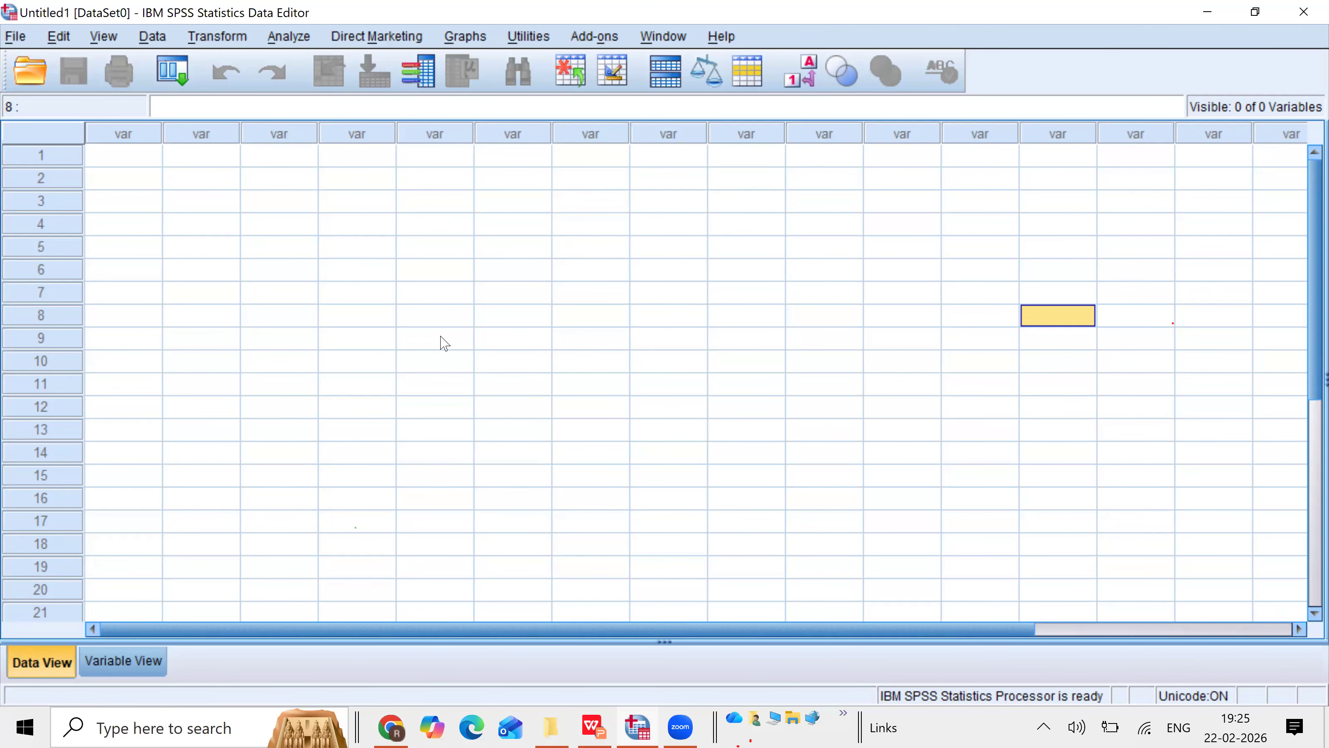
Step: Start opening a data file and browse to the IBM folder inside Program Files on the C drive
{"action": "left_click", "coordinate": [15, 37]}
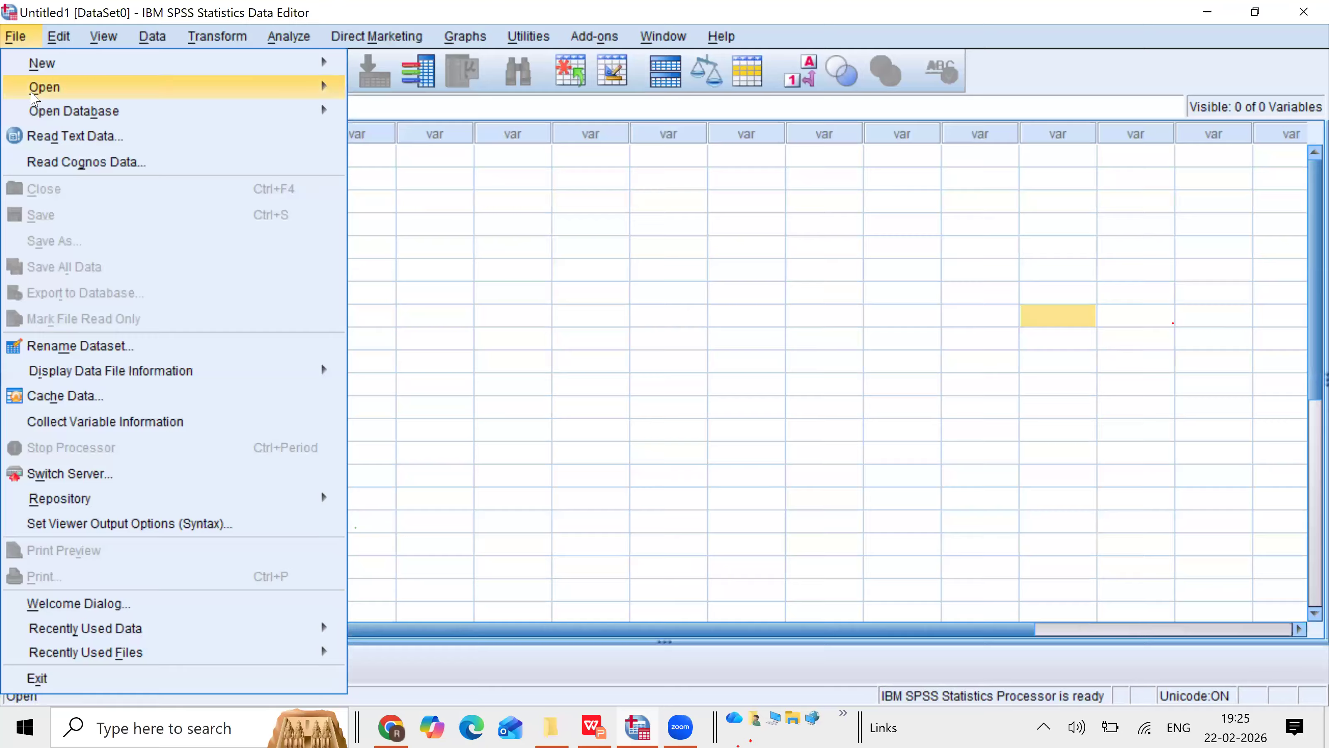
{"action": "mouse_move", "coordinate": [31, 95]}
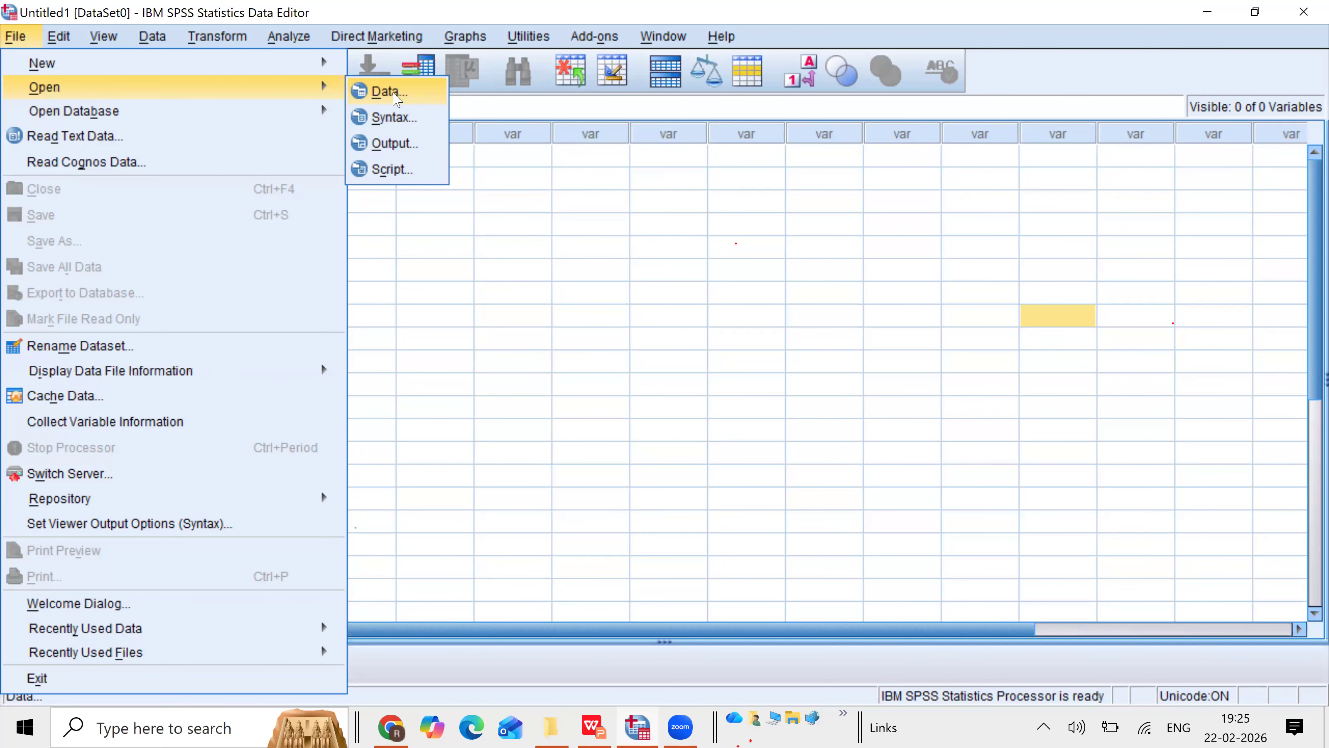
{"action": "left_click", "coordinate": [396, 98]}
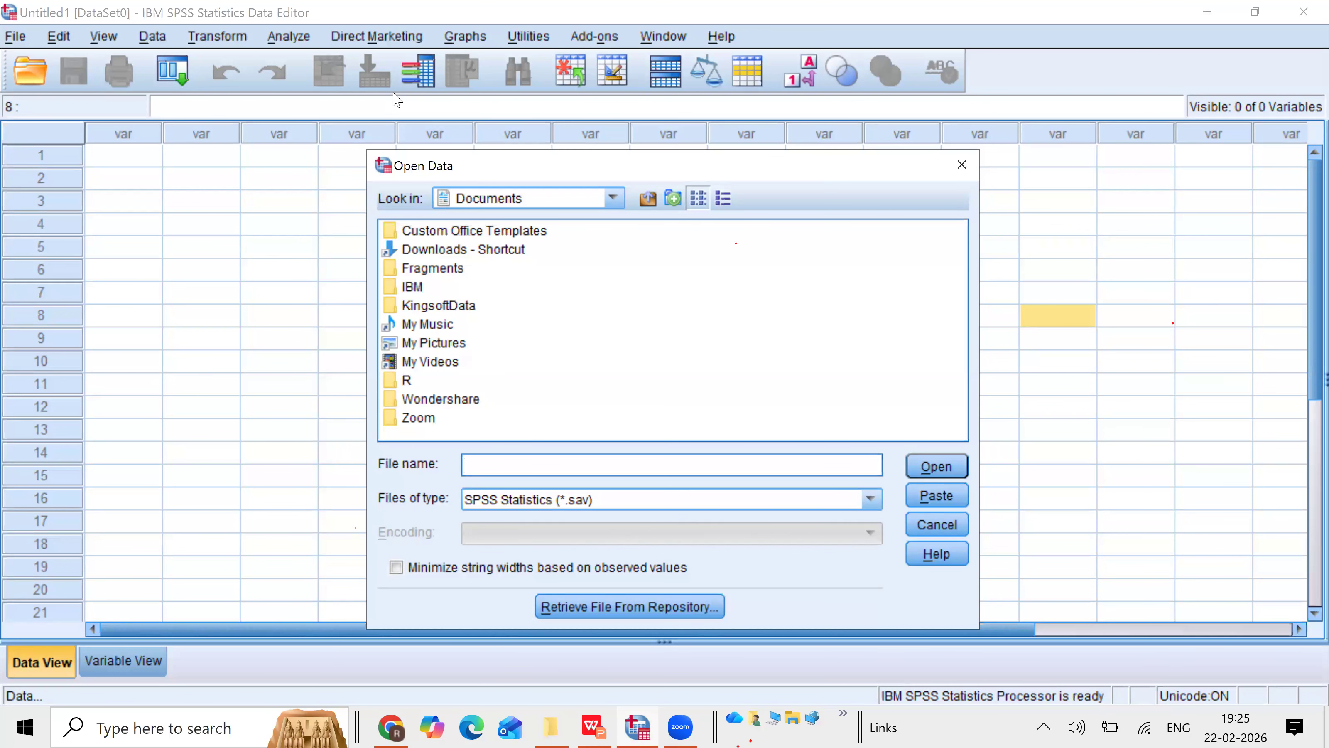
{"action": "left_click", "coordinate": [611, 198]}
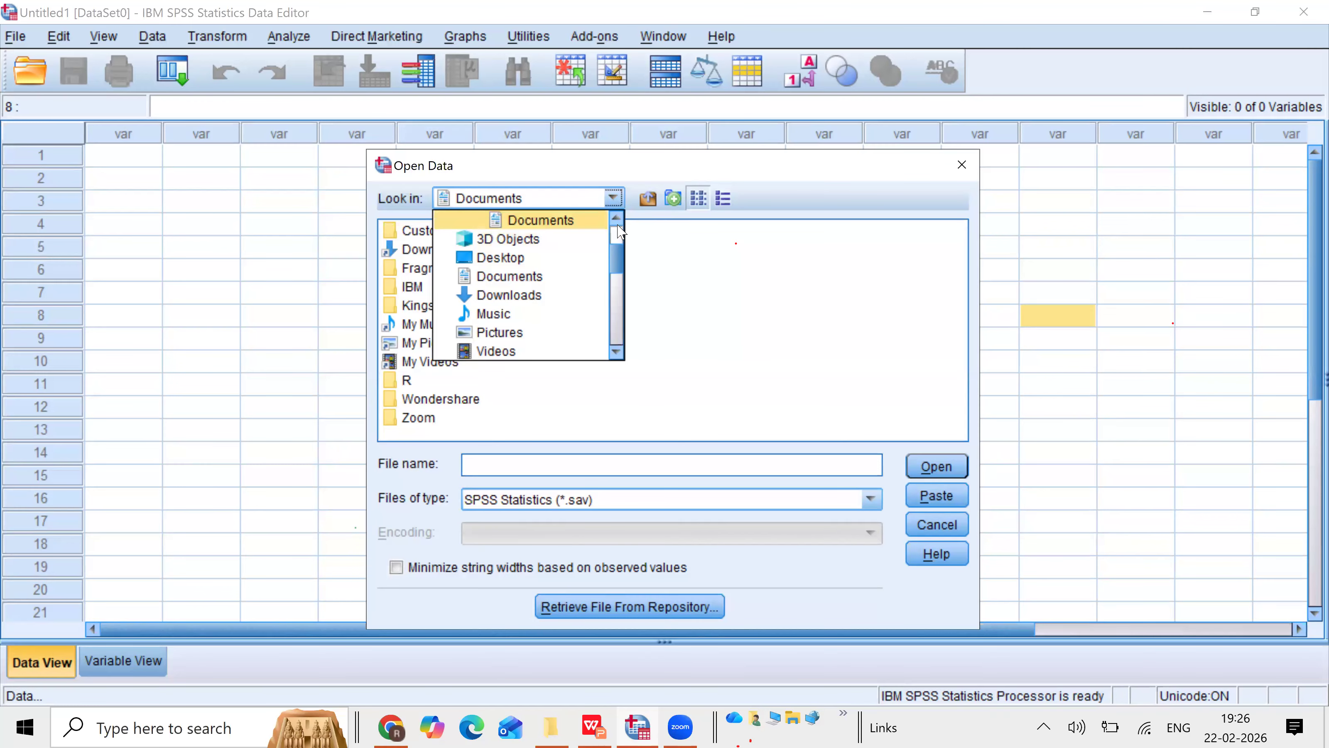
{"action": "scroll", "coordinate": [617, 225], "scroll_direction": "up", "scroll_amount": 2}
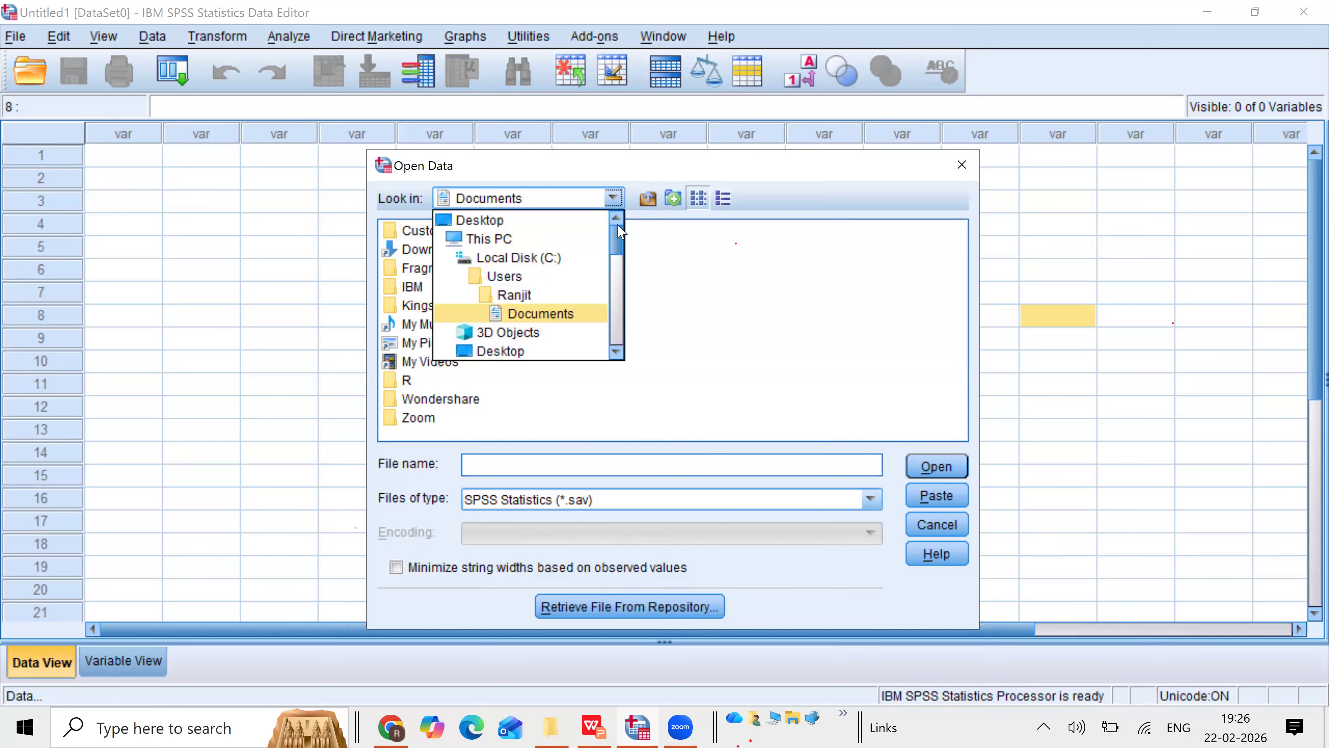
{"action": "left_click", "coordinate": [531, 259]}
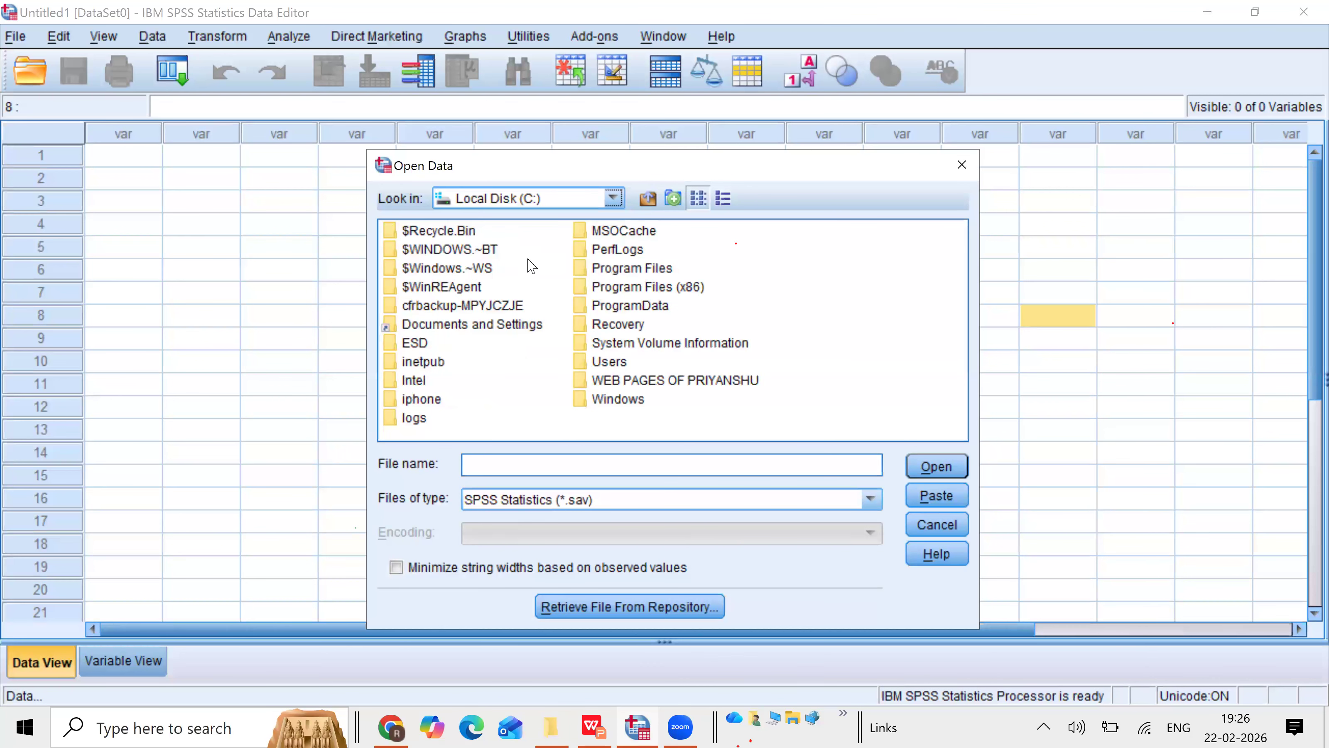
{"action": "double_click", "coordinate": [623, 268]}
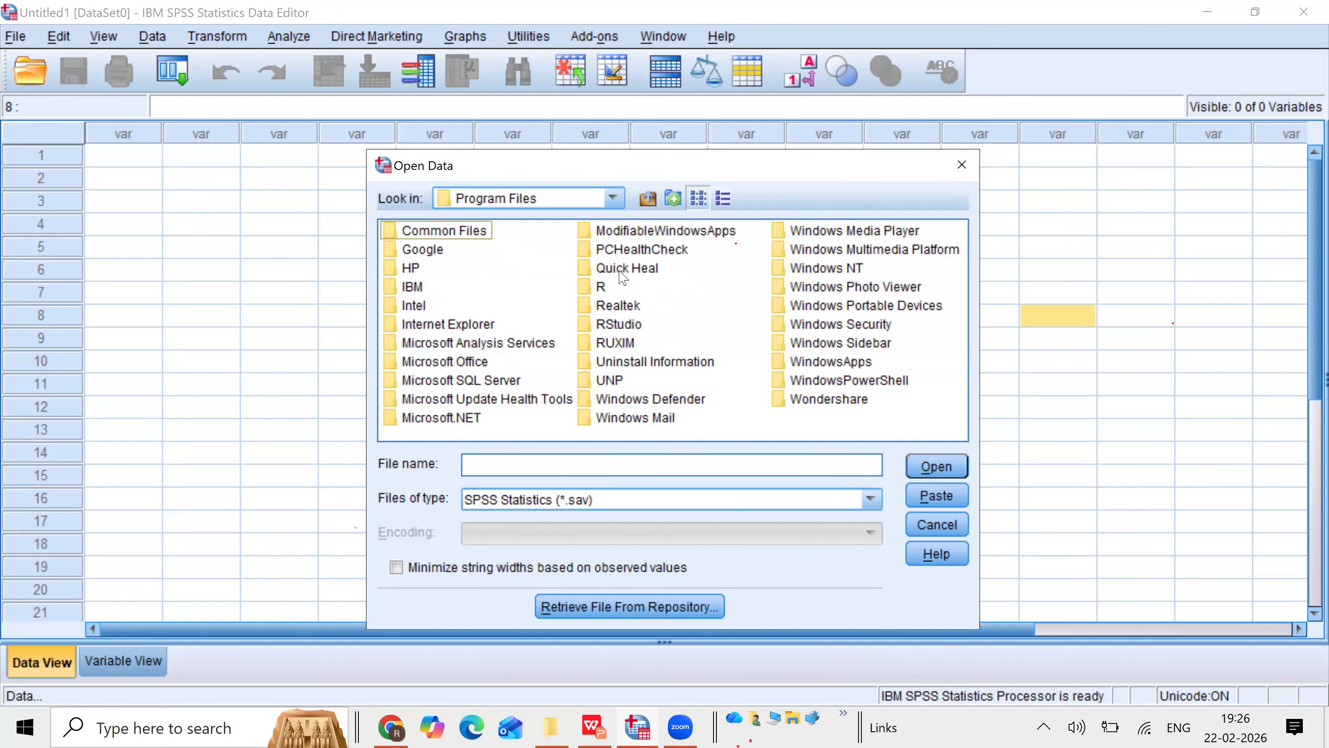
{"action": "left_click", "coordinate": [416, 288]}
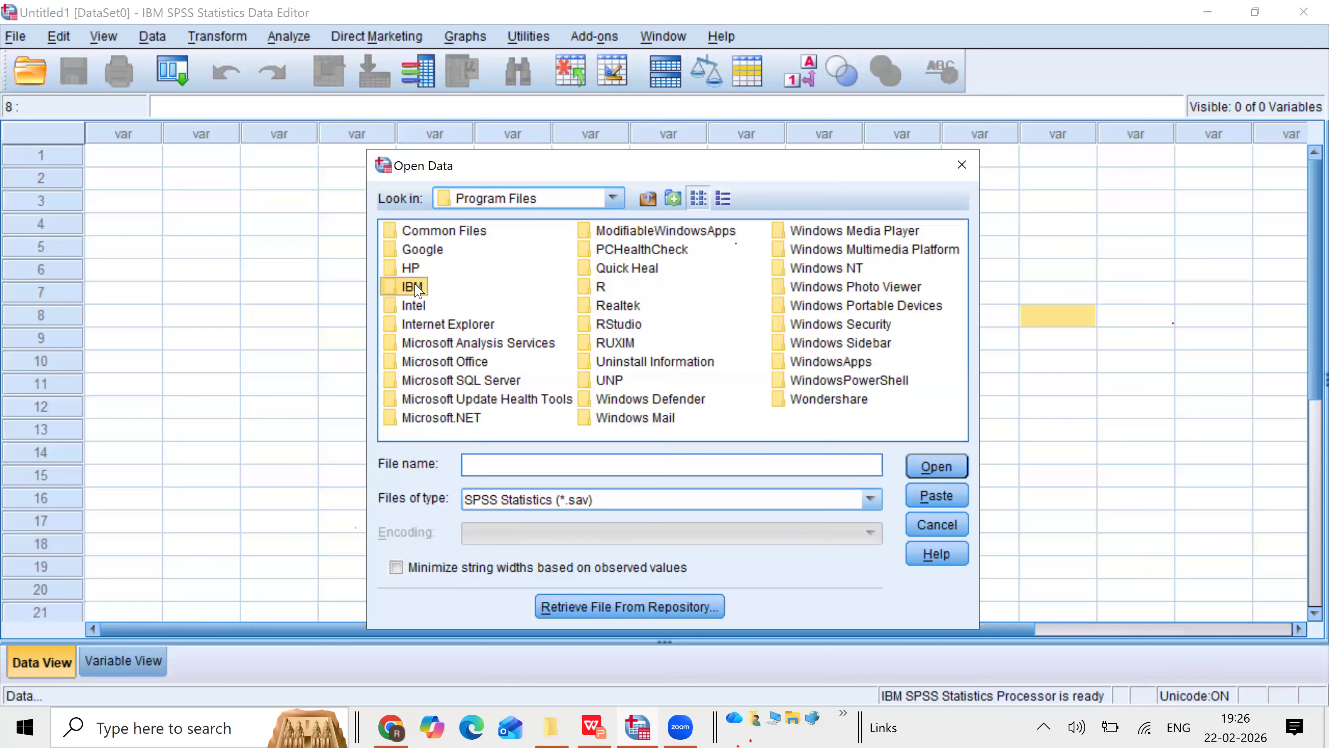
{"action": "double_click", "coordinate": [417, 288]}
Step: Navigate through SPSS, Statistics, 22 and Samples into the English sample data folder
{"action": "double_click", "coordinate": [429, 233]}
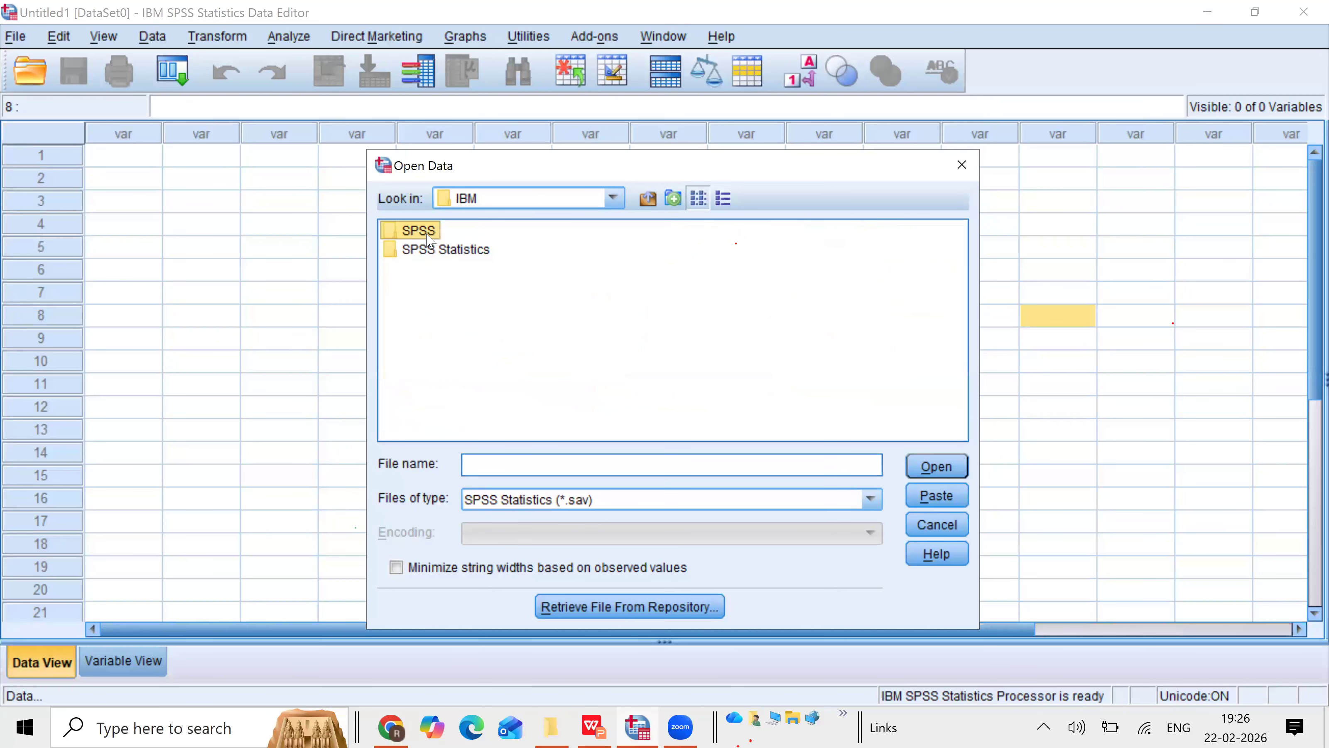
{"action": "double_click", "coordinate": [426, 234]}
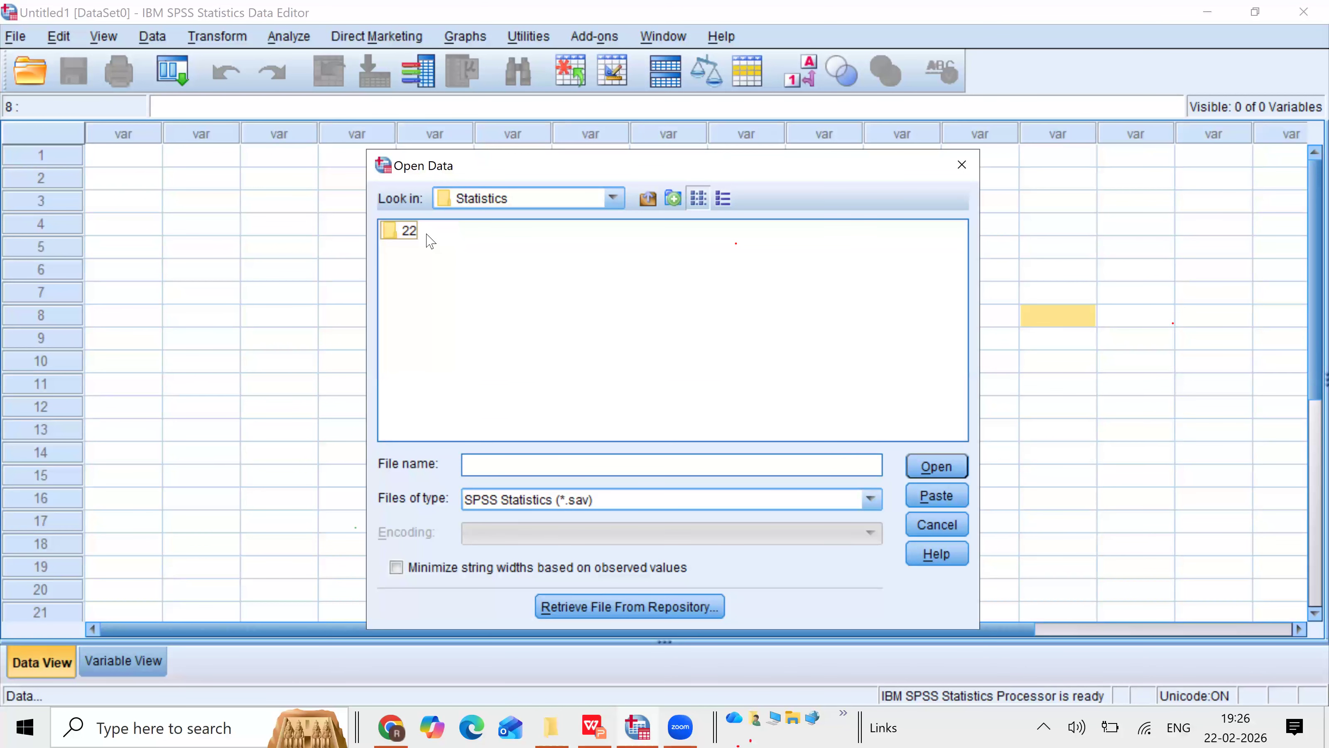
{"action": "double_click", "coordinate": [404, 235]}
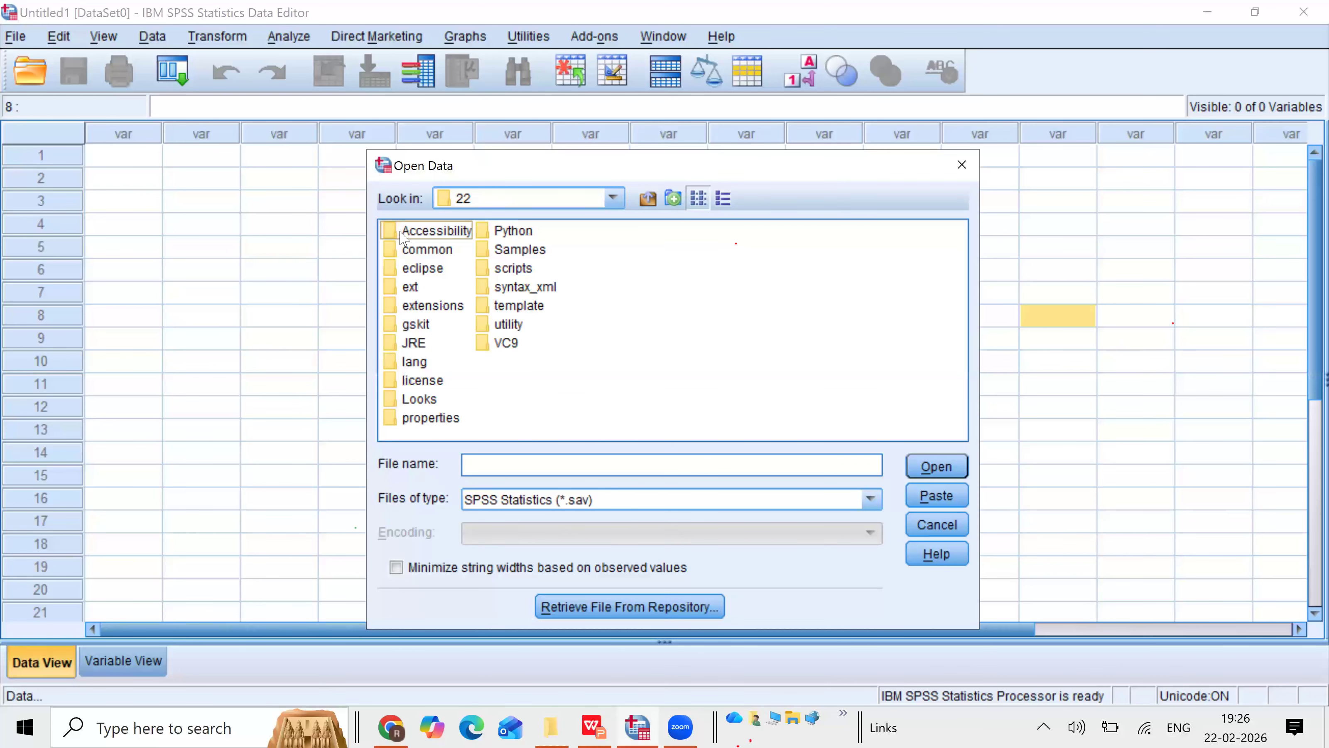
{"action": "double_click", "coordinate": [505, 251]}
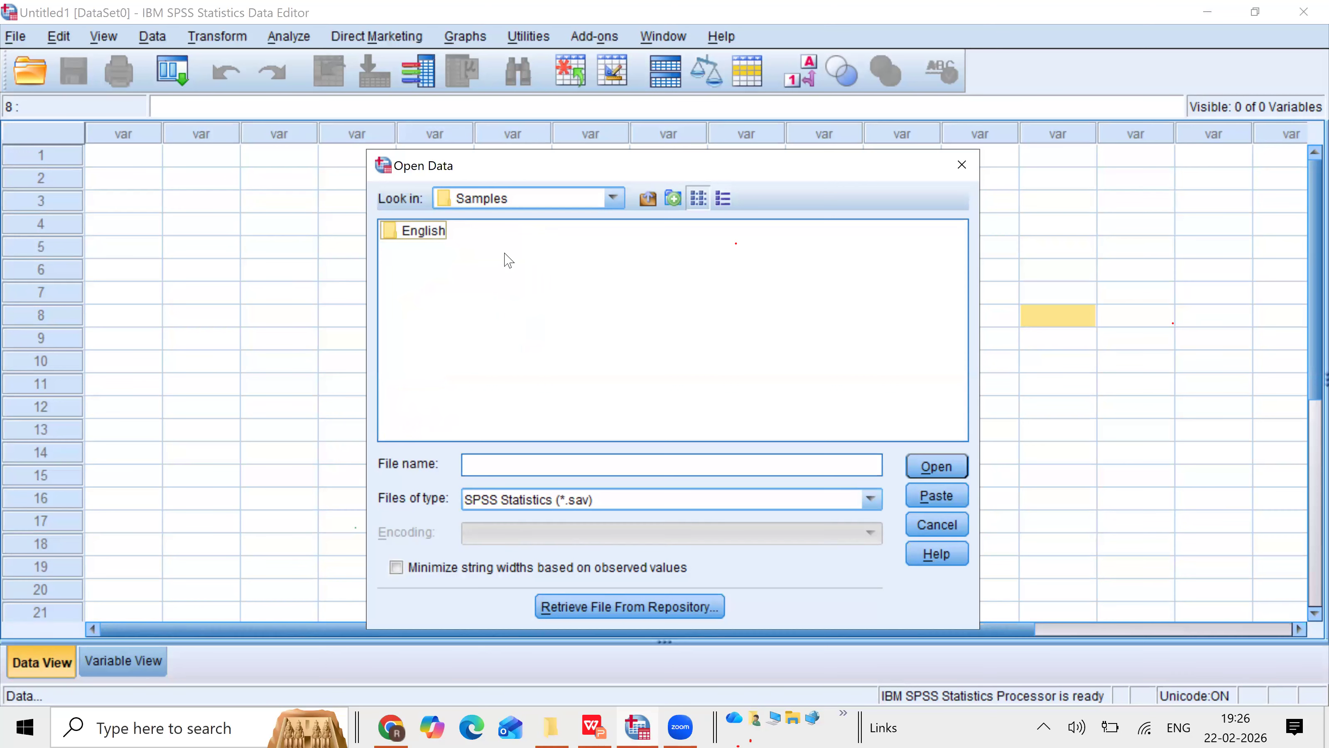
{"action": "double_click", "coordinate": [433, 233]}
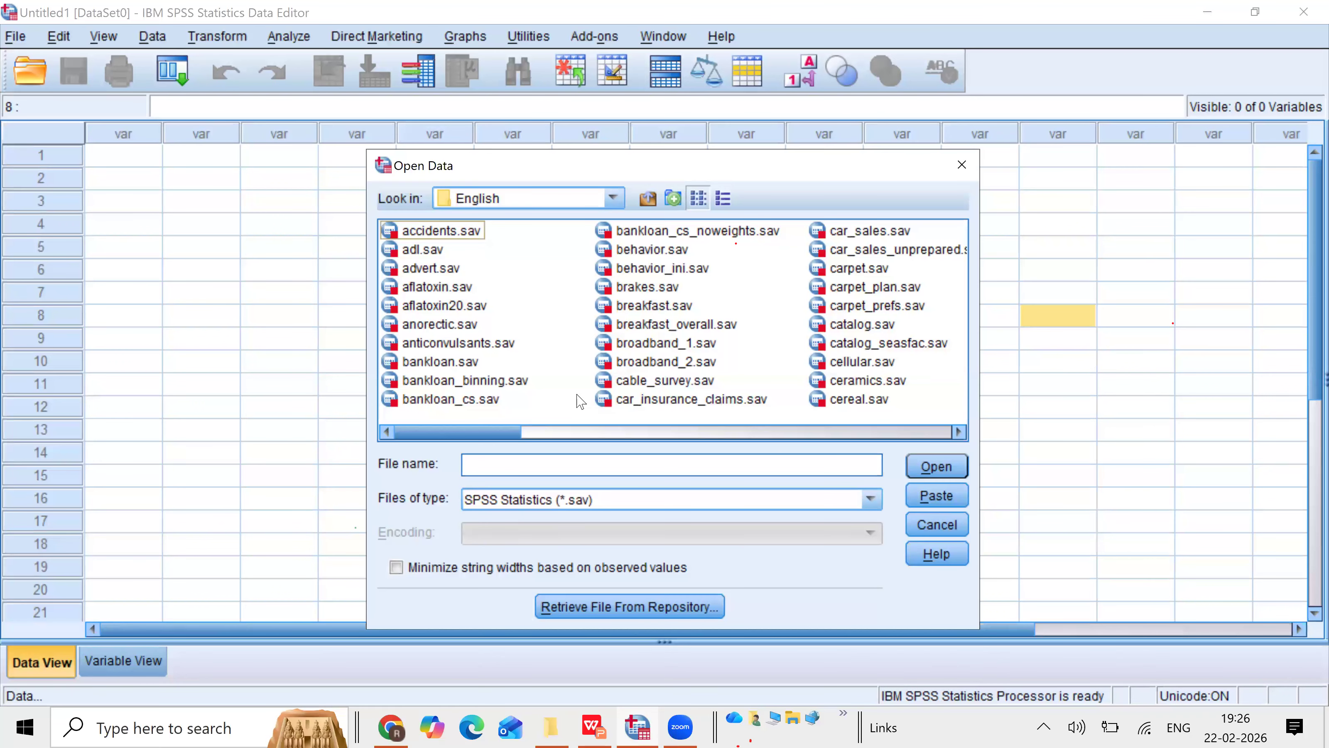
Step: Open the sample data file car_sales.sav
{"action": "left_click", "coordinate": [959, 432]}
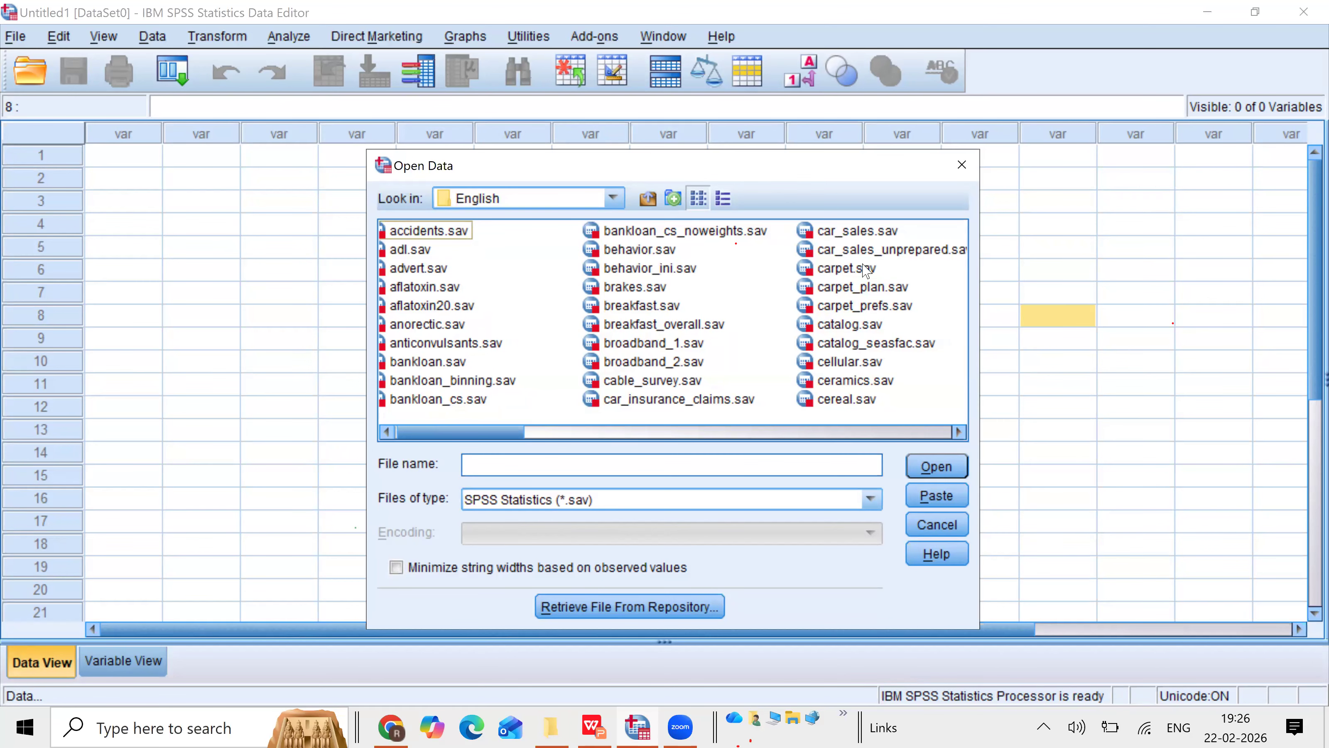
{"action": "left_click", "coordinate": [856, 239]}
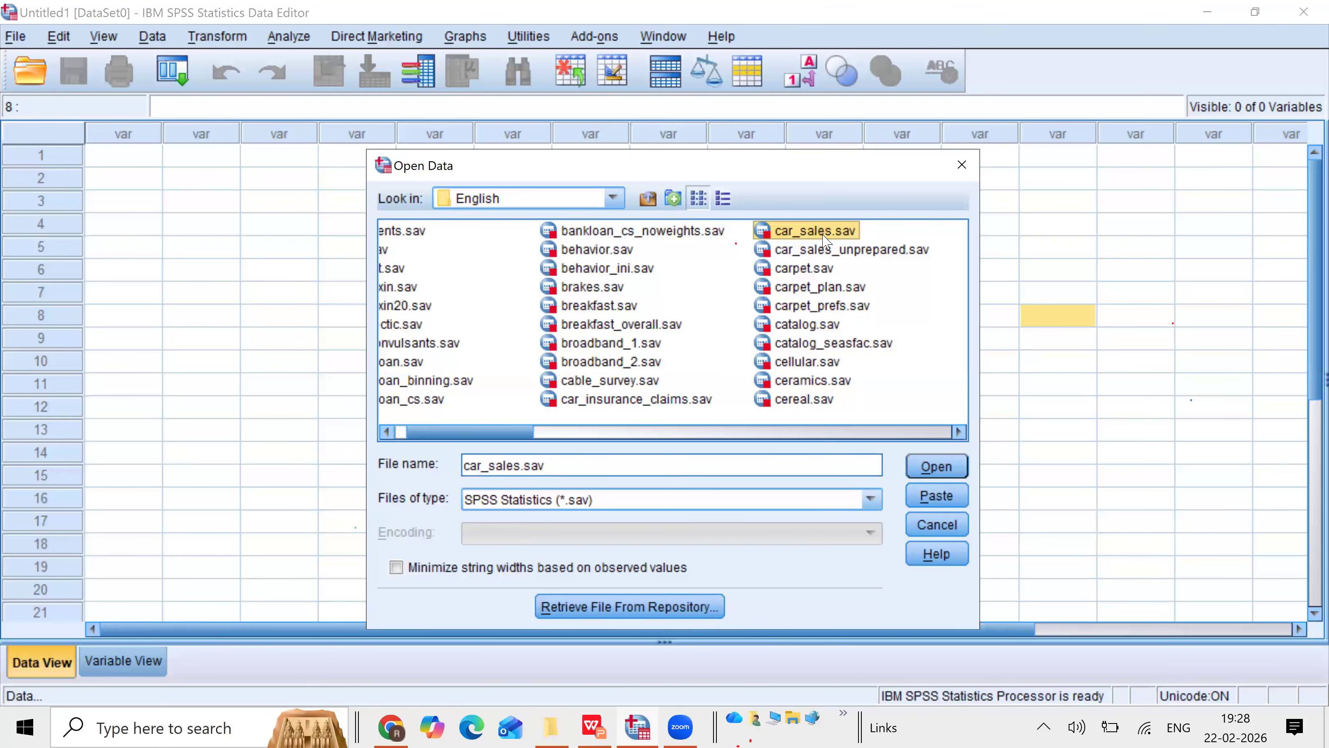
{"action": "left_click", "coordinate": [942, 468]}
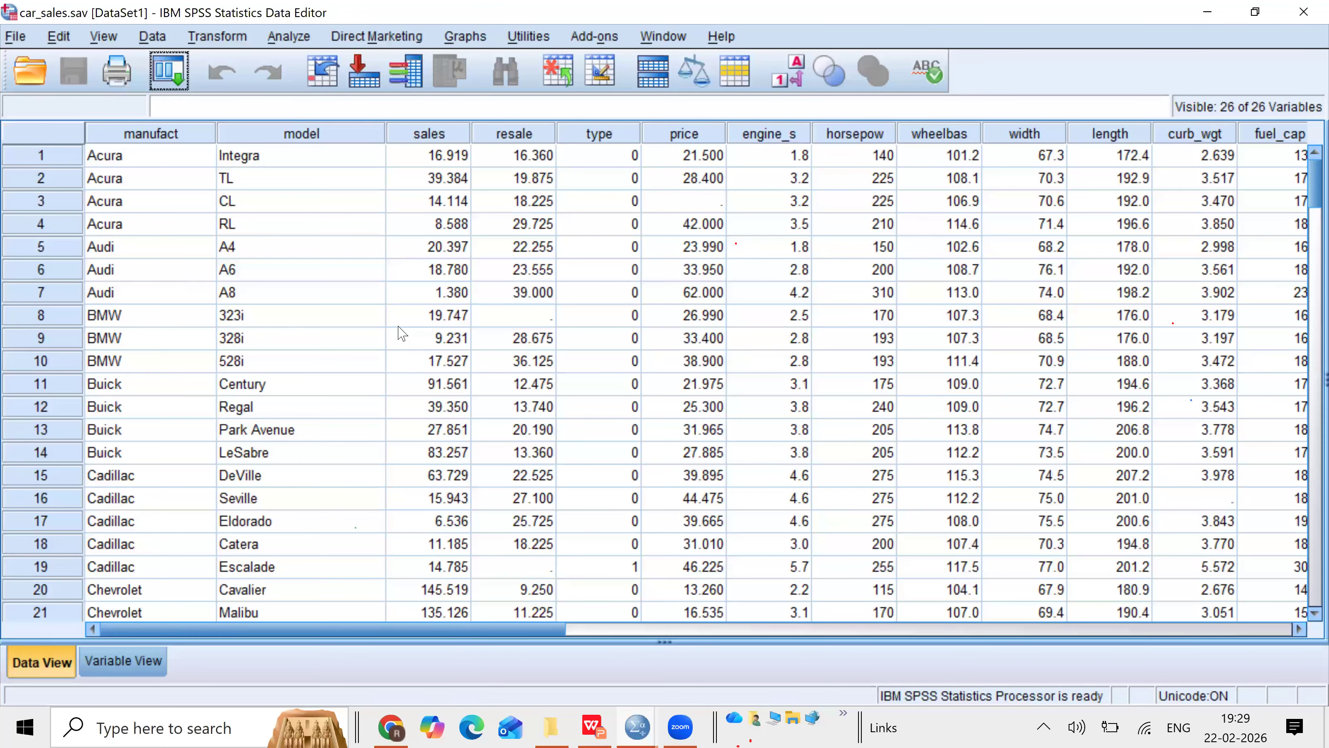
Step: Open the Descriptives dialog from the descriptive statistics analyses
{"action": "left_click", "coordinate": [290, 37]}
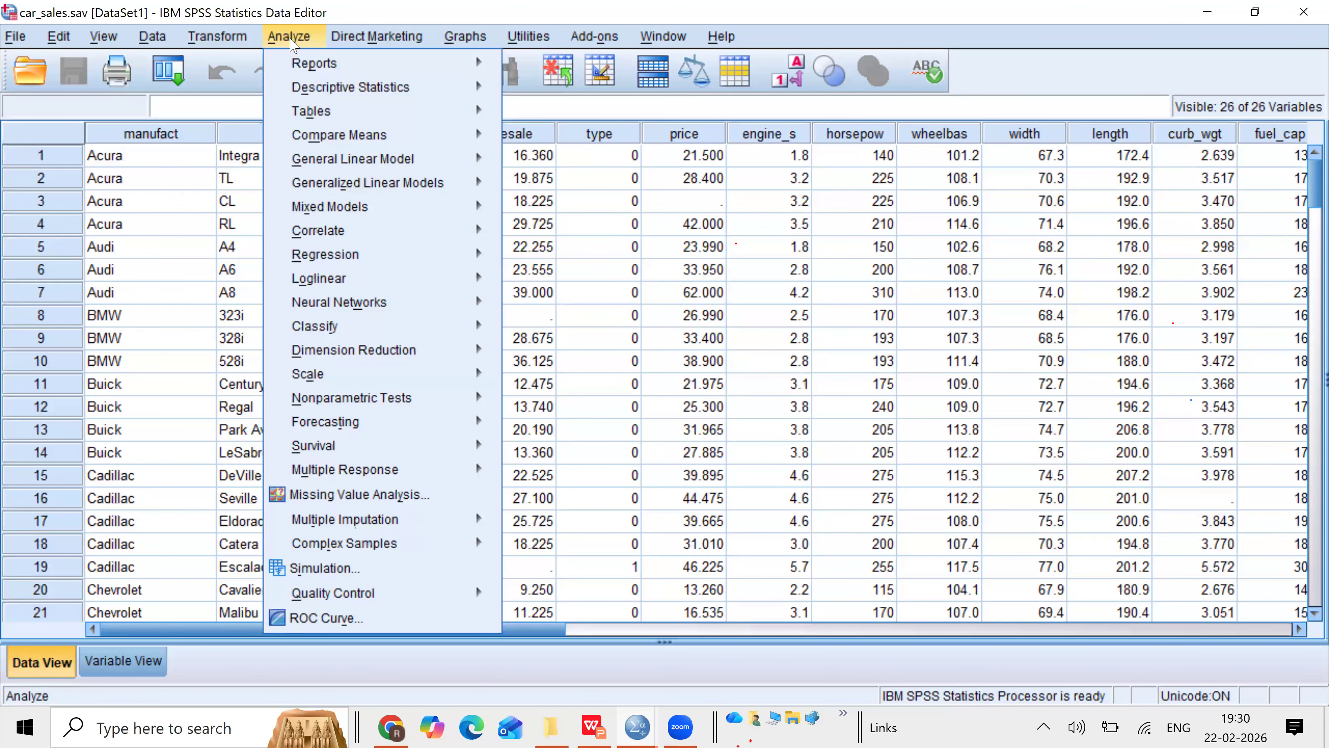
{"action": "mouse_move", "coordinate": [302, 88]}
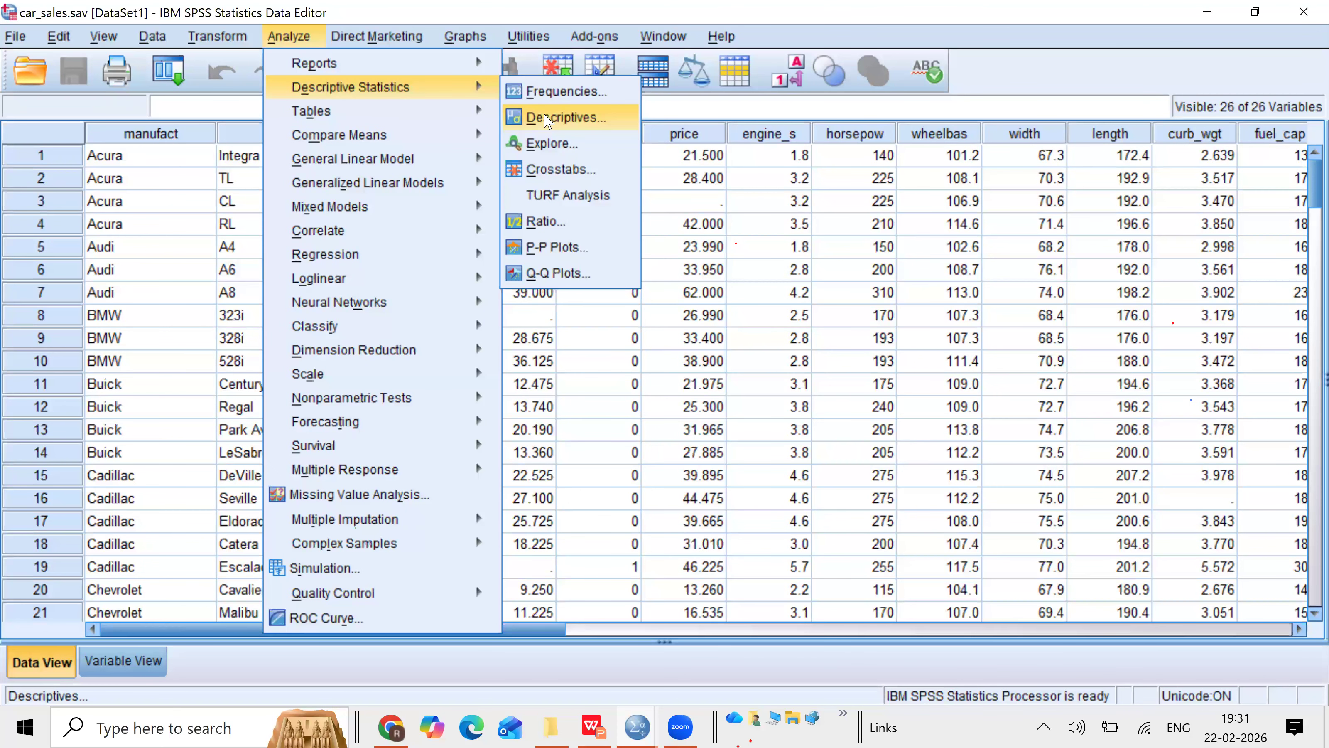
{"action": "left_click", "coordinate": [545, 118]}
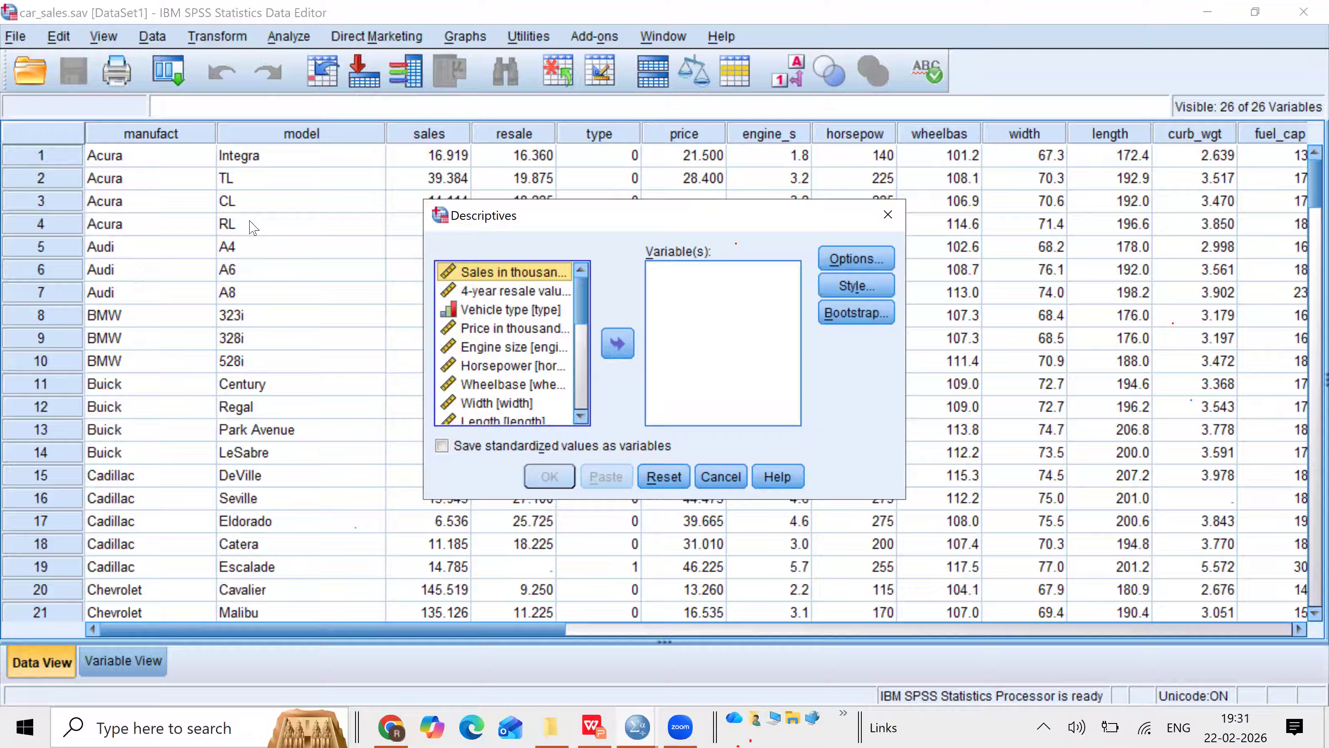
Step: Add Sales in thousands and 4-year resale value to the Descriptives variable list
{"action": "left_click", "coordinate": [580, 417]}
{"action": "left_click", "coordinate": [580, 418]}
{"action": "scroll", "coordinate": [582, 421], "scroll_direction": "down", "scroll_amount": 5}
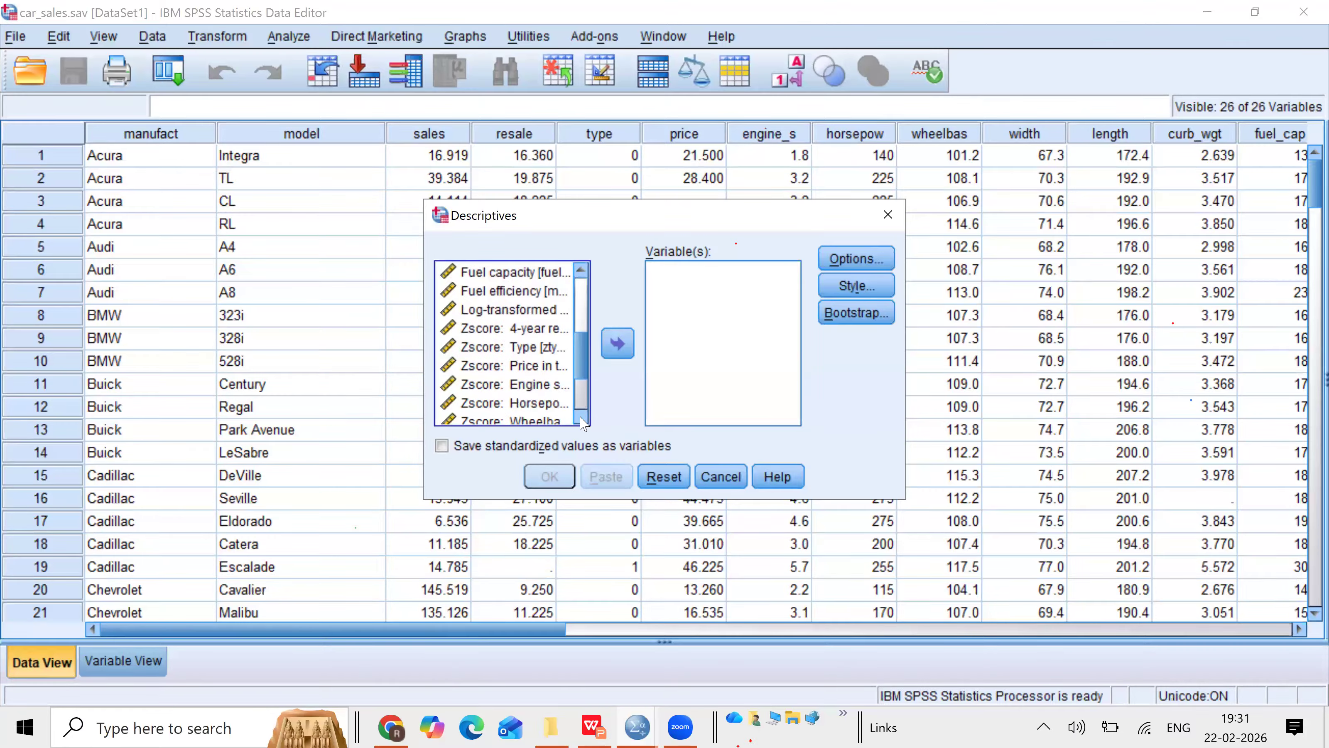
{"action": "scroll", "coordinate": [584, 310], "scroll_direction": "up", "scroll_amount": 6}
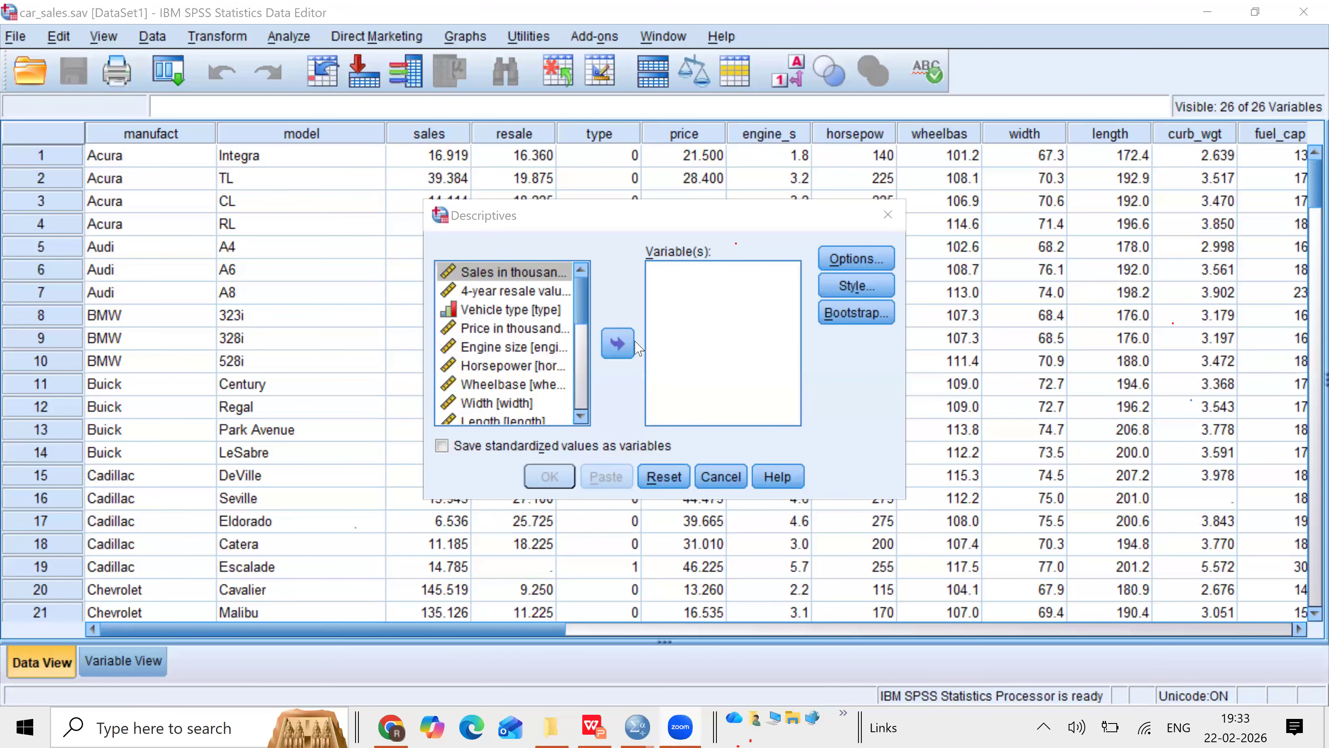
{"action": "left_click", "coordinate": [617, 344]}
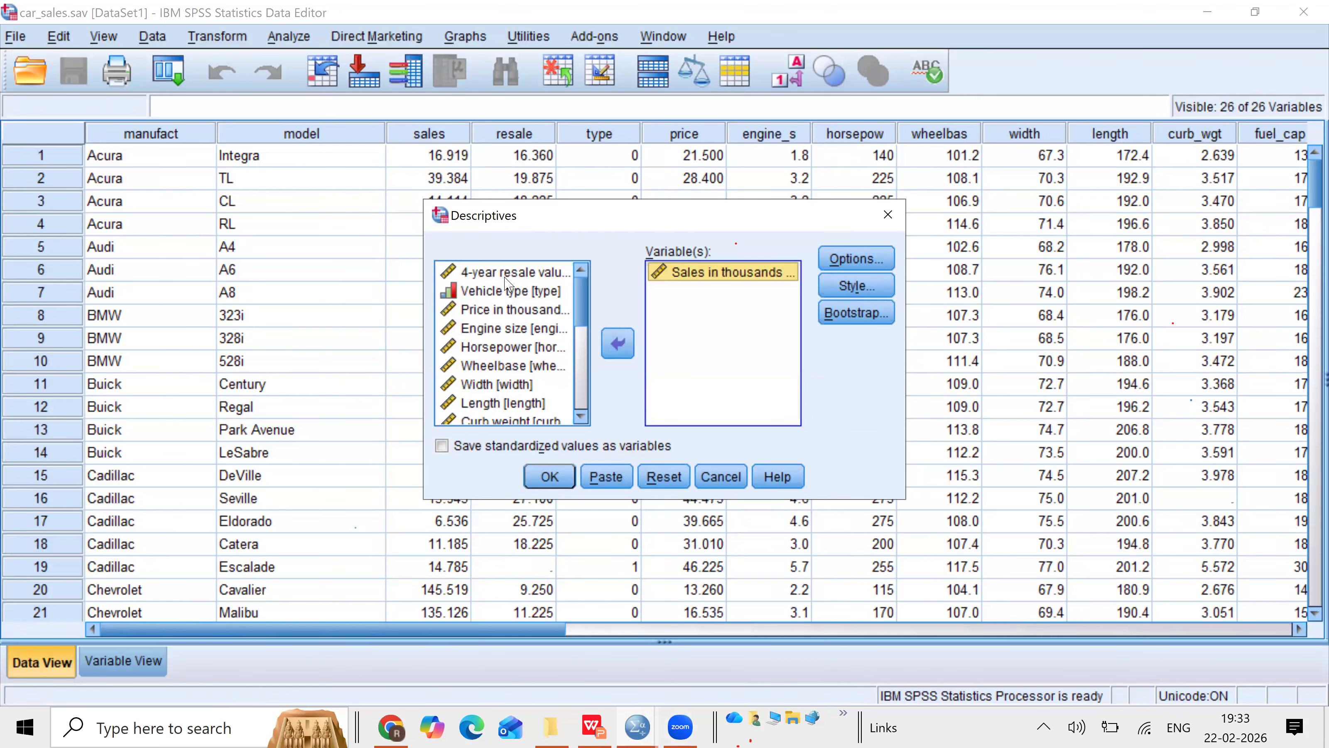
{"action": "left_click", "coordinate": [505, 273]}
{"action": "left_click", "coordinate": [618, 344]}
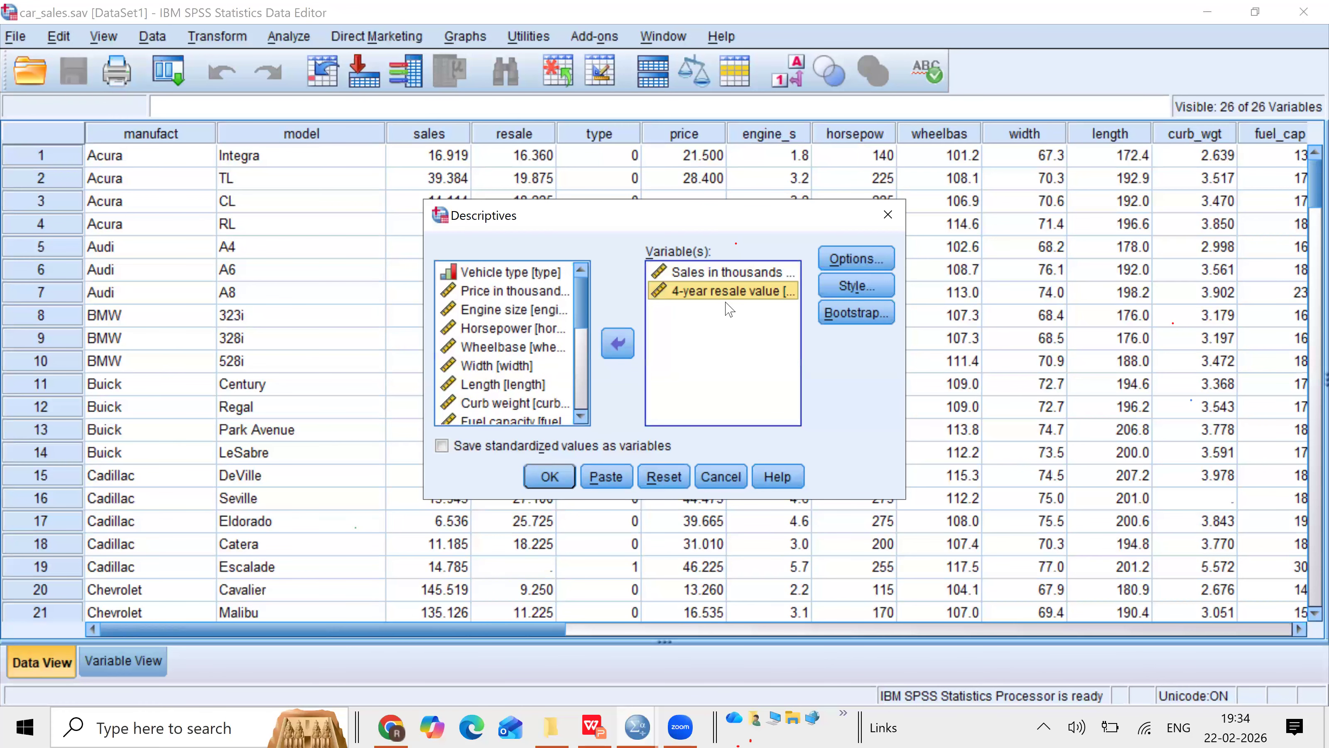
Step: Add Engine size, Price in thousands, Wheelbase and Width to the Descriptives variable list
{"action": "left_click", "coordinate": [517, 309]}
{"action": "left_click", "coordinate": [610, 344]}
{"action": "left_click", "coordinate": [521, 290]}
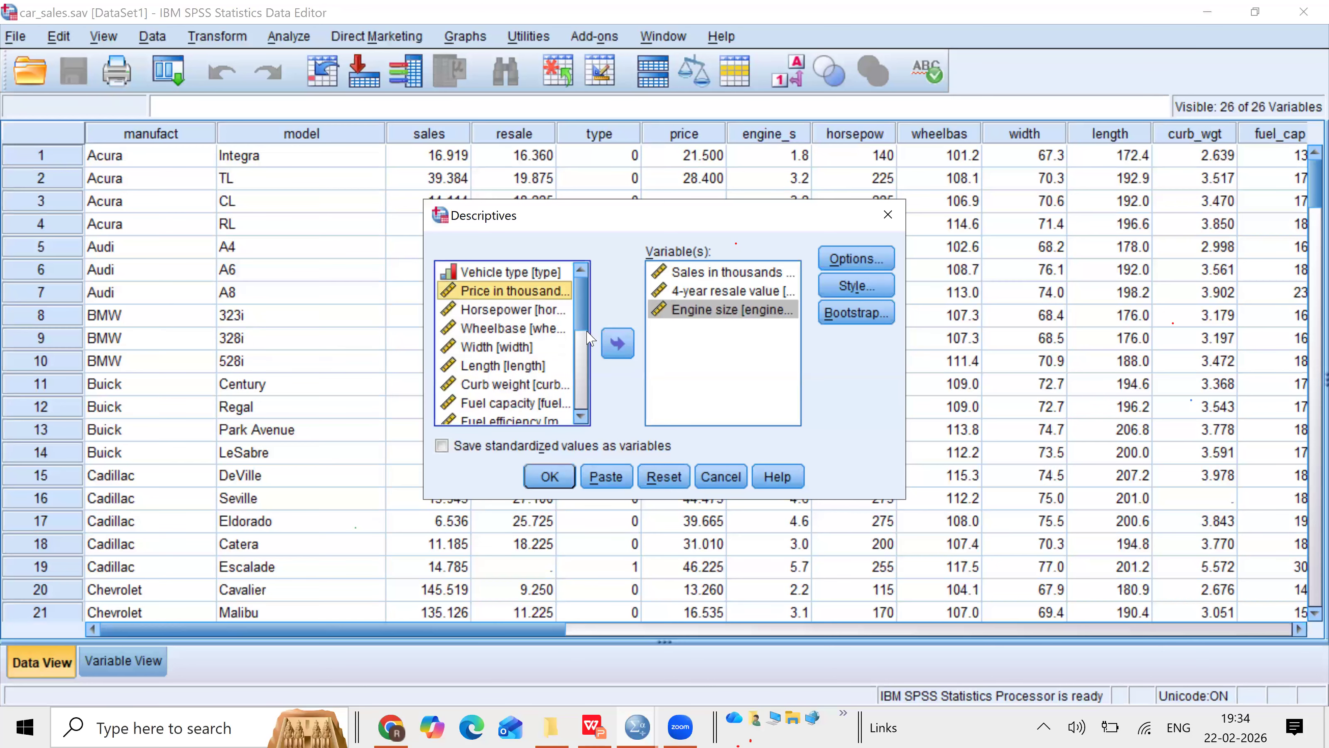
{"action": "double_click", "coordinate": [521, 290]}
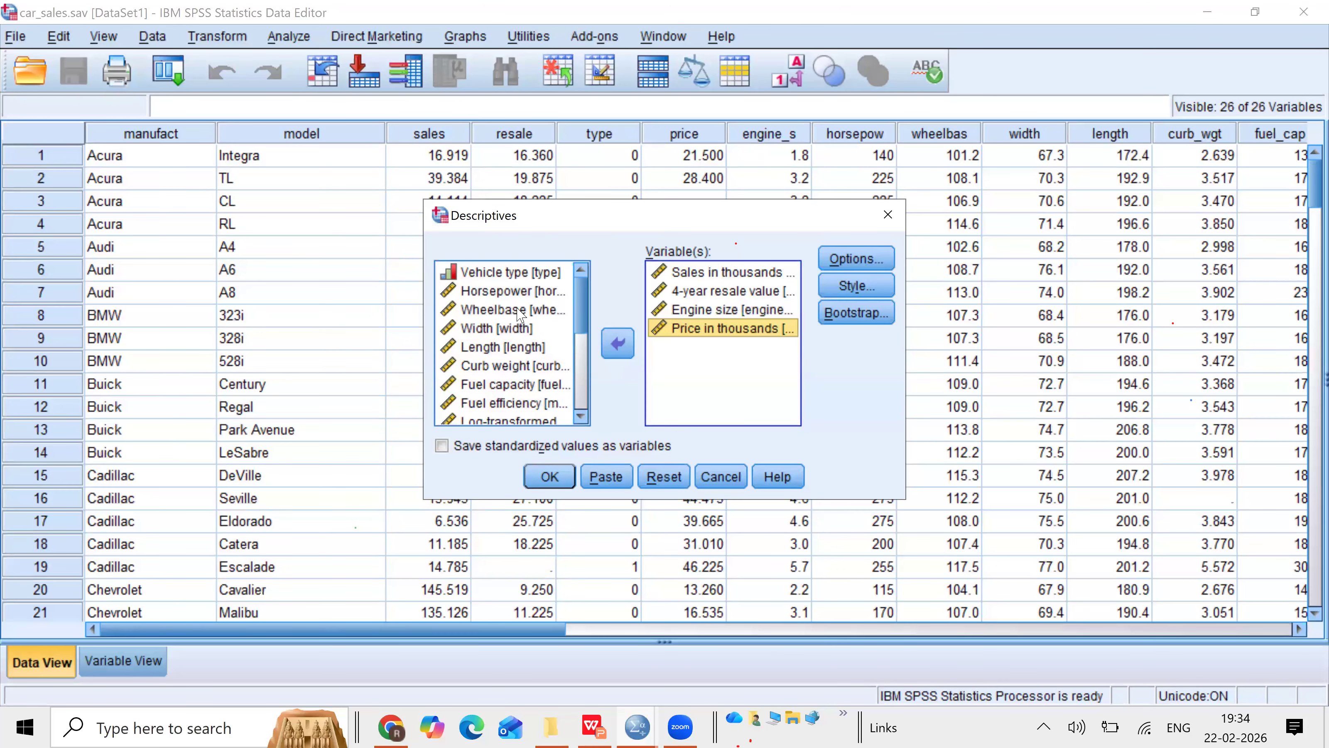
{"action": "left_click", "coordinate": [526, 310]}
{"action": "left_click", "coordinate": [618, 345]}
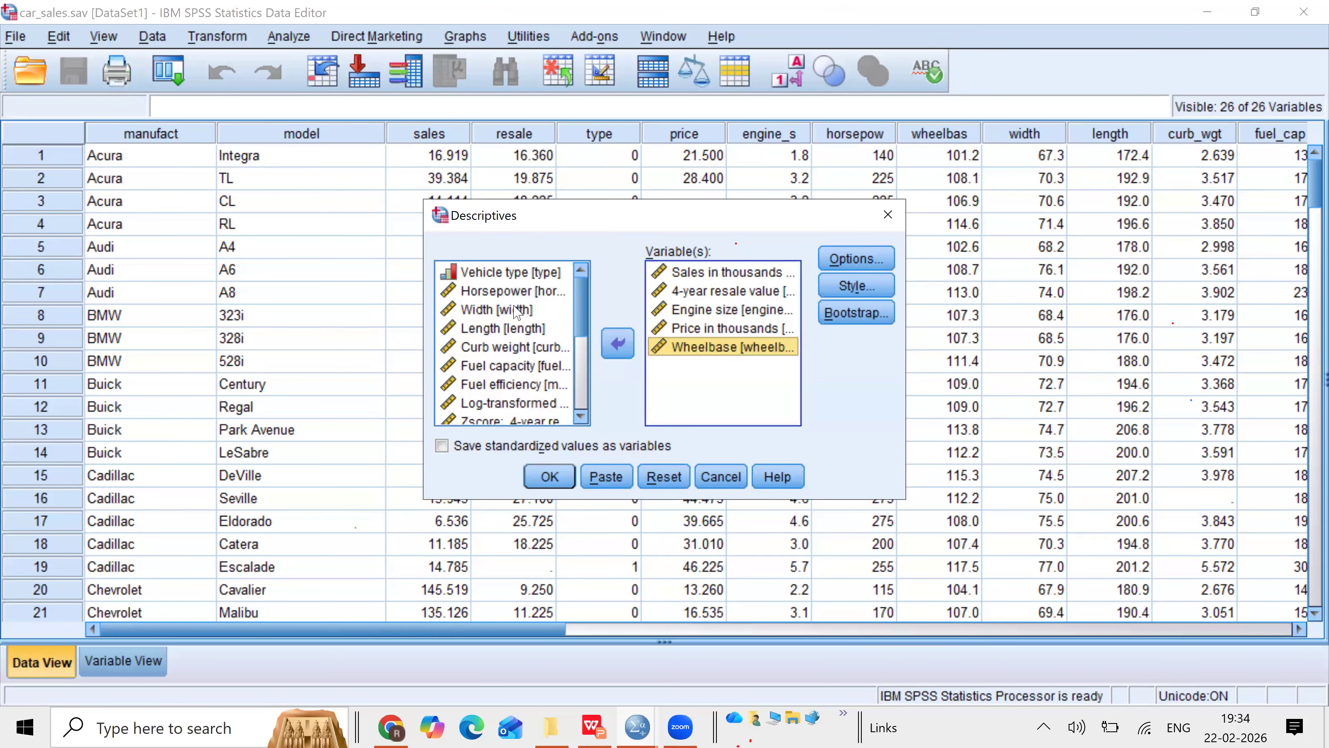
{"action": "left_click", "coordinate": [619, 344]}
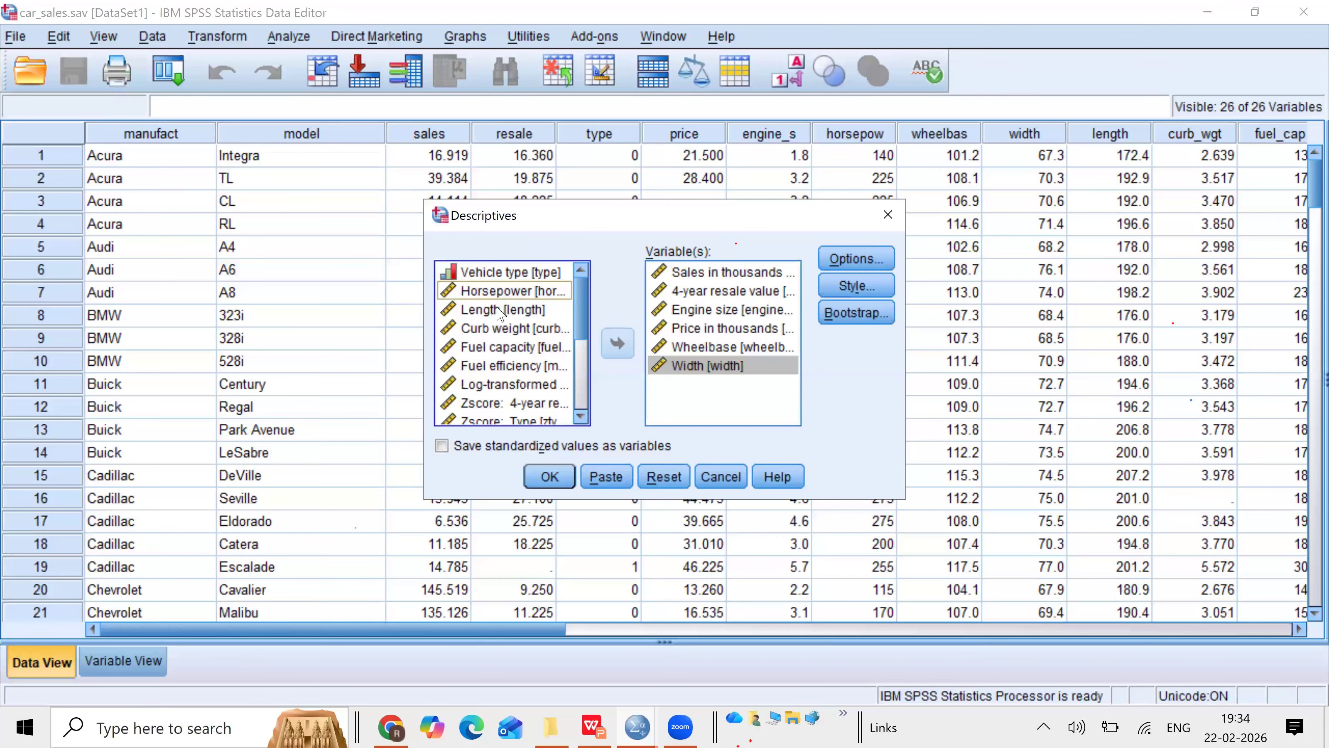
{"action": "left_click", "coordinate": [501, 310]}
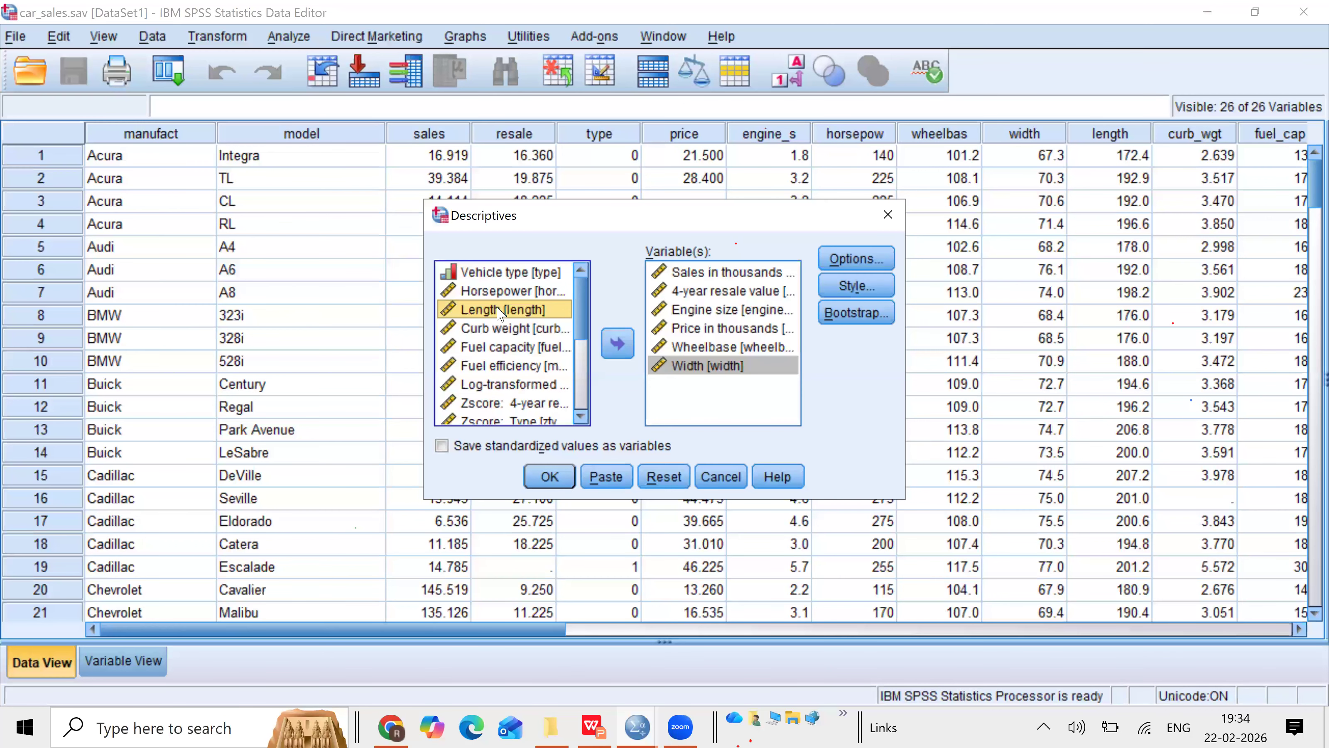
{"action": "key", "text": "ctrl+a"}
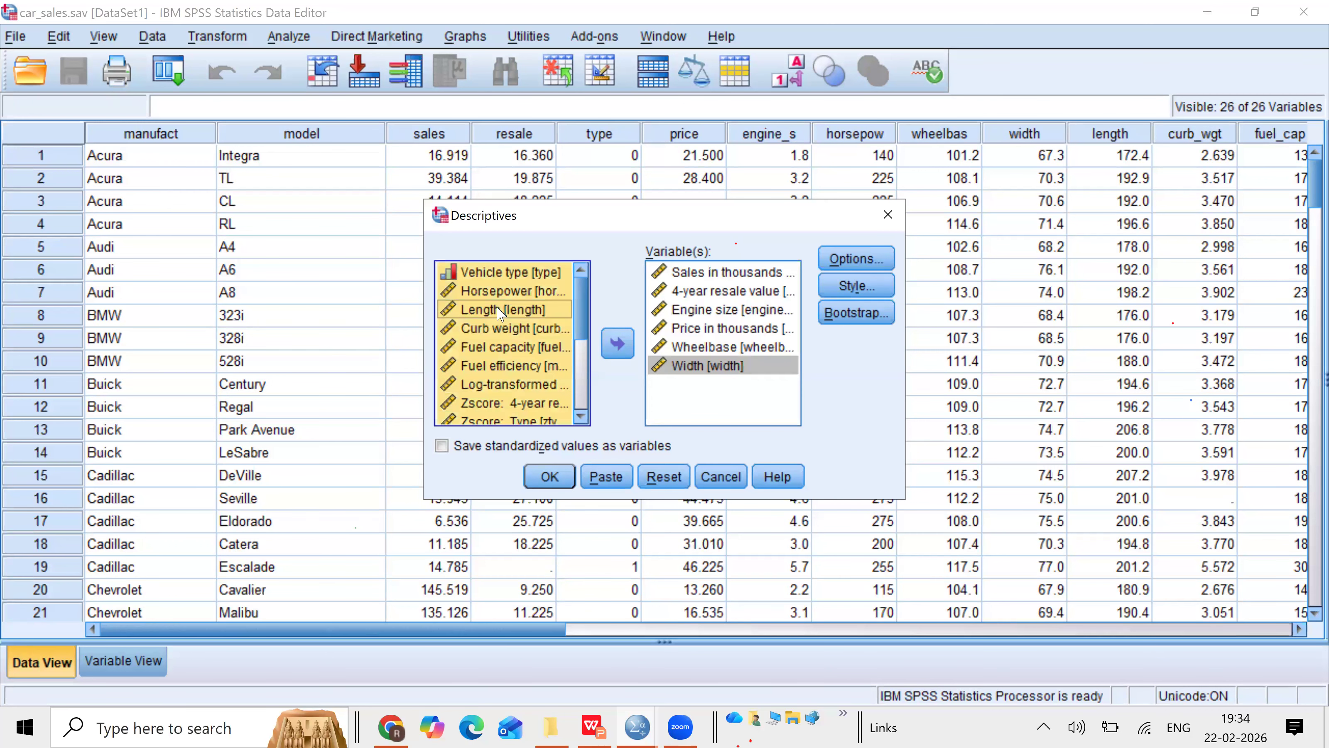
{"action": "left_click", "coordinate": [513, 273]}
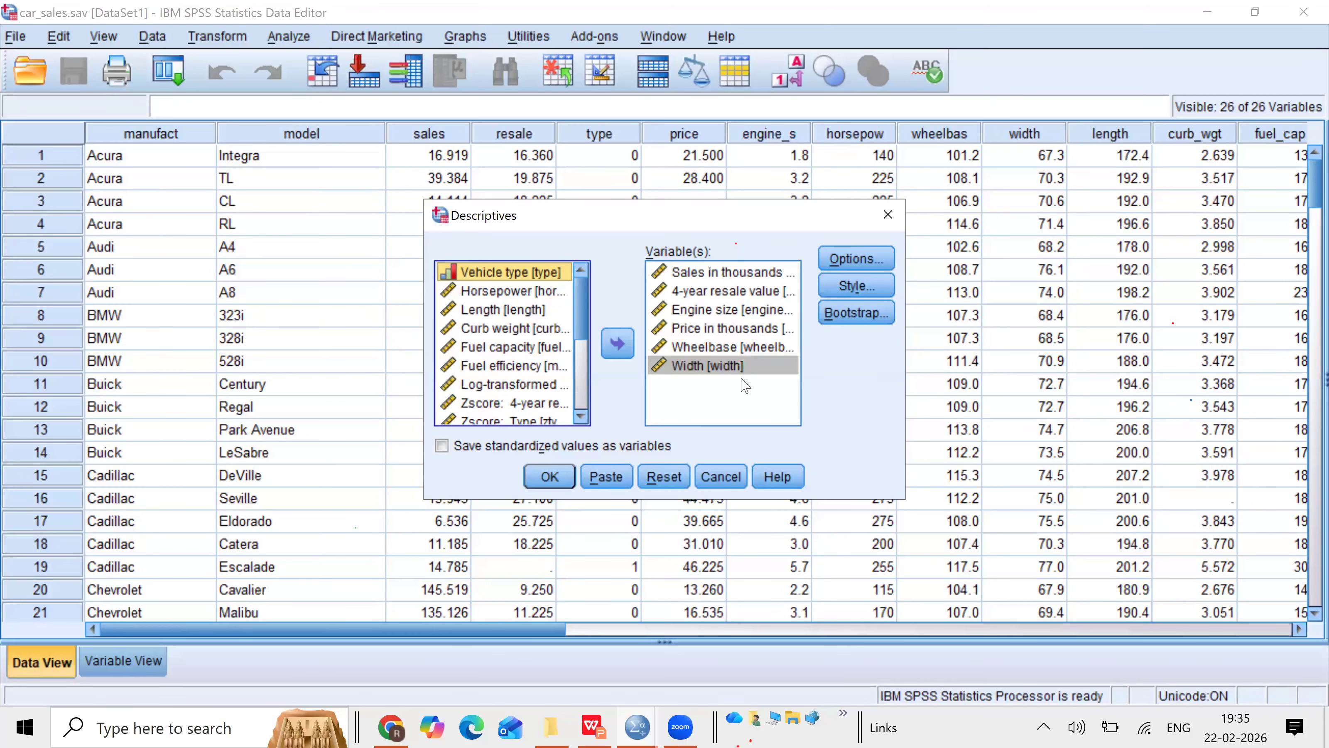
Step: Add variance, range, S.E. mean, kurtosis and skewness to the Descriptives statistics and run the analysis
{"action": "left_click", "coordinate": [851, 265]}
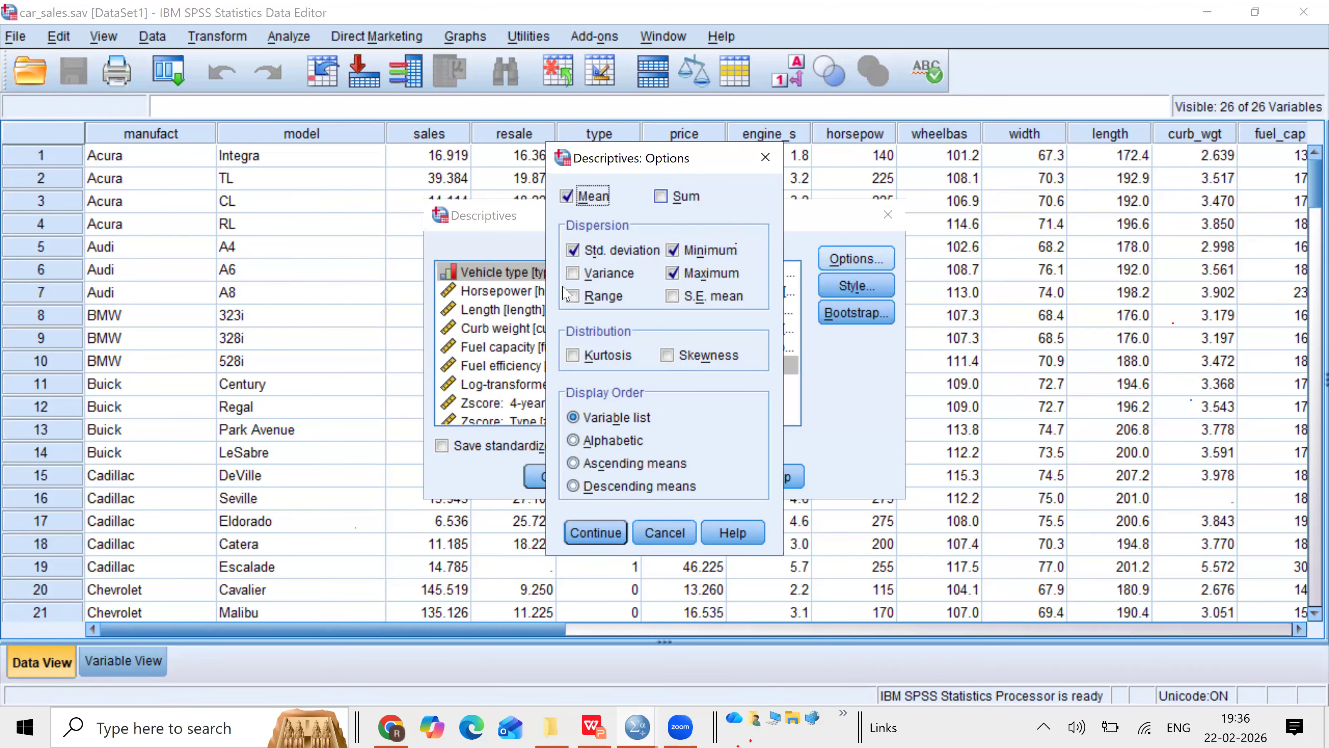
{"action": "left_click", "coordinate": [574, 273]}
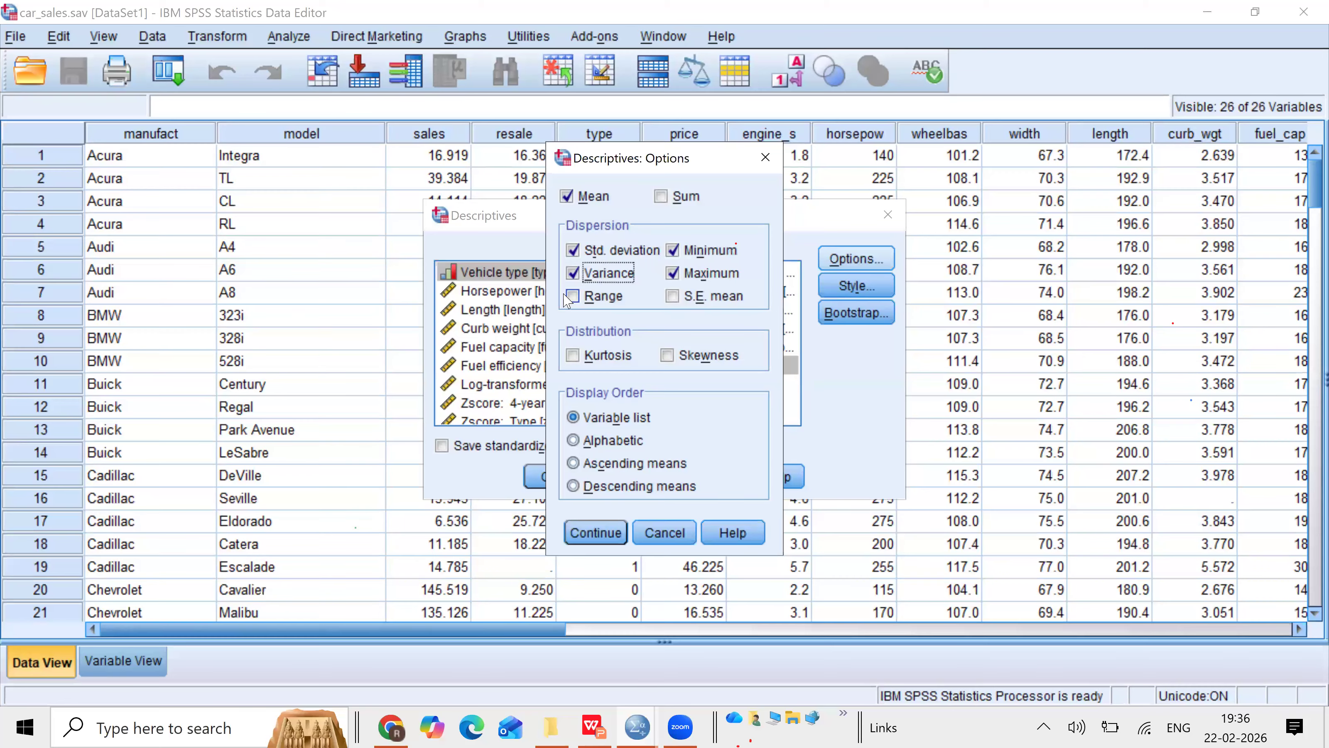
{"action": "left_click", "coordinate": [573, 297]}
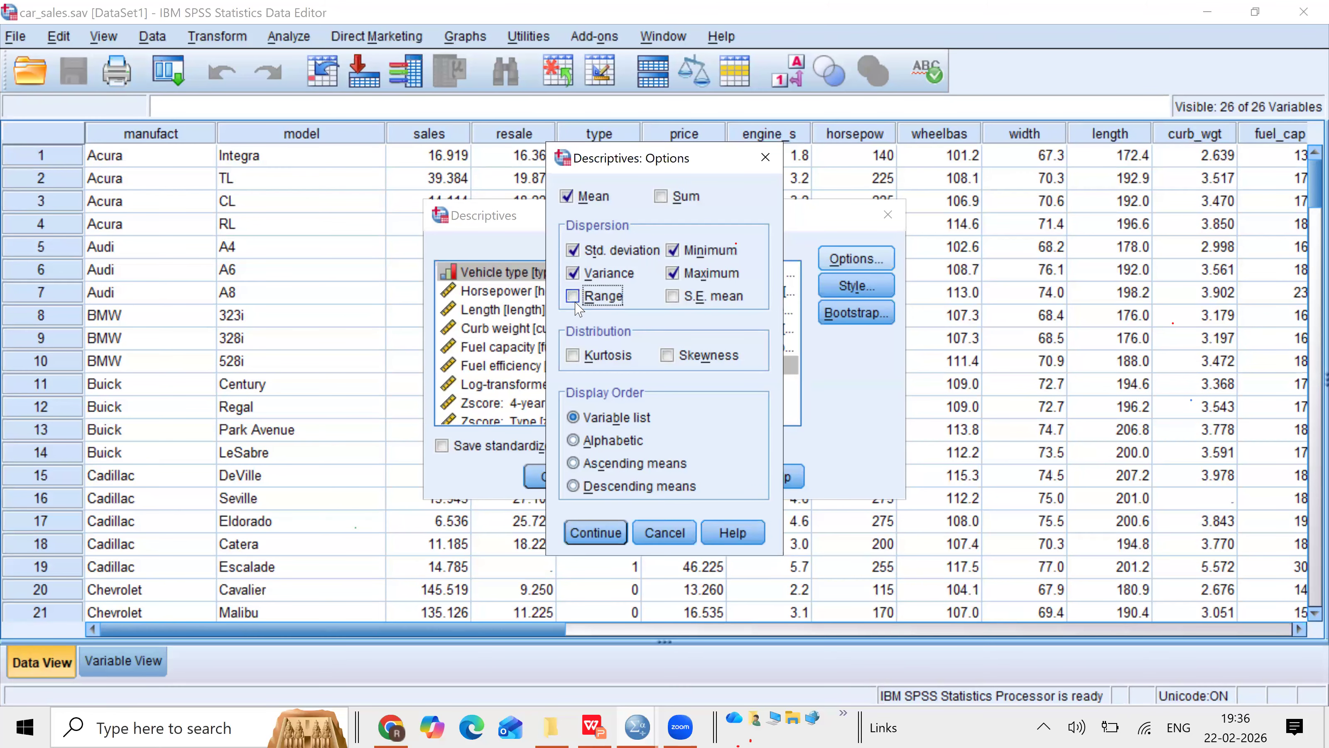
{"action": "left_click", "coordinate": [673, 297]}
{"action": "left_click", "coordinate": [573, 355]}
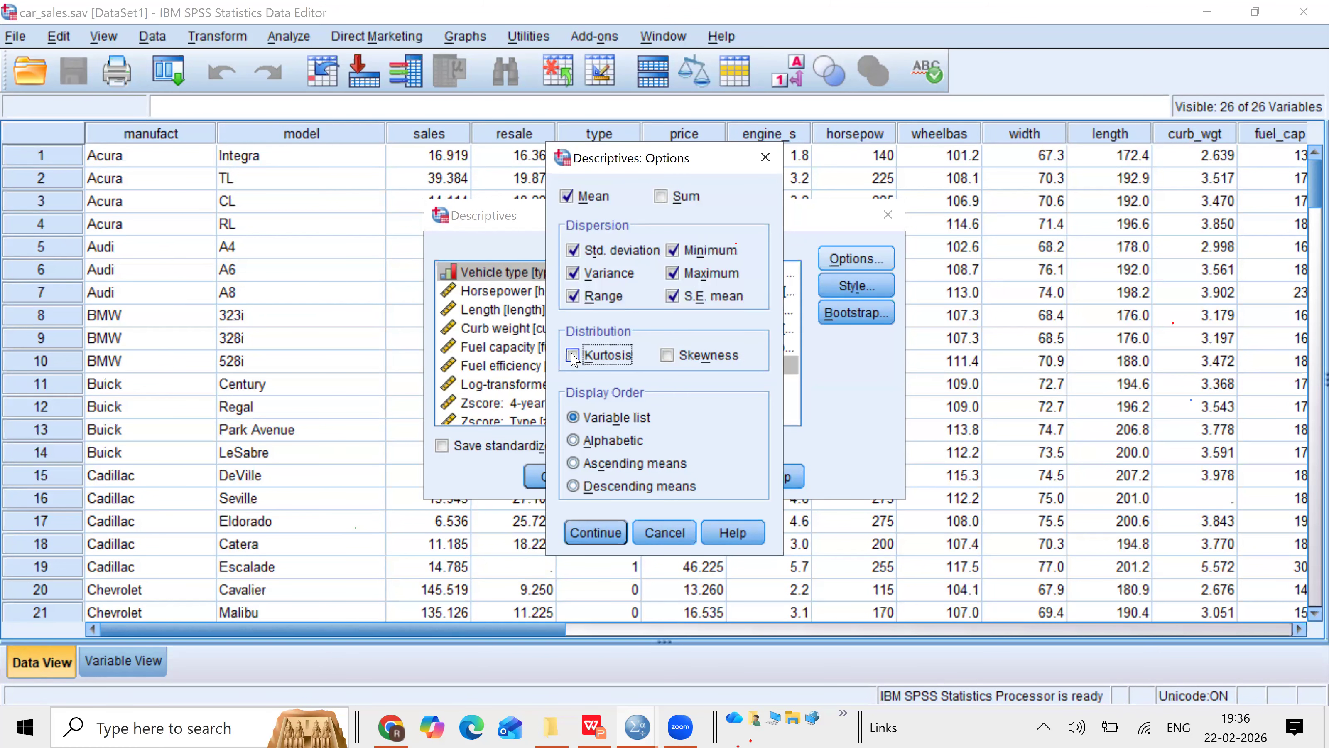
{"action": "left_click", "coordinate": [668, 356]}
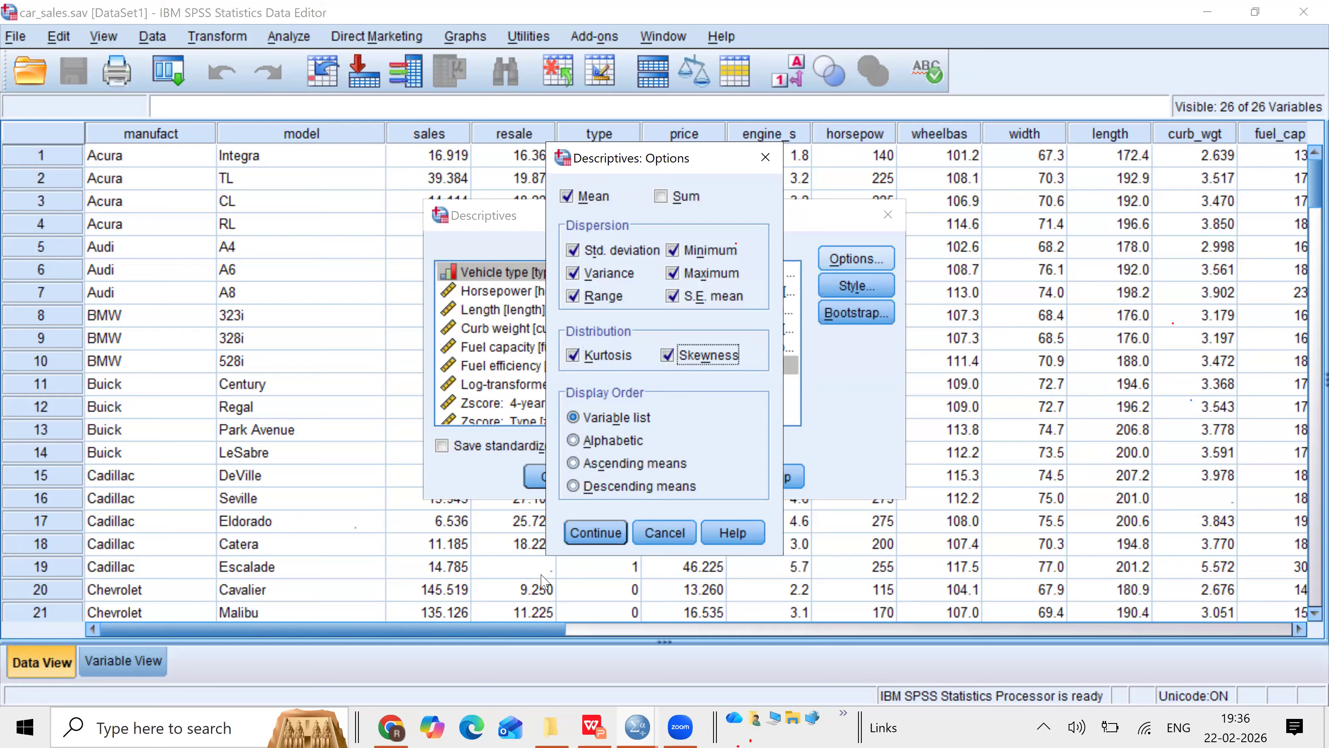
{"action": "left_click", "coordinate": [587, 543]}
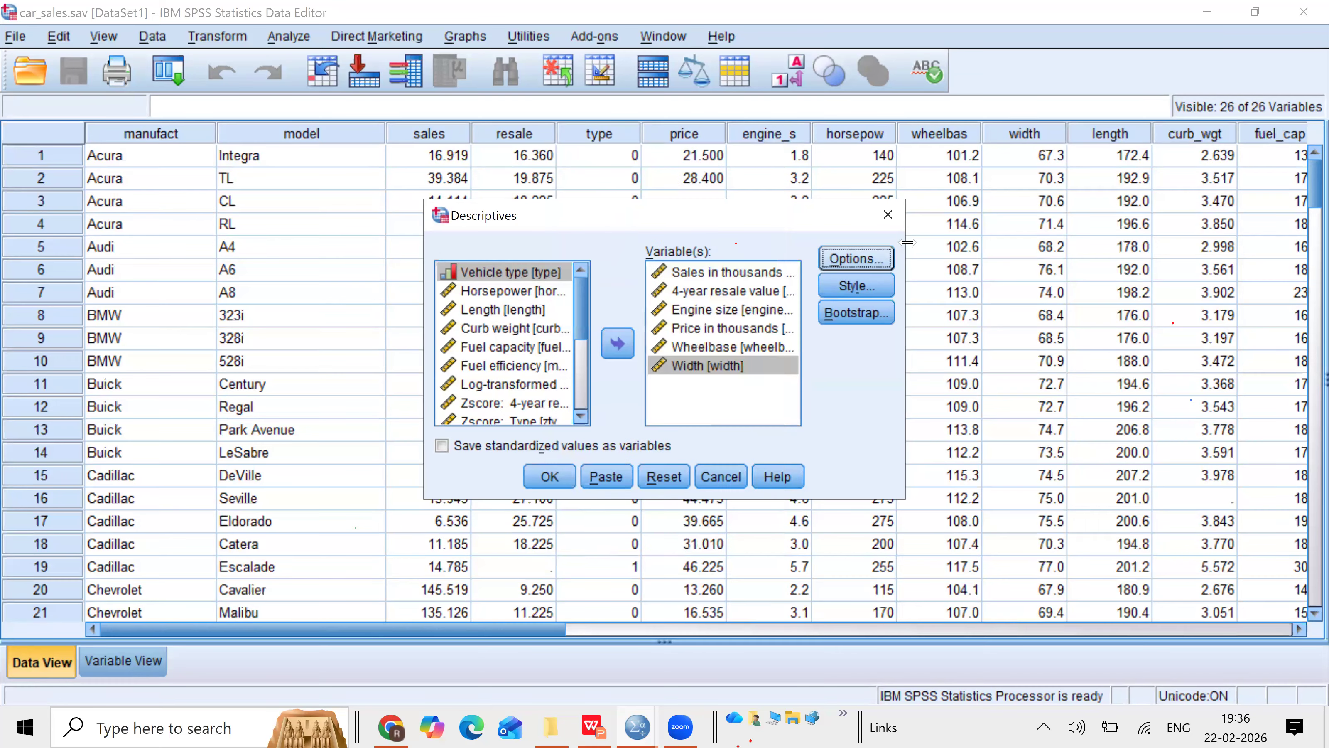
{"action": "left_click", "coordinate": [550, 478]}
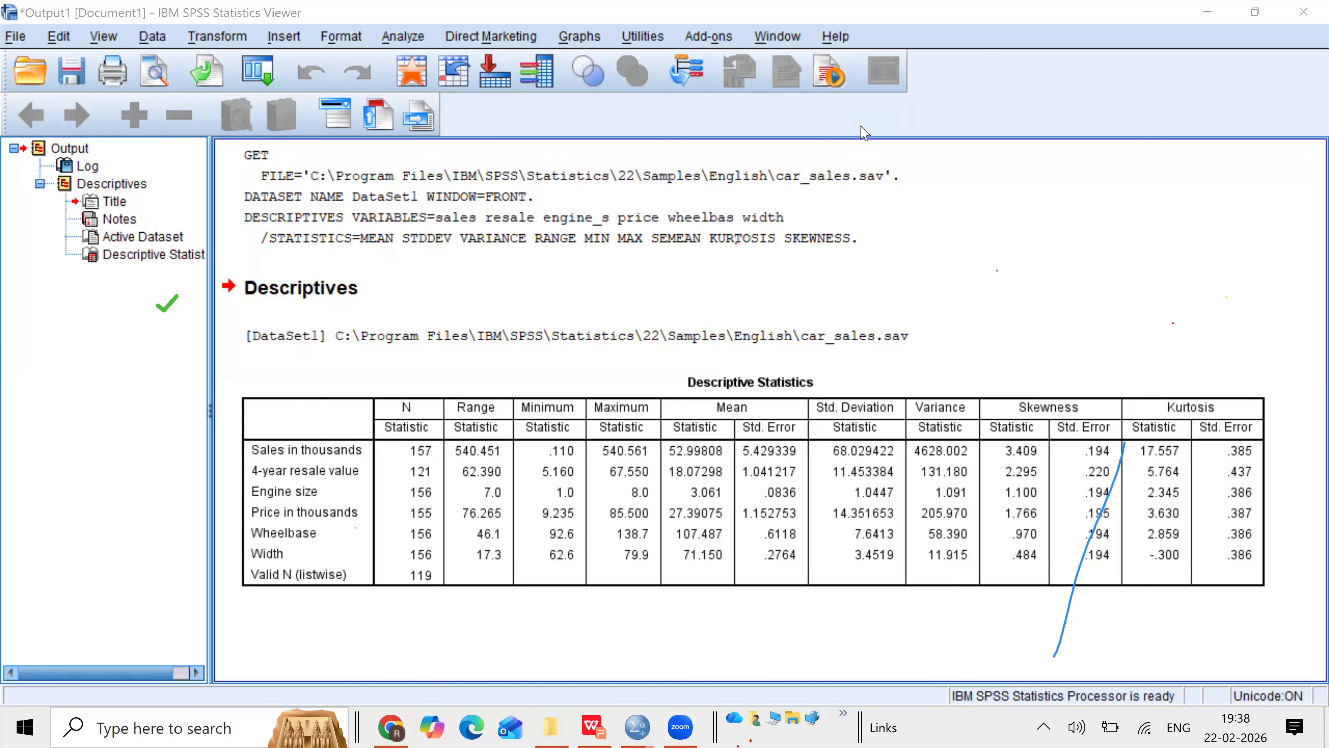
Step: Open the Frequencies dialog and add Sales in thousands to its variable list
{"action": "left_click", "coordinate": [401, 36]}
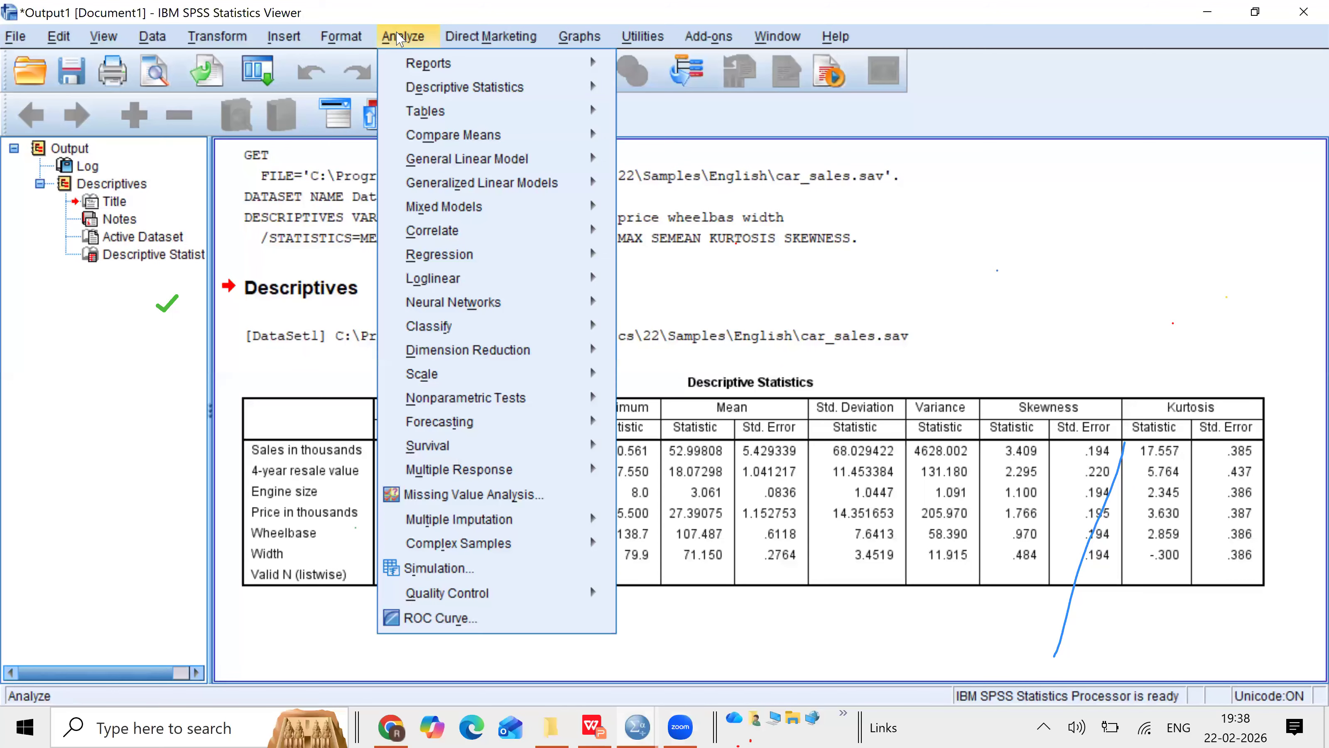
{"action": "mouse_move", "coordinate": [451, 95]}
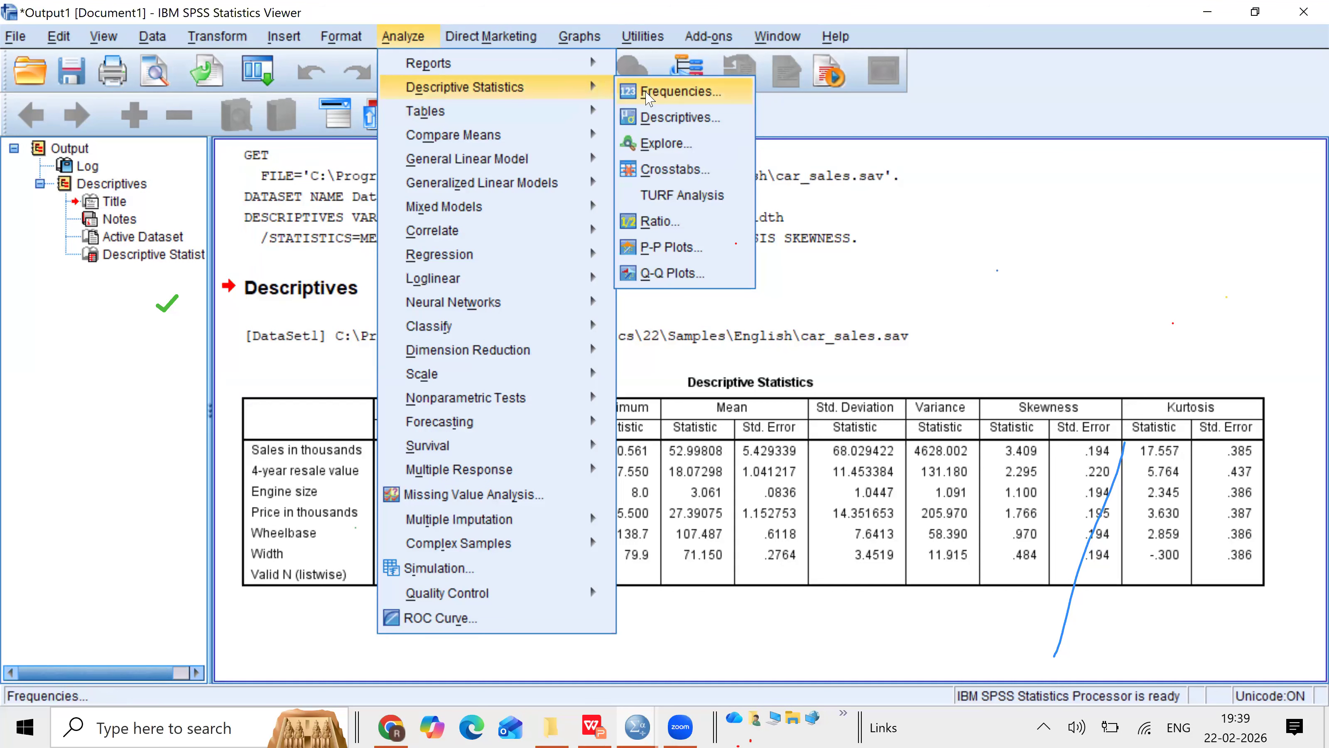
{"action": "left_click", "coordinate": [648, 94]}
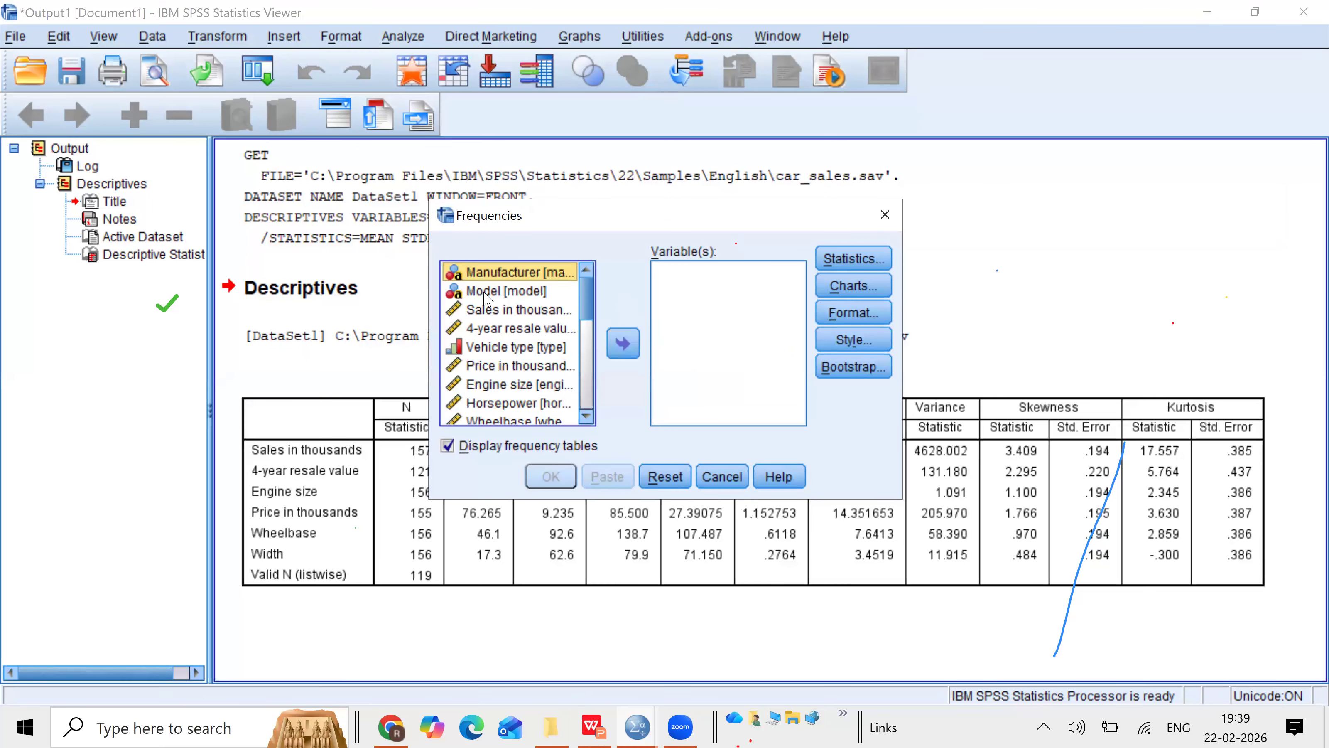
{"action": "left_click", "coordinate": [467, 295]}
{"action": "left_click", "coordinate": [518, 309]}
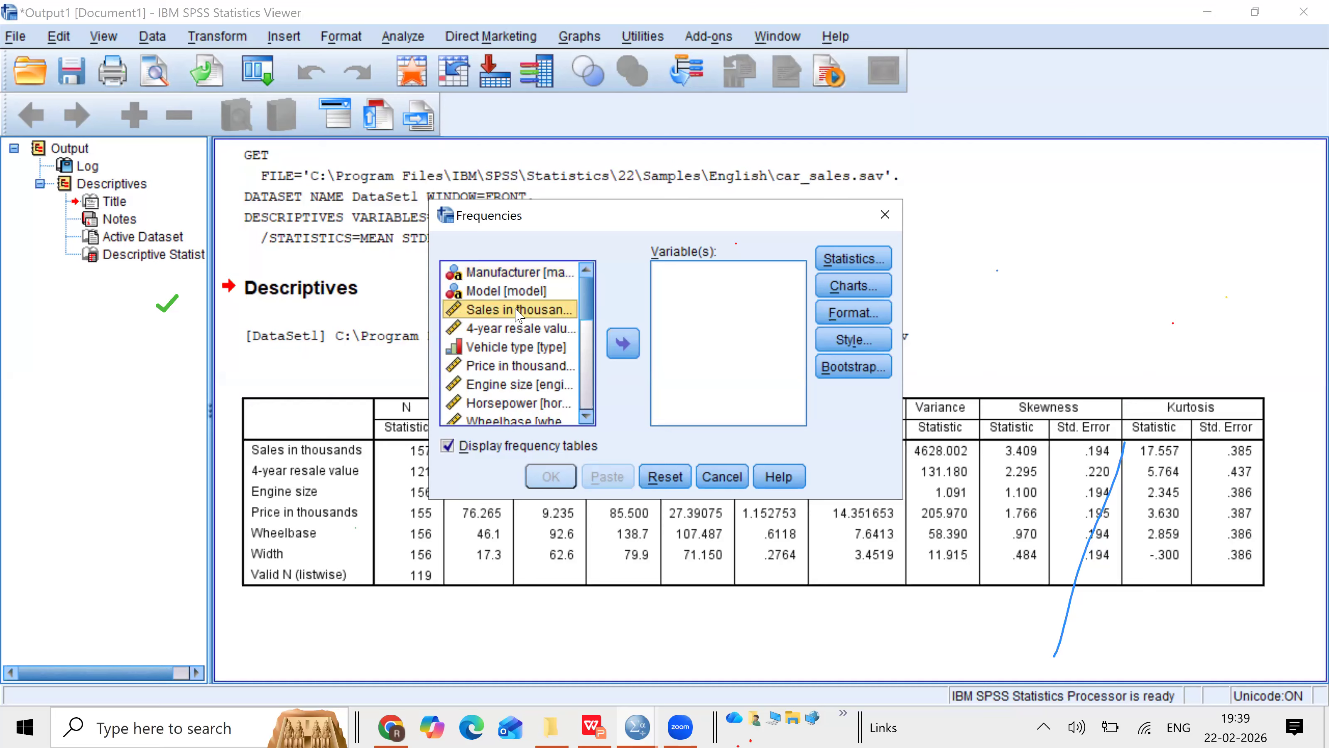
{"action": "left_click", "coordinate": [623, 346]}
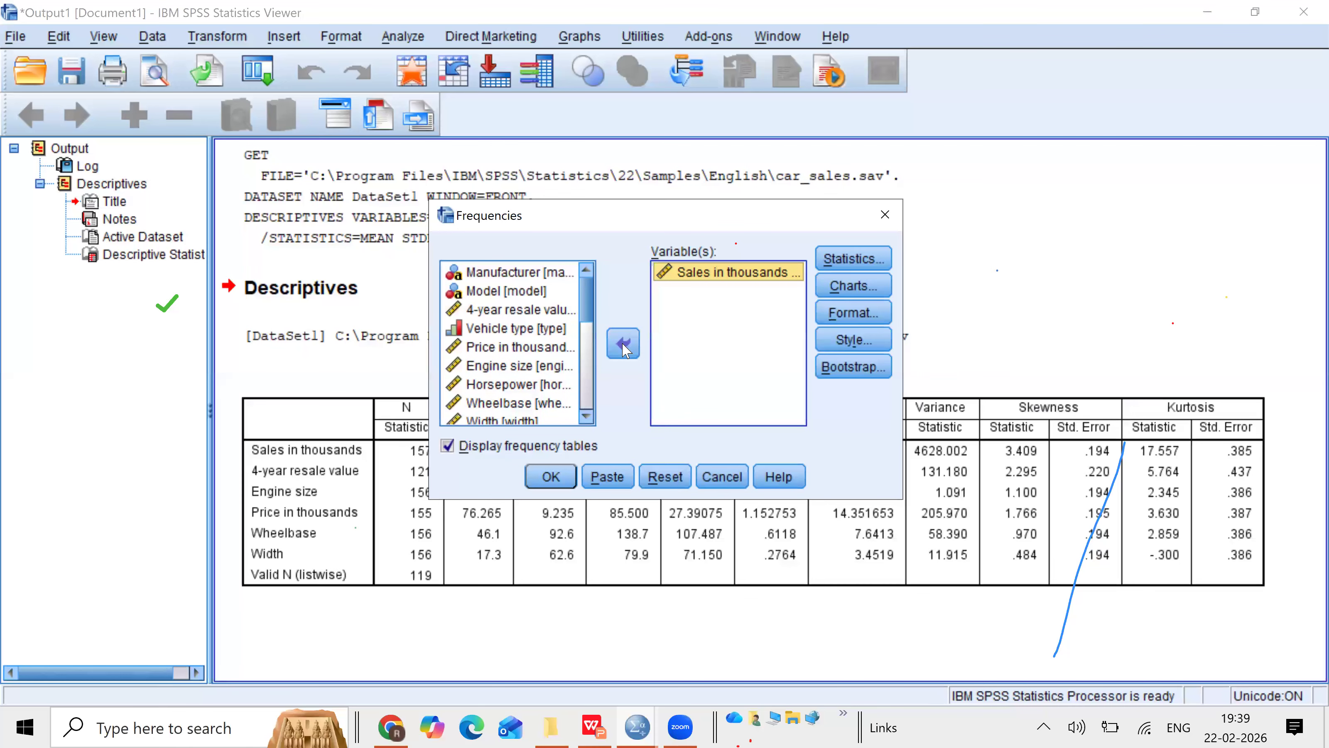
Step: In the Frequencies statistics, select Quartiles plus Mean, Median, Mode and Sum
{"action": "left_click", "coordinate": [853, 262]}
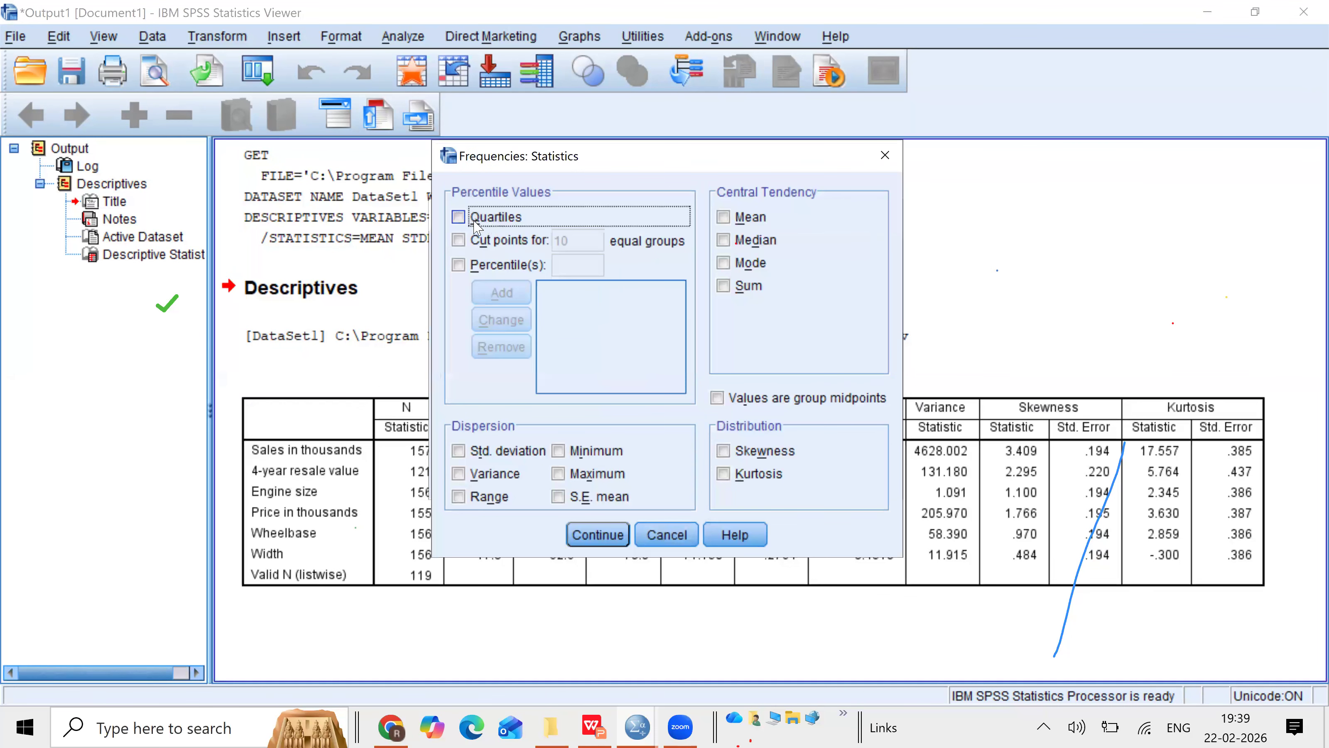
{"action": "left_click", "coordinate": [458, 218]}
{"action": "left_click", "coordinate": [724, 218]}
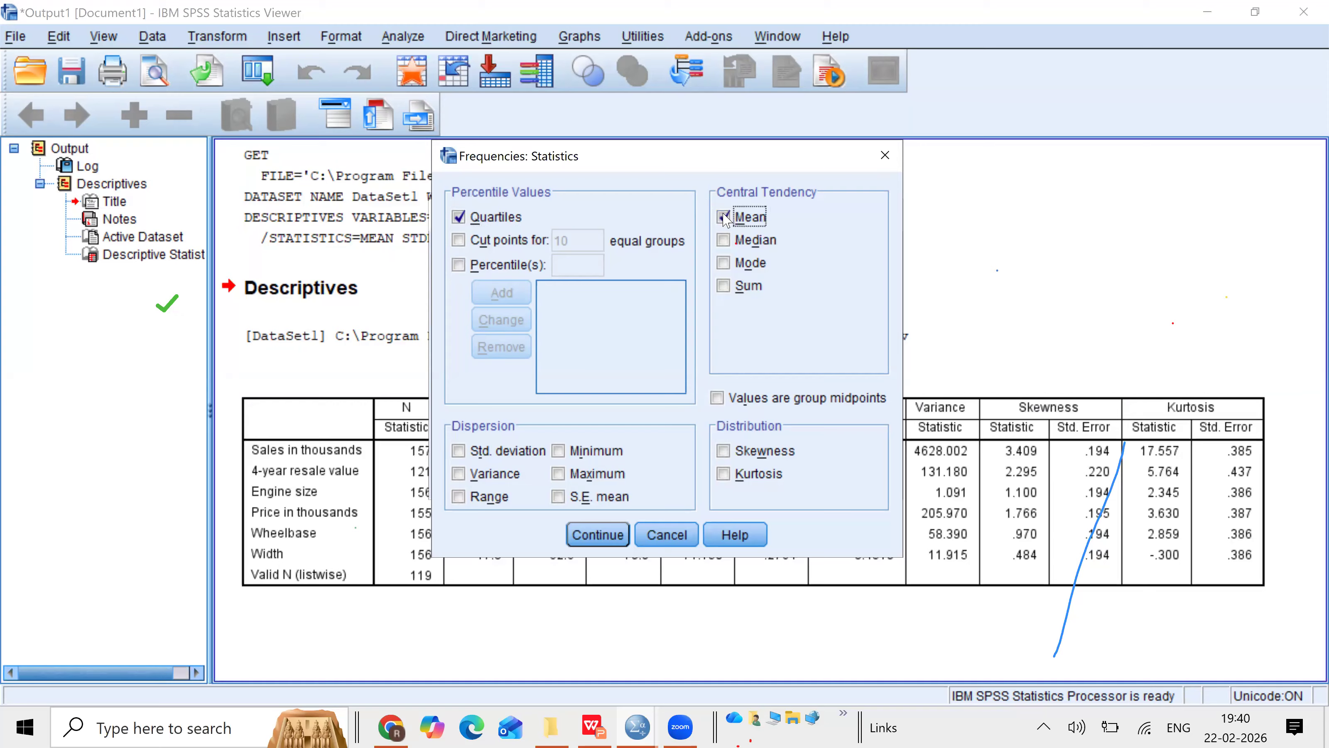
{"action": "left_click", "coordinate": [724, 241]}
{"action": "left_click", "coordinate": [725, 263]}
{"action": "left_click", "coordinate": [723, 287]}
Step: Select all dispersion measures and both skewness and kurtosis in the Frequencies statistics
{"action": "left_click", "coordinate": [461, 452]}
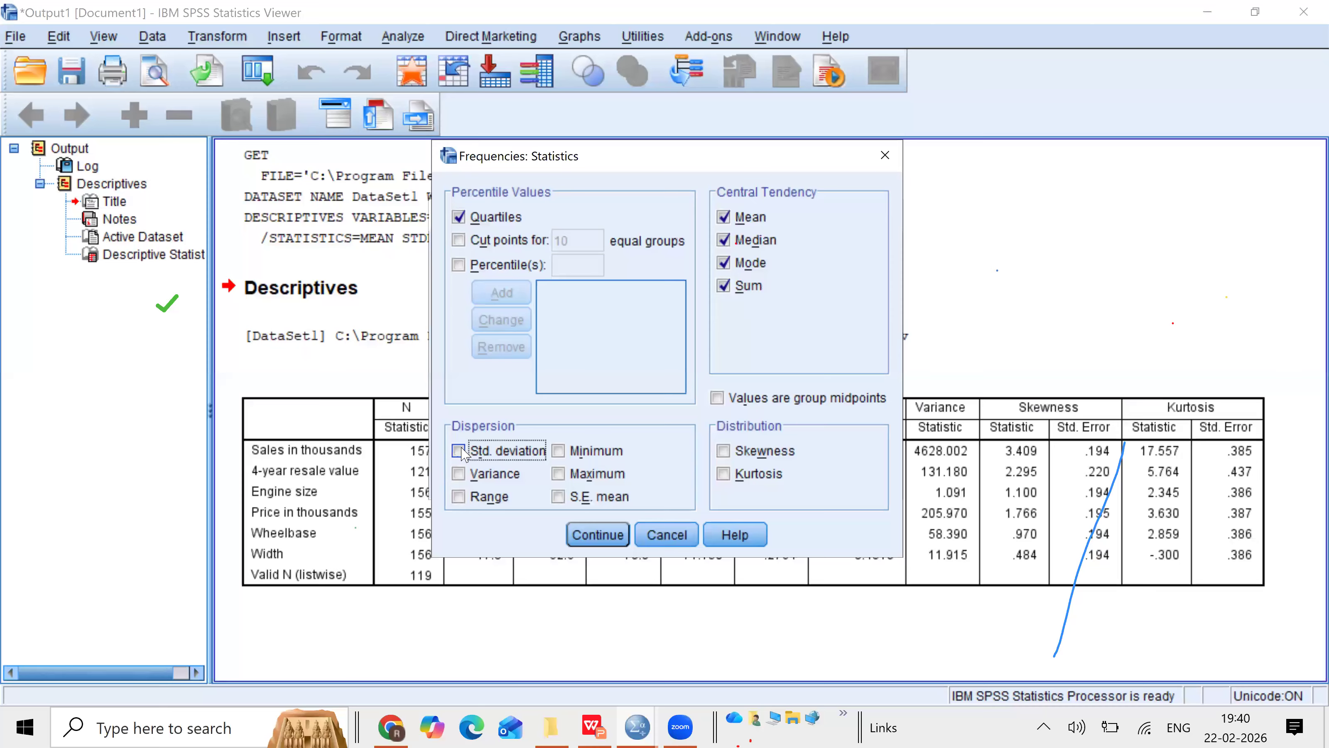
{"action": "left_click", "coordinate": [459, 474]}
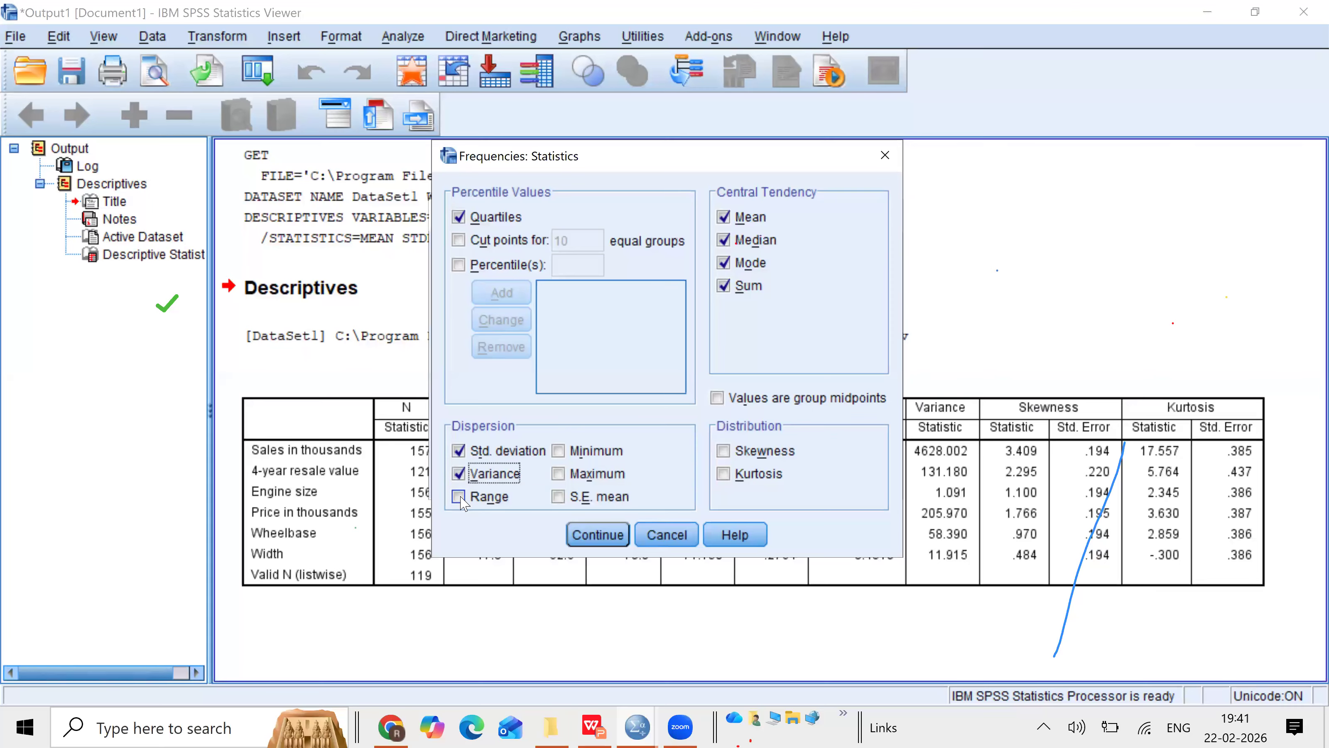
{"action": "left_click", "coordinate": [459, 496]}
{"action": "left_click", "coordinate": [559, 451]}
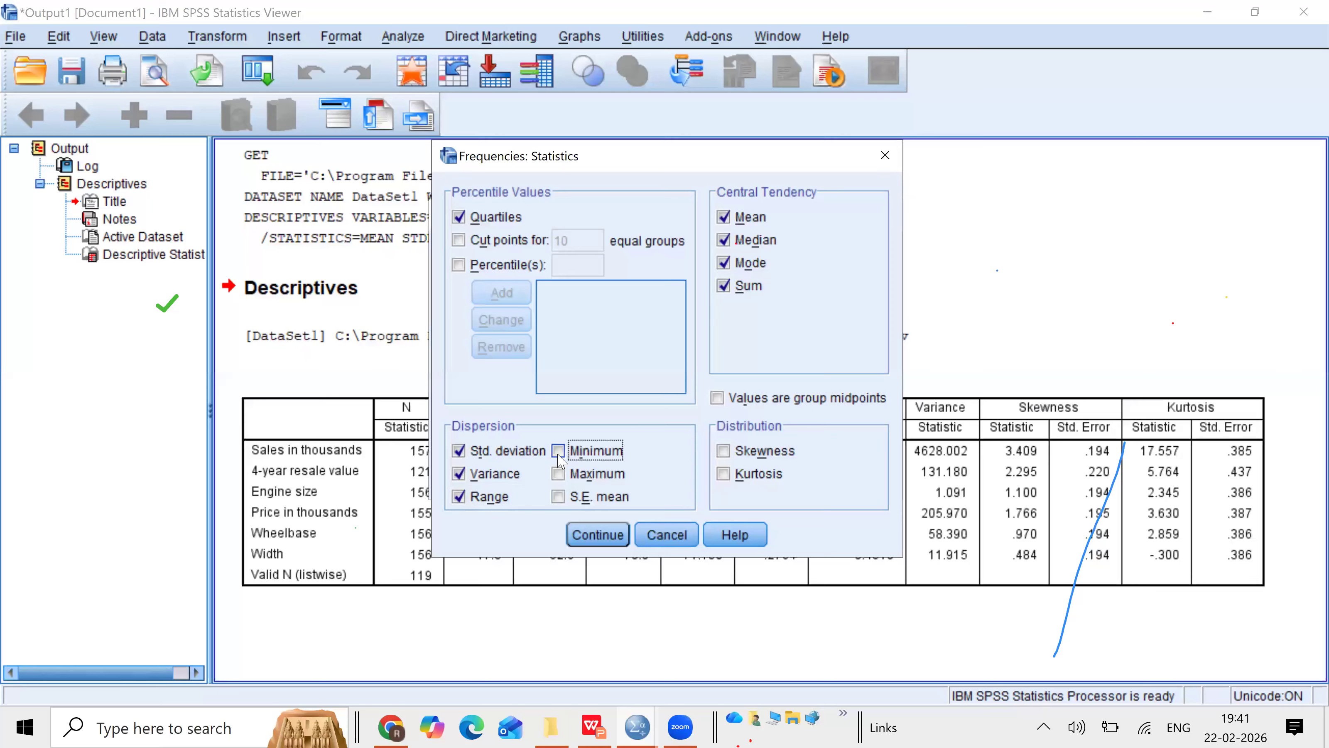
{"action": "left_click", "coordinate": [558, 474]}
{"action": "left_click", "coordinate": [559, 497]}
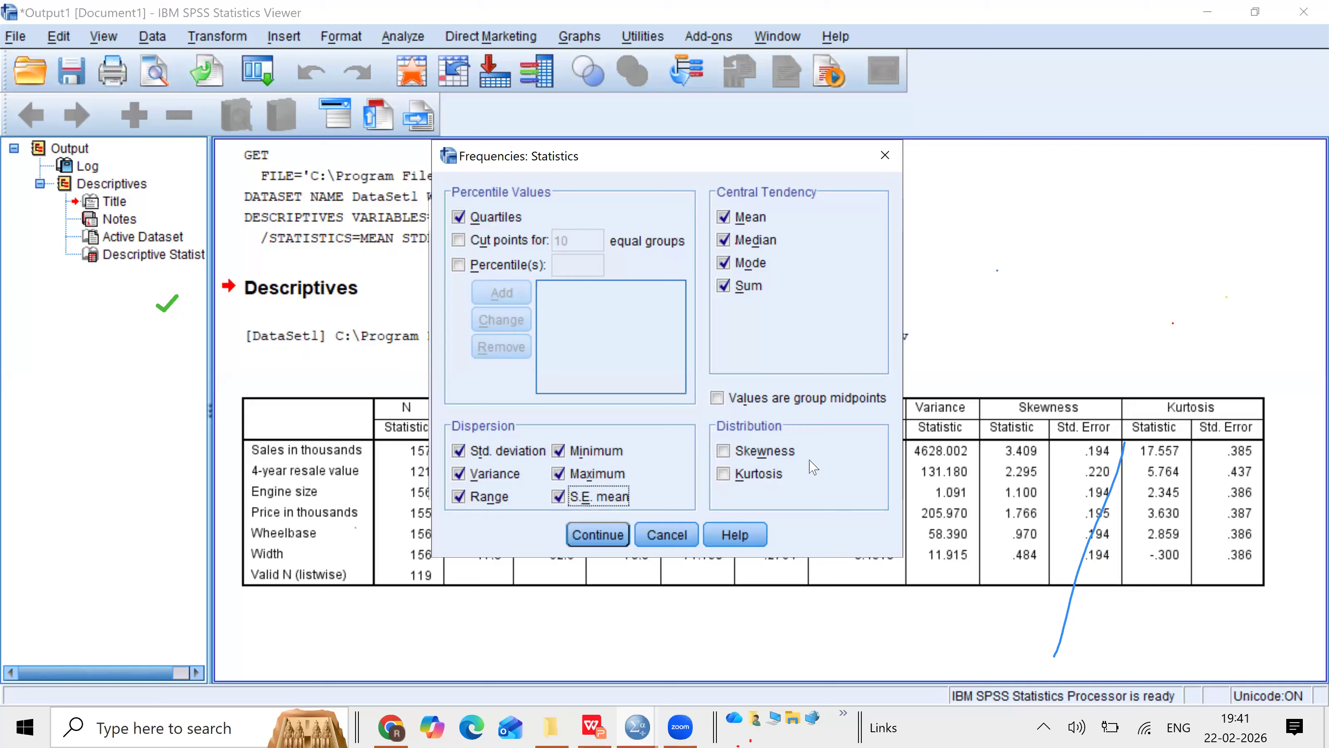
{"action": "left_click", "coordinate": [724, 452]}
{"action": "left_click", "coordinate": [724, 474]}
{"action": "left_click", "coordinate": [609, 538]}
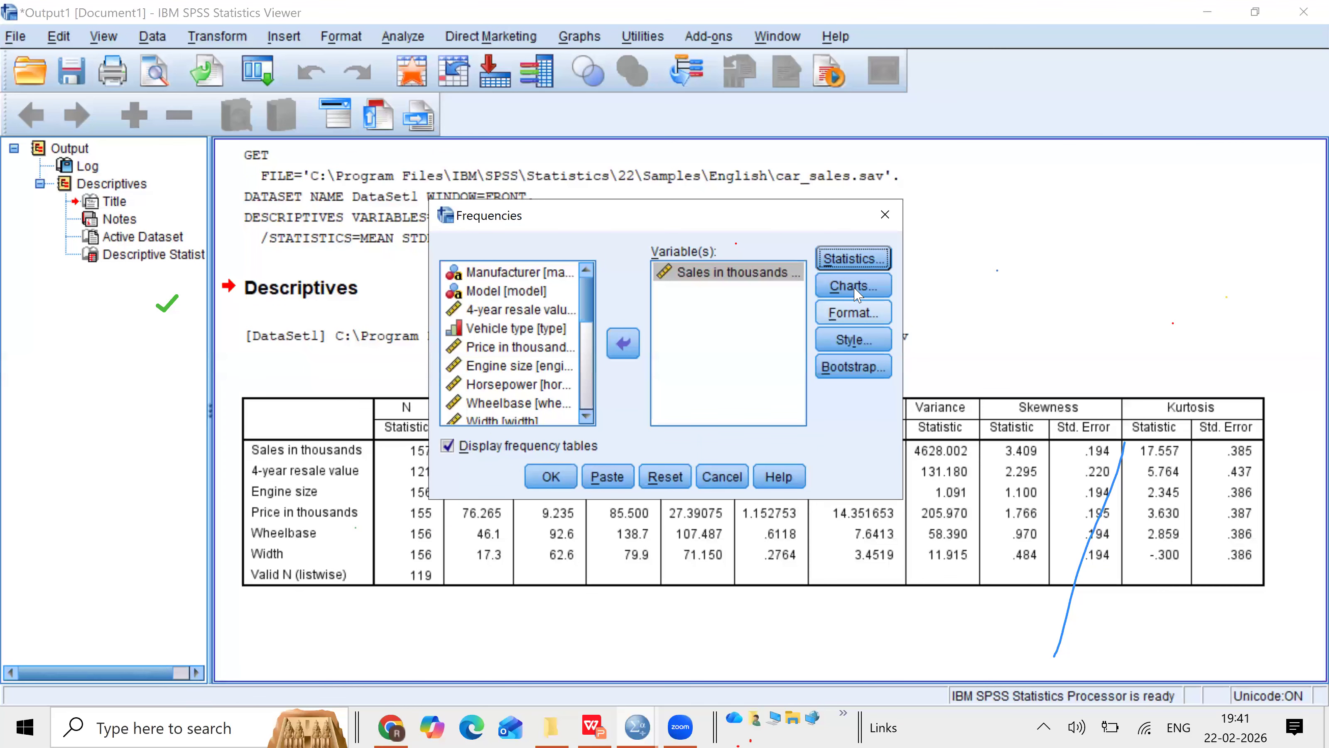
Step: Set the Frequencies chart type to histograms with a normal curve shown
{"action": "left_click", "coordinate": [853, 287]}
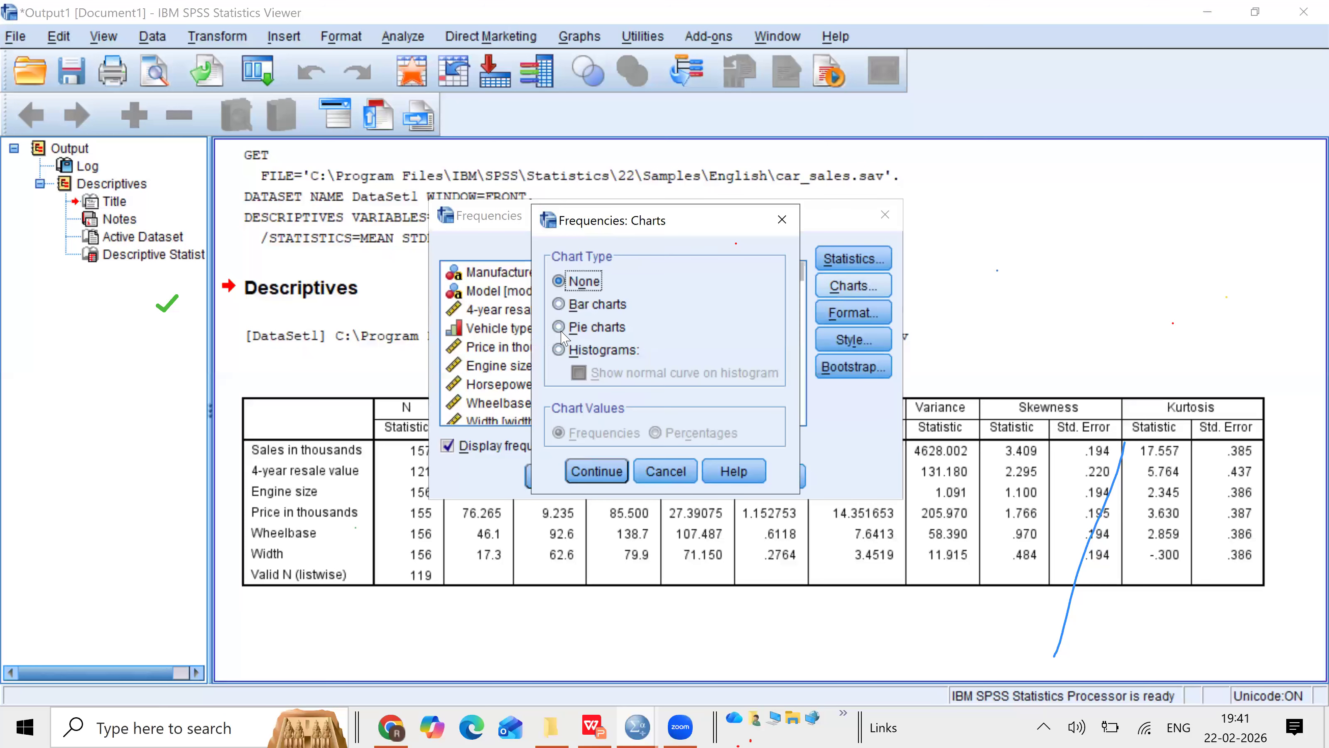
{"action": "left_click", "coordinate": [559, 349]}
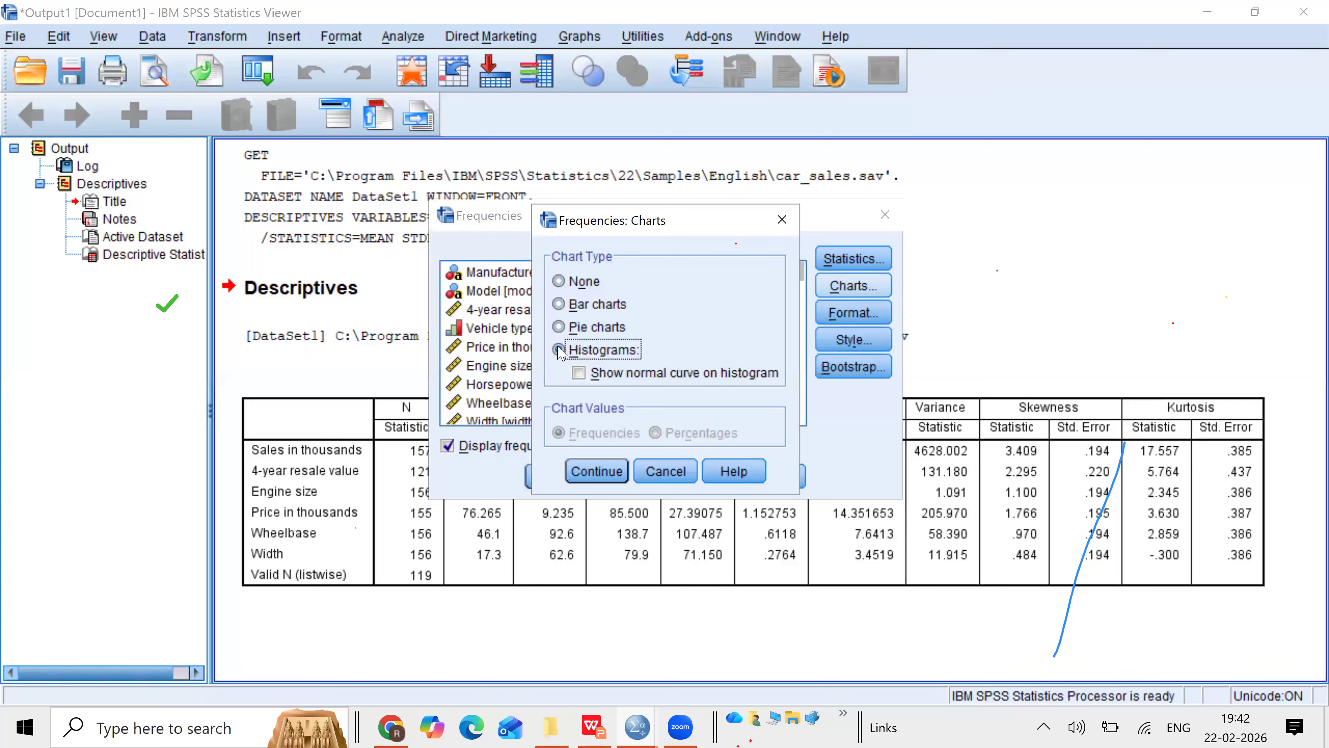
{"action": "left_click", "coordinate": [558, 350]}
{"action": "left_click", "coordinate": [579, 373]}
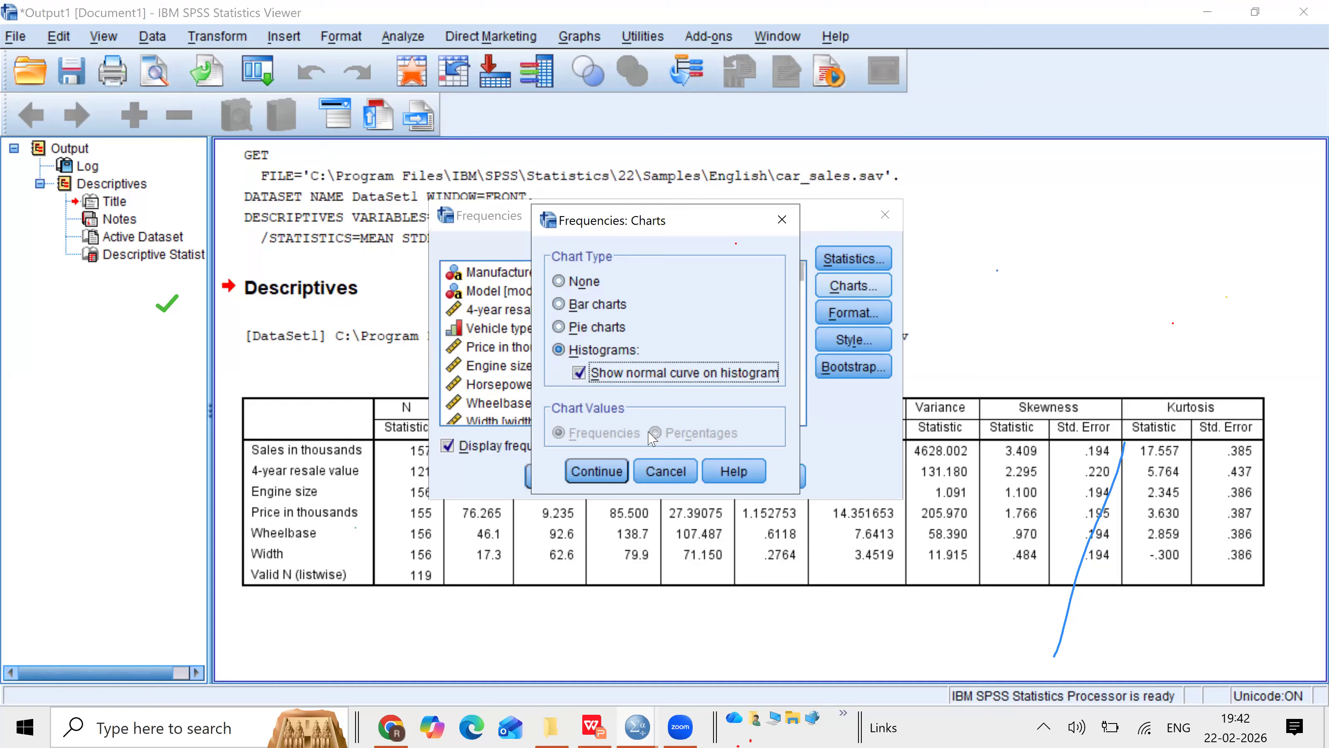
{"action": "left_click", "coordinate": [599, 474]}
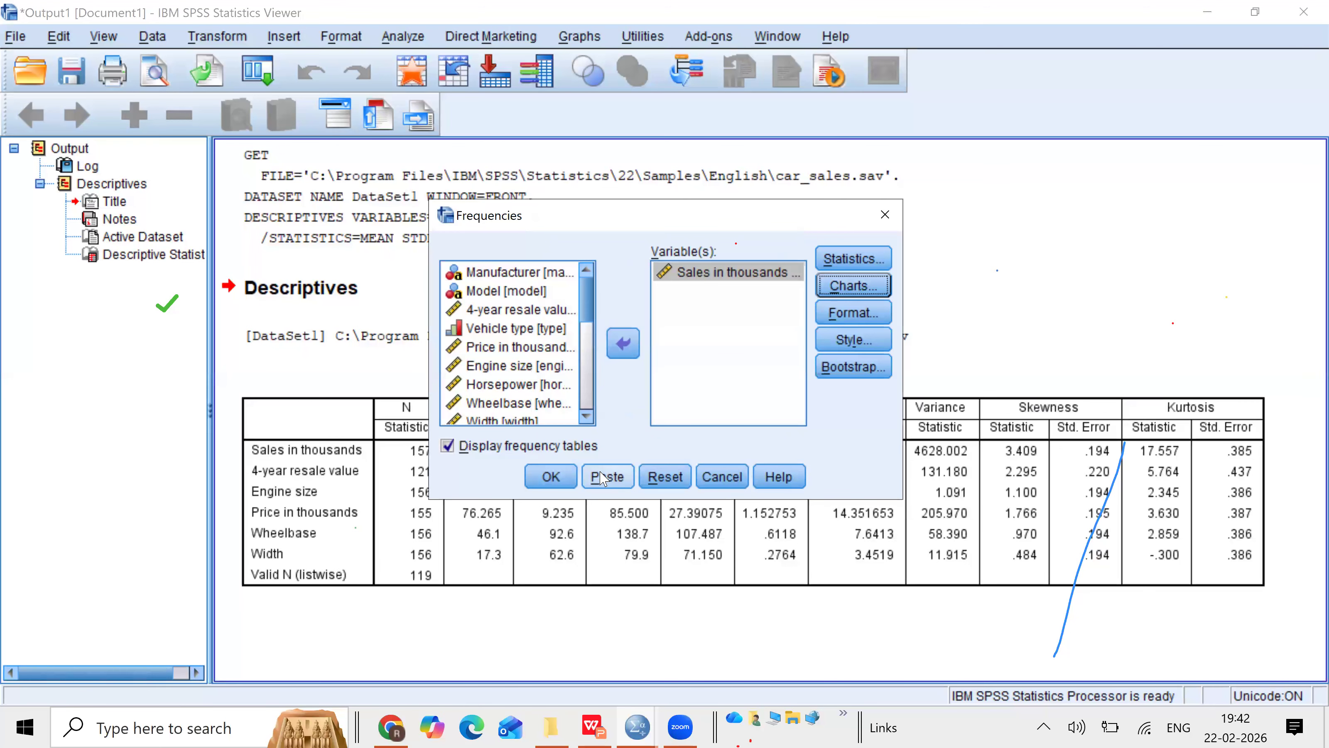
Step: Review the Frequencies statistics and format settings, then run the Frequencies analysis
{"action": "left_click", "coordinate": [854, 260]}
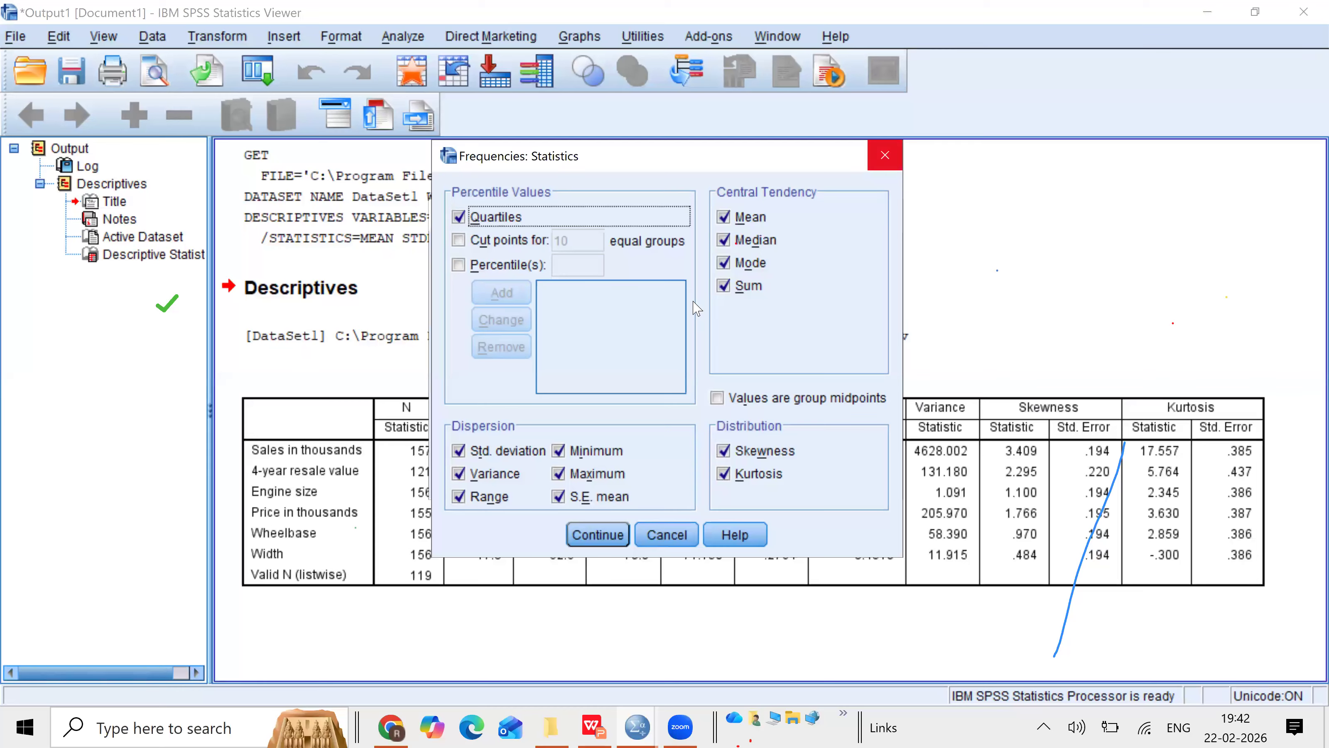
{"action": "left_click", "coordinate": [597, 534]}
{"action": "left_click", "coordinate": [858, 320]}
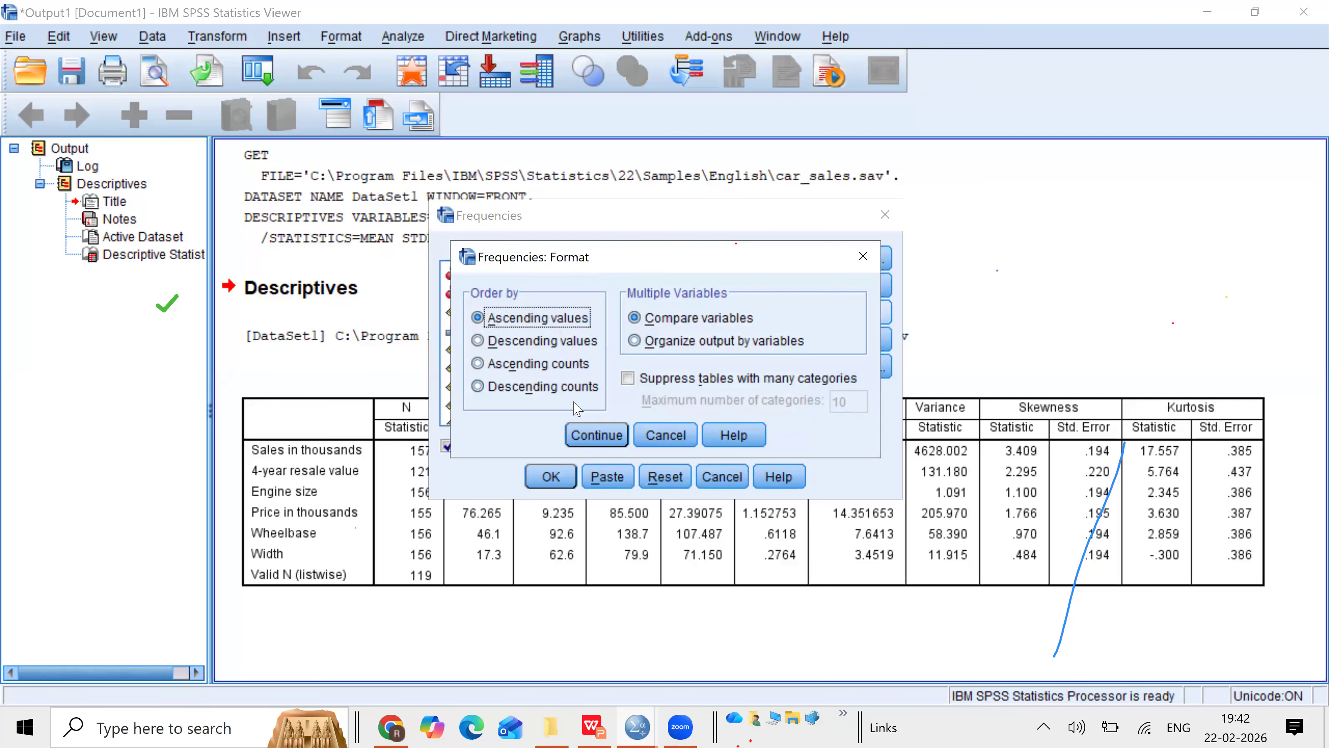
{"action": "left_click", "coordinate": [596, 434]}
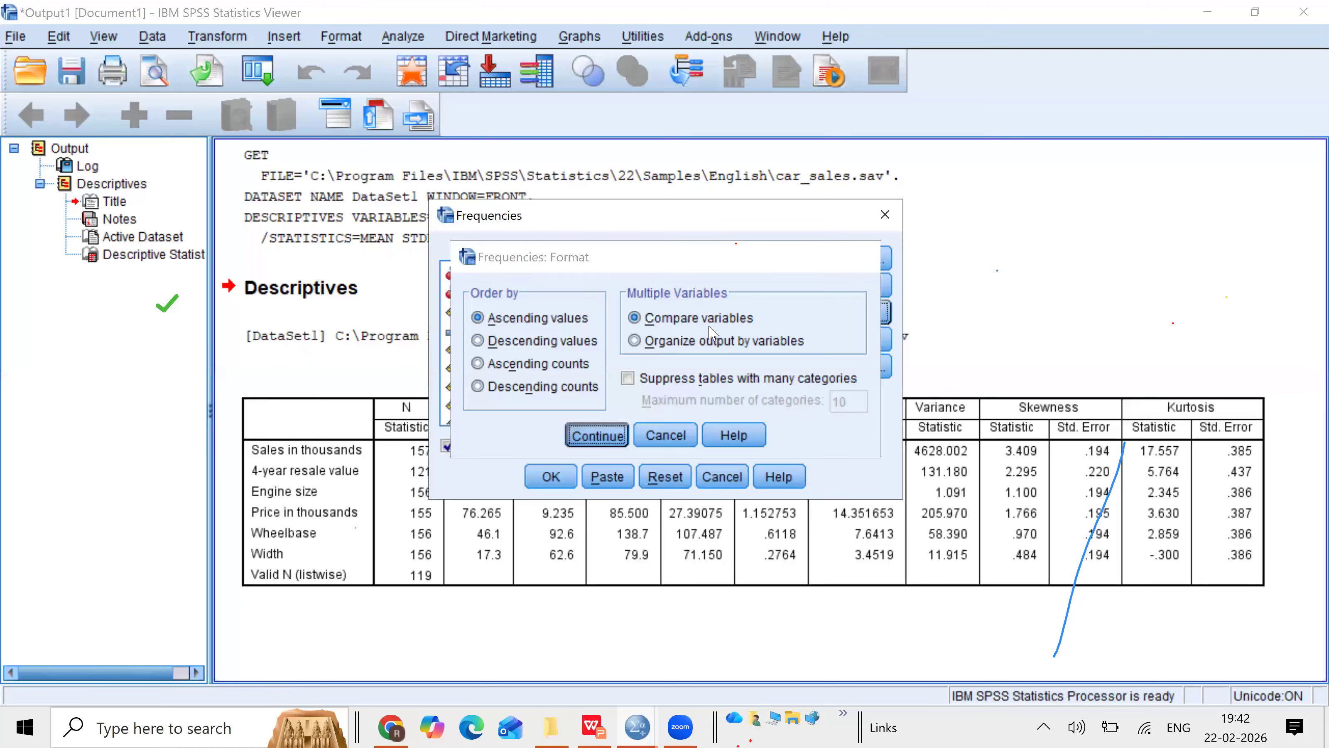
{"action": "left_click", "coordinate": [564, 476]}
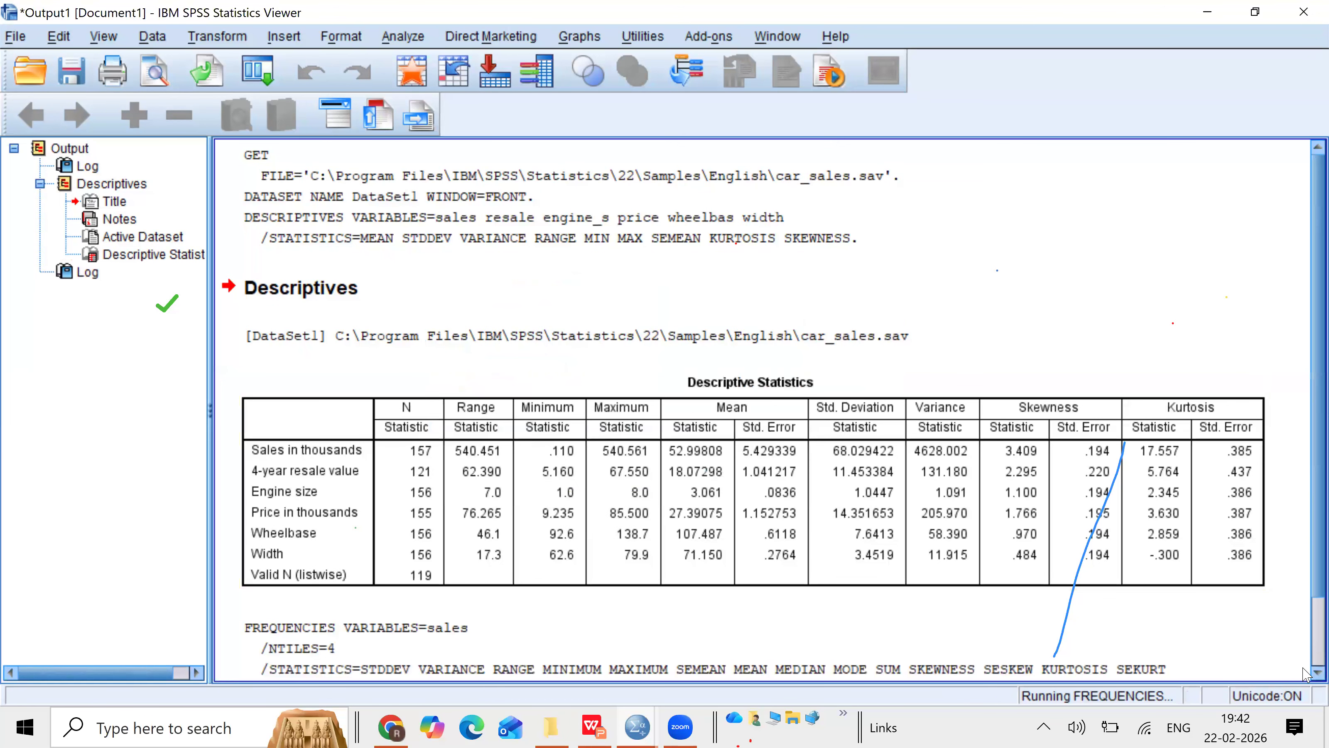
Step: Examine the Frequencies statistics table and the frequency table for Sales in thousands in the output
{"action": "left_click", "coordinate": [1317, 672]}
{"action": "scroll", "coordinate": [1303, 667], "scroll_direction": "down", "scroll_amount": 8}
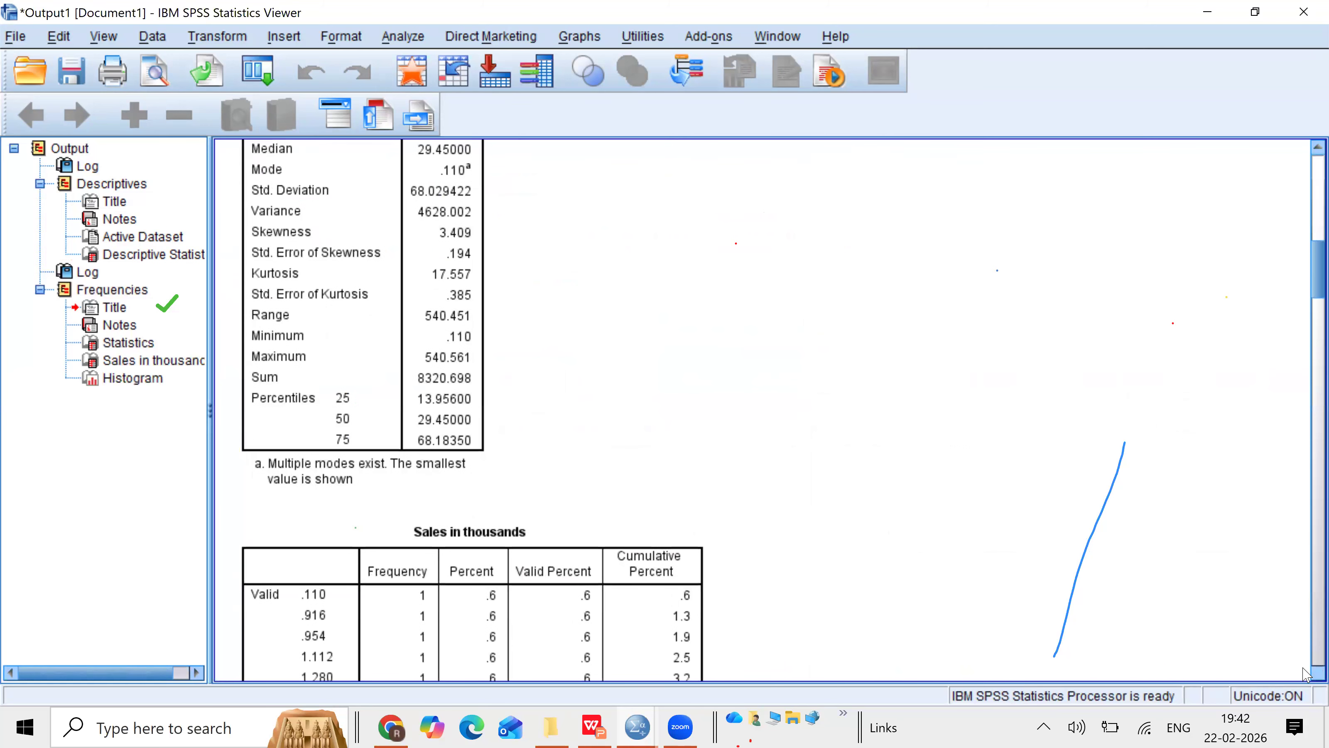
{"action": "scroll", "coordinate": [1287, 373], "scroll_direction": "down", "scroll_amount": 3}
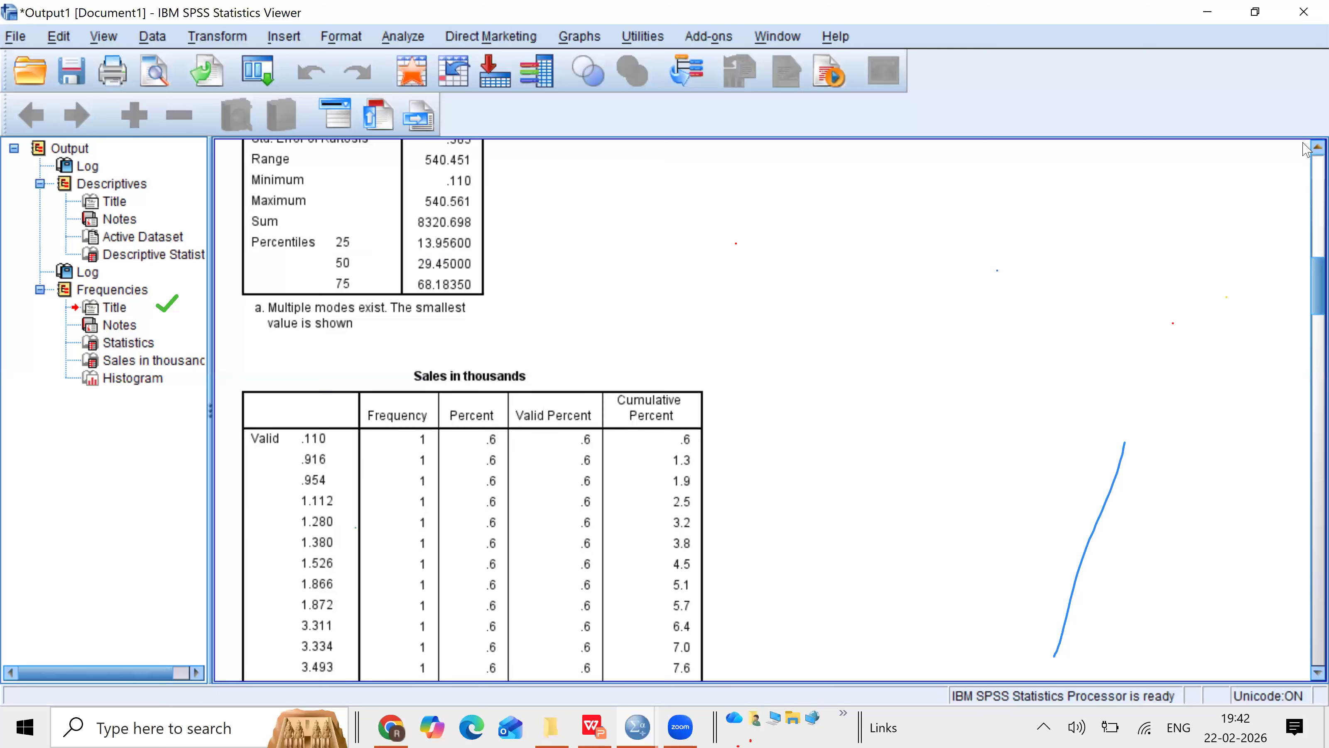
{"action": "scroll", "coordinate": [1304, 149], "scroll_direction": "up", "scroll_amount": 5}
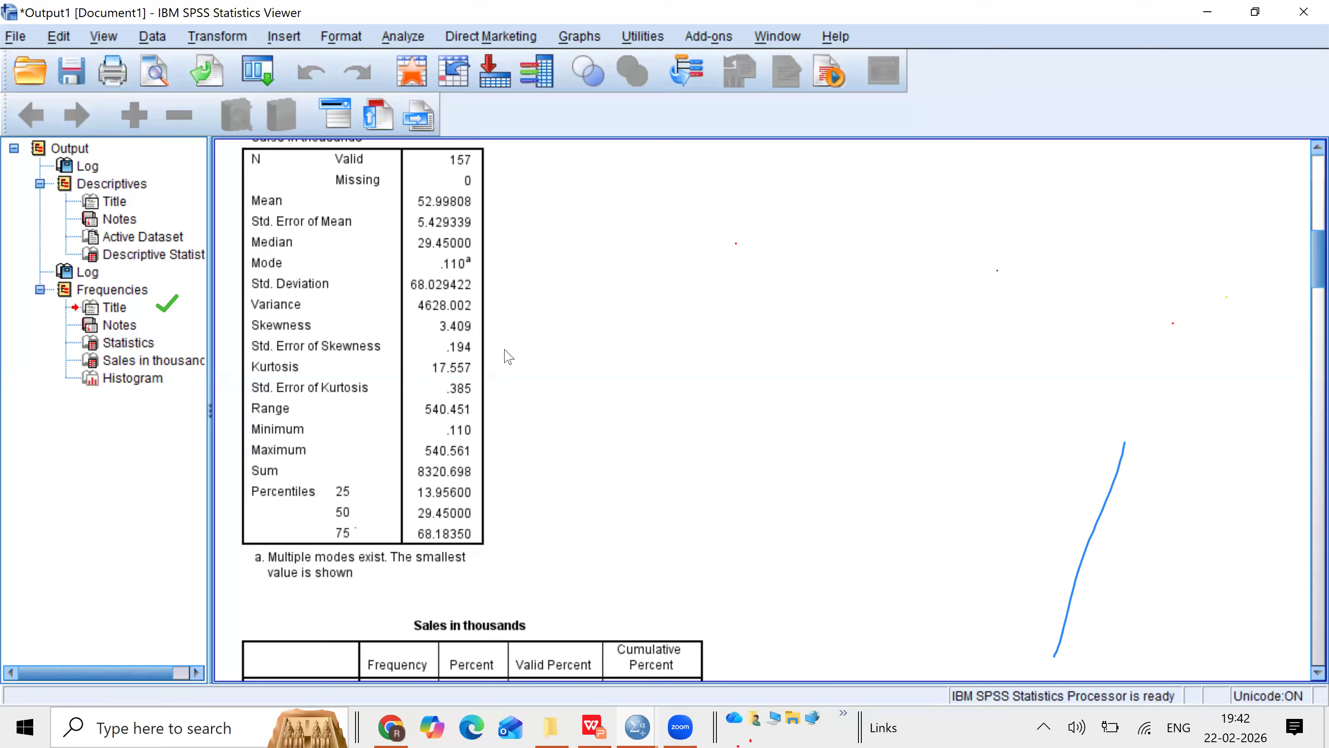
{"action": "left_click", "coordinate": [278, 314]}
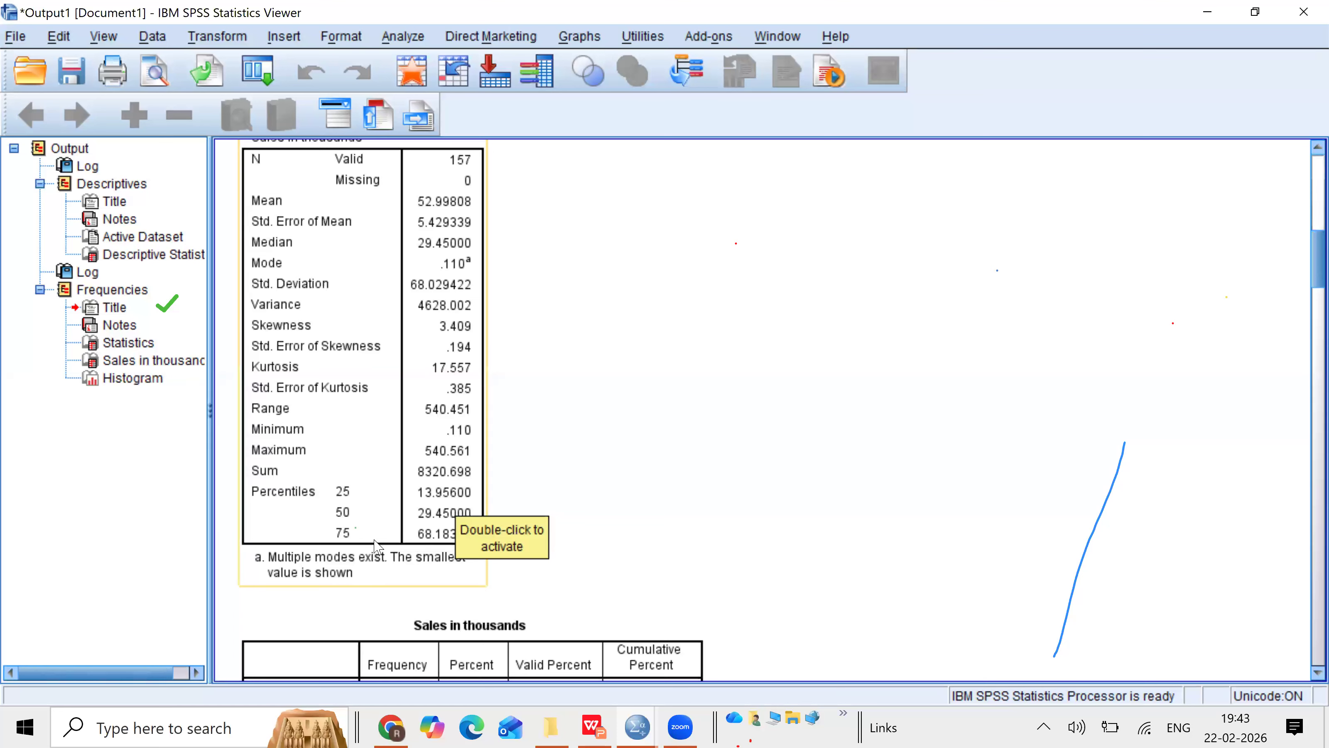
{"action": "left_click", "coordinate": [432, 542]}
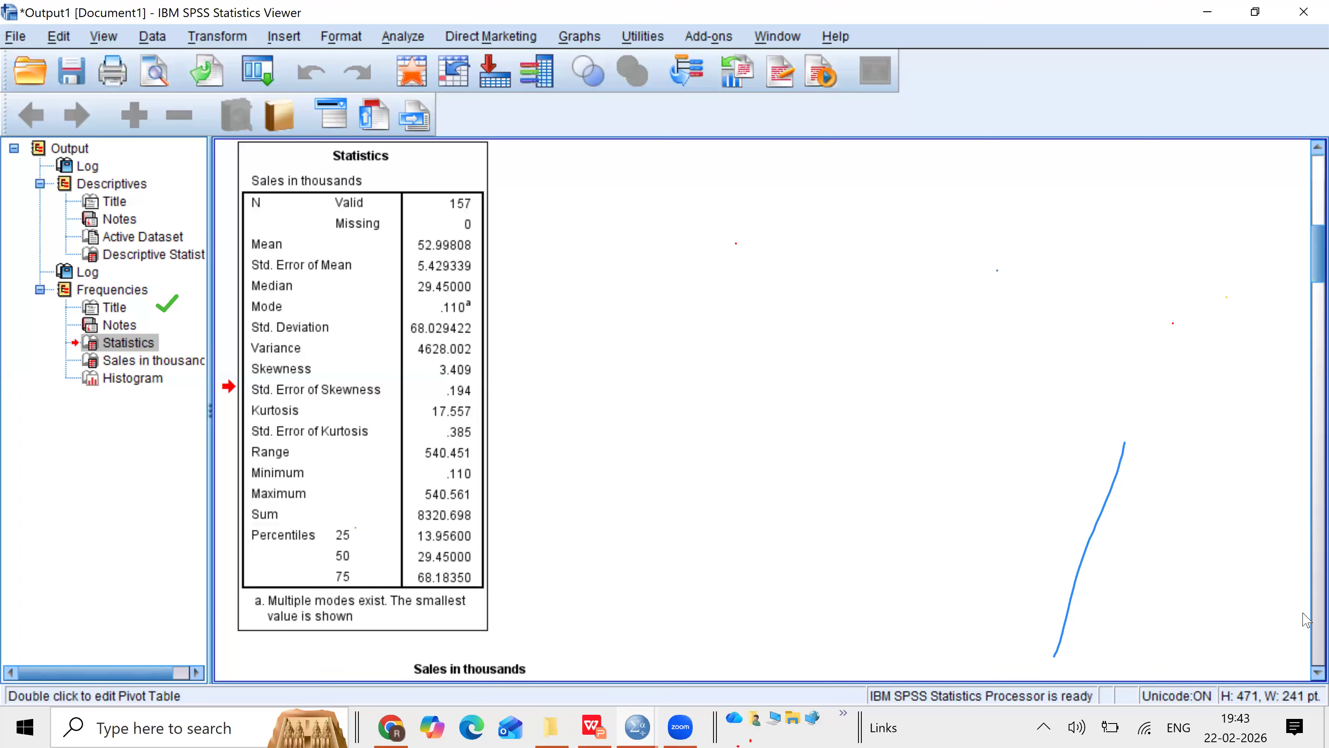
{"action": "scroll", "coordinate": [1305, 673], "scroll_direction": "down", "scroll_amount": 3}
{"action": "scroll", "coordinate": [1304, 674], "scroll_direction": "down", "scroll_amount": 5}
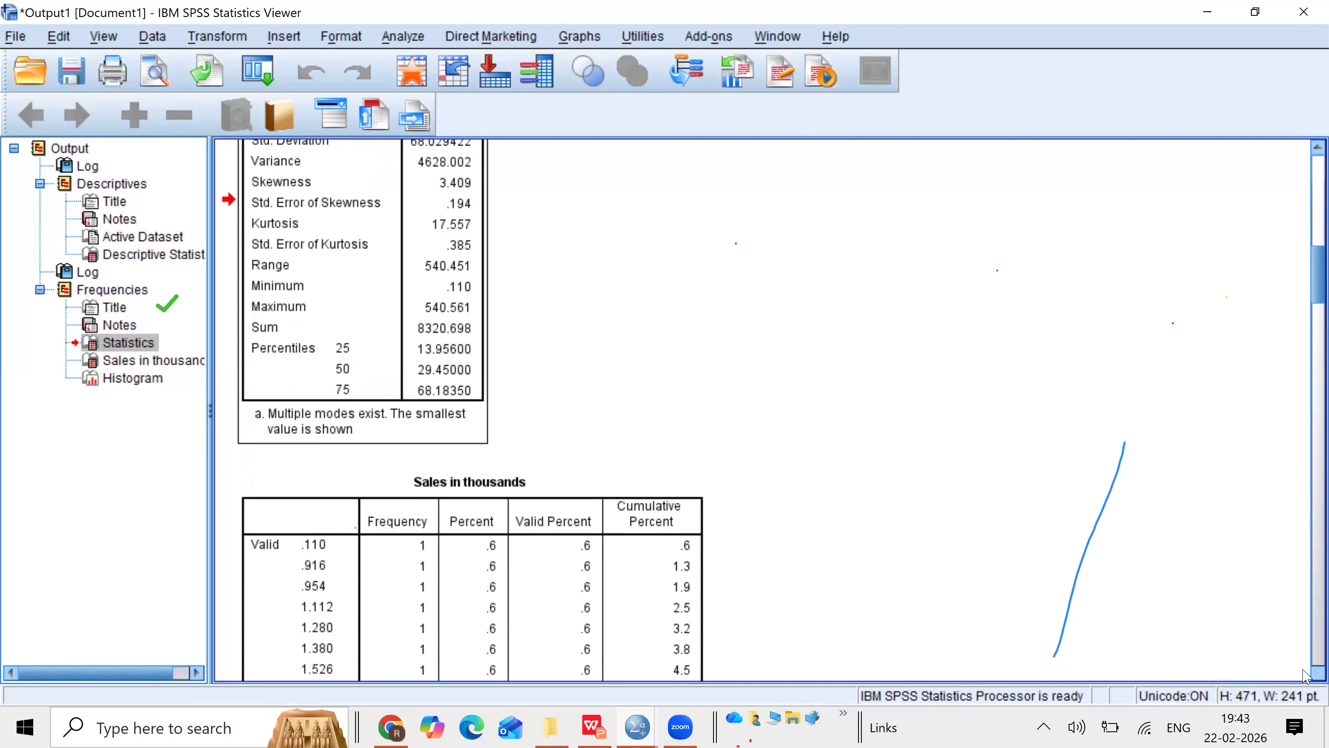
{"action": "scroll", "coordinate": [1304, 676], "scroll_direction": "down", "scroll_amount": 1}
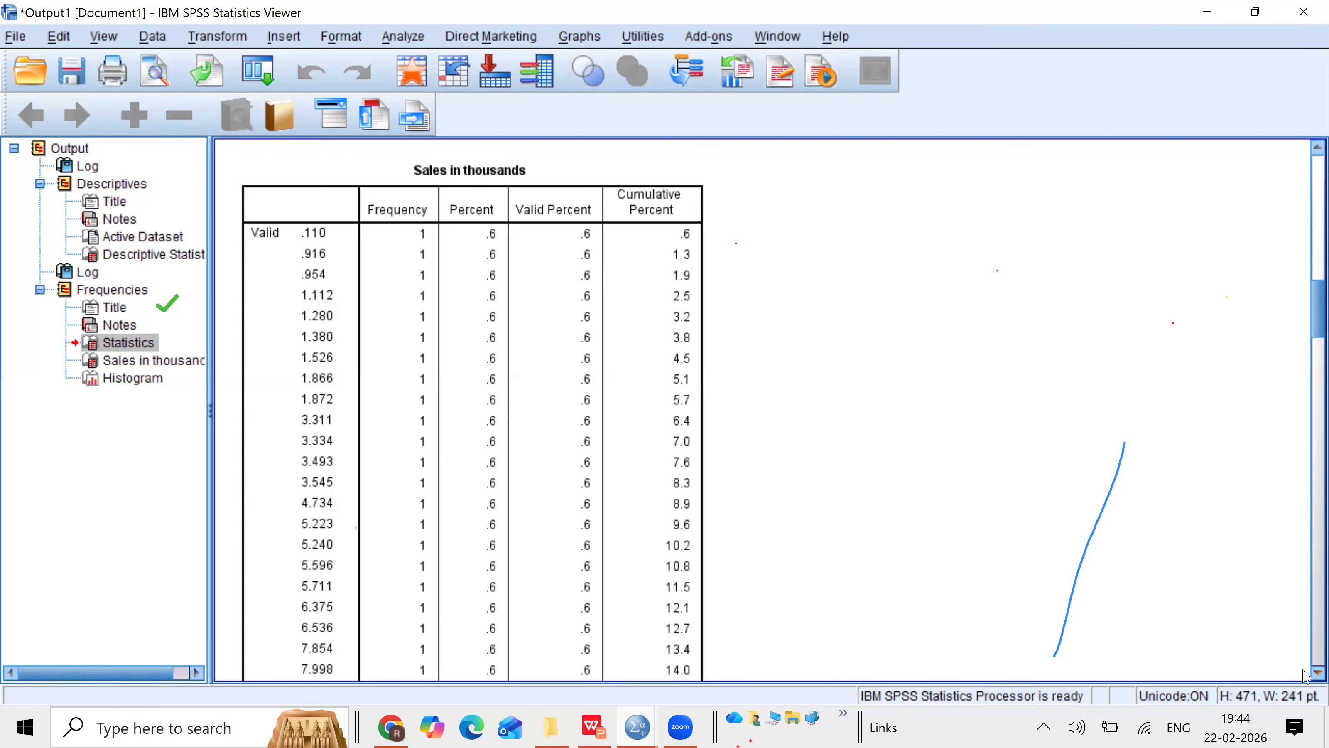
{"action": "scroll", "coordinate": [1305, 676], "scroll_direction": "down", "scroll_amount": 12}
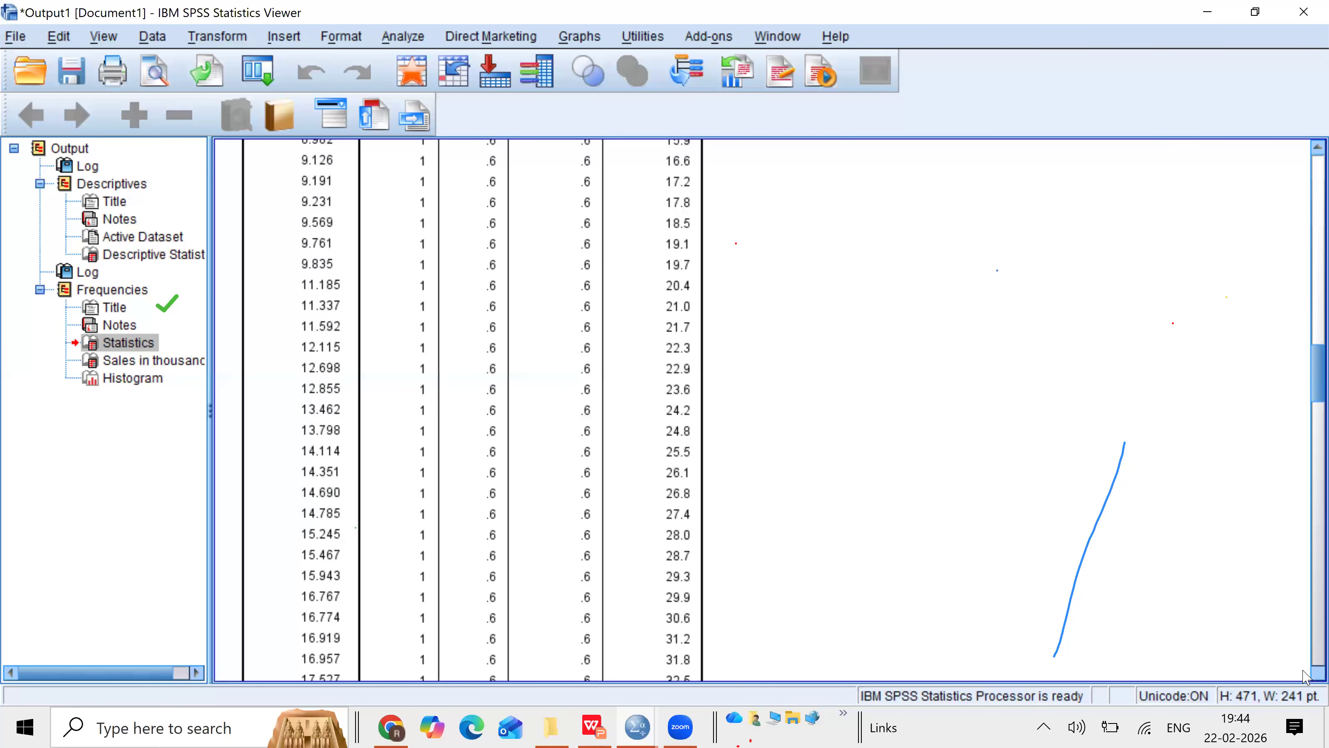
Step: Examine the rest of the Sales in thousands frequency table down to its histogram
{"action": "scroll", "coordinate": [1305, 675], "scroll_direction": "down", "scroll_amount": 16}
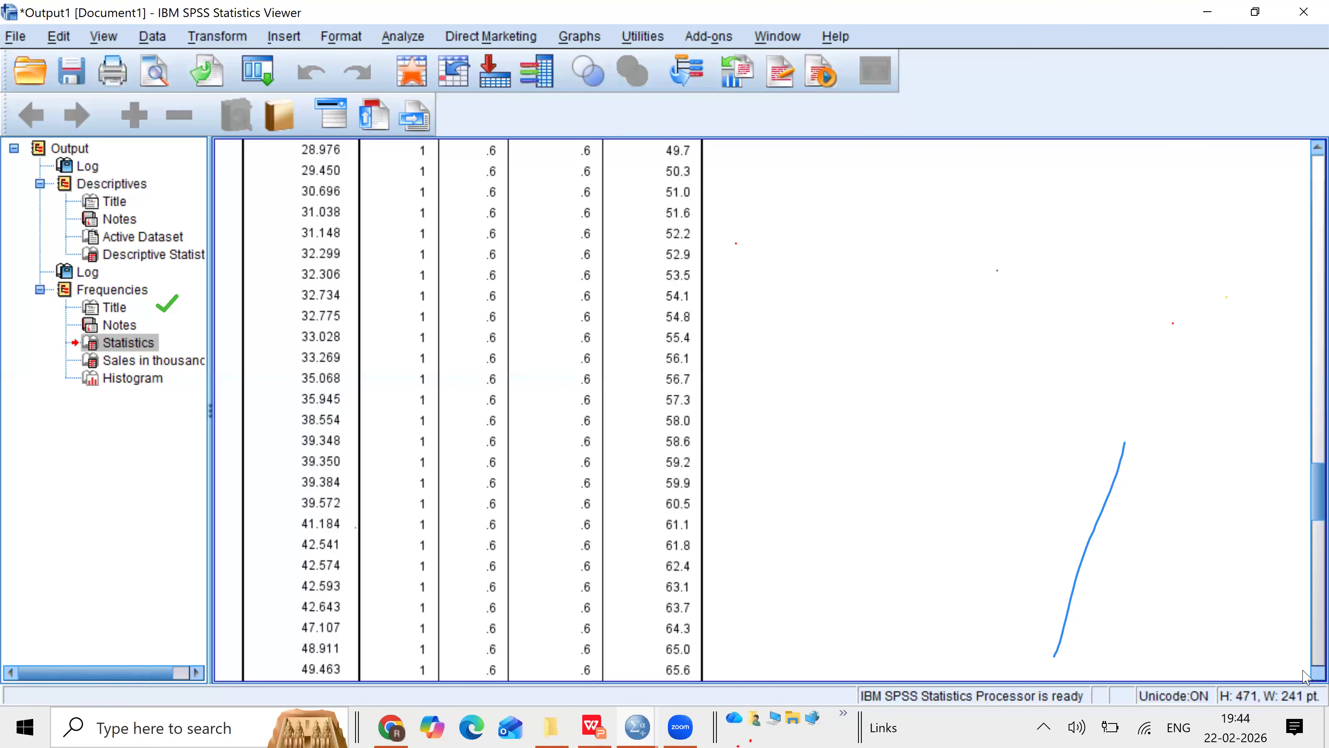
{"action": "scroll", "coordinate": [1305, 676], "scroll_direction": "down", "scroll_amount": 14}
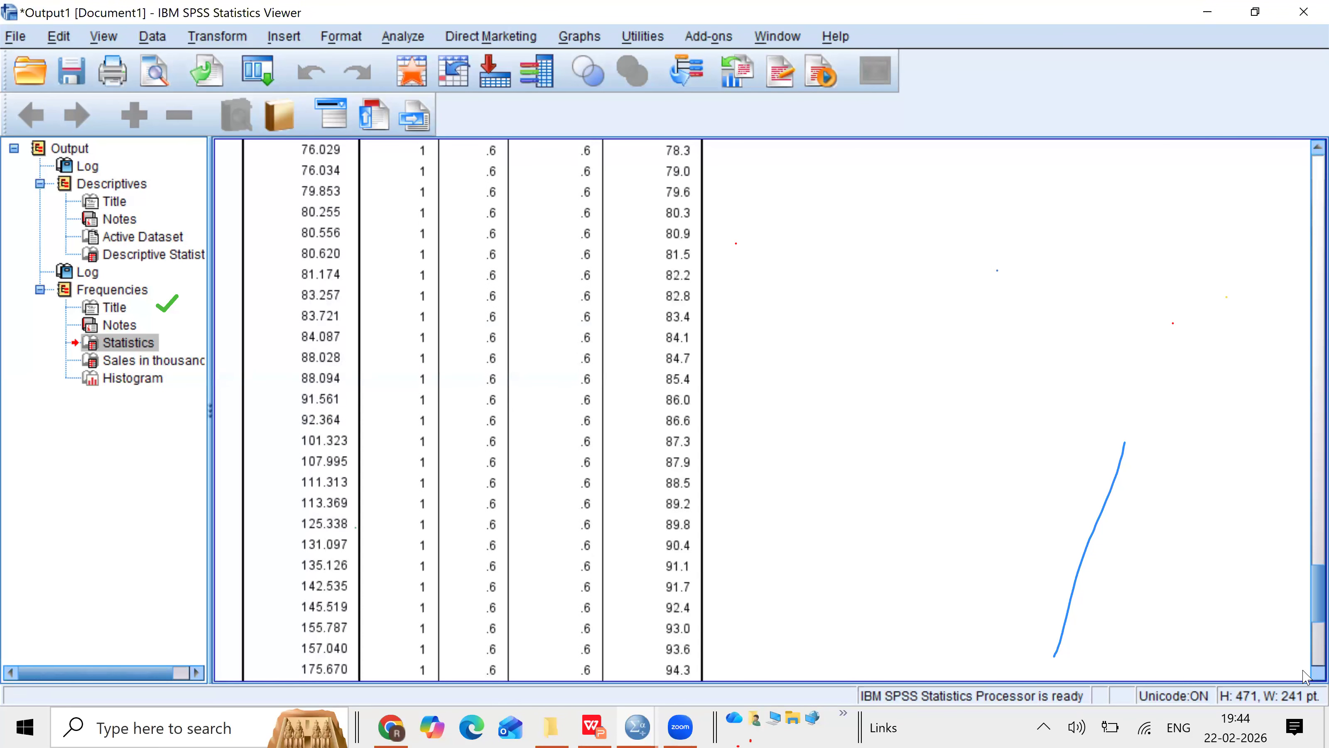
{"action": "scroll", "coordinate": [1305, 676], "scroll_direction": "down", "scroll_amount": 4}
{"action": "scroll", "coordinate": [1305, 675], "scroll_direction": "down", "scroll_amount": 5}
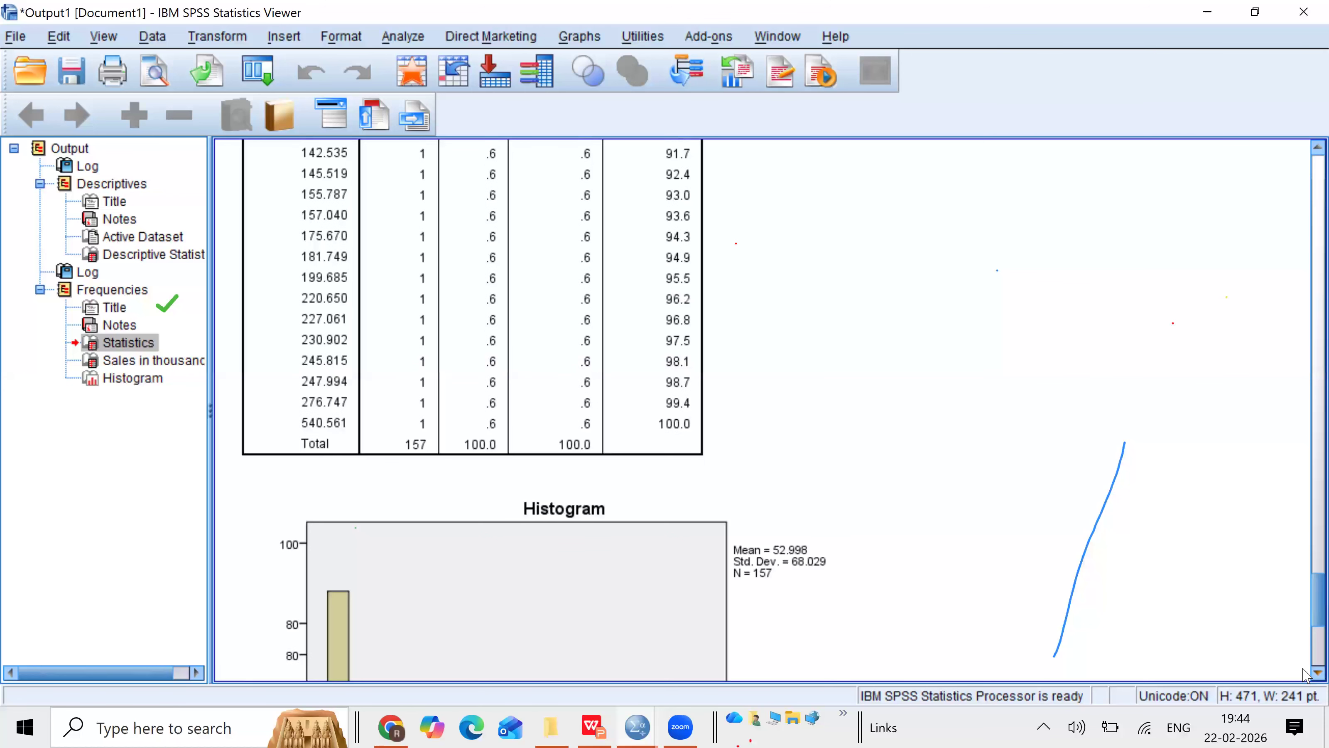
{"action": "scroll", "coordinate": [1305, 675], "scroll_direction": "down", "scroll_amount": 5}
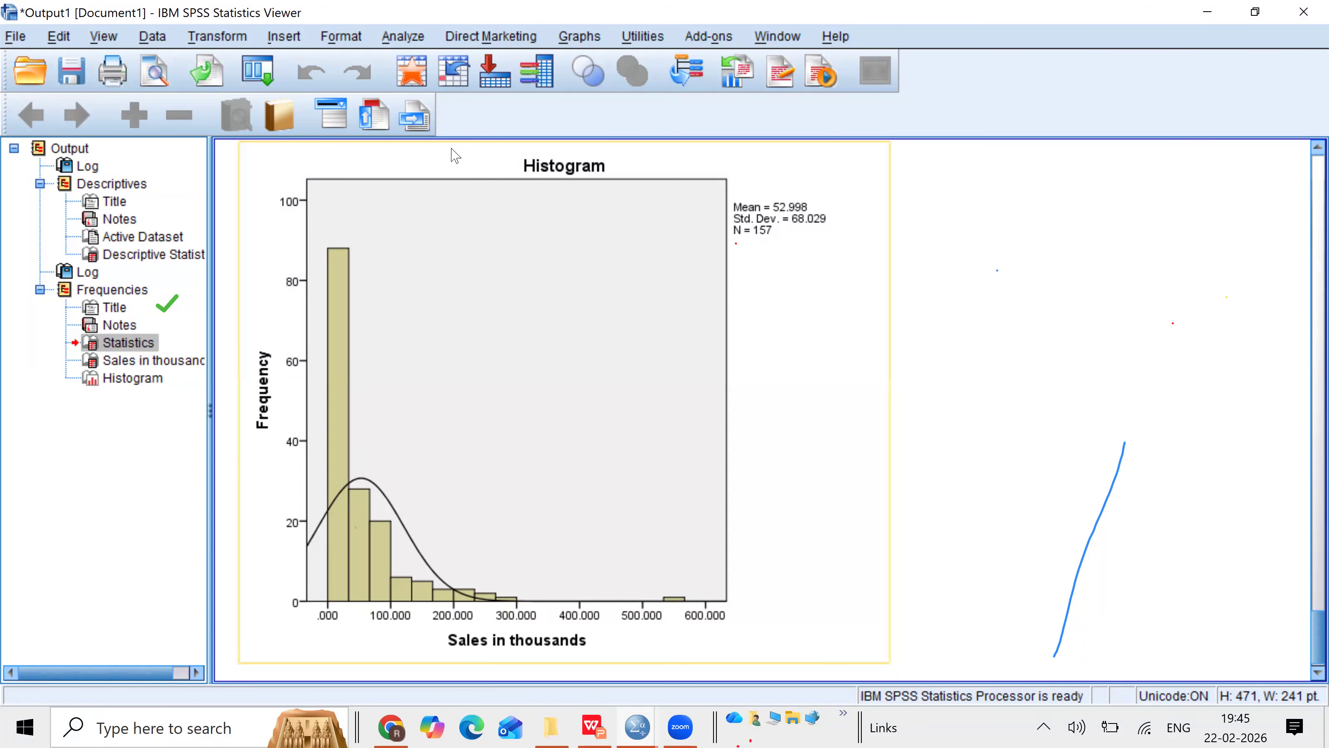
Step: Rerun Frequencies with Wheelbase, Length and Price in thousands added and frequency tables turned off
{"action": "left_click", "coordinate": [398, 37]}
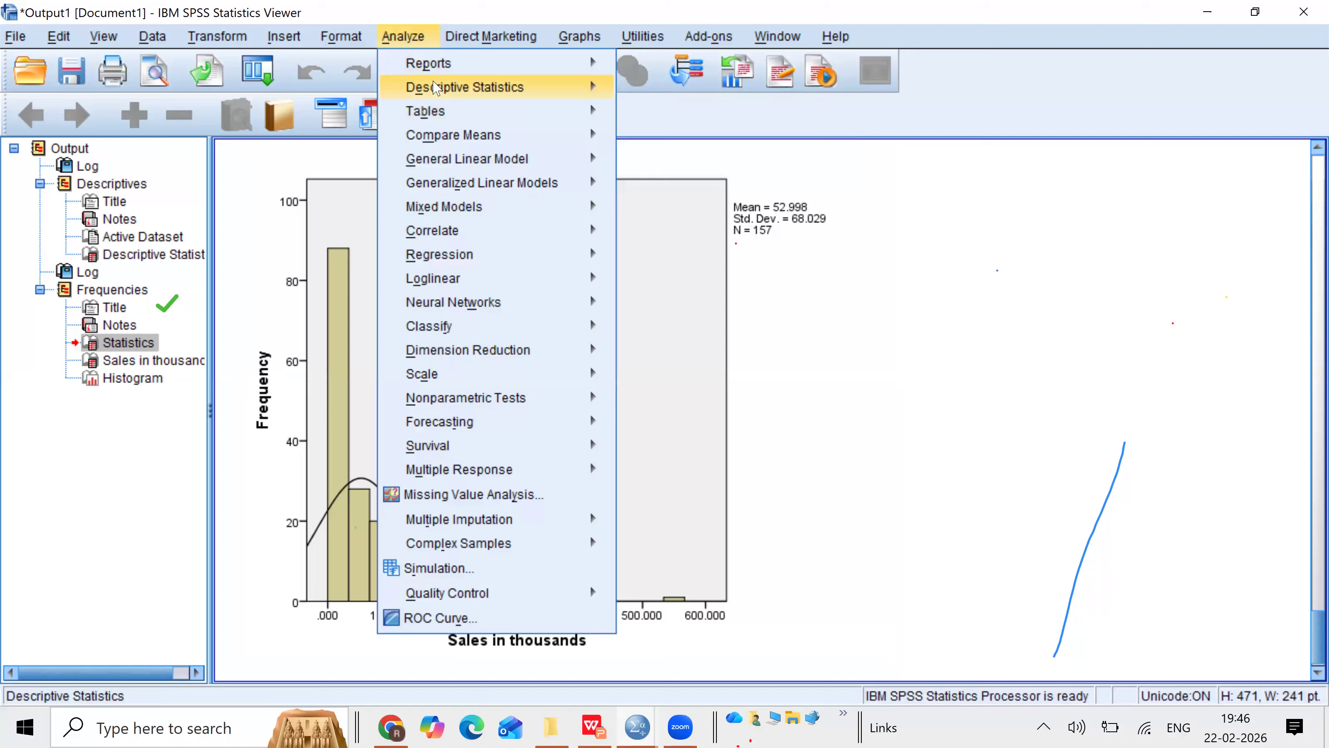
{"action": "mouse_move", "coordinate": [435, 88]}
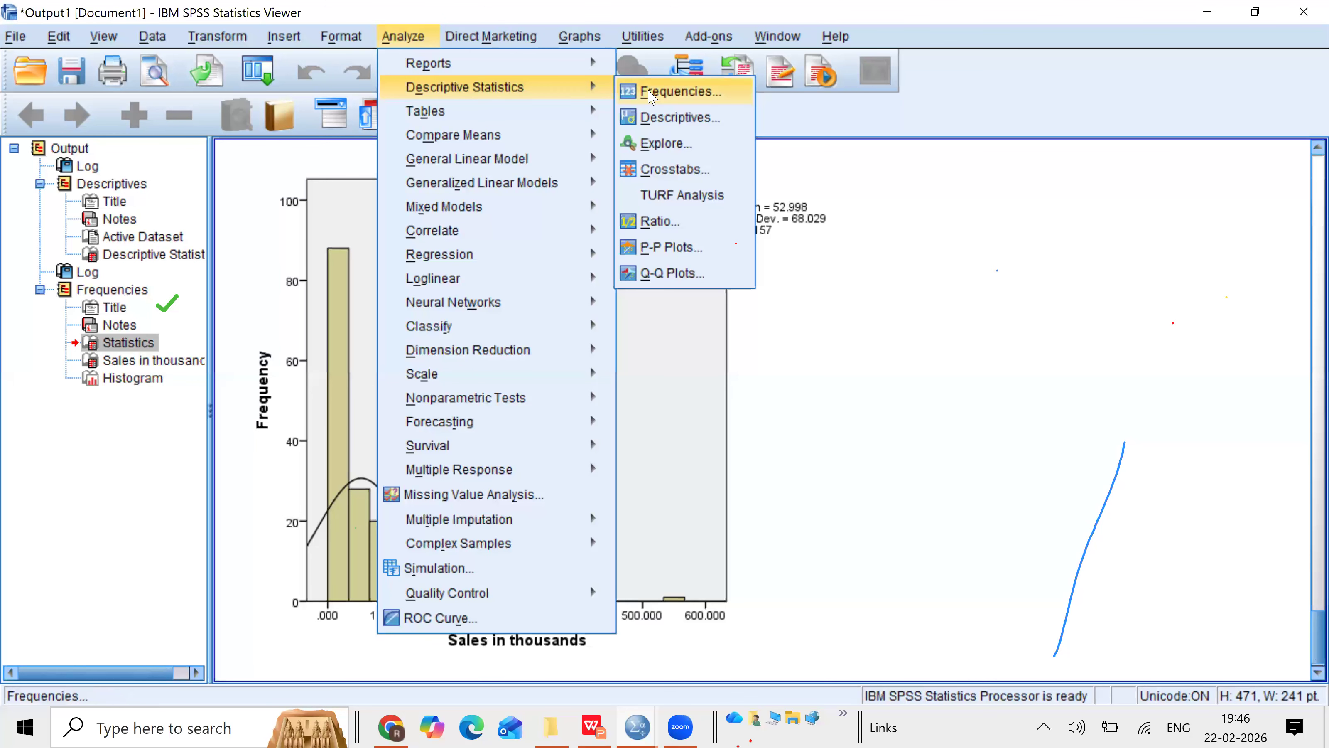
{"action": "left_click", "coordinate": [649, 97]}
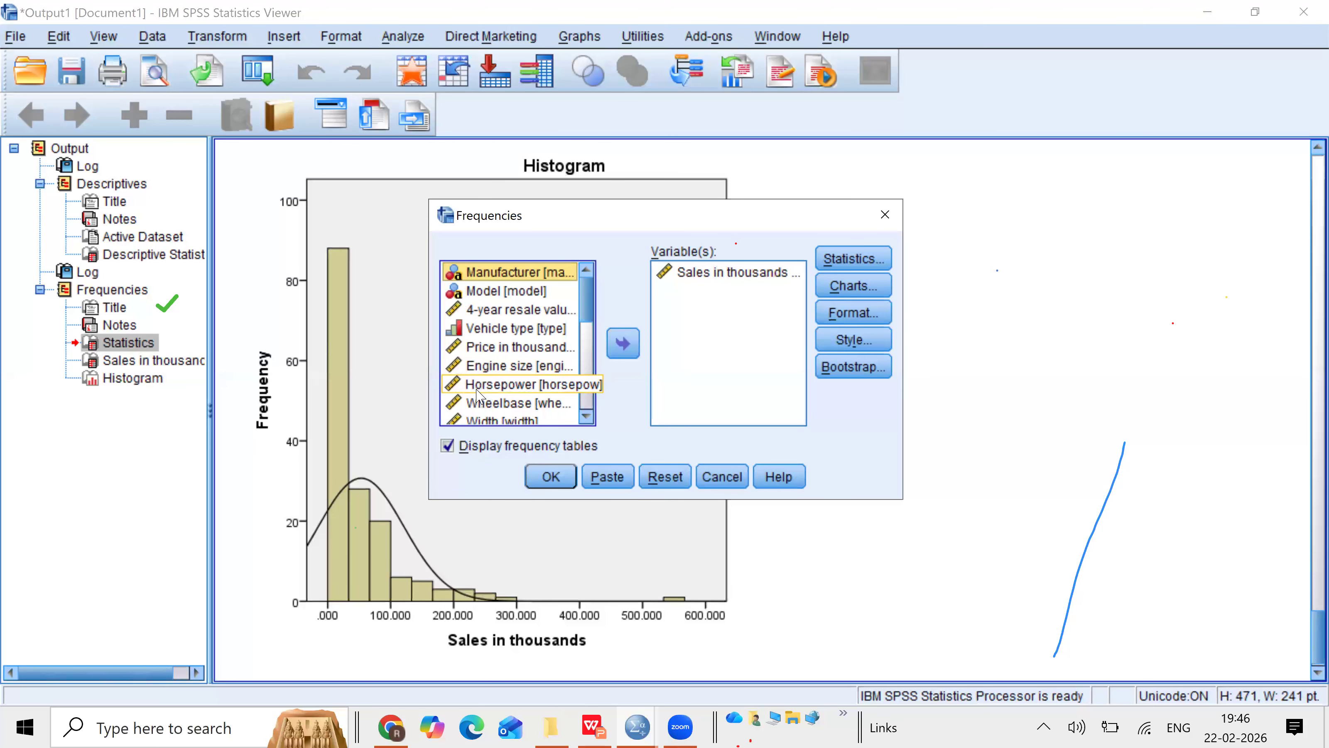
{"action": "left_click", "coordinate": [488, 403]}
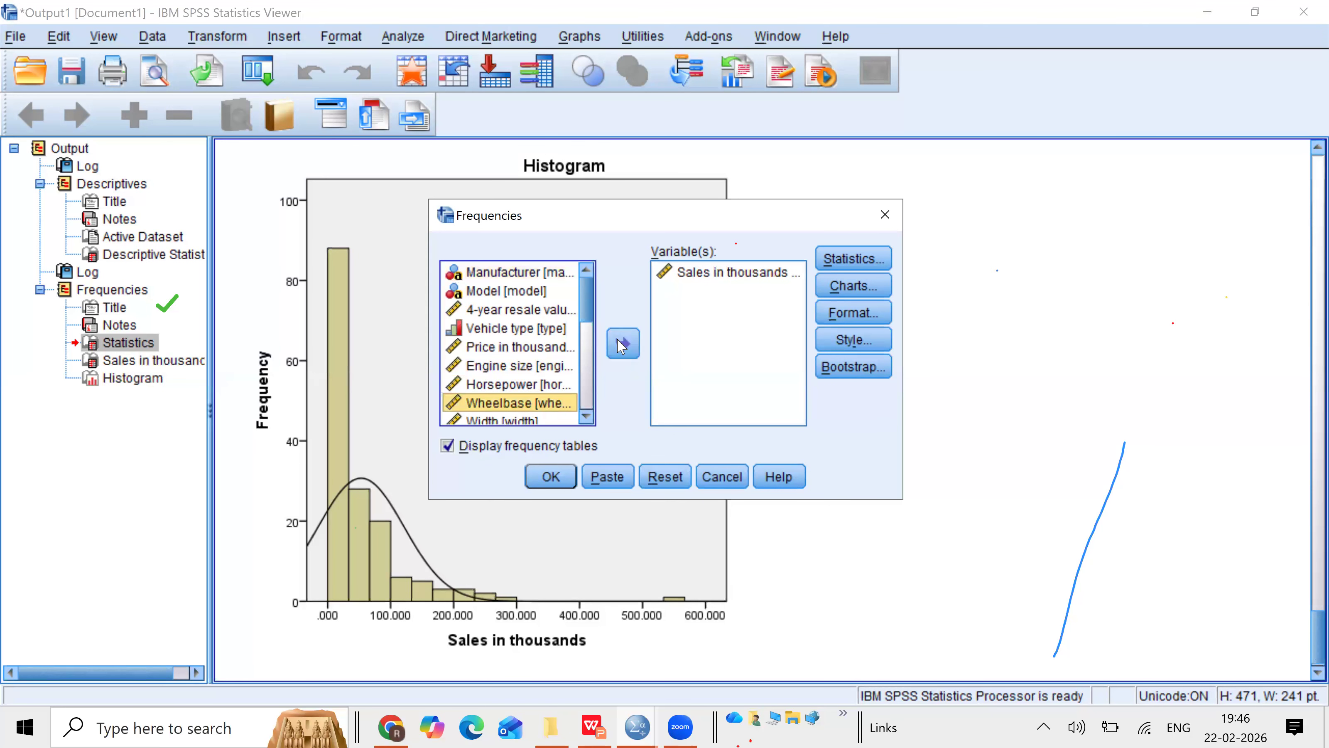
{"action": "double_click", "coordinate": [489, 403]}
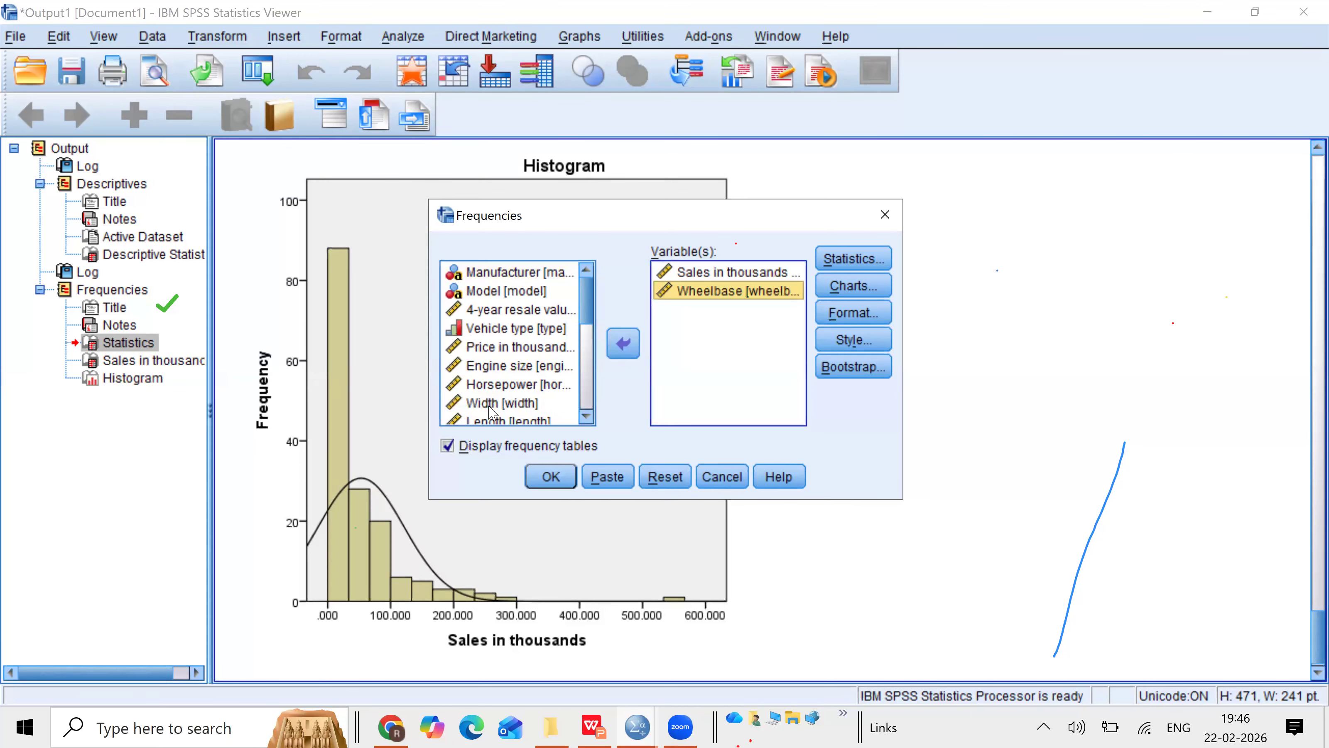
{"action": "left_click", "coordinate": [513, 420]}
{"action": "left_click", "coordinate": [623, 353]}
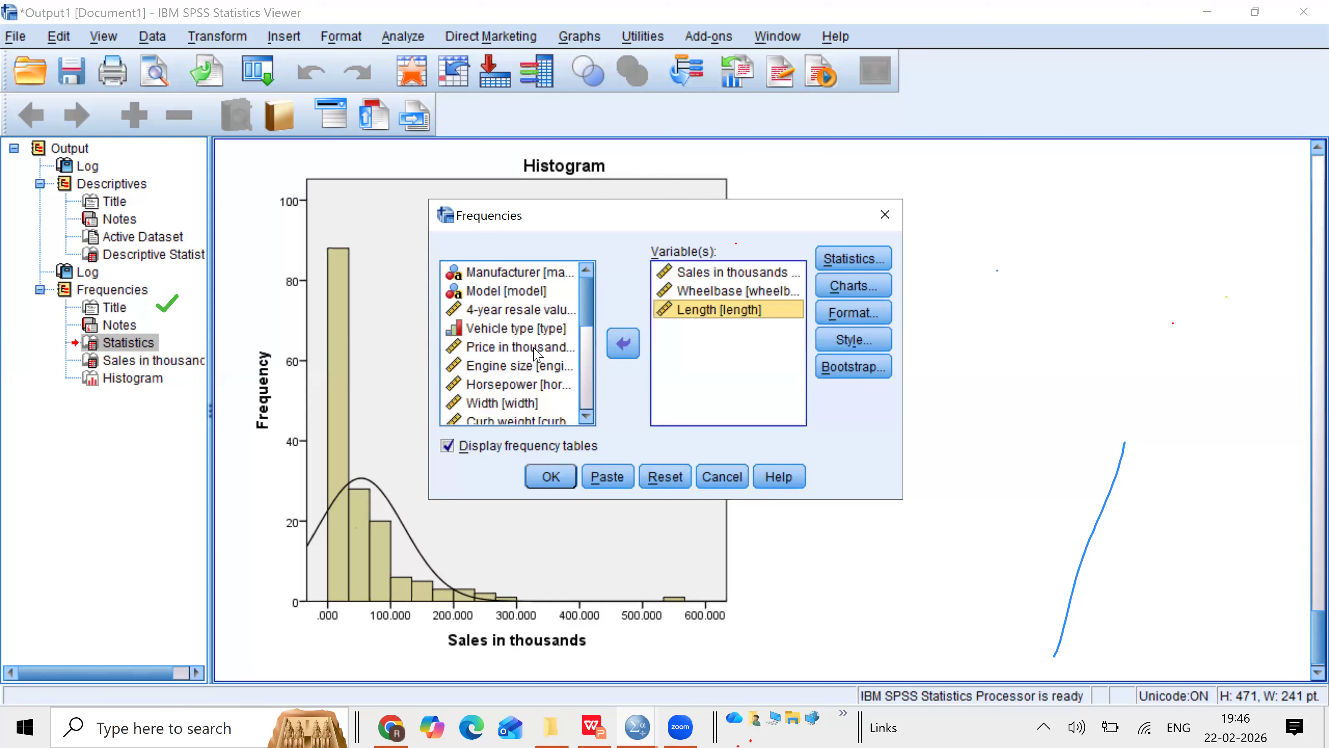
{"action": "left_click", "coordinate": [521, 346]}
{"action": "left_click", "coordinate": [626, 351]}
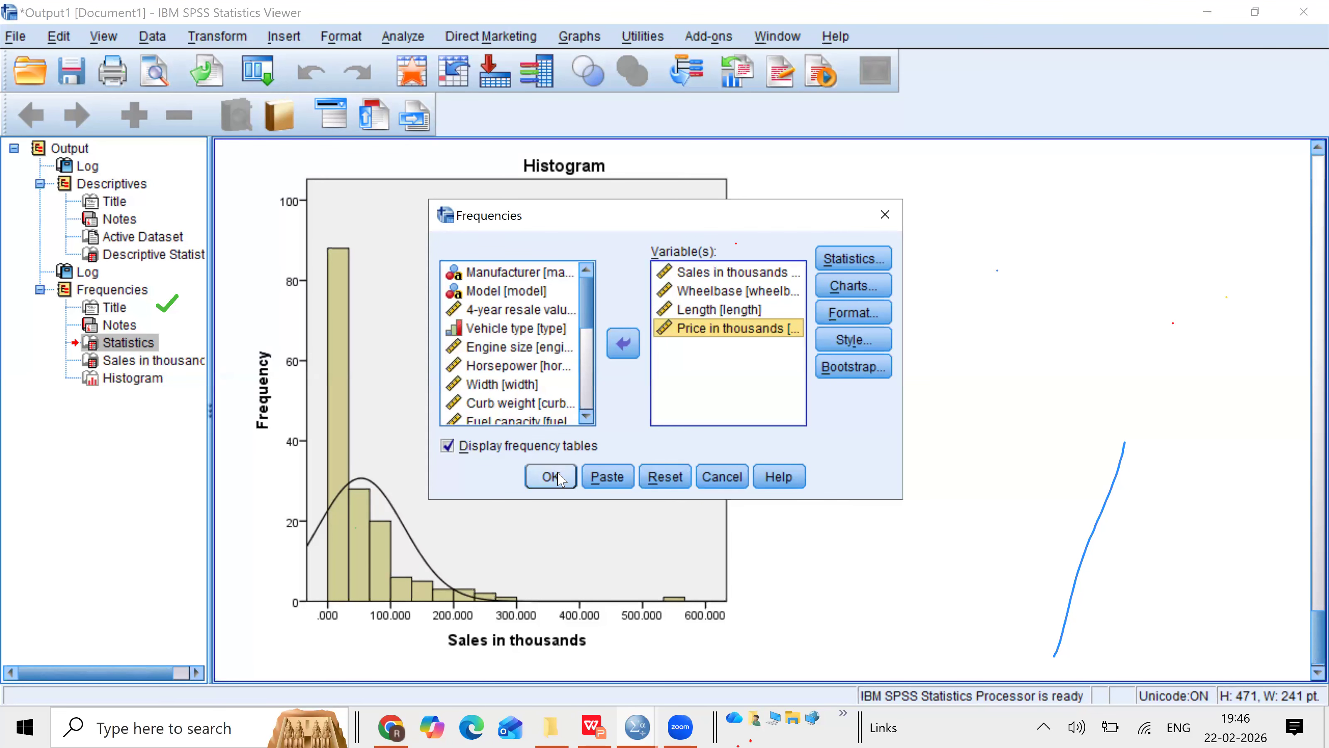
{"action": "left_click", "coordinate": [447, 446]}
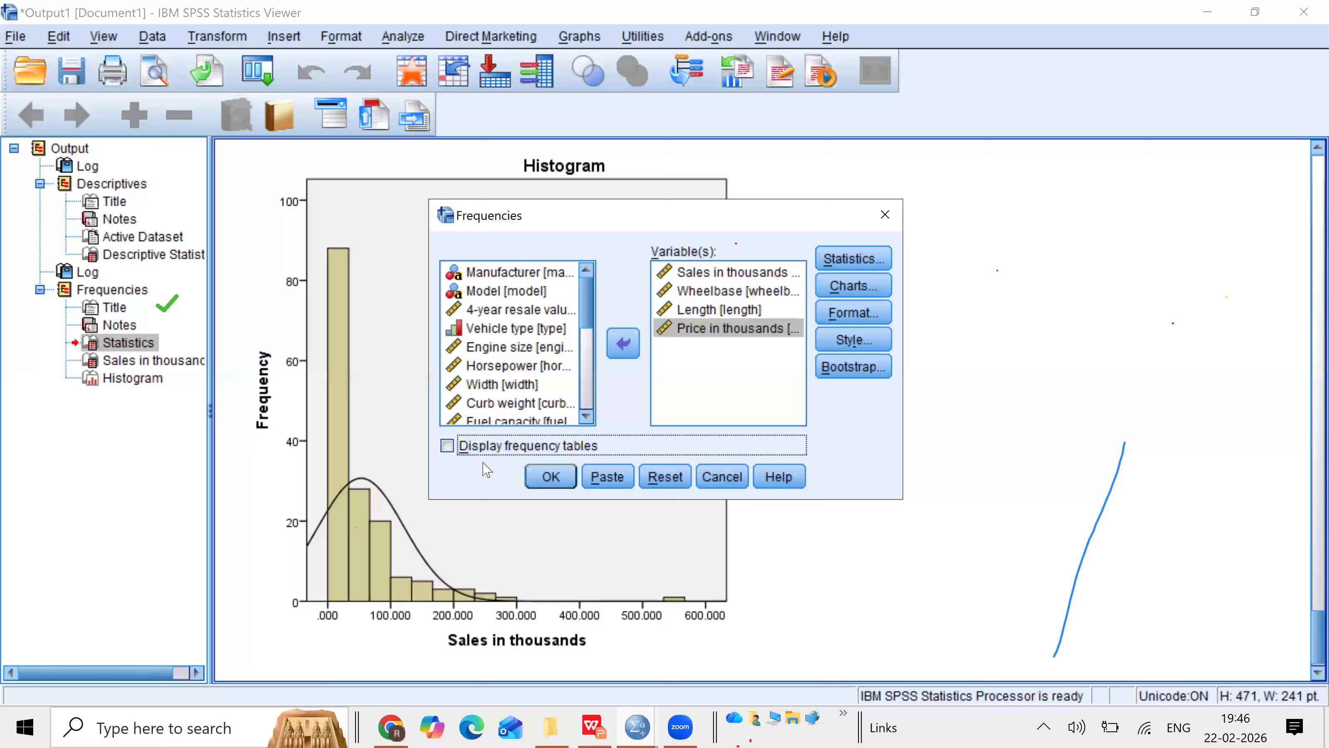
{"action": "left_click", "coordinate": [550, 478]}
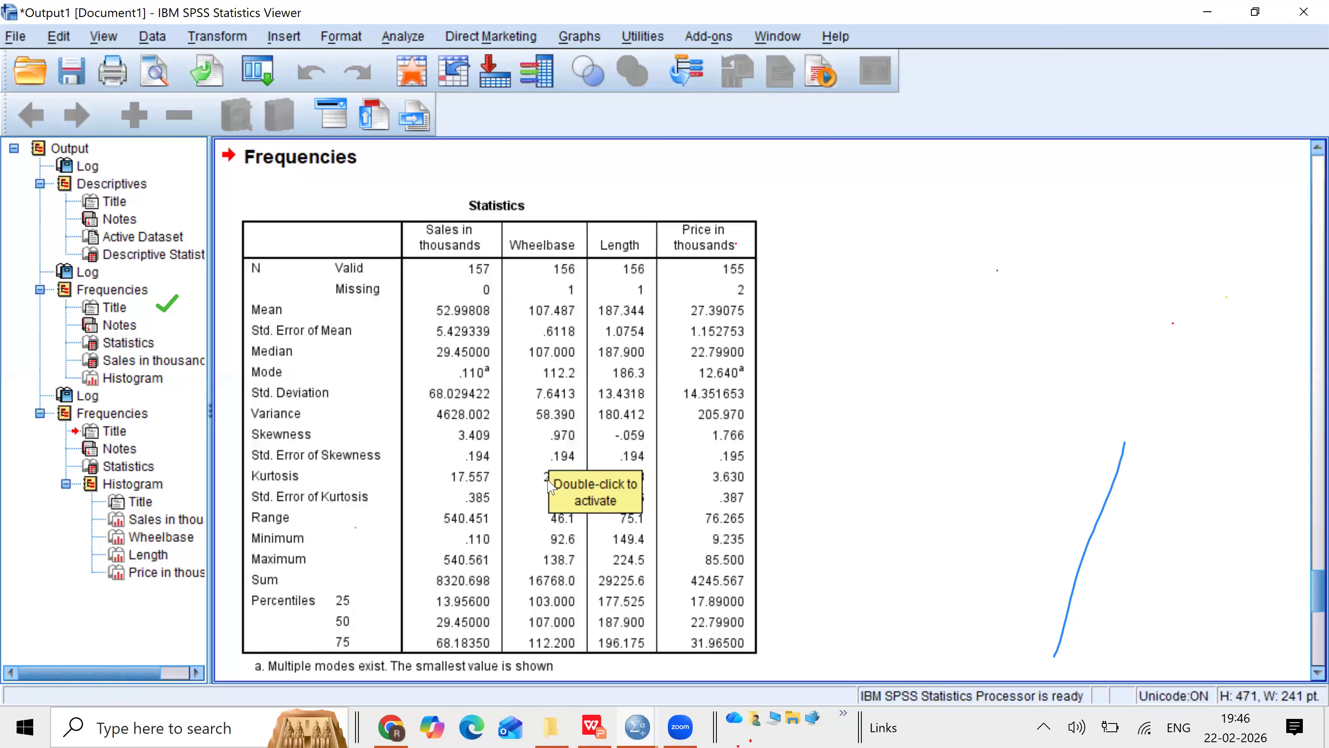
Step: Examine the new Statistics table and the histograms for Sales, Wheelbase, Length and Price in thousands
{"action": "left_click", "coordinate": [335, 343]}
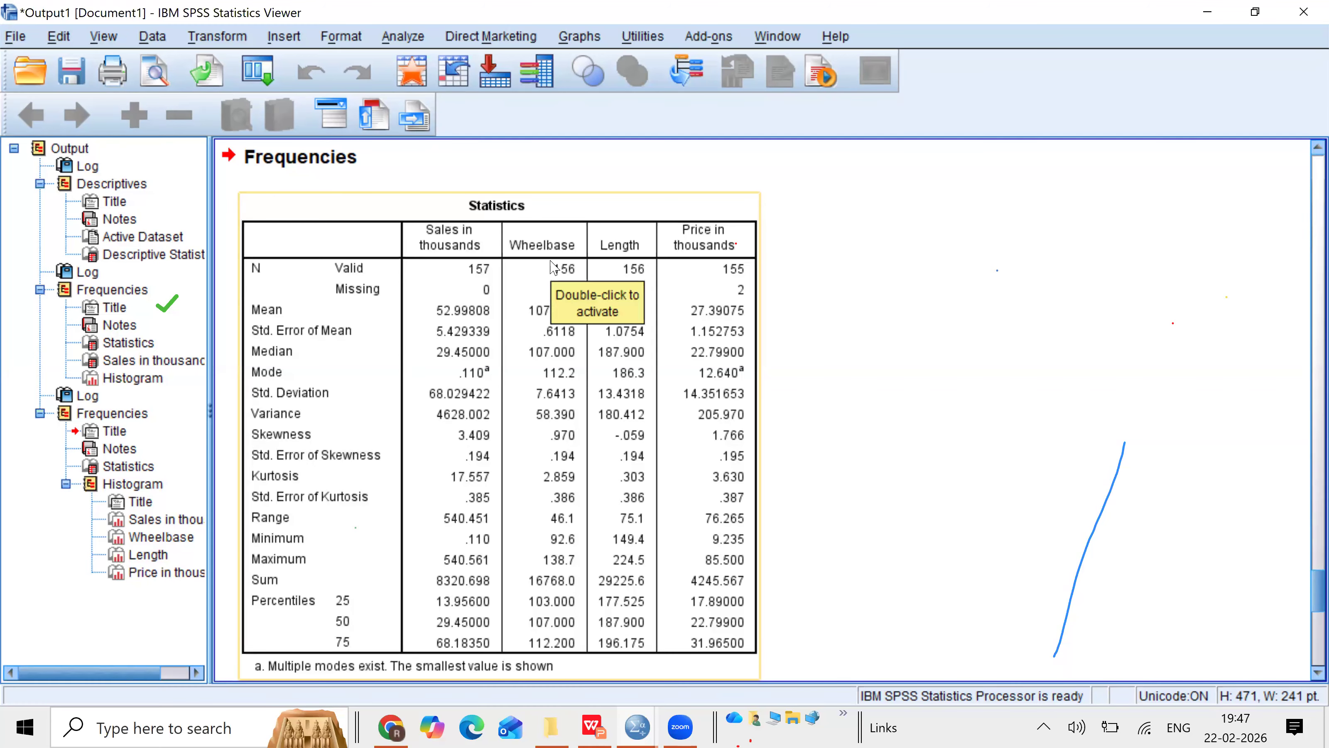
{"action": "left_click", "coordinate": [616, 269]}
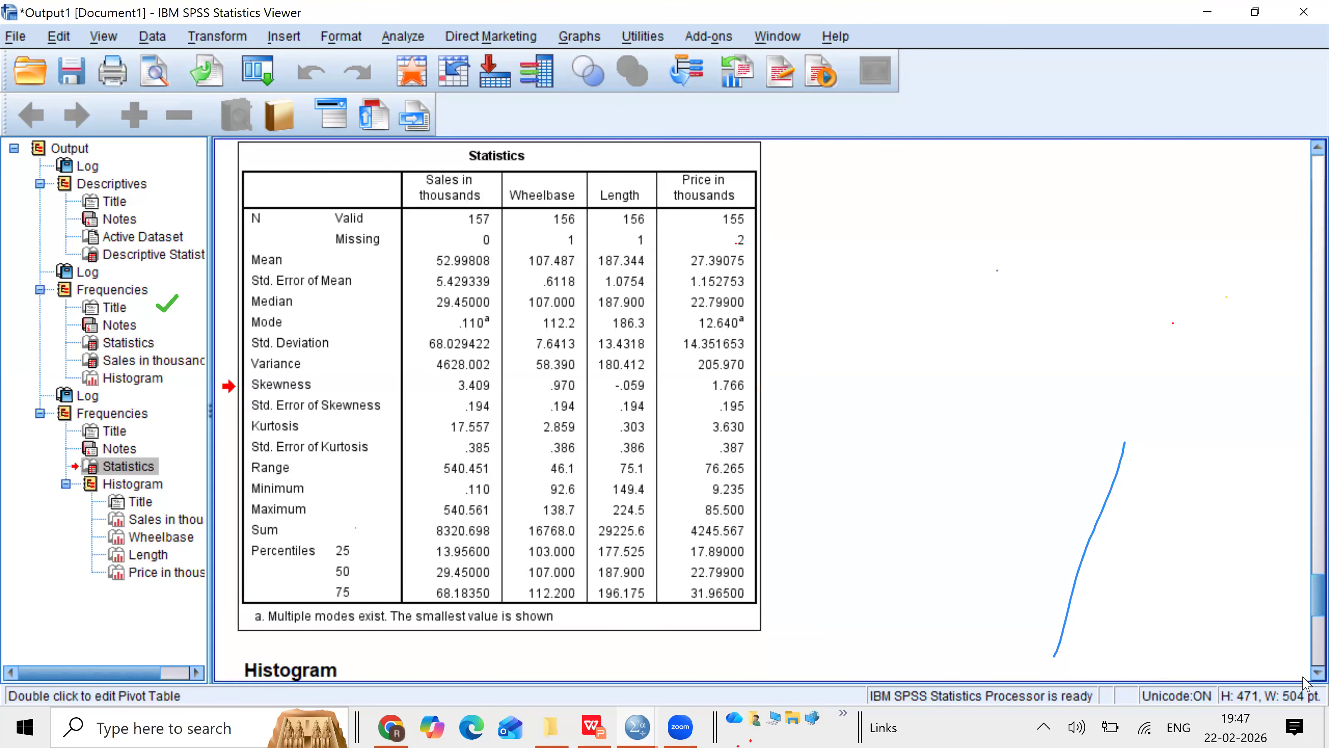
{"action": "scroll", "coordinate": [1304, 680], "scroll_direction": "down", "scroll_amount": 1}
{"action": "scroll", "coordinate": [1304, 679], "scroll_direction": "down", "scroll_amount": 10}
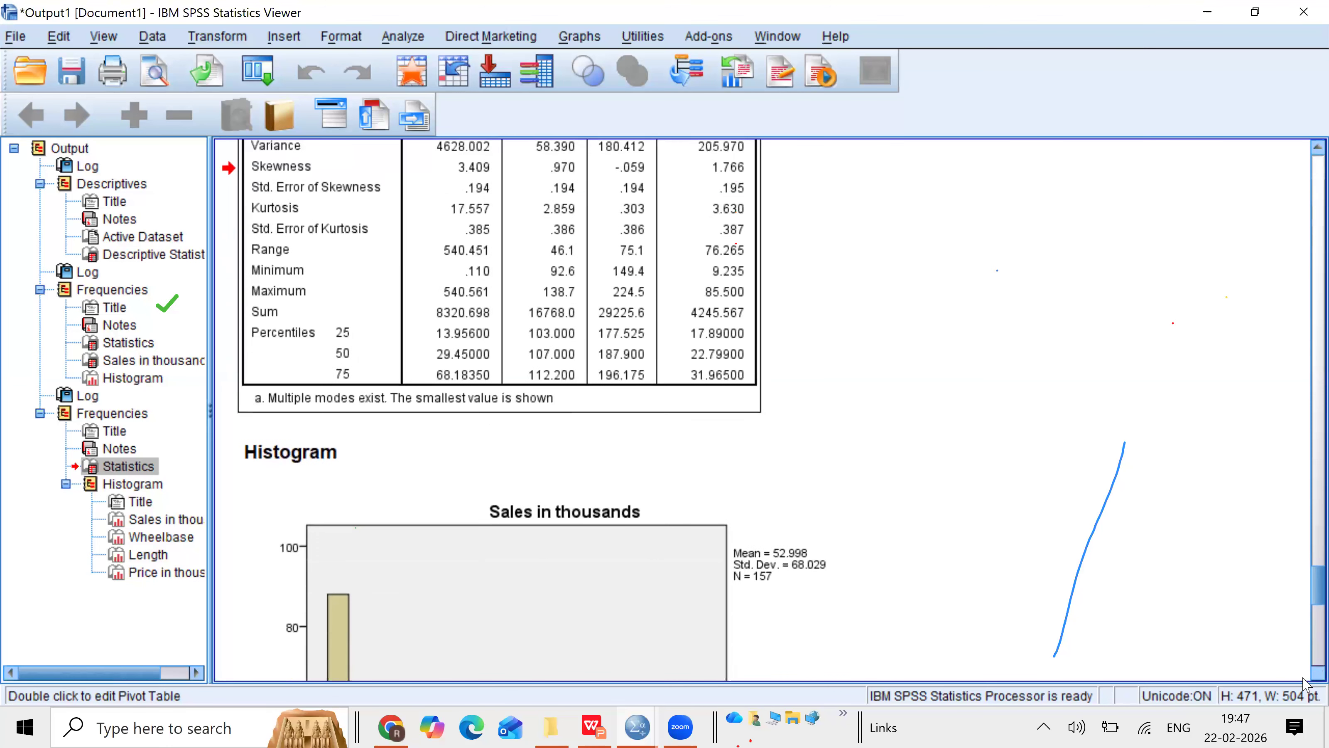
{"action": "scroll", "coordinate": [1304, 679], "scroll_direction": "down", "scroll_amount": 7}
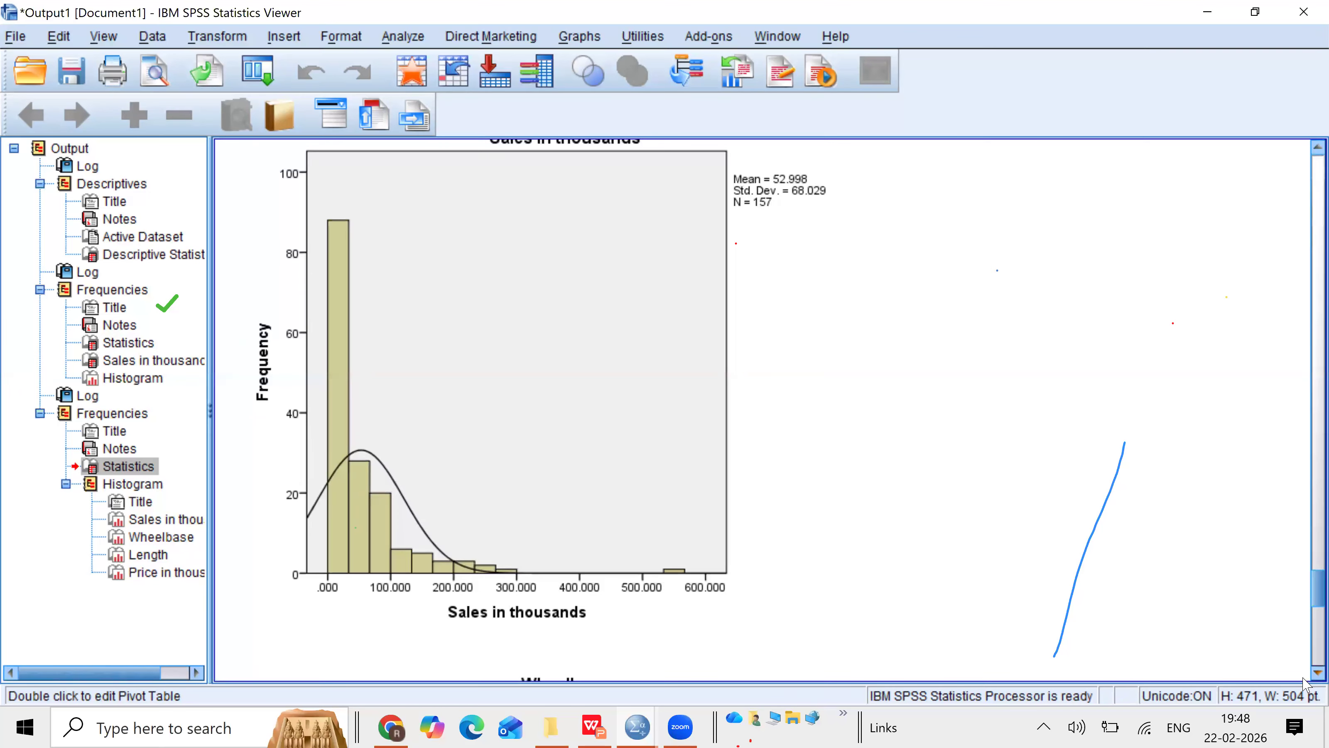
{"action": "scroll", "coordinate": [1304, 680], "scroll_direction": "down", "scroll_amount": 10}
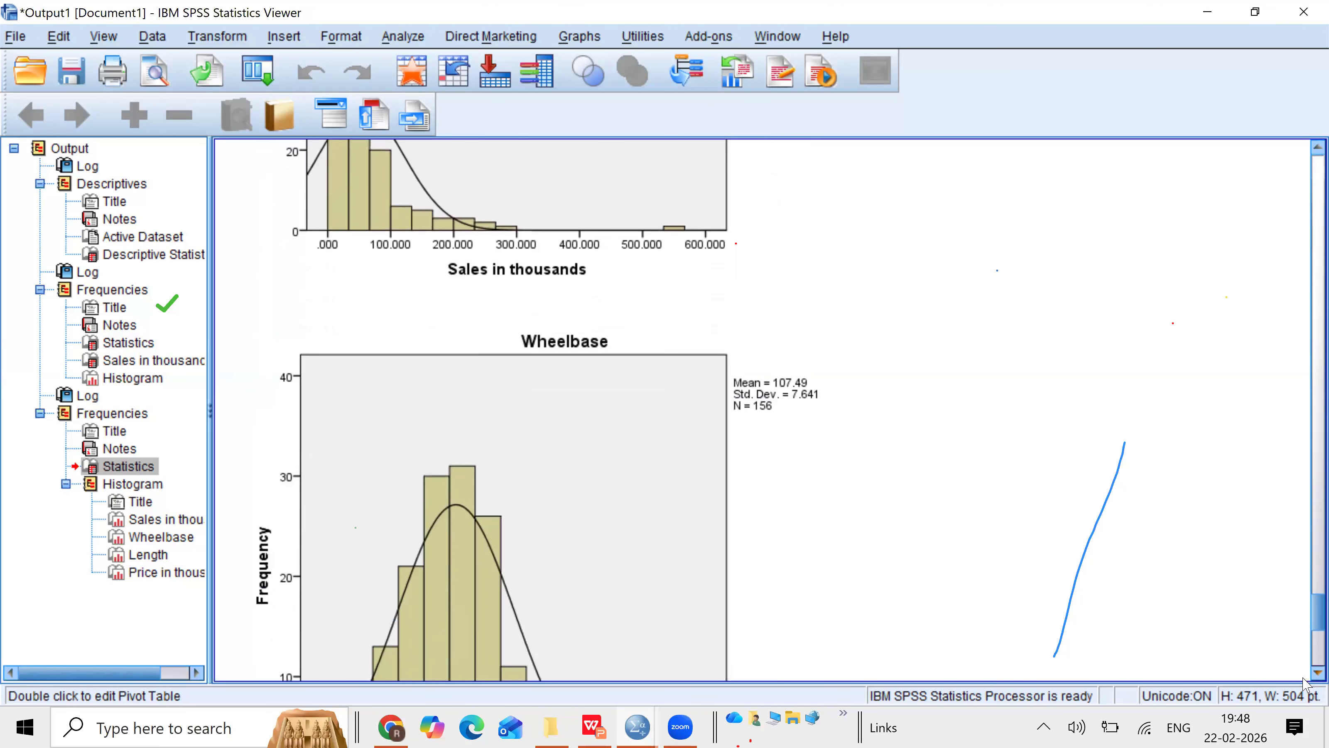
{"action": "scroll", "coordinate": [1305, 679], "scroll_direction": "down", "scroll_amount": 5}
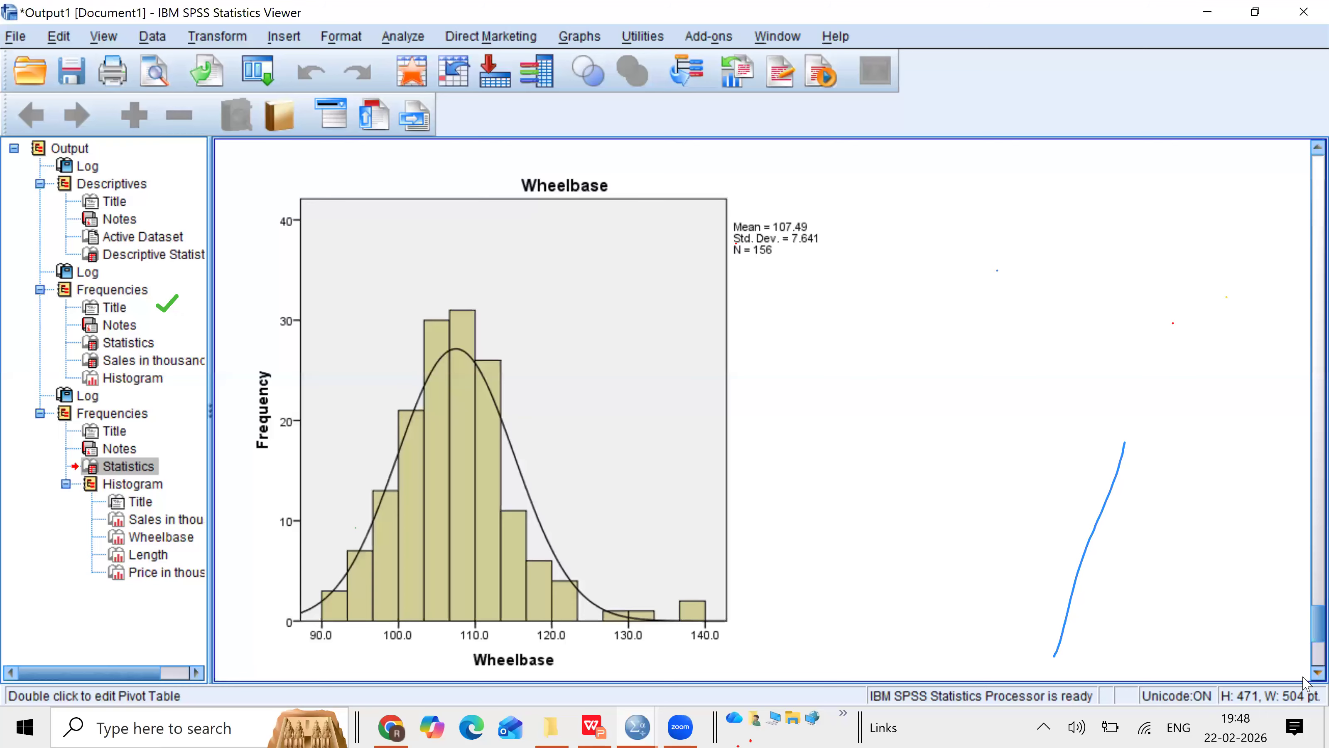
{"action": "scroll", "coordinate": [1305, 681], "scroll_direction": "down", "scroll_amount": 10}
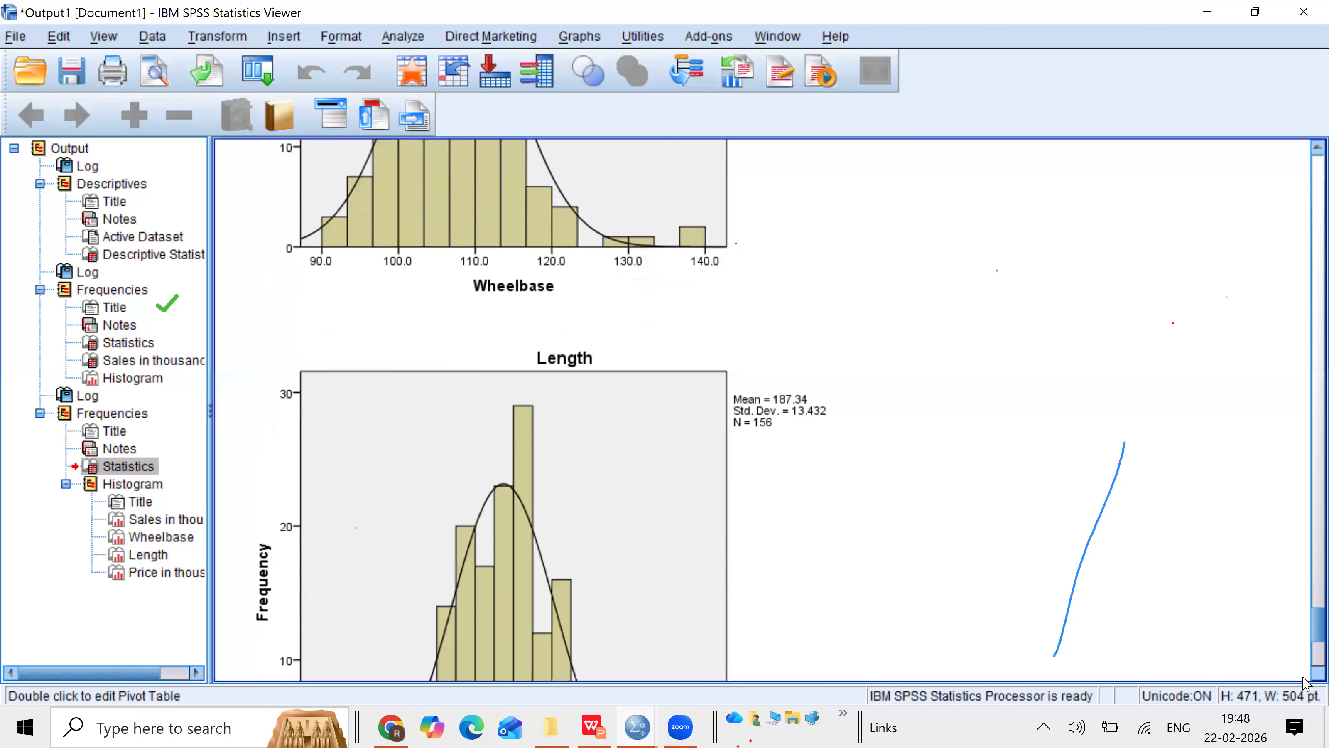
{"action": "scroll", "coordinate": [1304, 680], "scroll_direction": "down", "scroll_amount": 4}
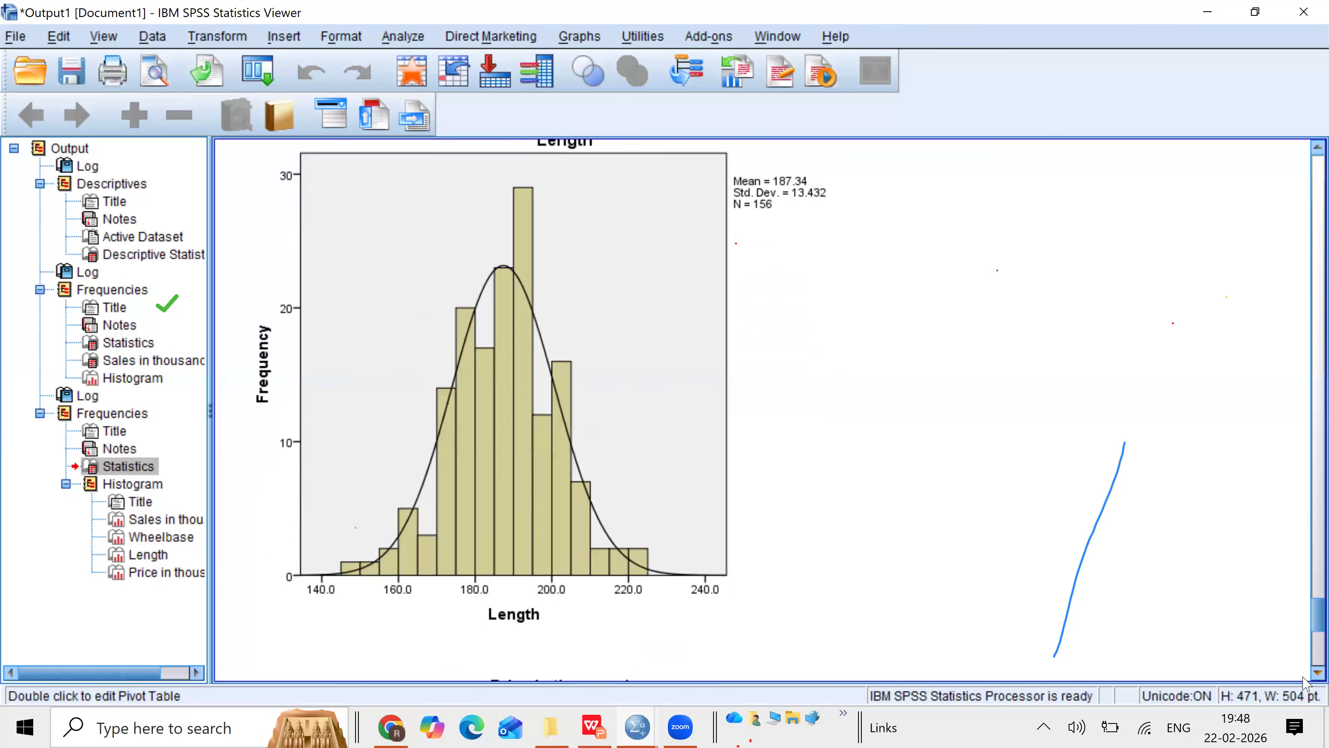
{"action": "scroll", "coordinate": [1304, 681], "scroll_direction": "down", "scroll_amount": 6}
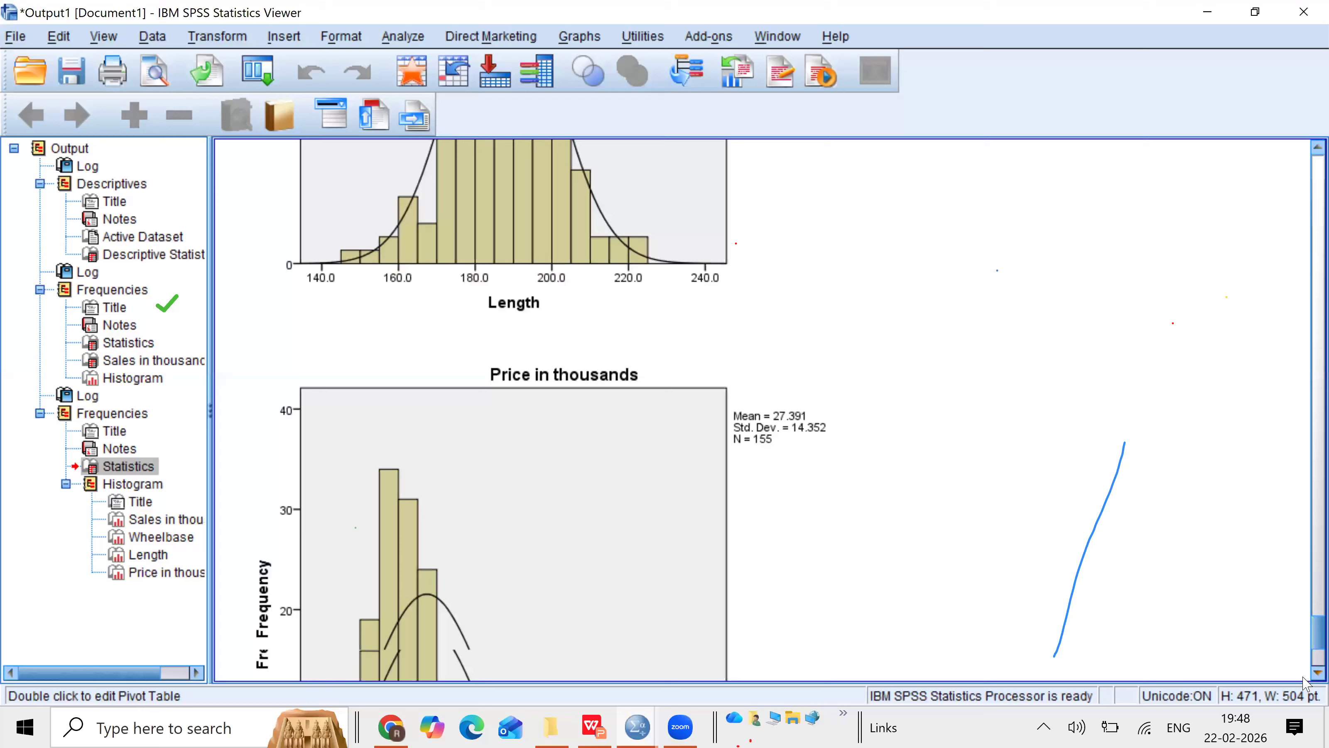
{"action": "scroll", "coordinate": [1305, 681], "scroll_direction": "down", "scroll_amount": 5}
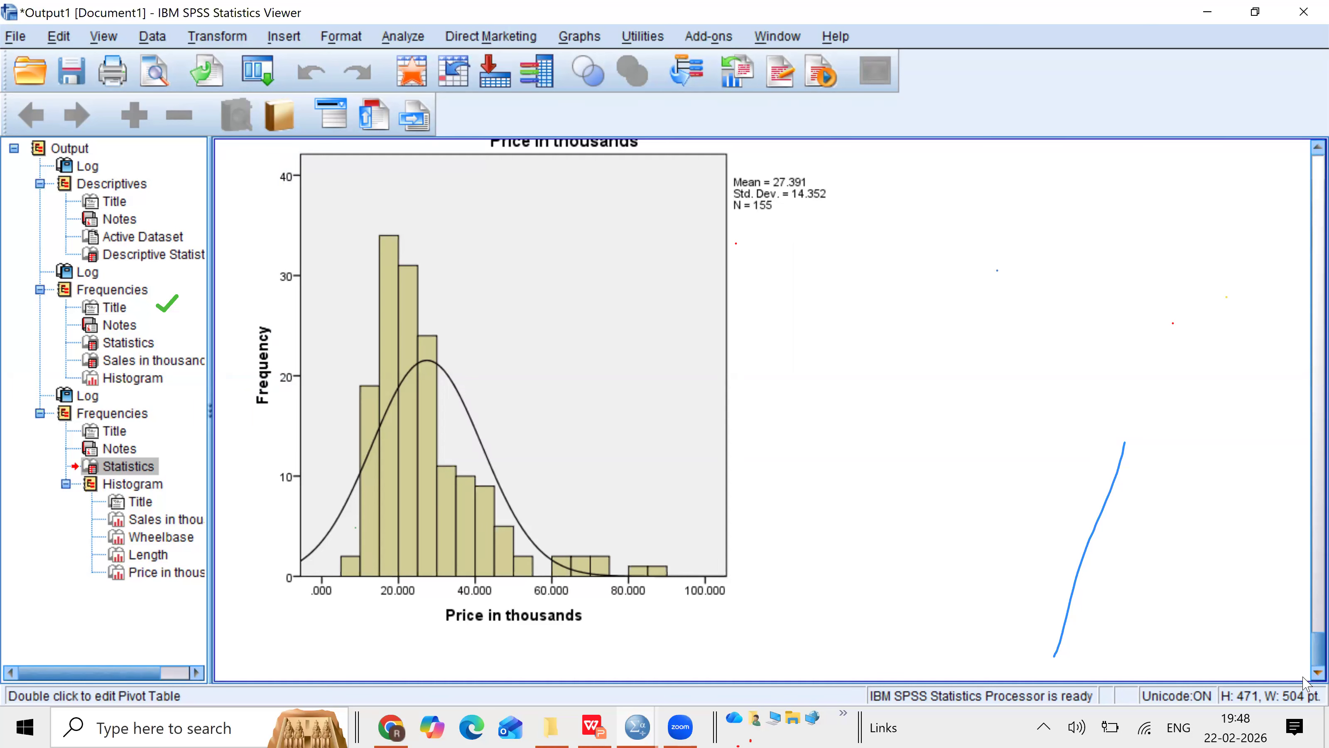
Step: Open Explore and add Sales in thousands, Price in thousands, Engine size and Wheelbase to the dependent list
{"action": "left_click", "coordinate": [425, 39]}
{"action": "mouse_move", "coordinate": [440, 90]}
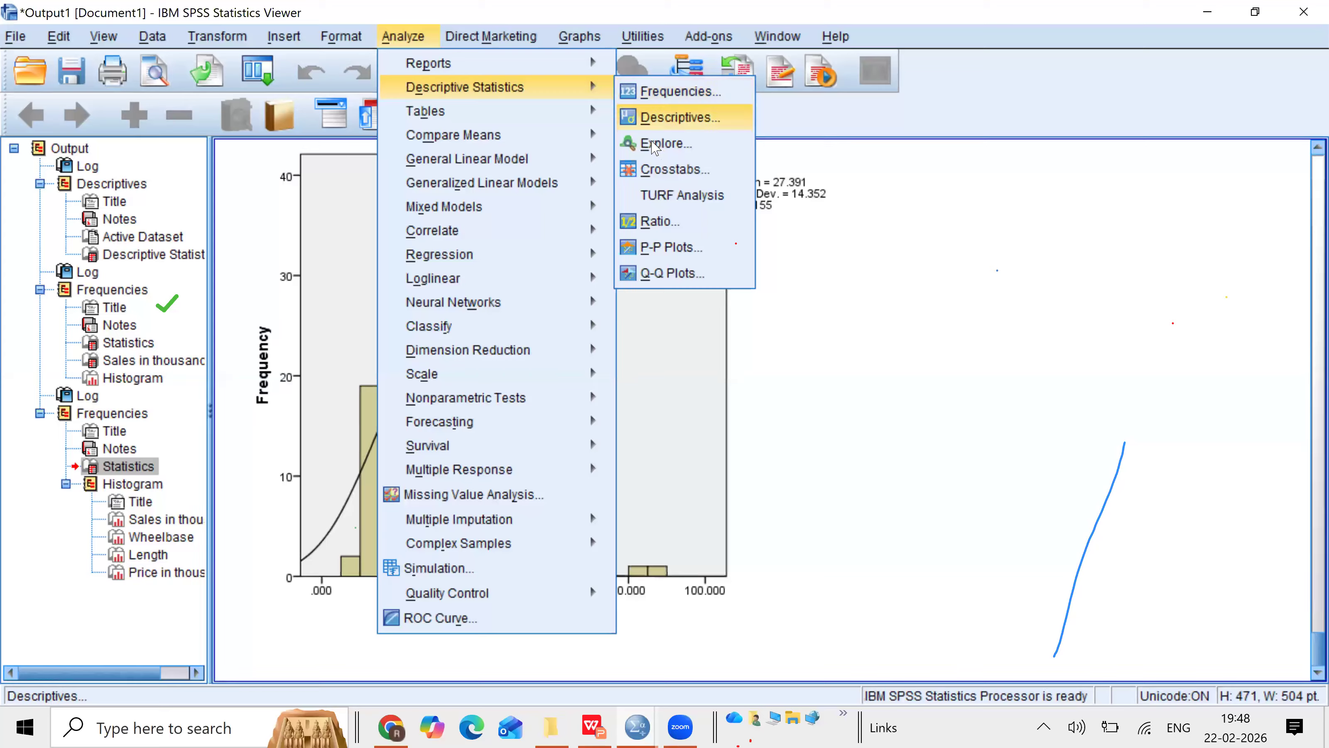
{"action": "left_click", "coordinate": [654, 151]}
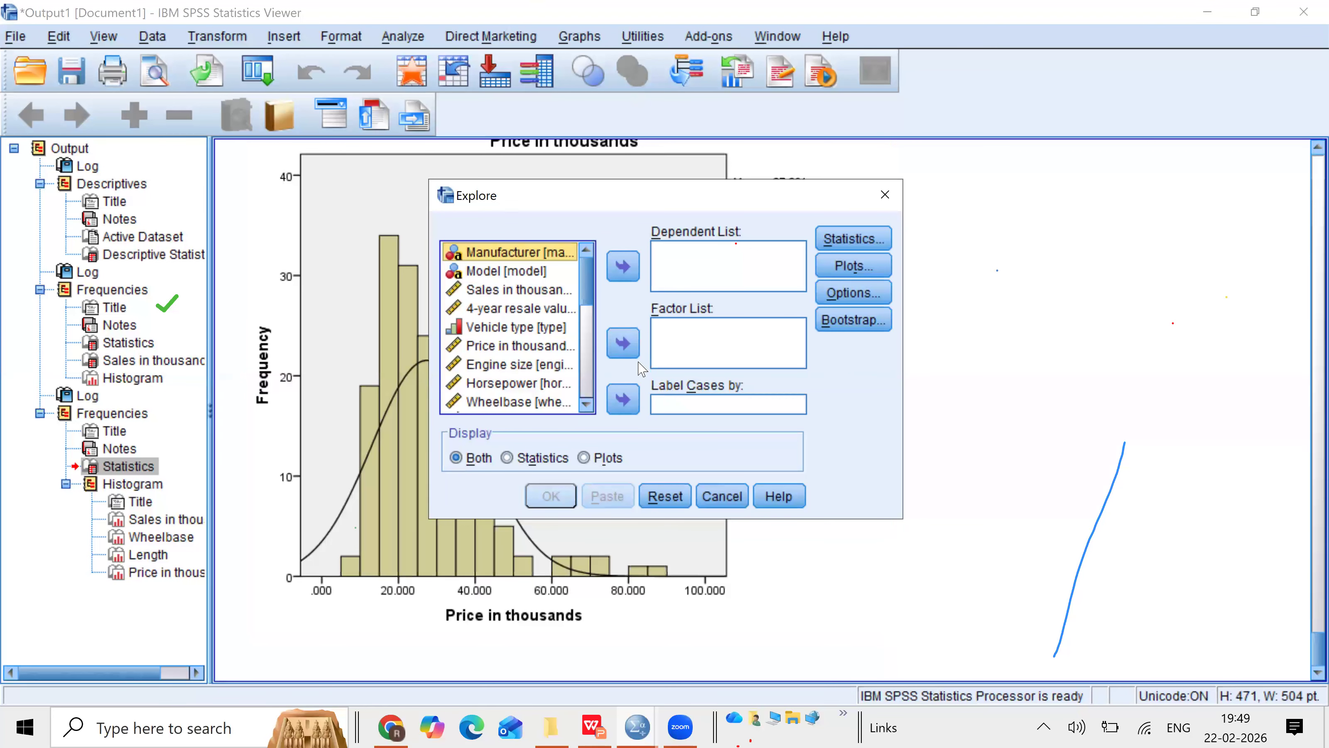
{"action": "left_click", "coordinate": [507, 291]}
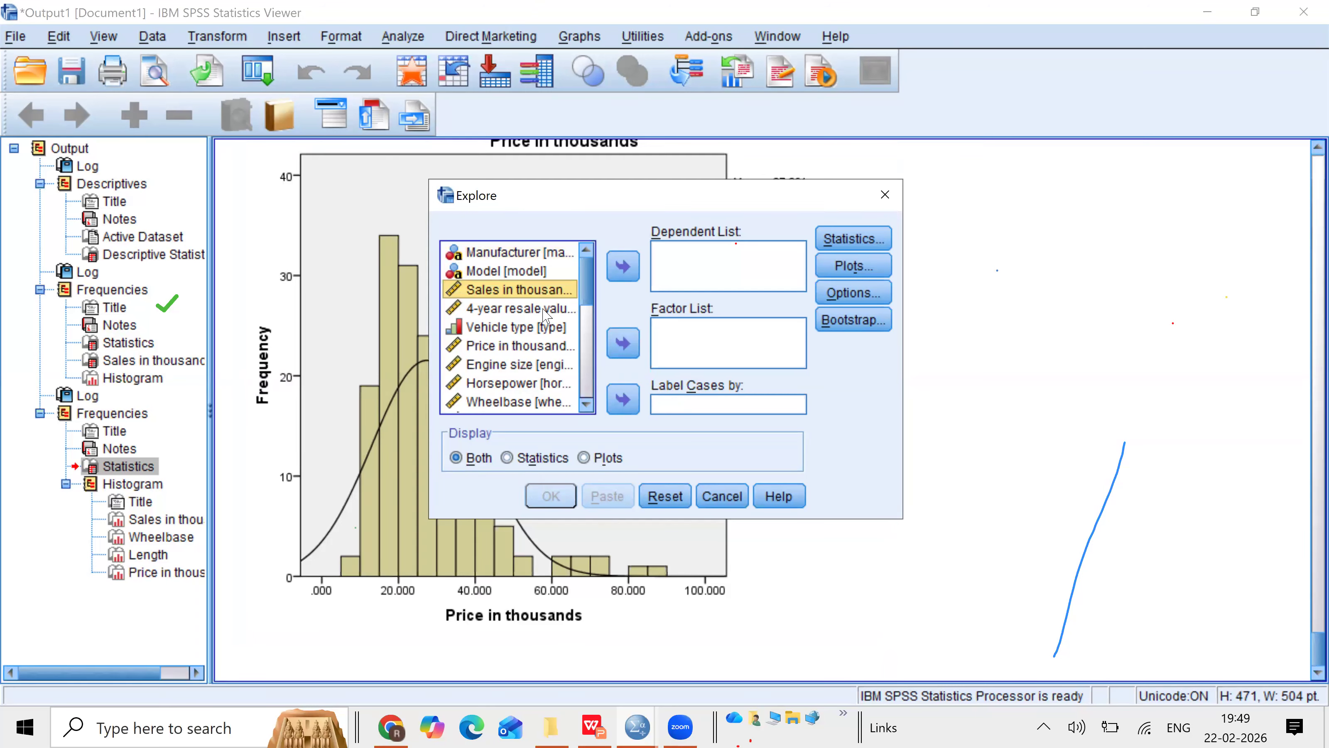
{"action": "left_click", "coordinate": [515, 346], "text": "ctrl"}
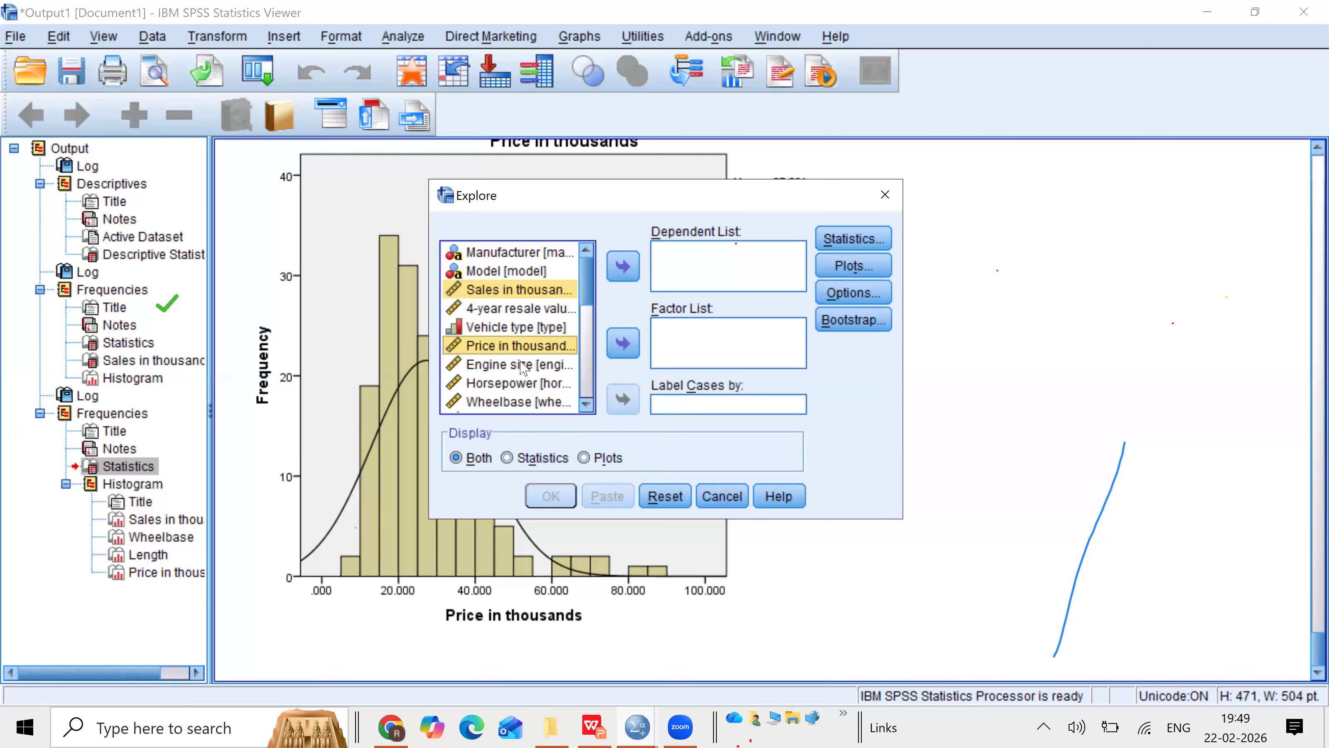
{"action": "left_click", "coordinate": [524, 365], "text": "ctrl"}
{"action": "left_click", "coordinate": [505, 402], "text": "ctrl"}
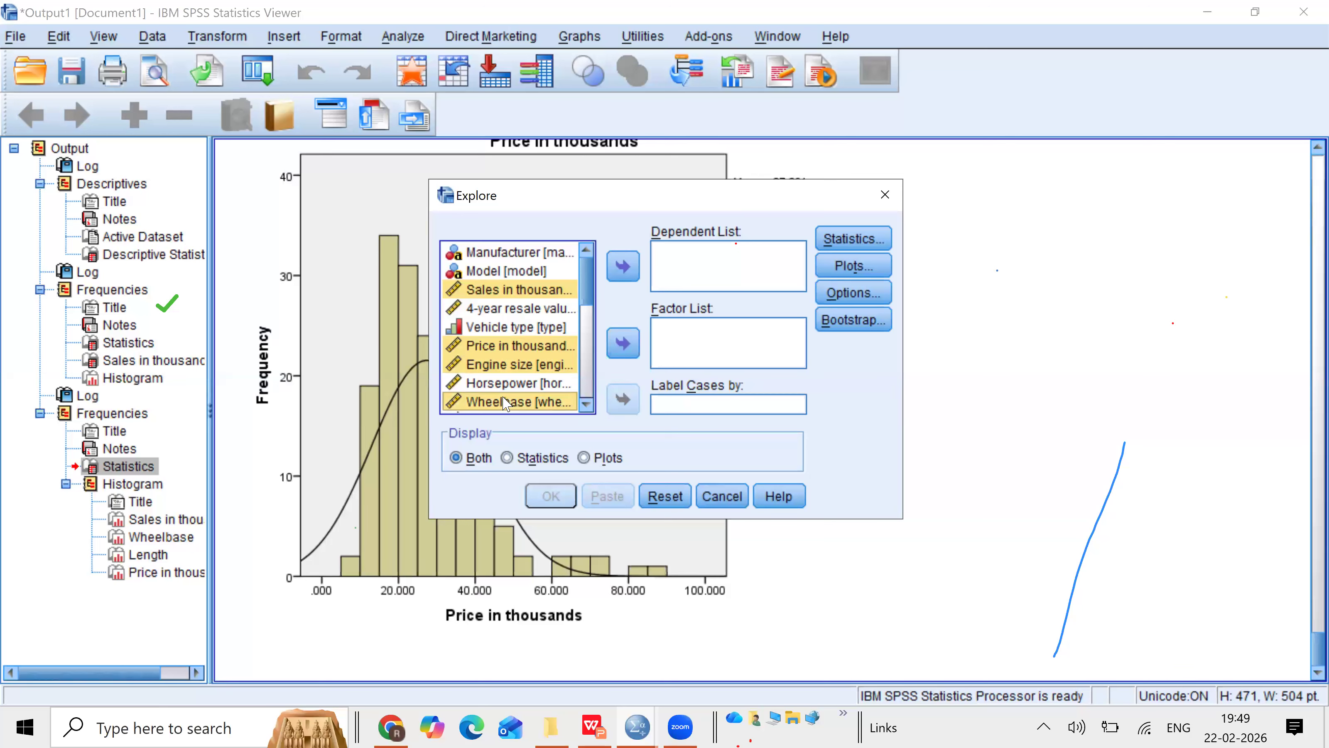
{"action": "left_click", "coordinate": [624, 268]}
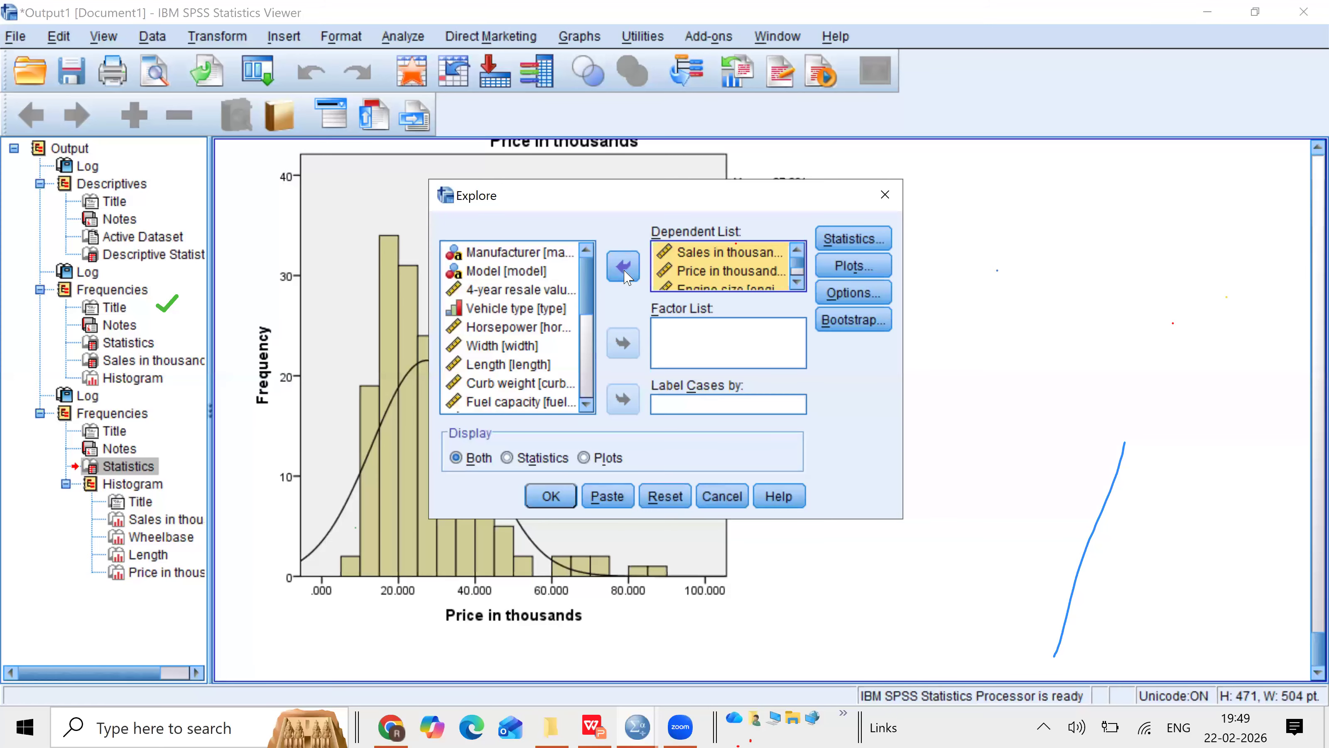
Step: Add Manufacturer and Model to the Explore factor list
{"action": "left_click", "coordinate": [530, 255]}
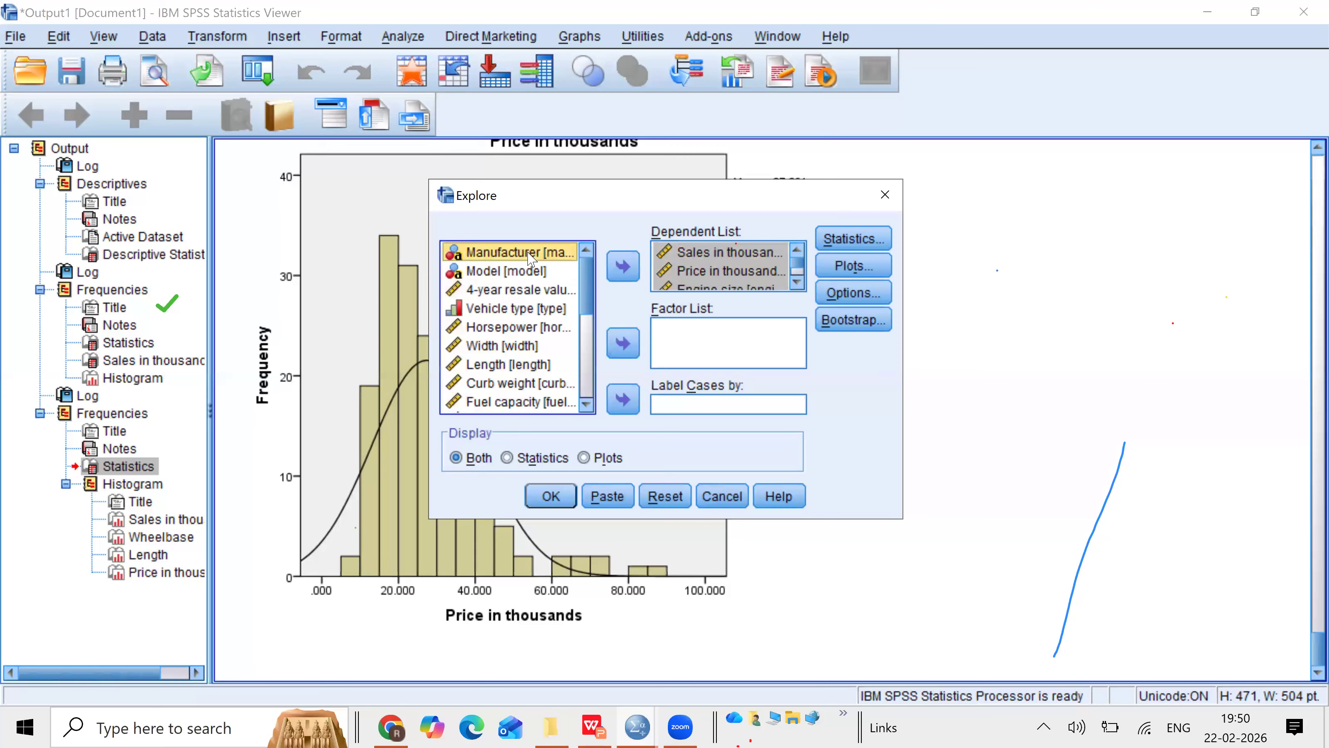
{"action": "left_click", "coordinate": [511, 272], "text": "ctrl"}
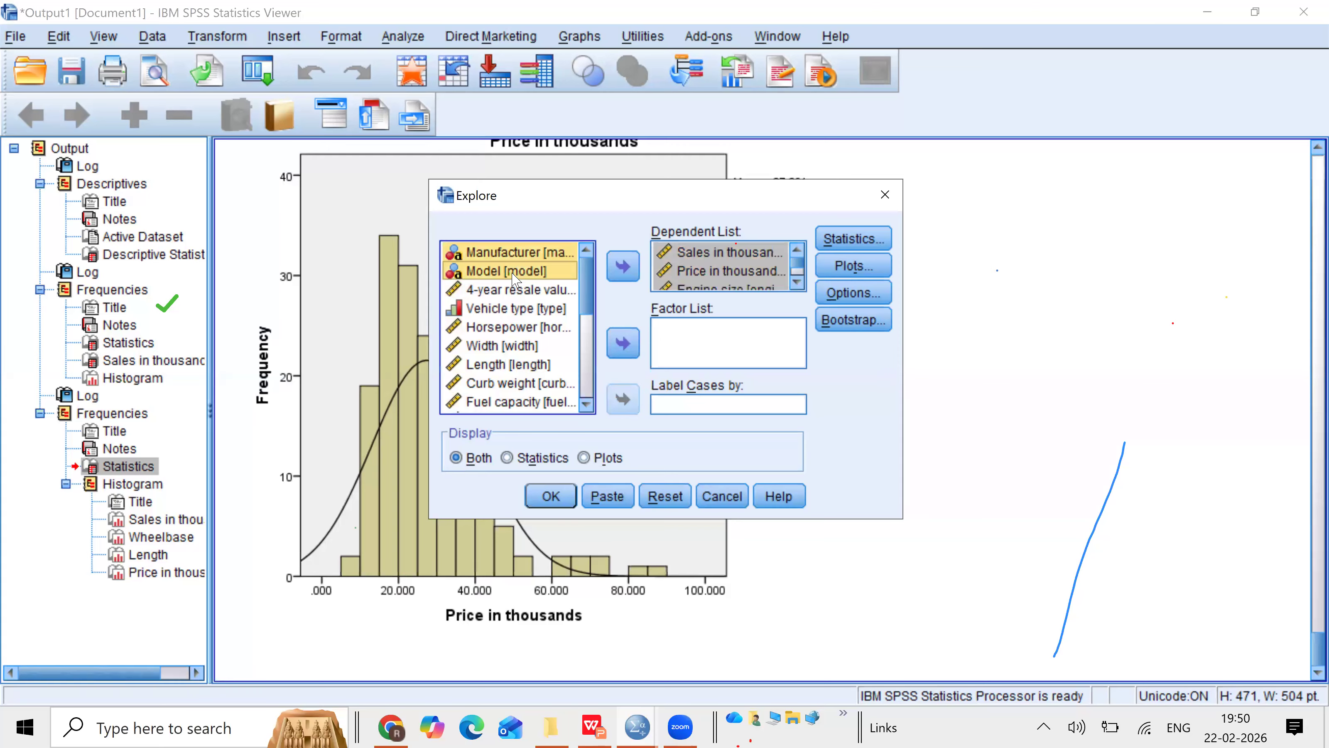
{"action": "left_click", "coordinate": [623, 345]}
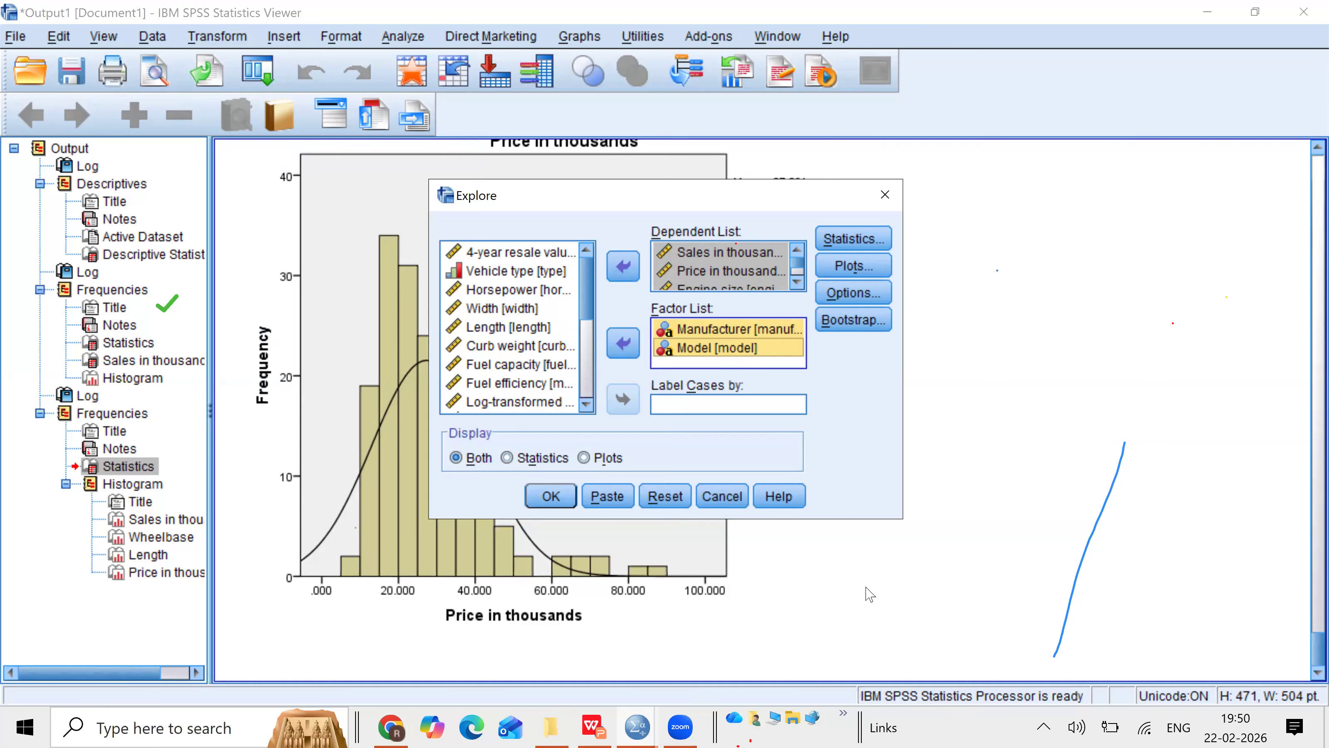
{"action": "left_click", "coordinate": [600, 604]}
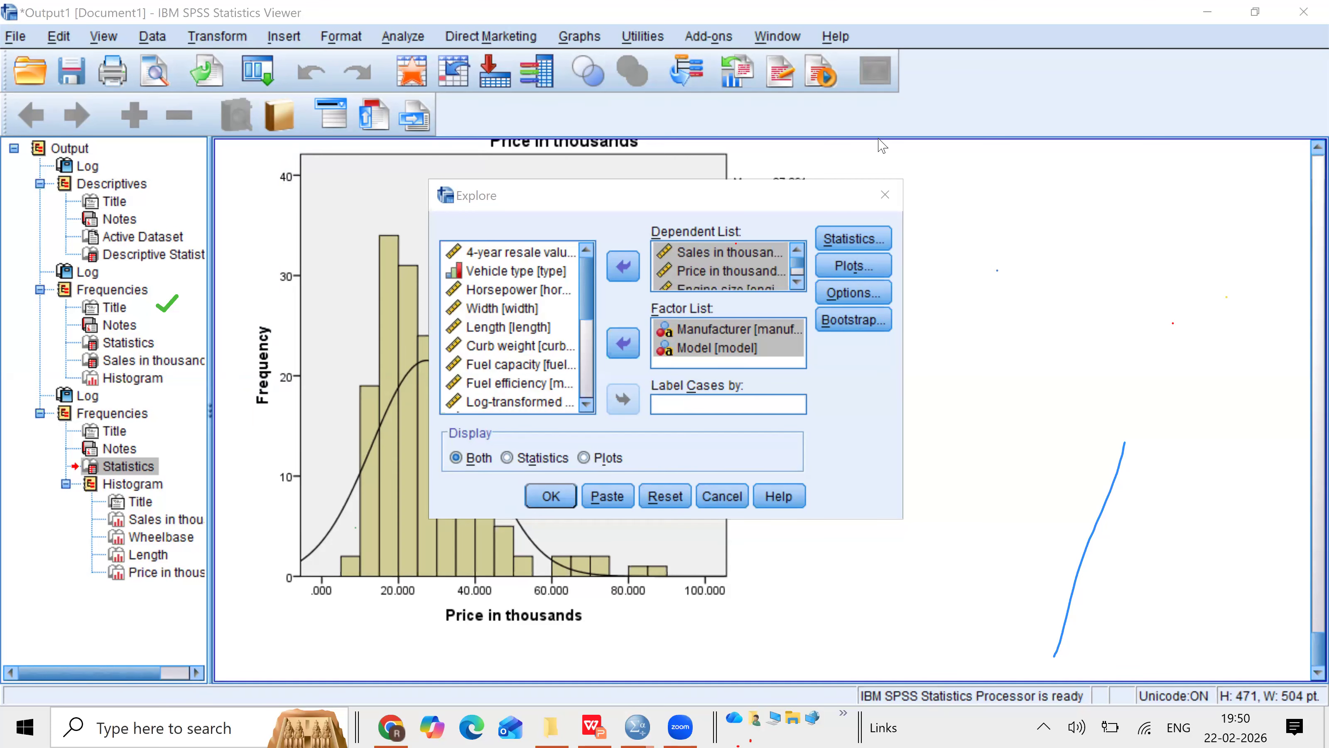
Step: Turn on Percentiles in the Explore statistics, keeping Descriptives with a 95% confidence interval
{"action": "left_click", "coordinate": [839, 239]}
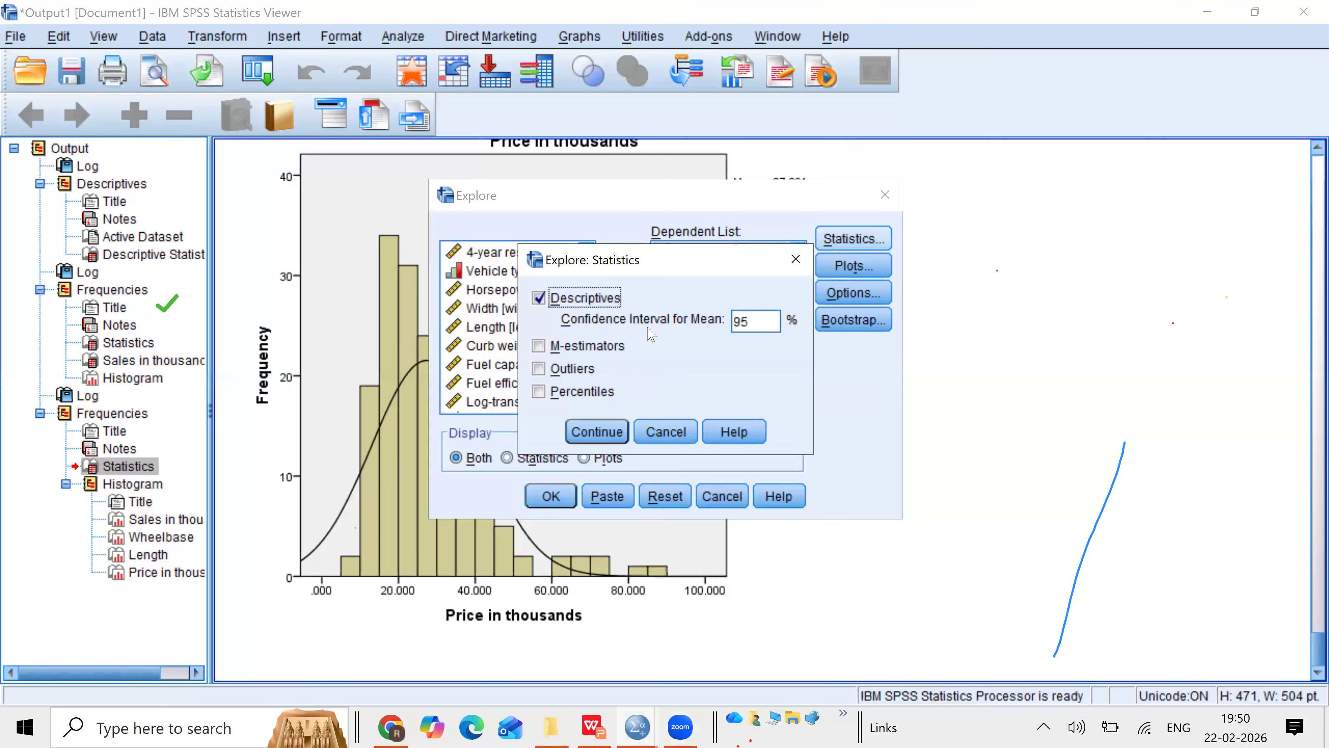
{"action": "left_click", "coordinate": [539, 392]}
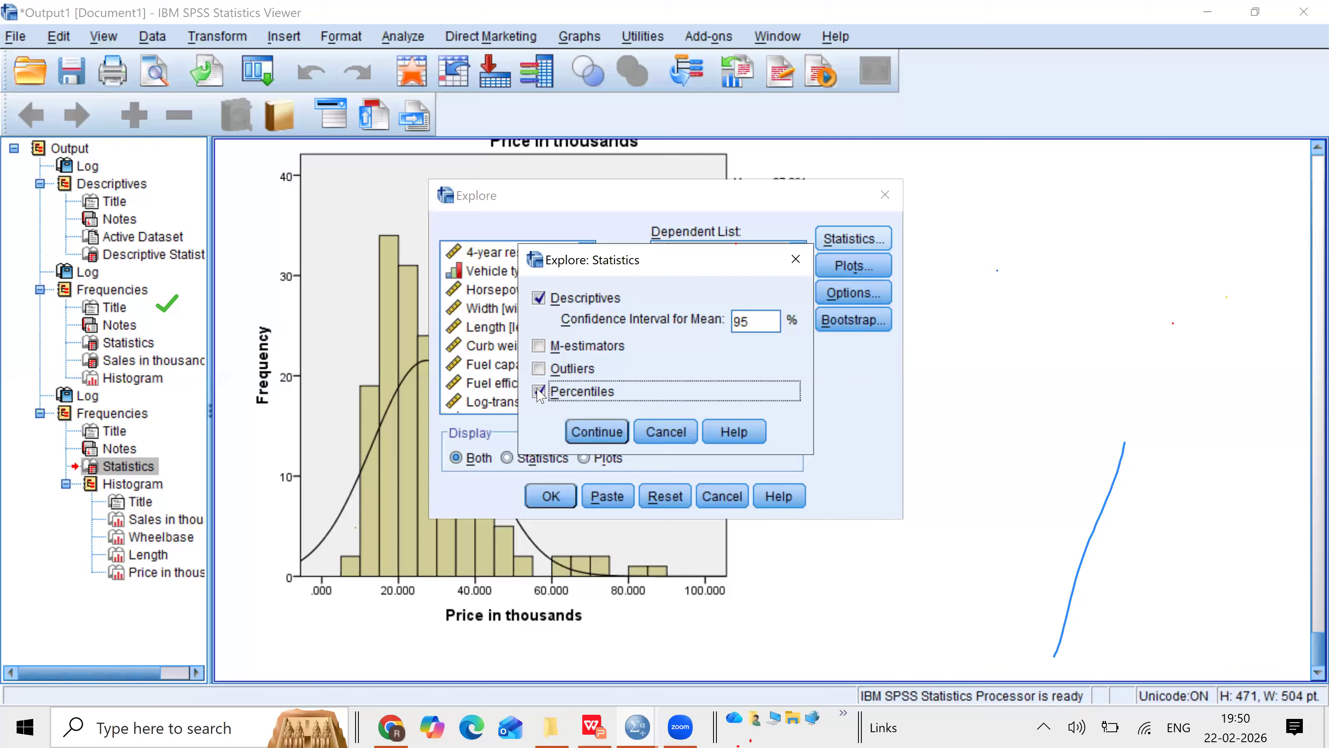
{"action": "left_click", "coordinate": [597, 432]}
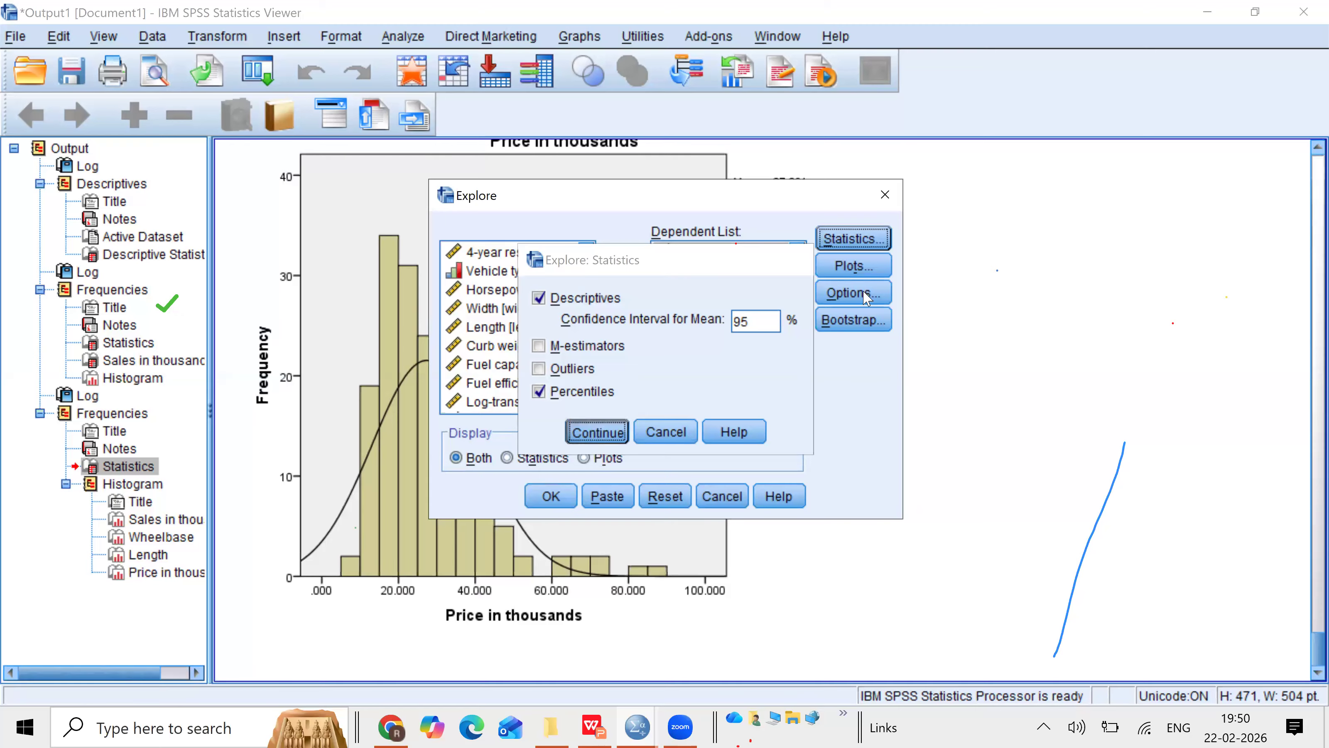
Step: Set Explore plots to a histogram with normality plots and tests instead of stem-and-leaf, and run Explore
{"action": "left_click", "coordinate": [853, 266]}
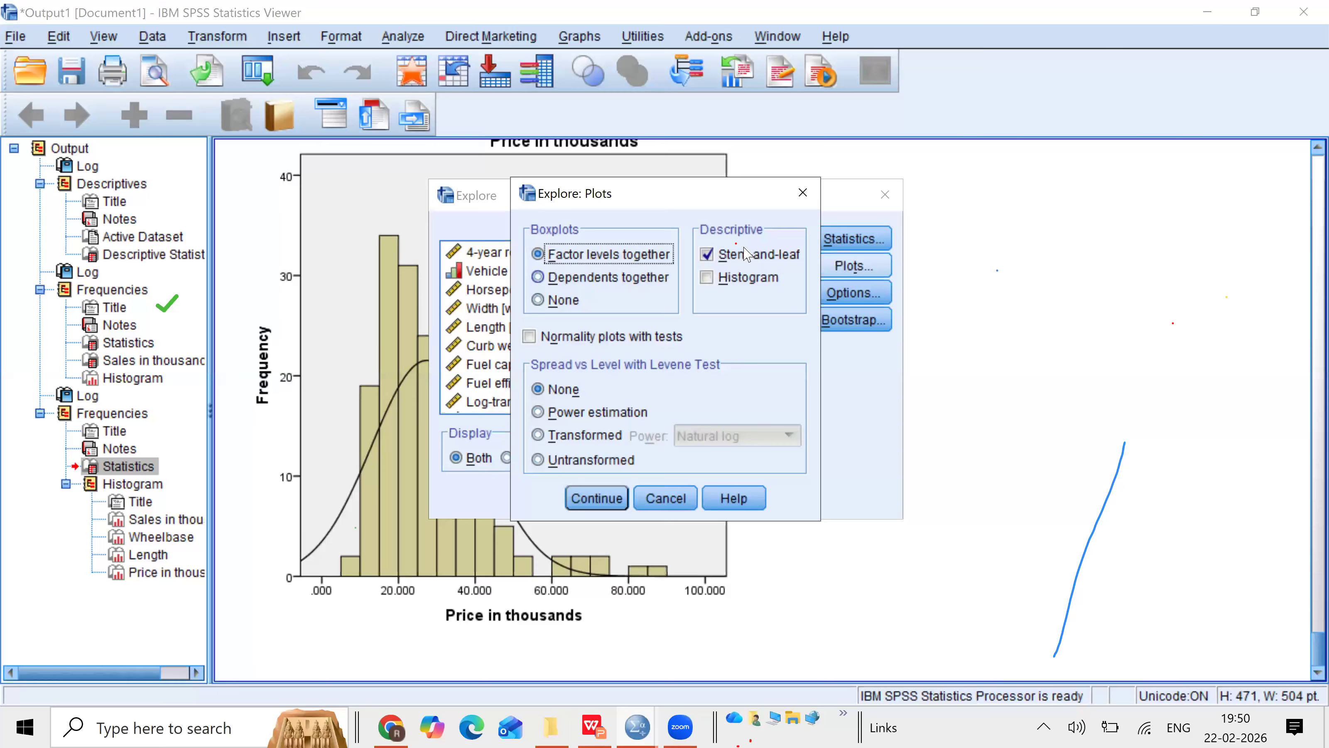
{"action": "left_click", "coordinate": [715, 280]}
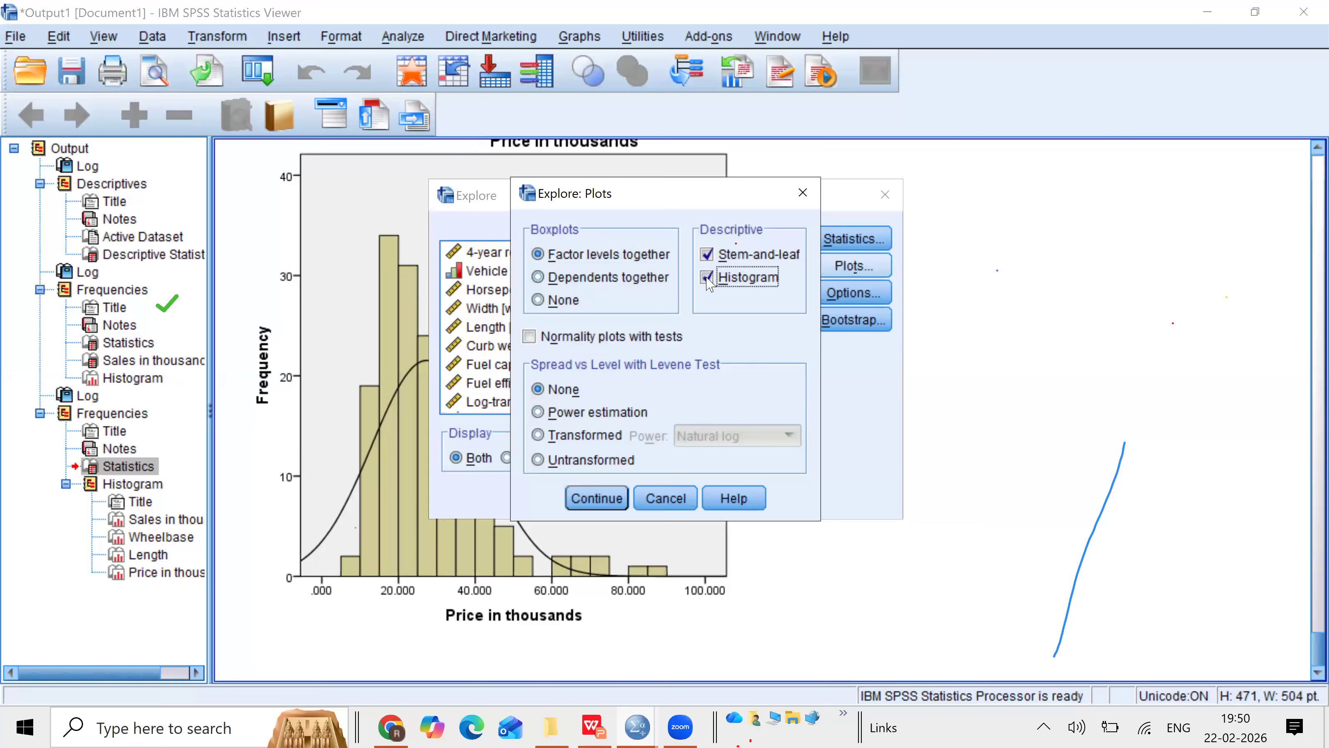
{"action": "left_click", "coordinate": [708, 255]}
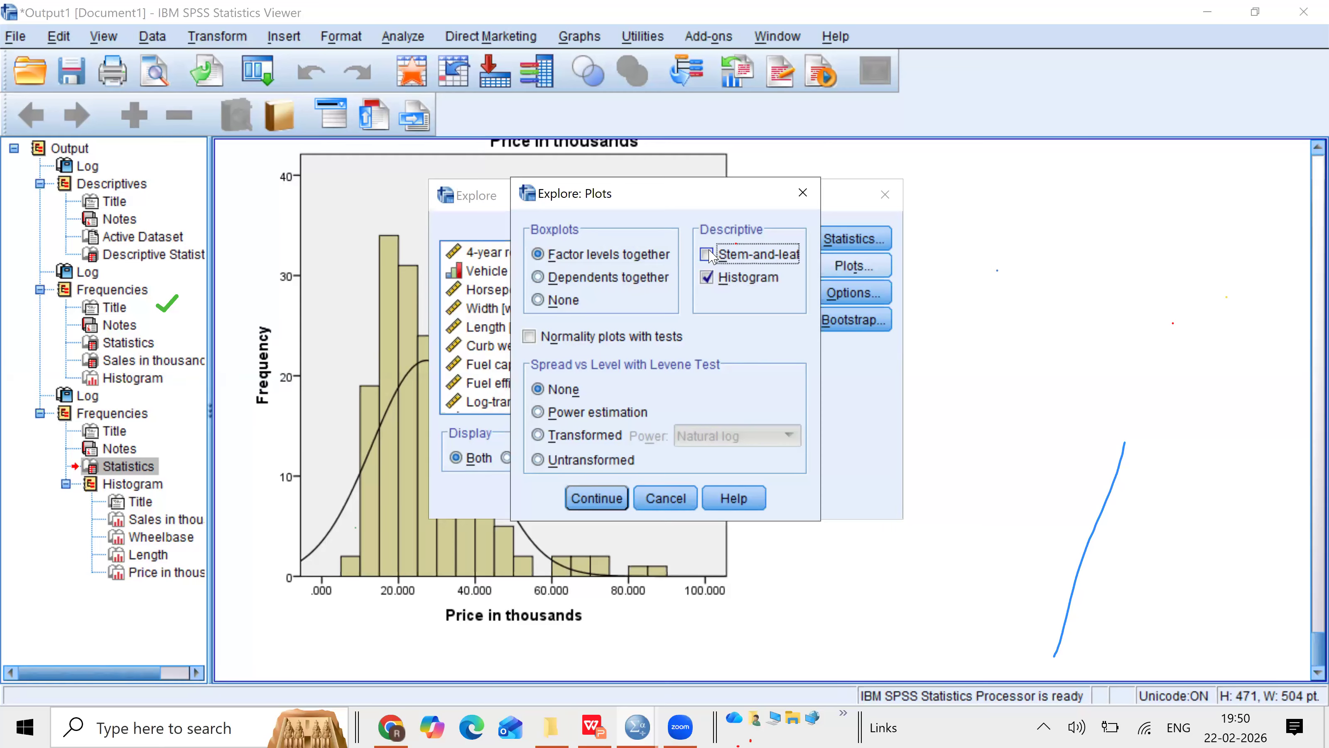
{"action": "left_click", "coordinate": [529, 341]}
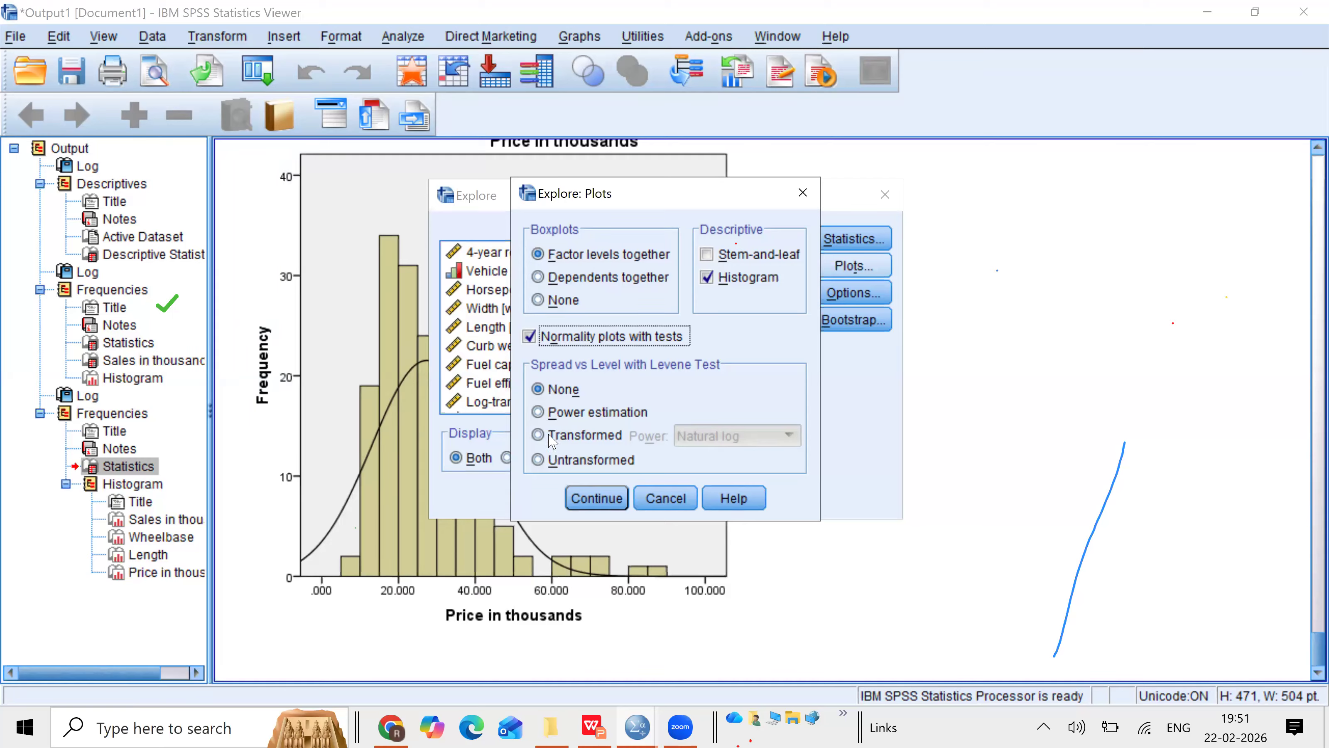
{"action": "left_click", "coordinate": [596, 500]}
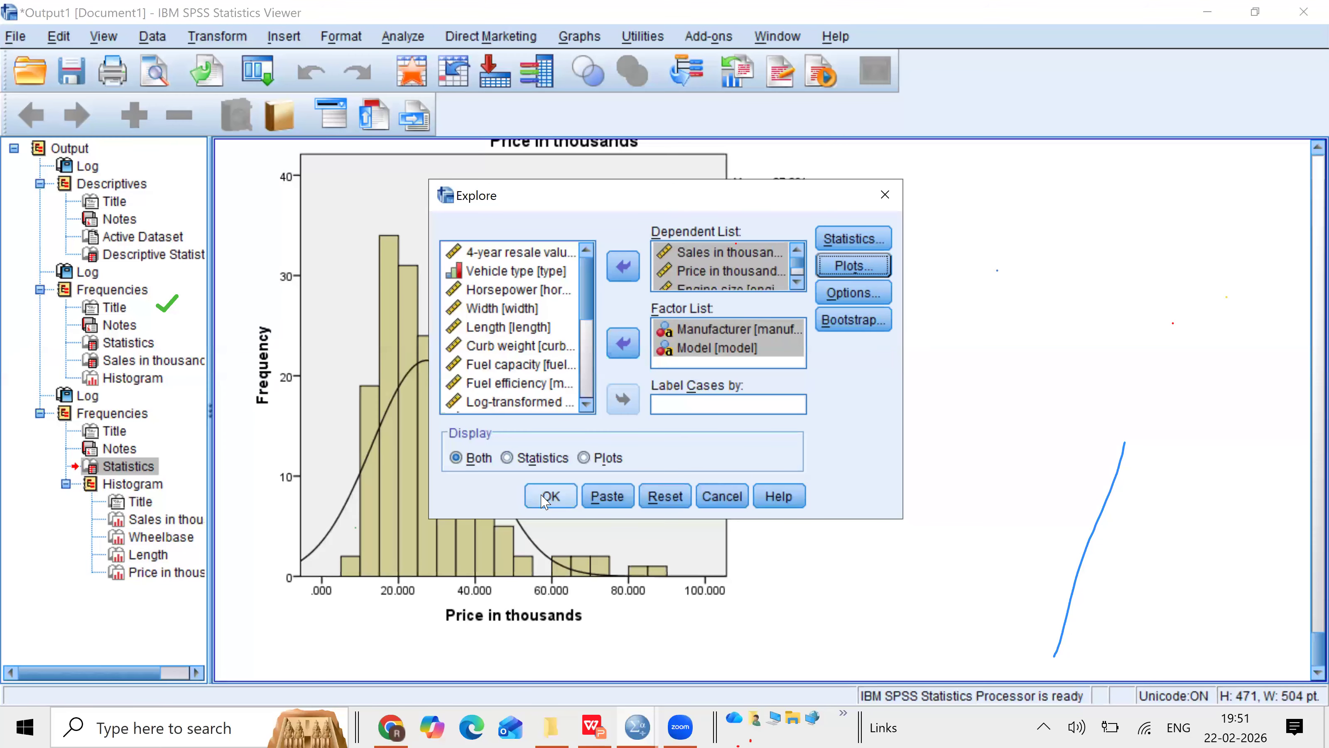
{"action": "left_click", "coordinate": [544, 500]}
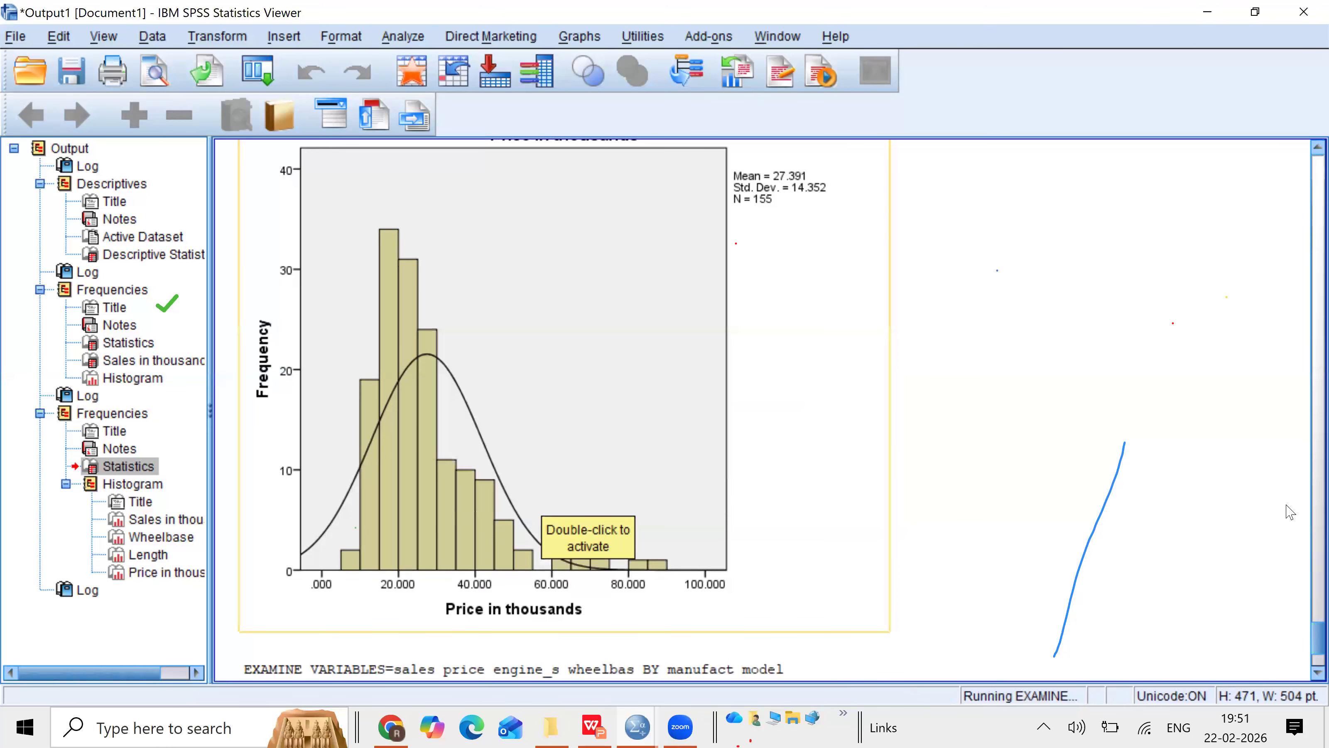
Step: Examine the EXAMINE syntax written to the output log
{"action": "scroll", "coordinate": [1306, 677], "scroll_direction": "down", "scroll_amount": 1}
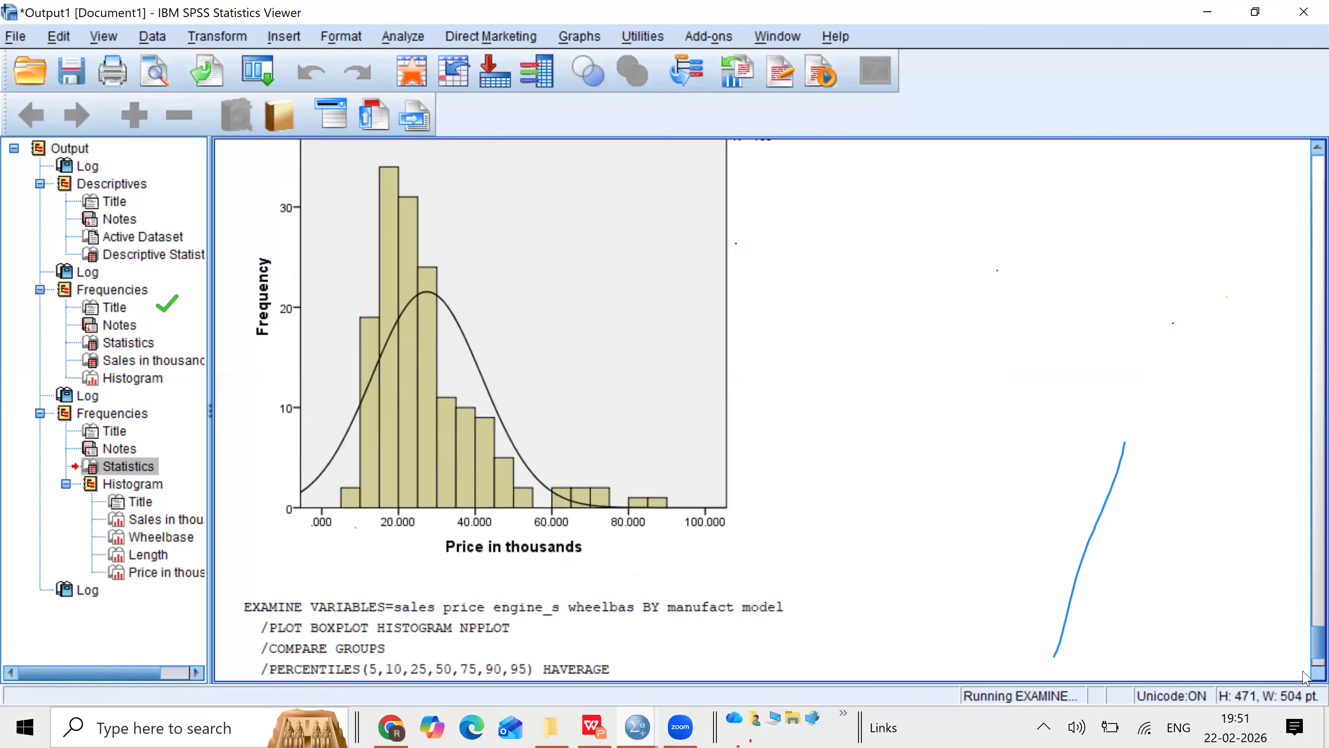
{"action": "scroll", "coordinate": [1306, 677], "scroll_direction": "down", "scroll_amount": 4}
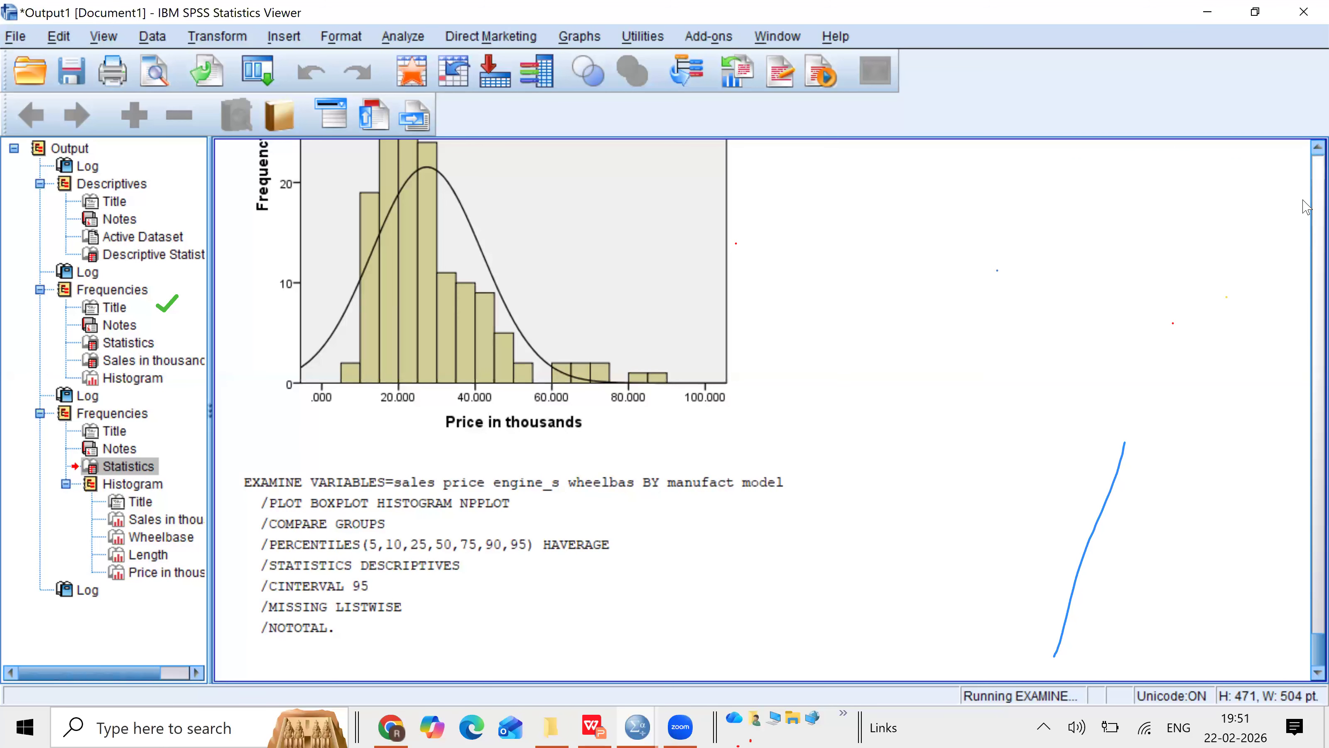
{"action": "scroll", "coordinate": [1306, 207], "scroll_direction": "up", "scroll_amount": 20}
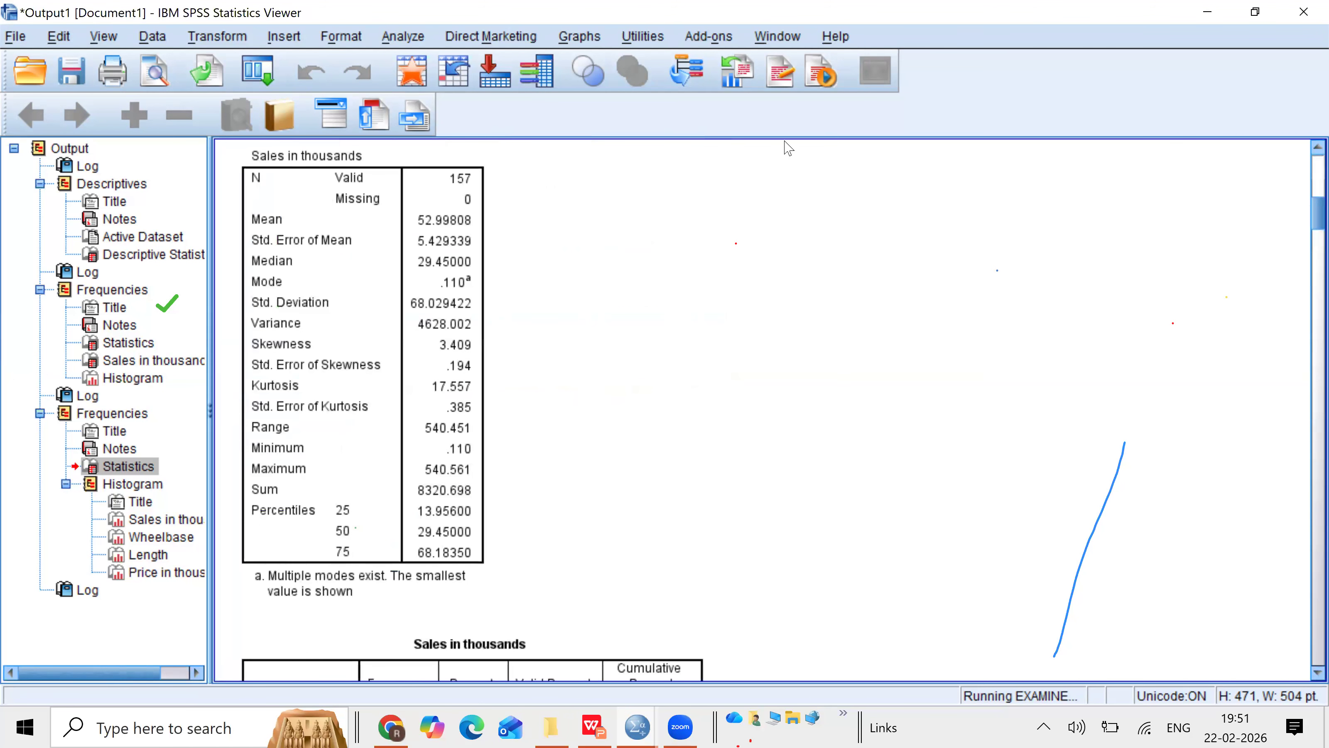
{"action": "scroll", "coordinate": [1307, 581], "scroll_direction": "down", "scroll_amount": 10}
{"action": "scroll", "coordinate": [1307, 581], "scroll_direction": "down", "scroll_amount": 20}
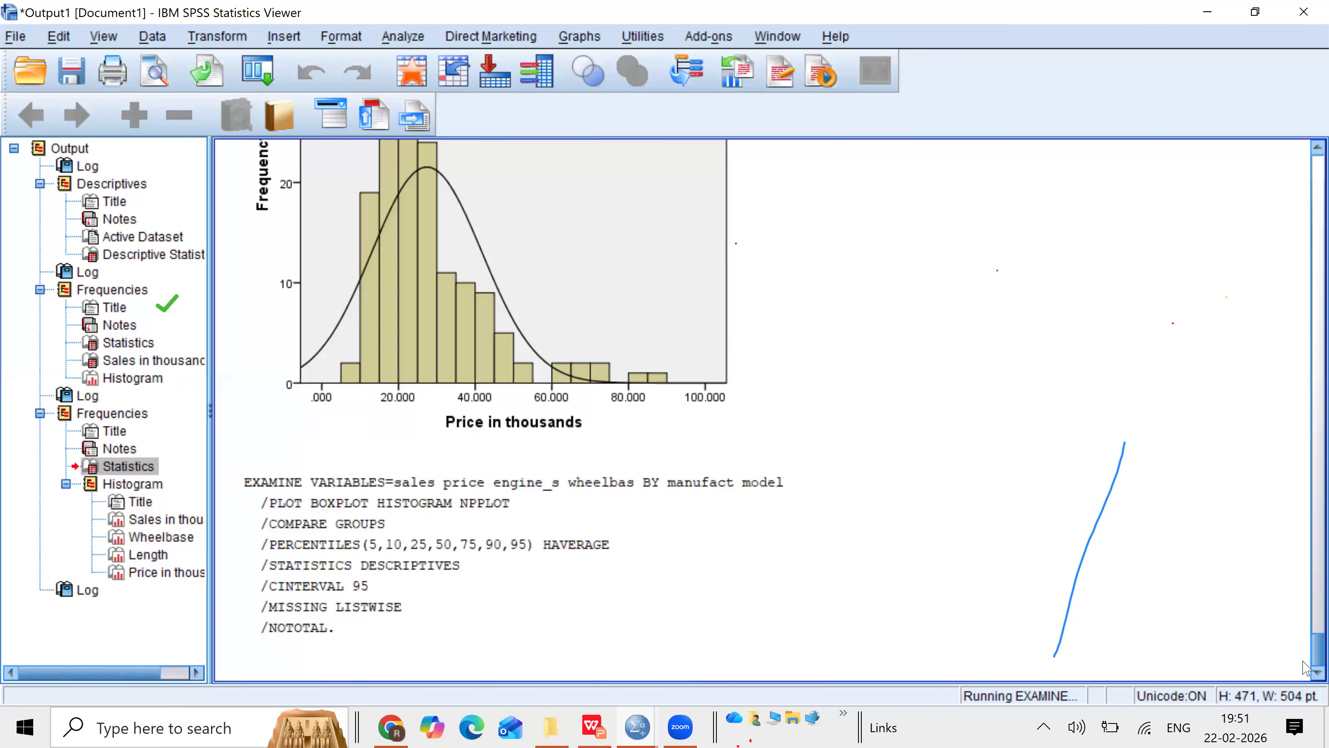
{"action": "left_click", "coordinate": [530, 605]}
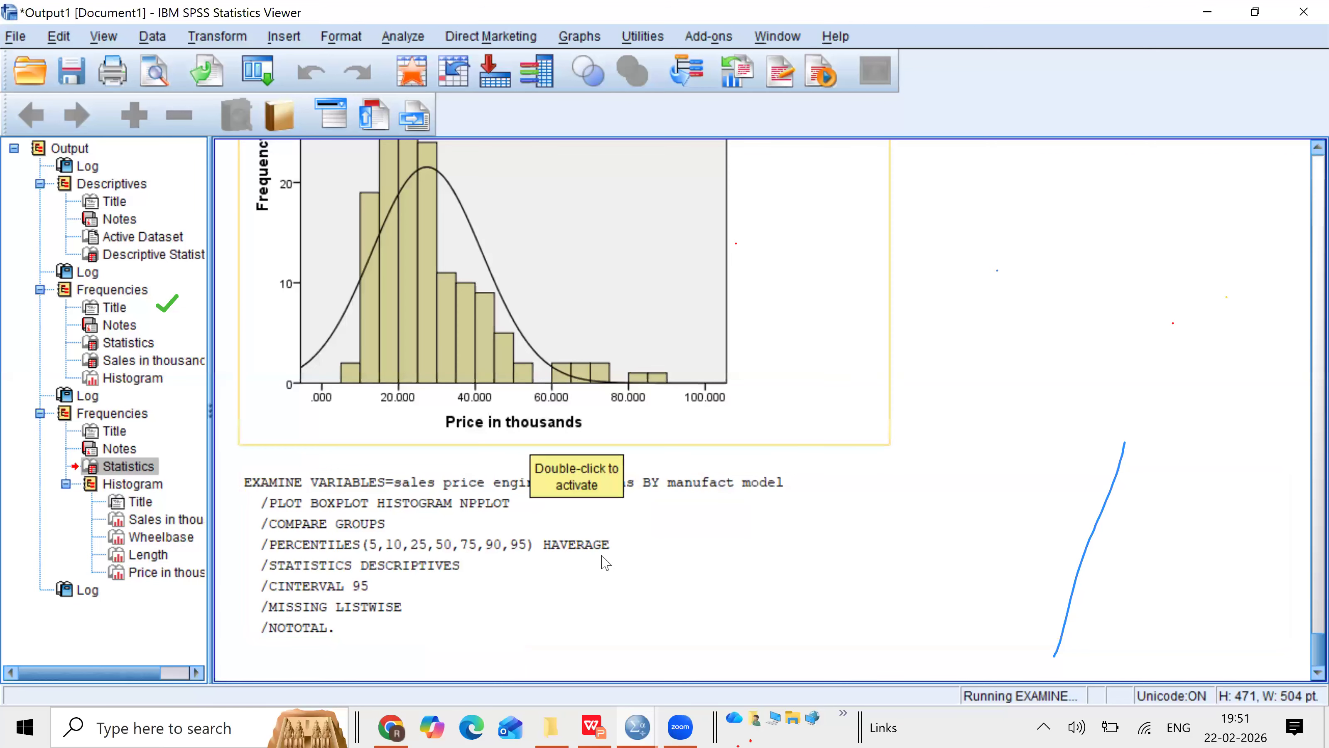
Step: Close the Output1 viewer window
{"action": "left_click", "coordinate": [402, 36]}
{"action": "mouse_move", "coordinate": [491, 36]}
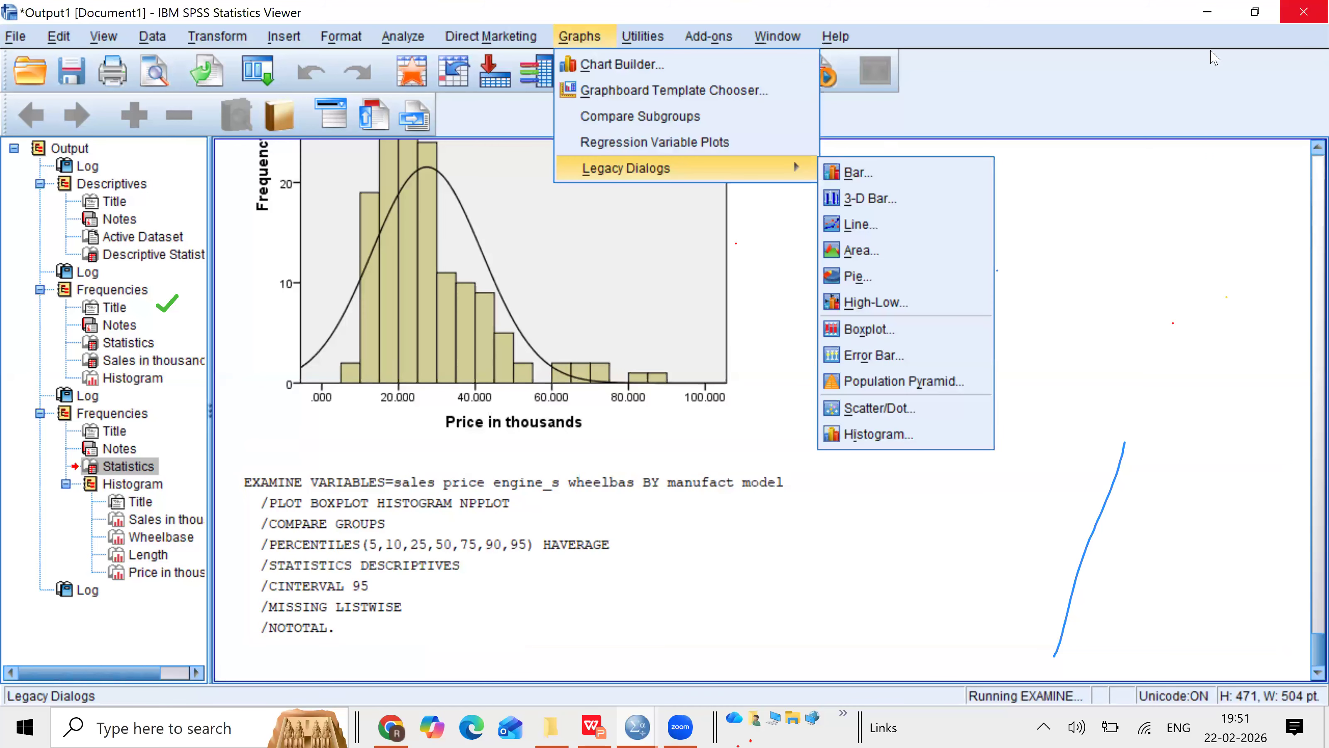
{"action": "left_click", "coordinate": [1304, 13]}
{"action": "left_click", "coordinate": [663, 392]}
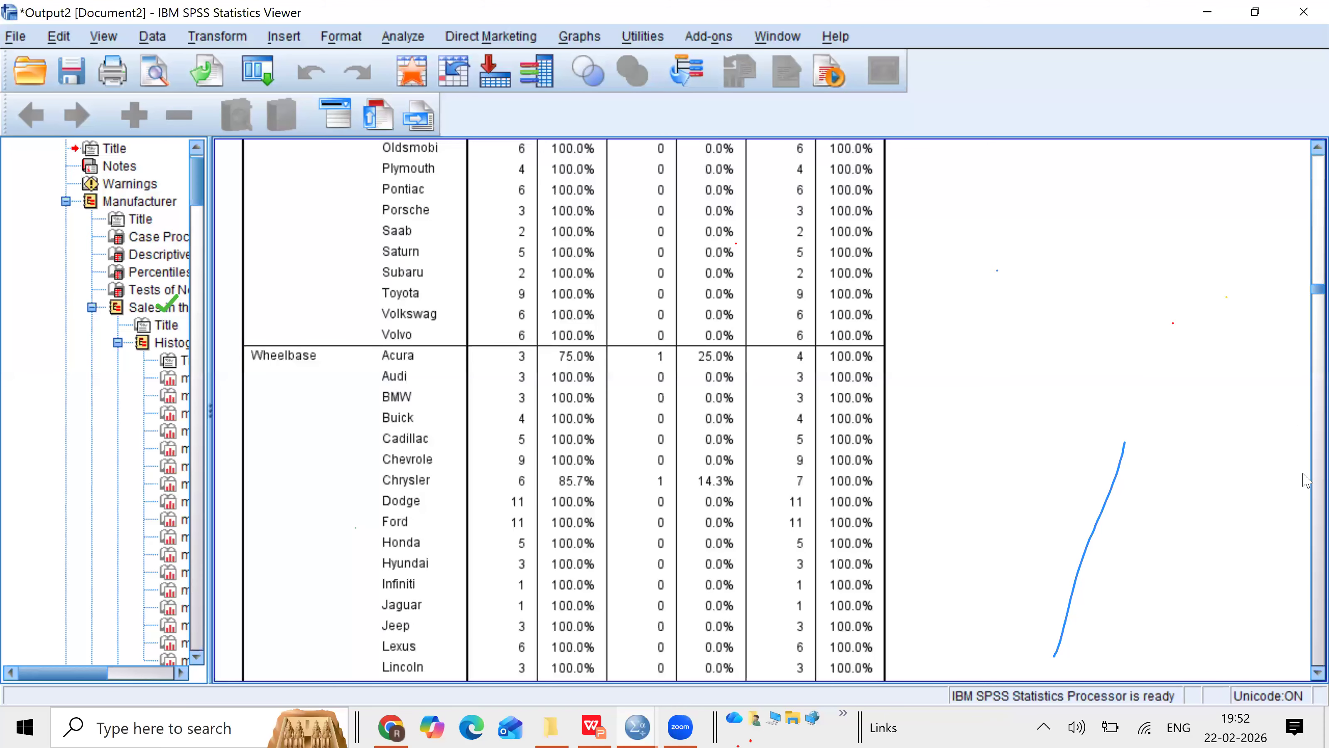
Step: Scroll through the Explore Descriptives table for Sales in thousands broken down by manufacturer
{"action": "scroll", "coordinate": [1307, 479], "scroll_direction": "down", "scroll_amount": 10}
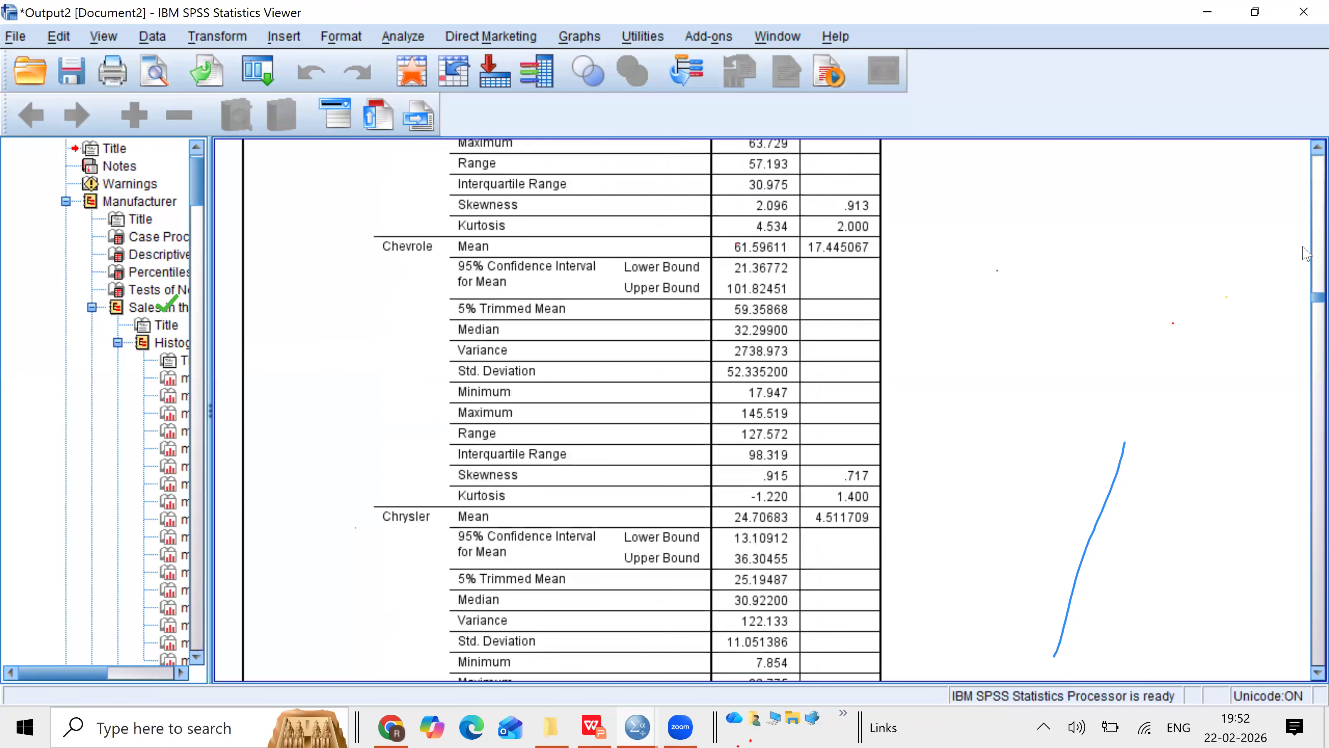
{"action": "scroll", "coordinate": [1307, 157], "scroll_direction": "up", "scroll_amount": 4}
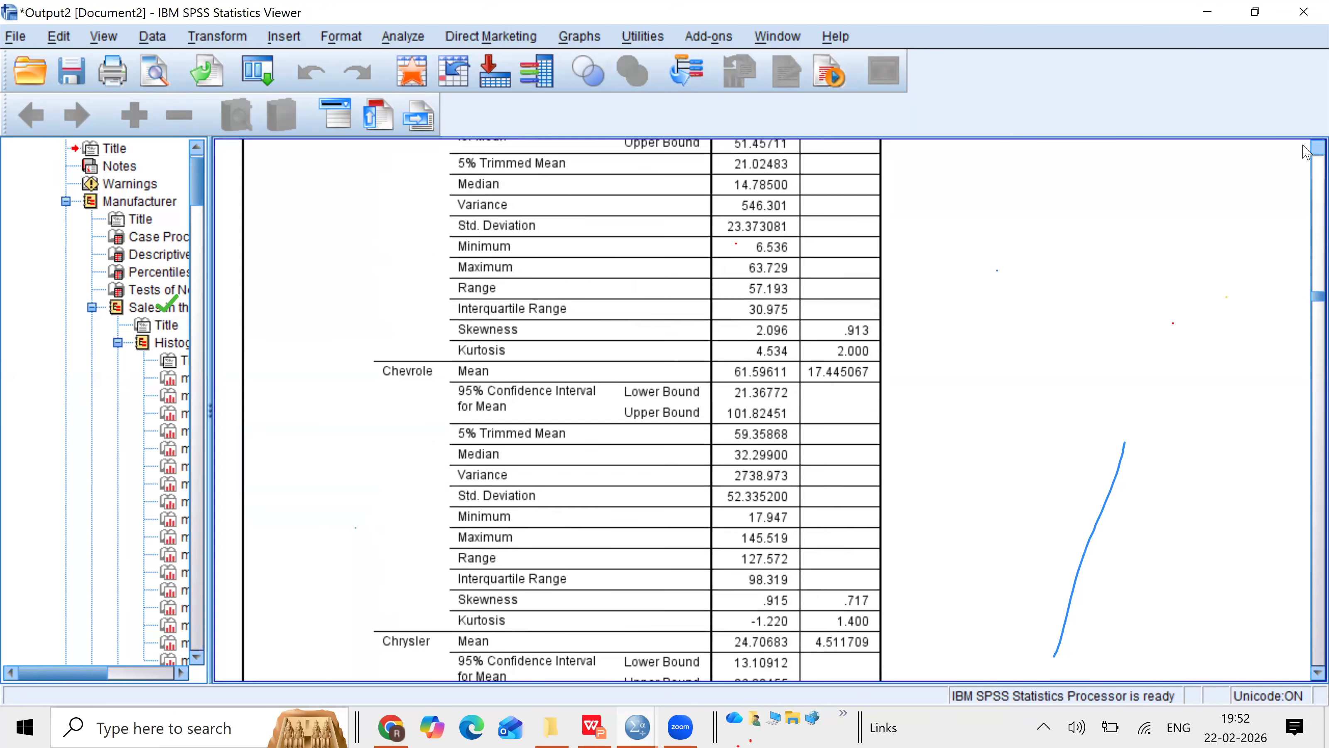
{"action": "scroll", "coordinate": [1307, 152], "scroll_direction": "up", "scroll_amount": 5}
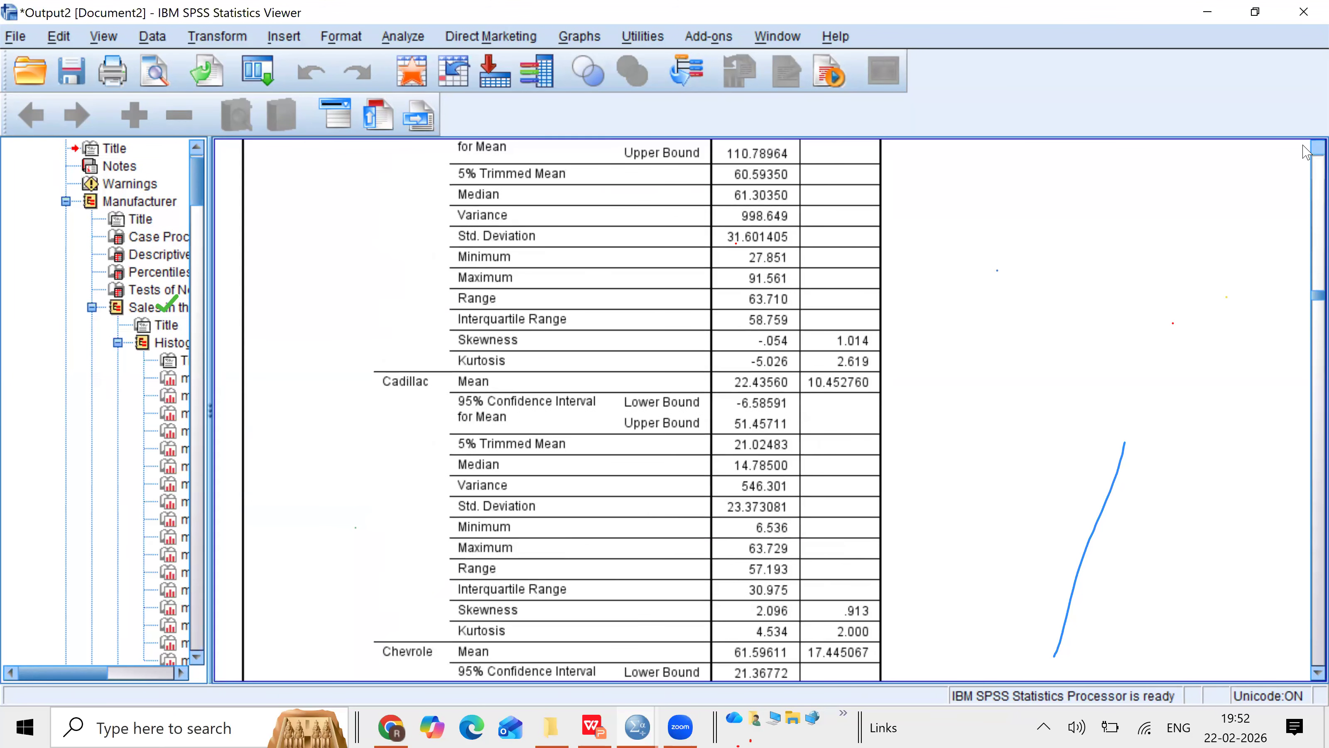
{"action": "scroll", "coordinate": [1307, 152], "scroll_direction": "up", "scroll_amount": 15}
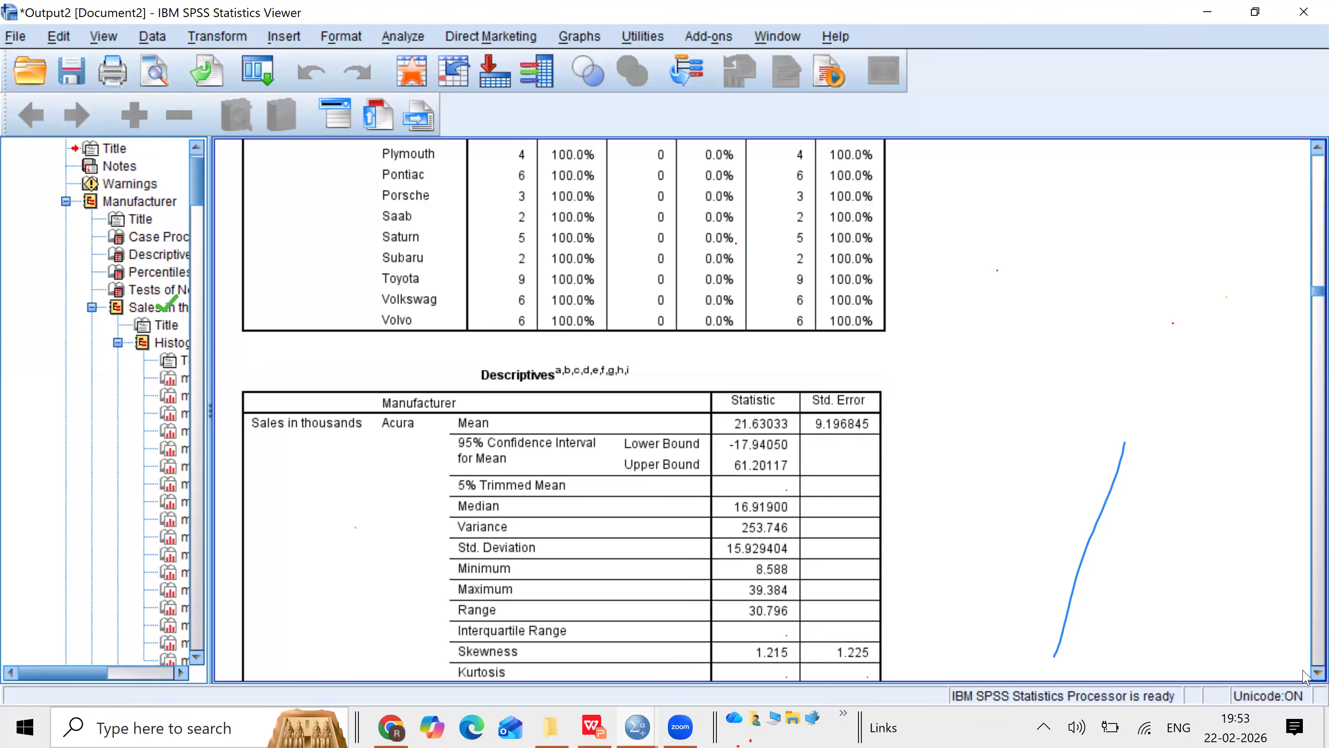
{"action": "scroll", "coordinate": [1304, 673], "scroll_direction": "down", "scroll_amount": 2}
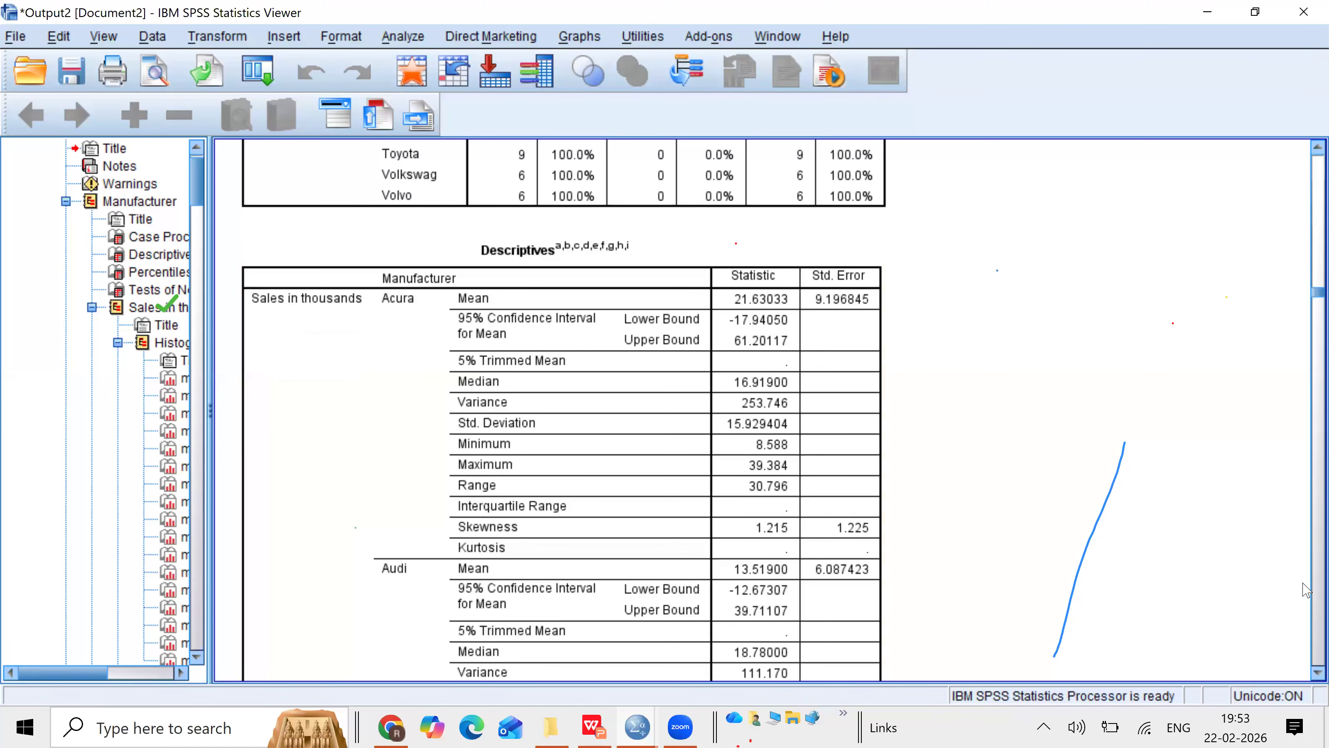
{"action": "left_click", "coordinate": [1304, 672]}
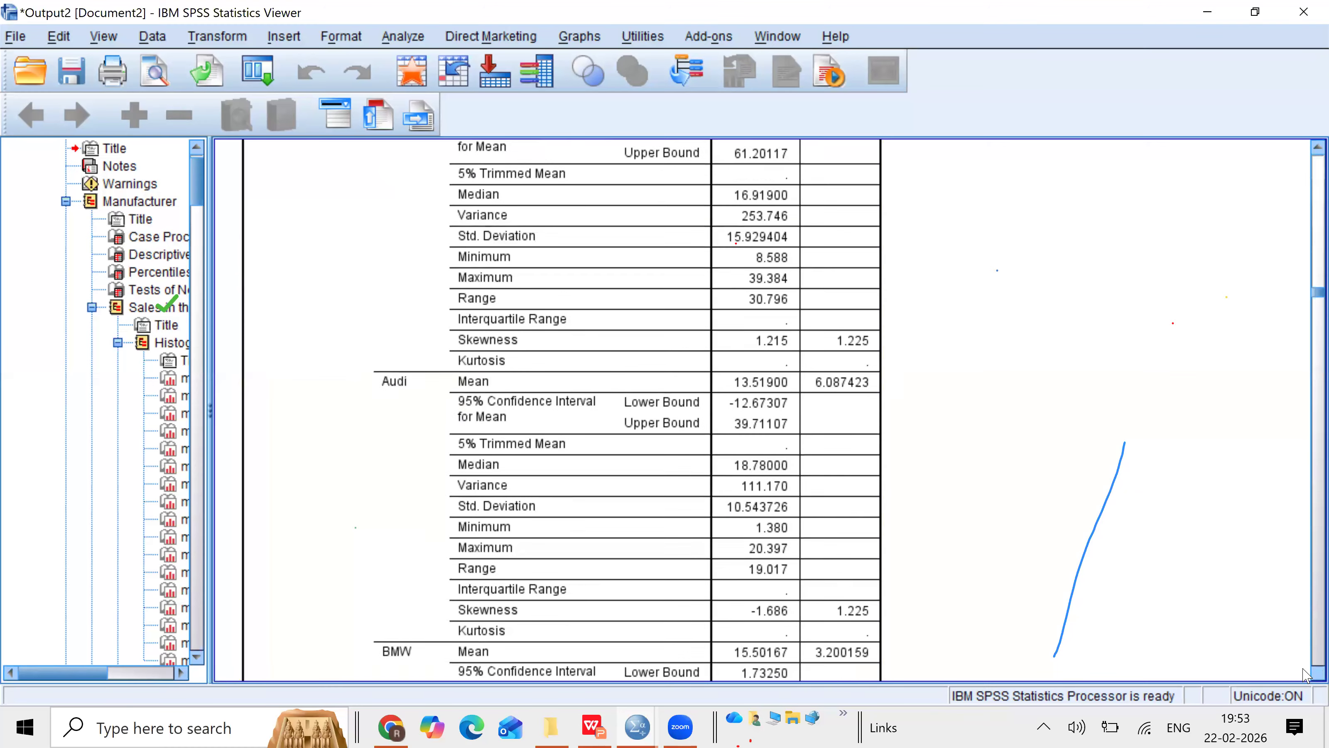
{"action": "left_click", "coordinate": [1304, 672]}
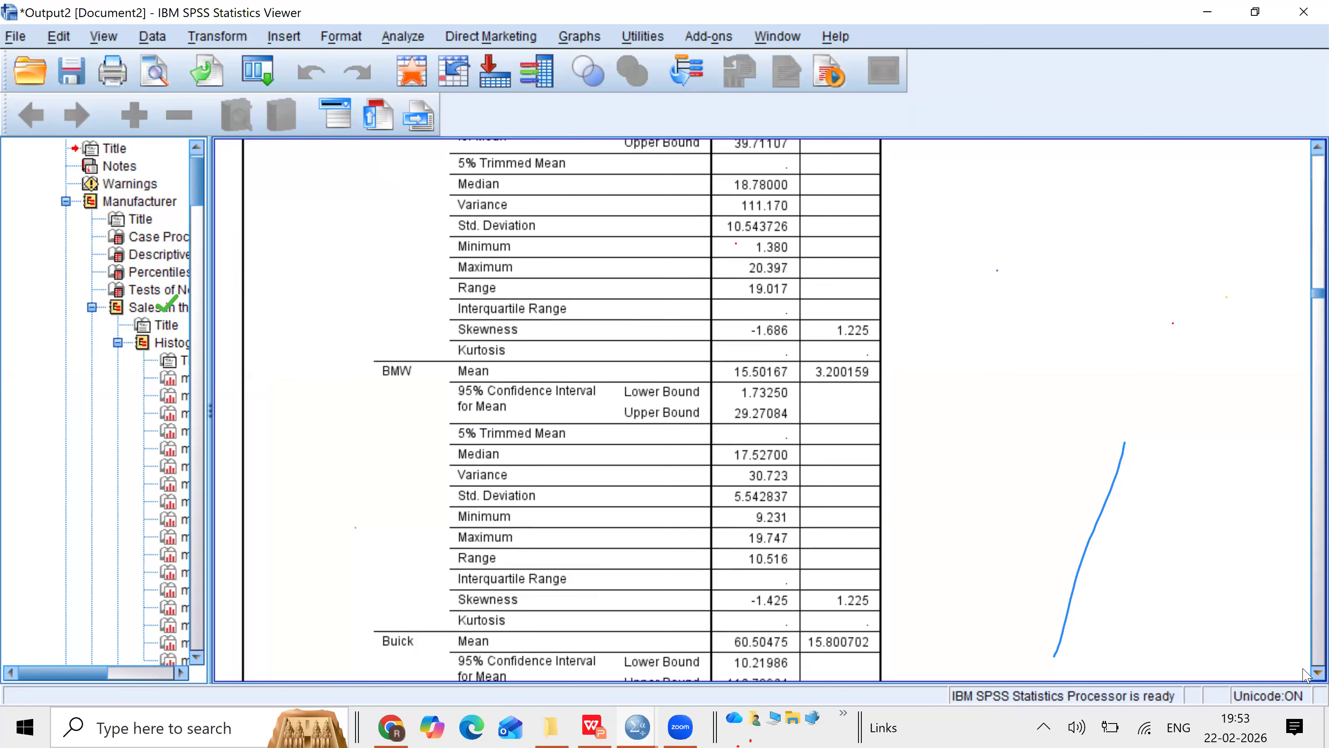
{"action": "left_click", "coordinate": [1304, 672]}
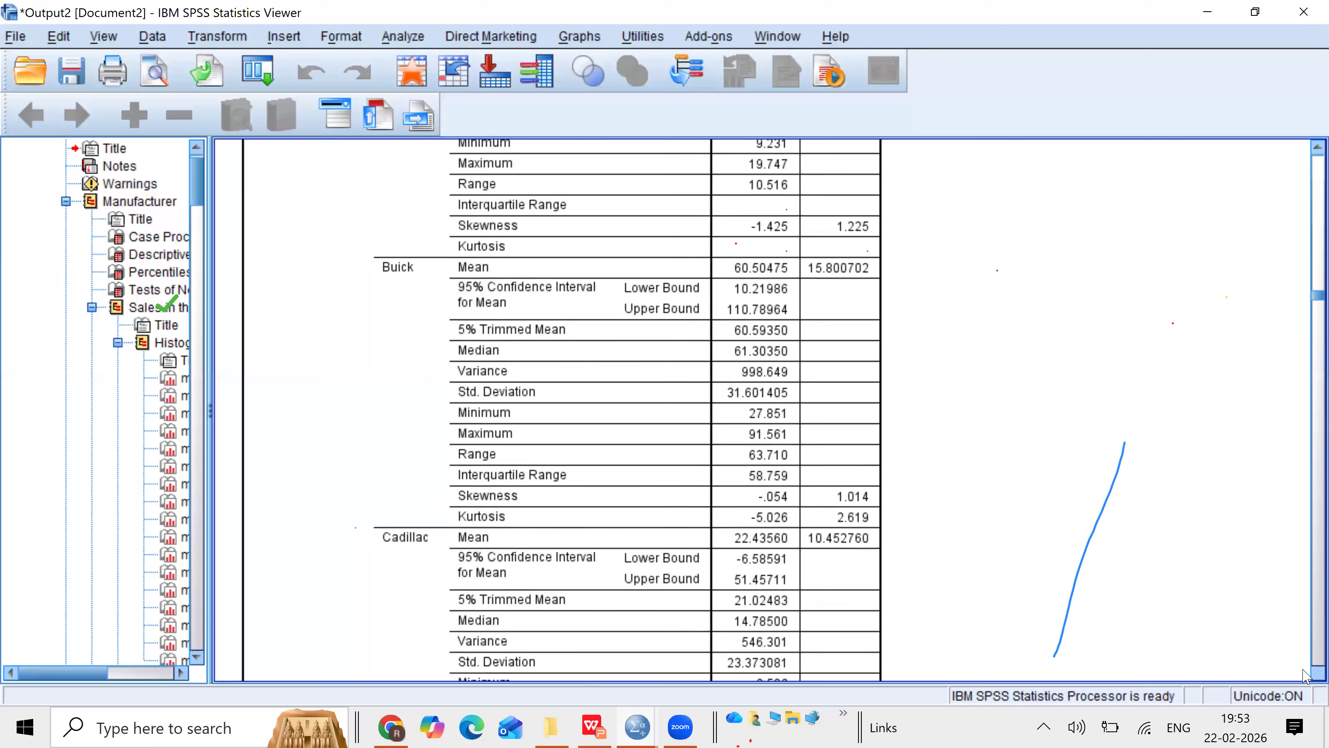
{"action": "left_click", "coordinate": [1304, 672]}
{"action": "left_click", "coordinate": [1304, 672]}
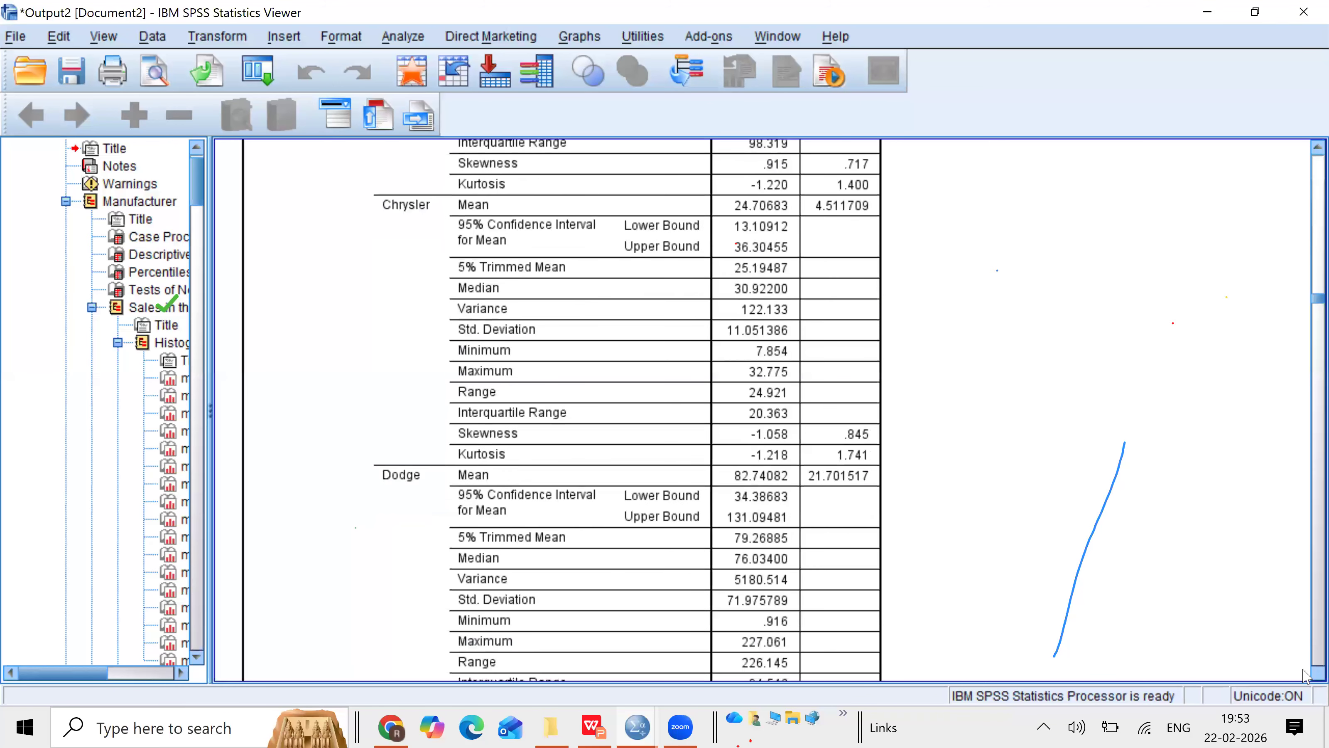
{"action": "left_click", "coordinate": [1304, 672]}
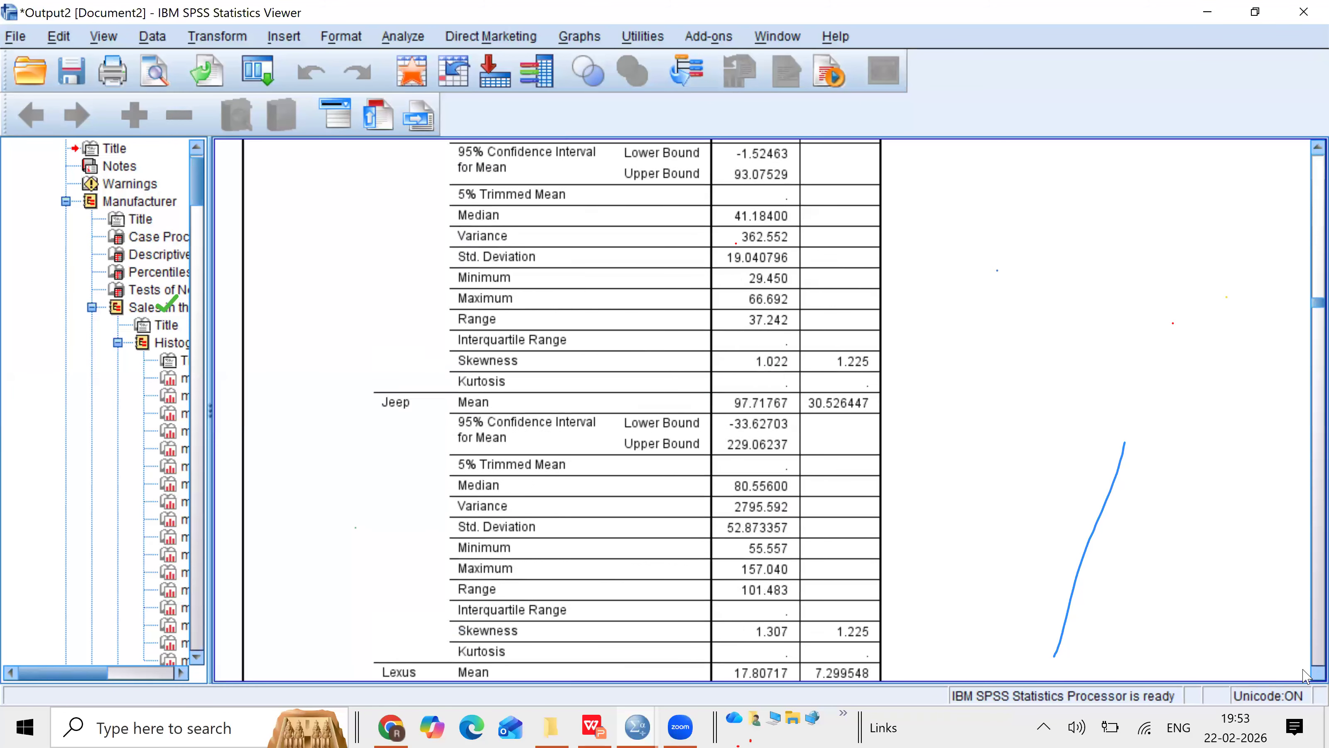
{"action": "left_click", "coordinate": [1304, 672]}
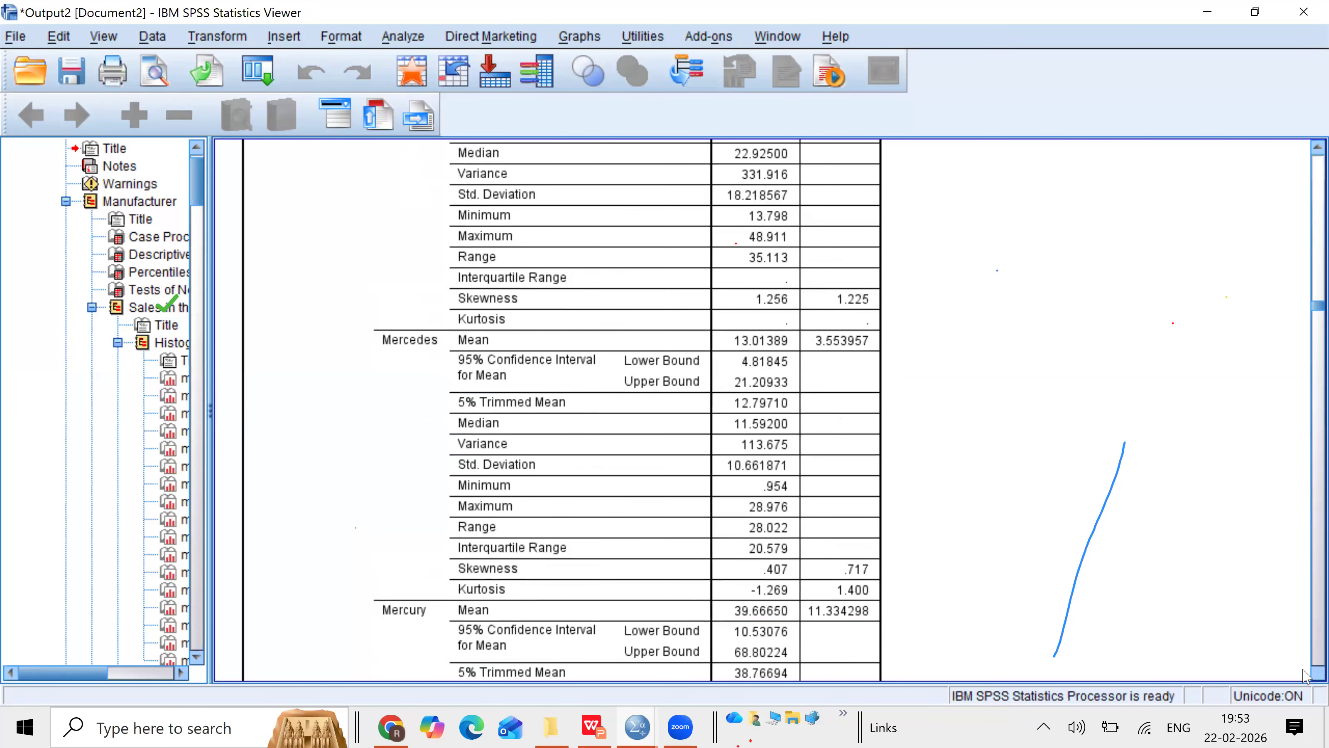
{"action": "left_click", "coordinate": [1304, 672]}
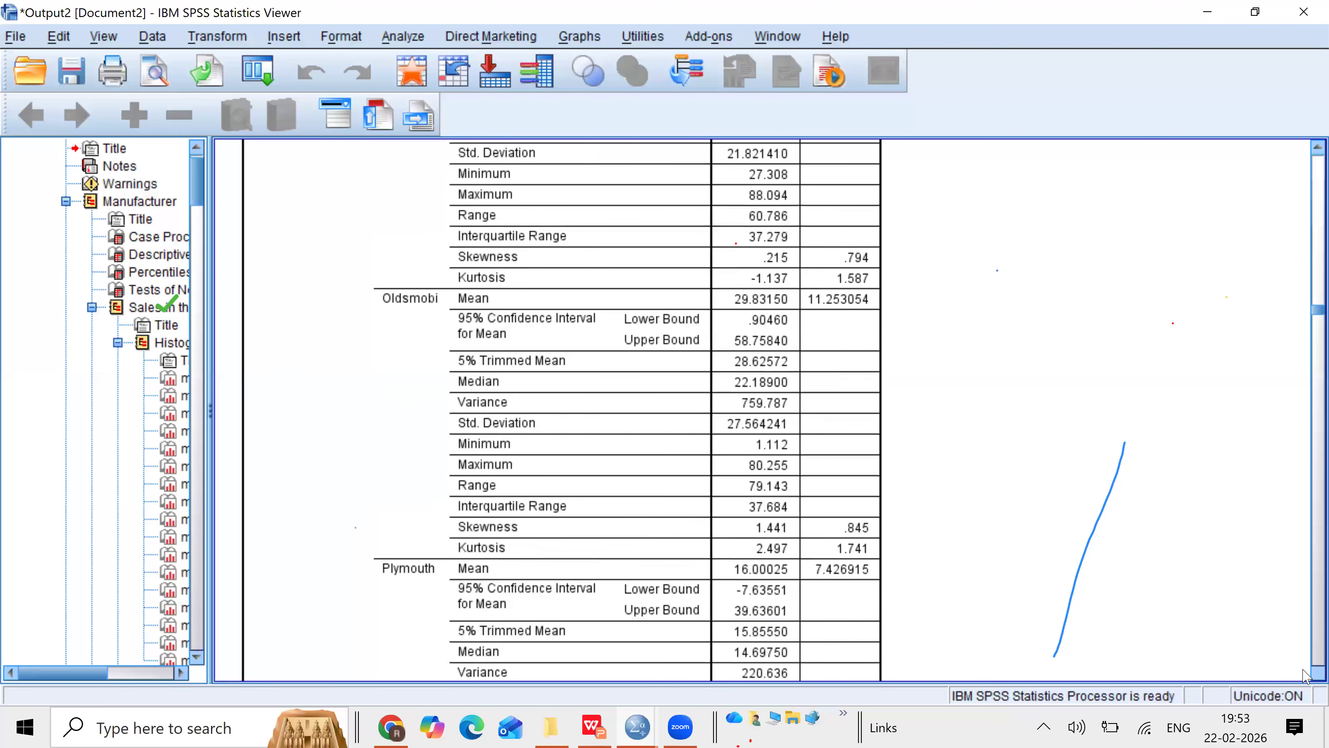
{"action": "left_click", "coordinate": [1305, 674]}
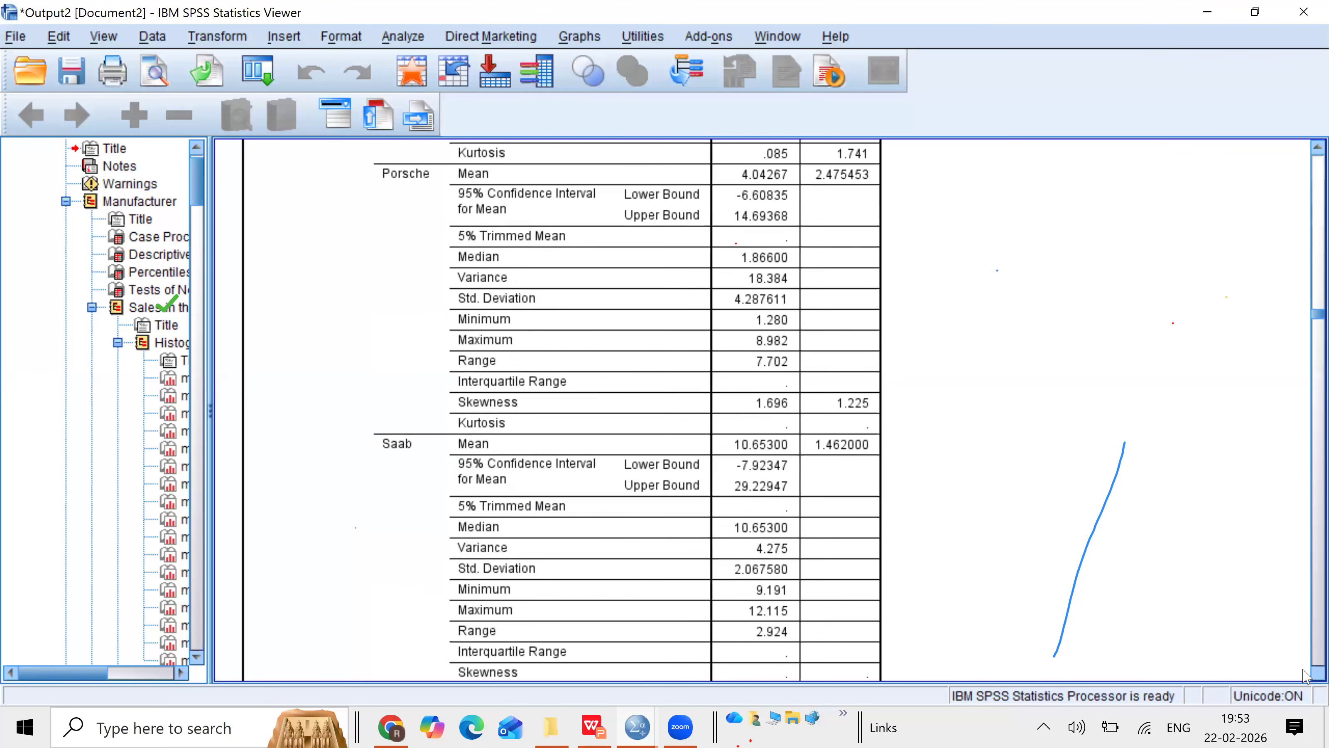
{"action": "left_click", "coordinate": [1305, 674]}
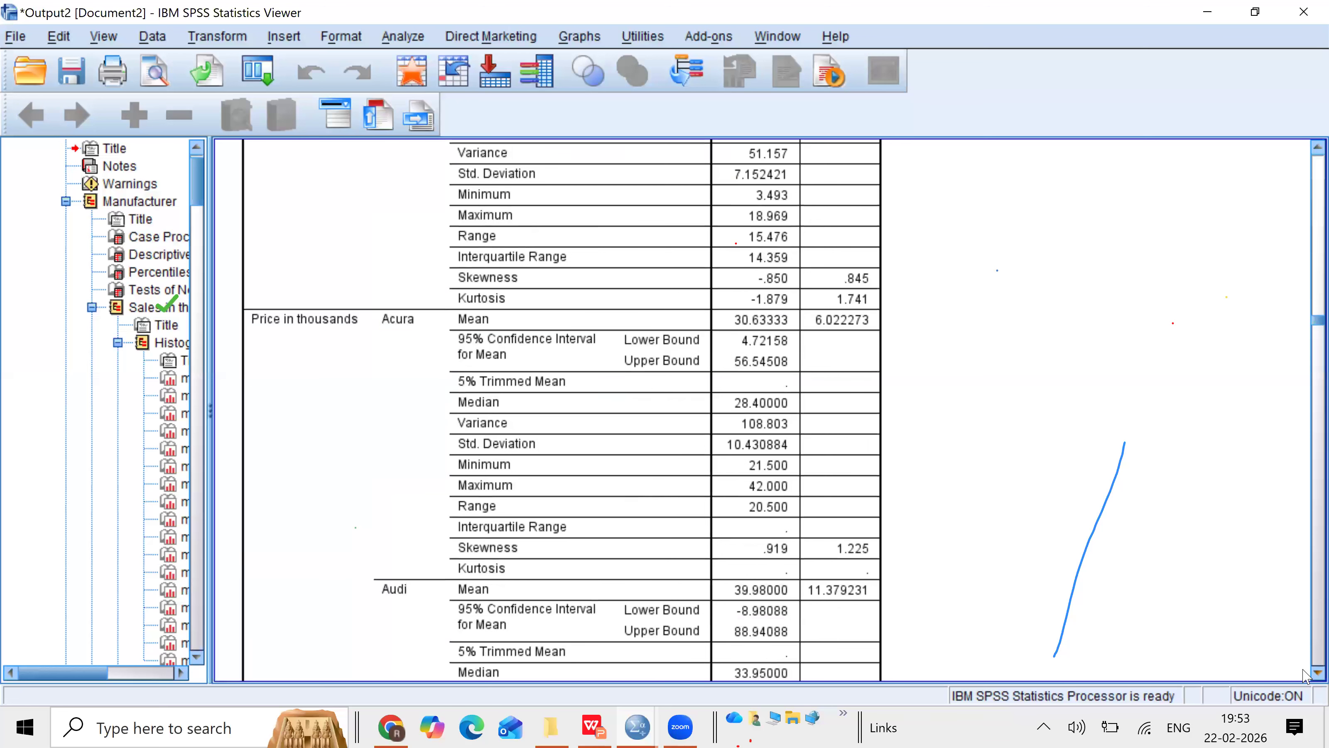
Step: Examine the Price statistics, the Percentiles table and the Tests of Normality table by manufacturer
{"action": "left_click", "coordinate": [500, 376]}
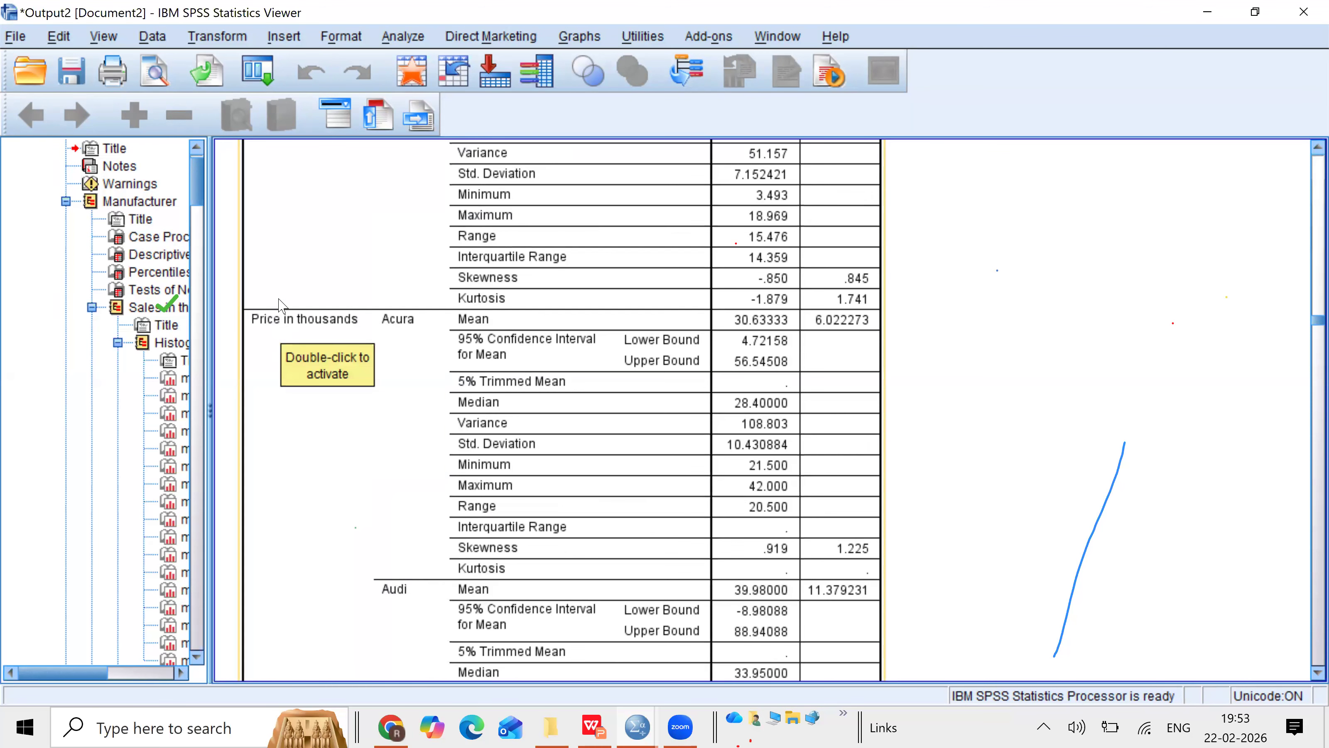
{"action": "left_click", "coordinate": [1286, 577]}
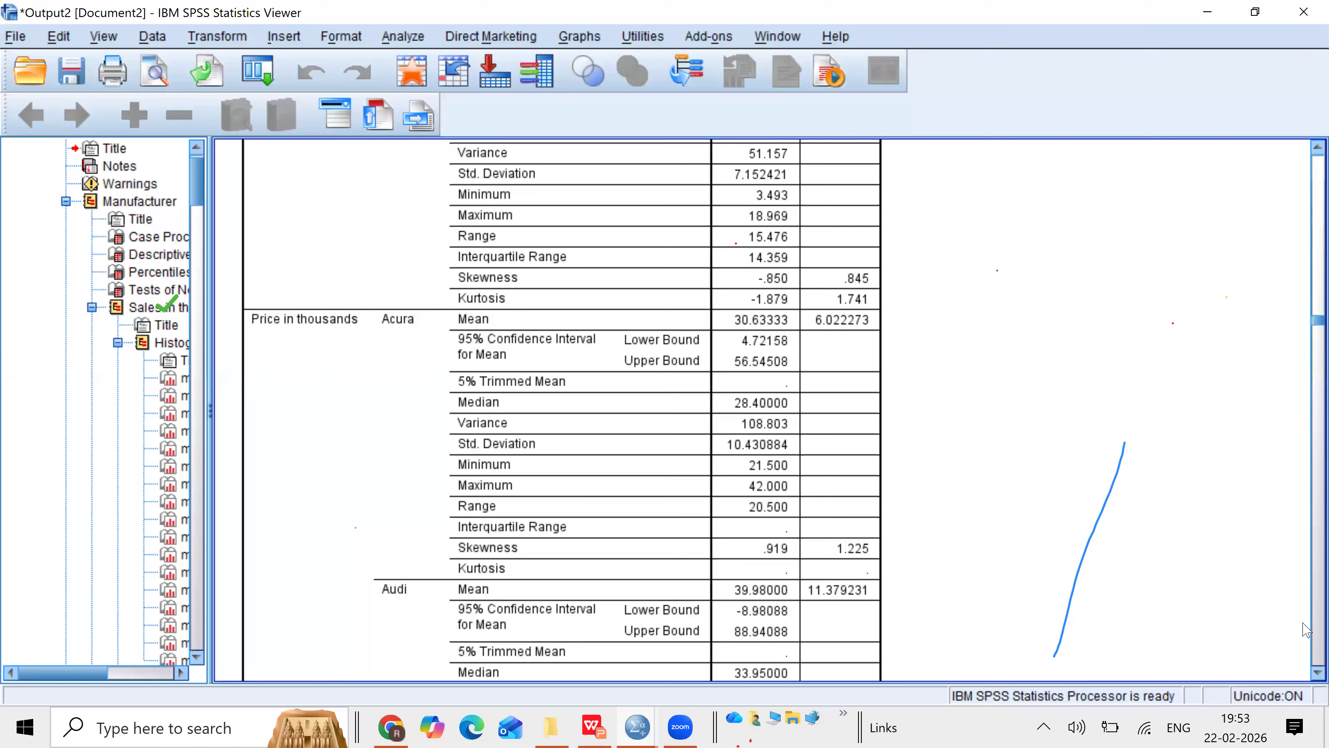
{"action": "scroll", "coordinate": [1306, 630], "scroll_direction": "down", "scroll_amount": 15}
{"action": "scroll", "coordinate": [1306, 629], "scroll_direction": "down", "scroll_amount": 20}
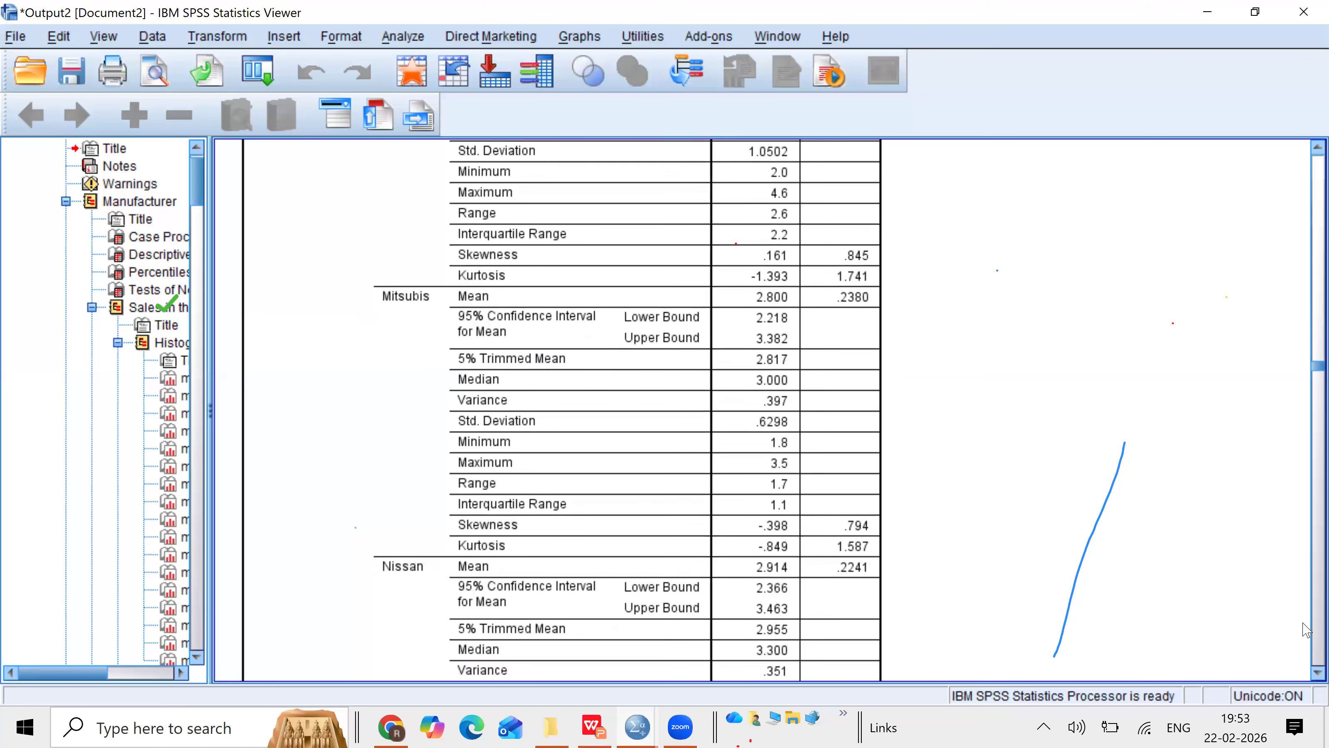
{"action": "scroll", "coordinate": [1307, 630], "scroll_direction": "down", "scroll_amount": 20}
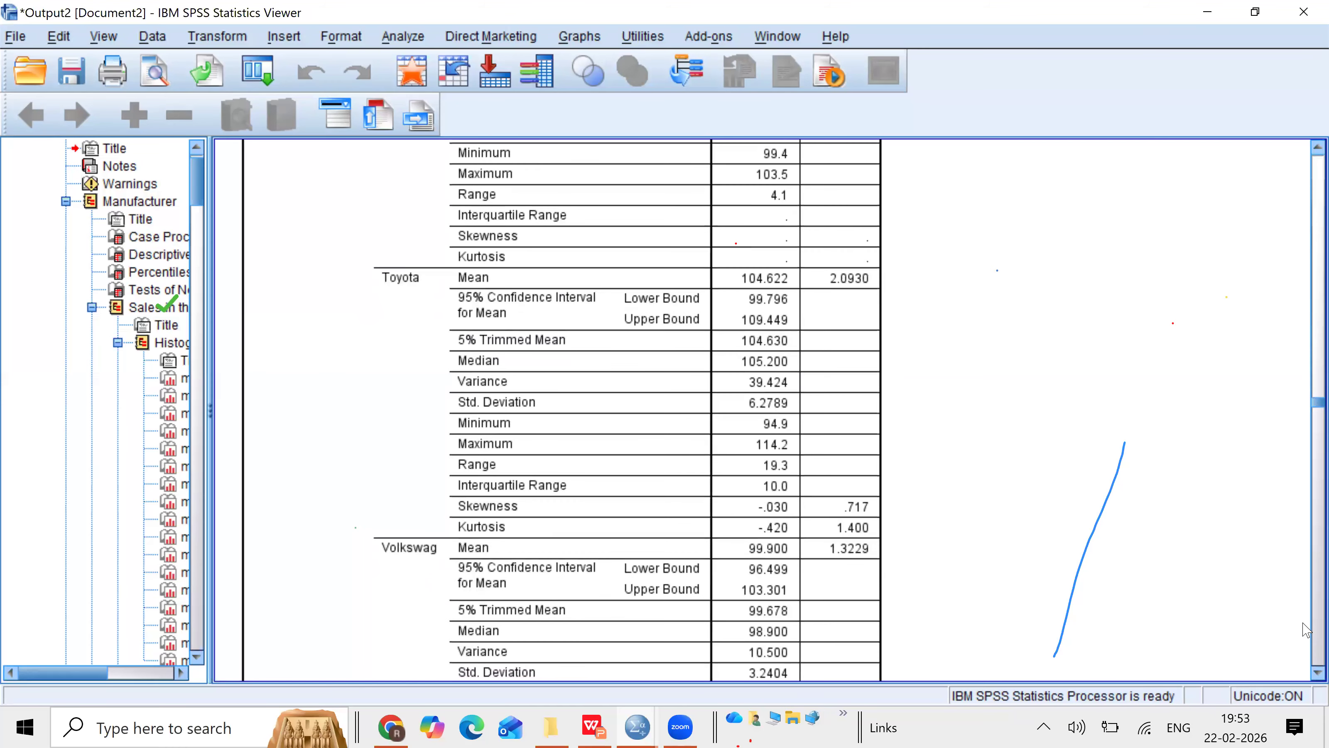
{"action": "scroll", "coordinate": [1306, 630], "scroll_direction": "down", "scroll_amount": 15}
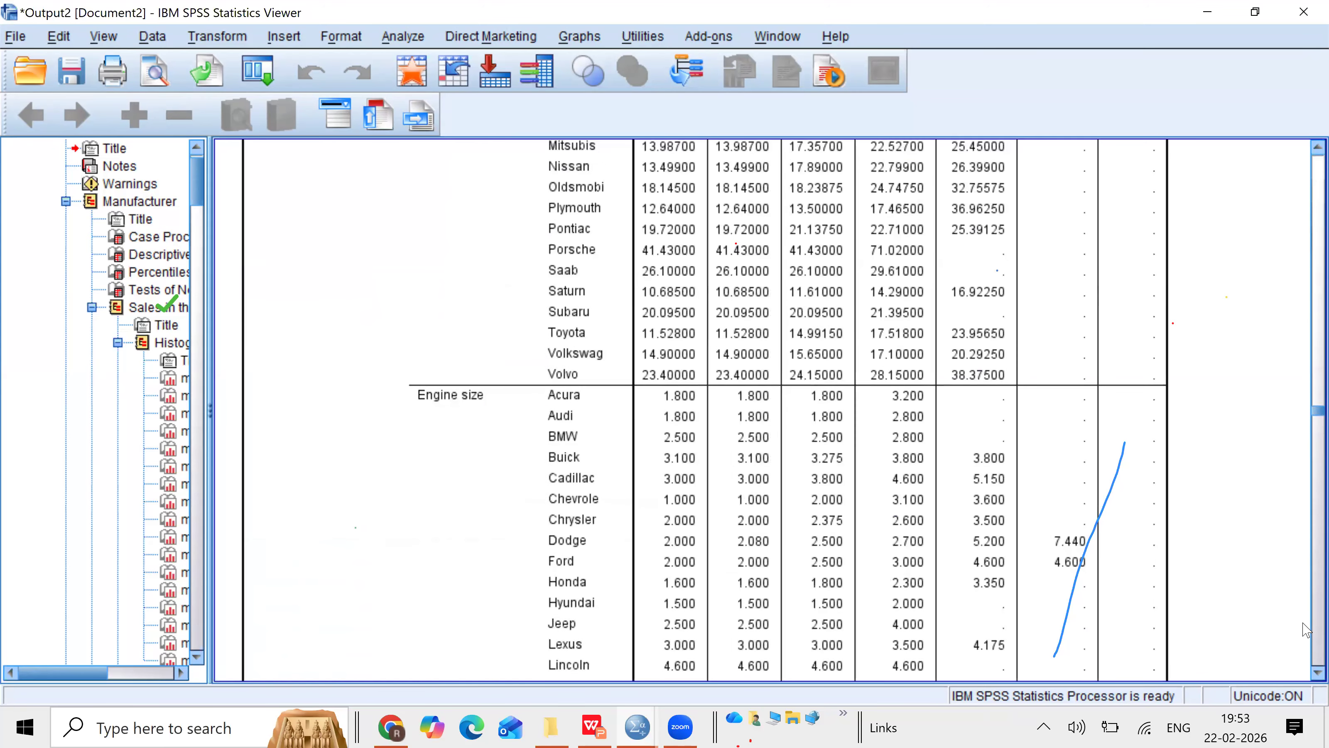
{"action": "scroll", "coordinate": [1307, 630], "scroll_direction": "down", "scroll_amount": 6}
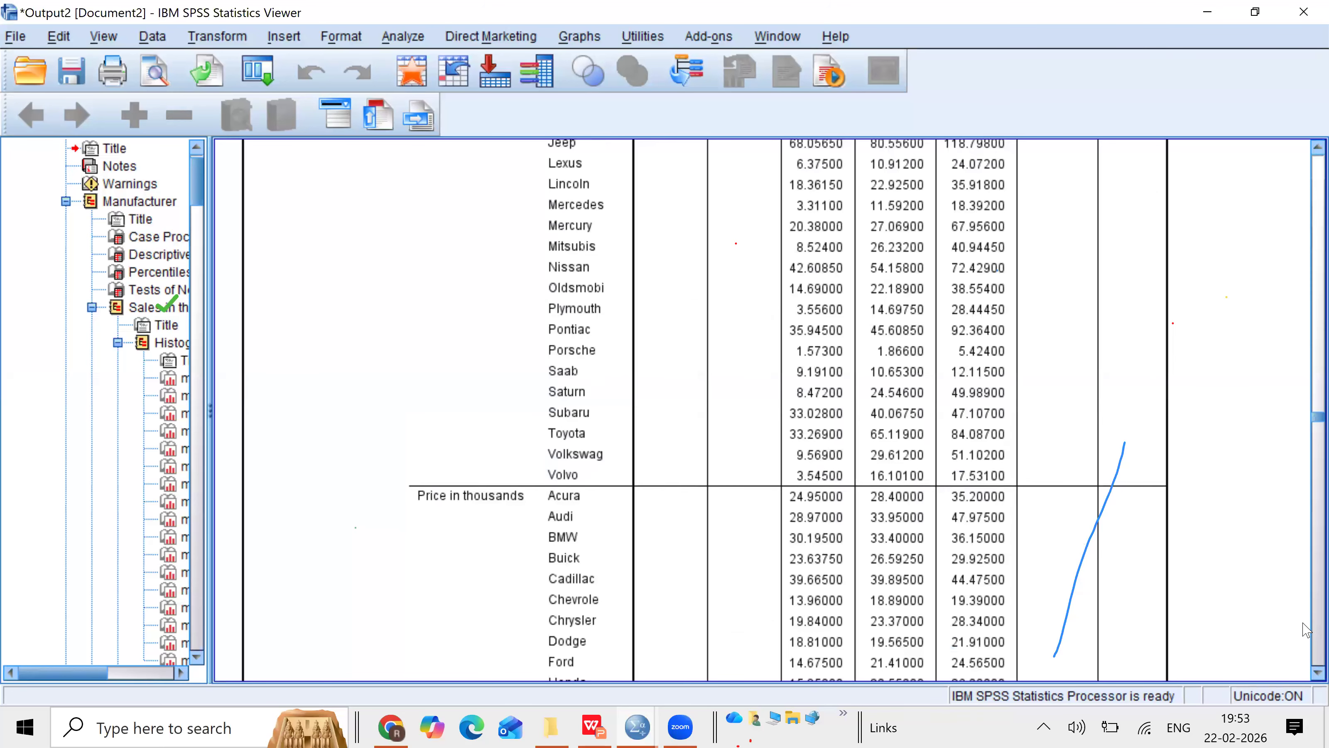
{"action": "scroll", "coordinate": [1307, 630], "scroll_direction": "down", "scroll_amount": 15}
{"action": "scroll", "coordinate": [1306, 630], "scroll_direction": "down", "scroll_amount": 20}
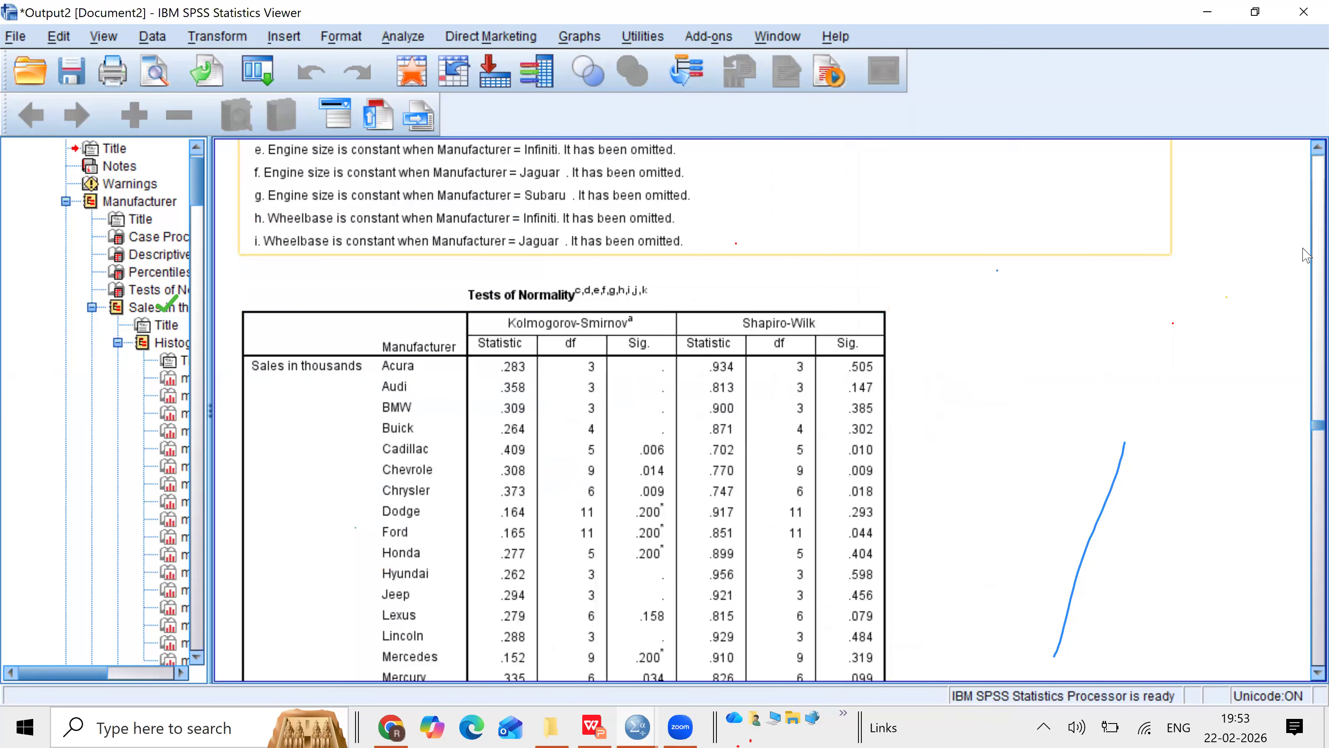
{"action": "left_click", "coordinate": [667, 326]}
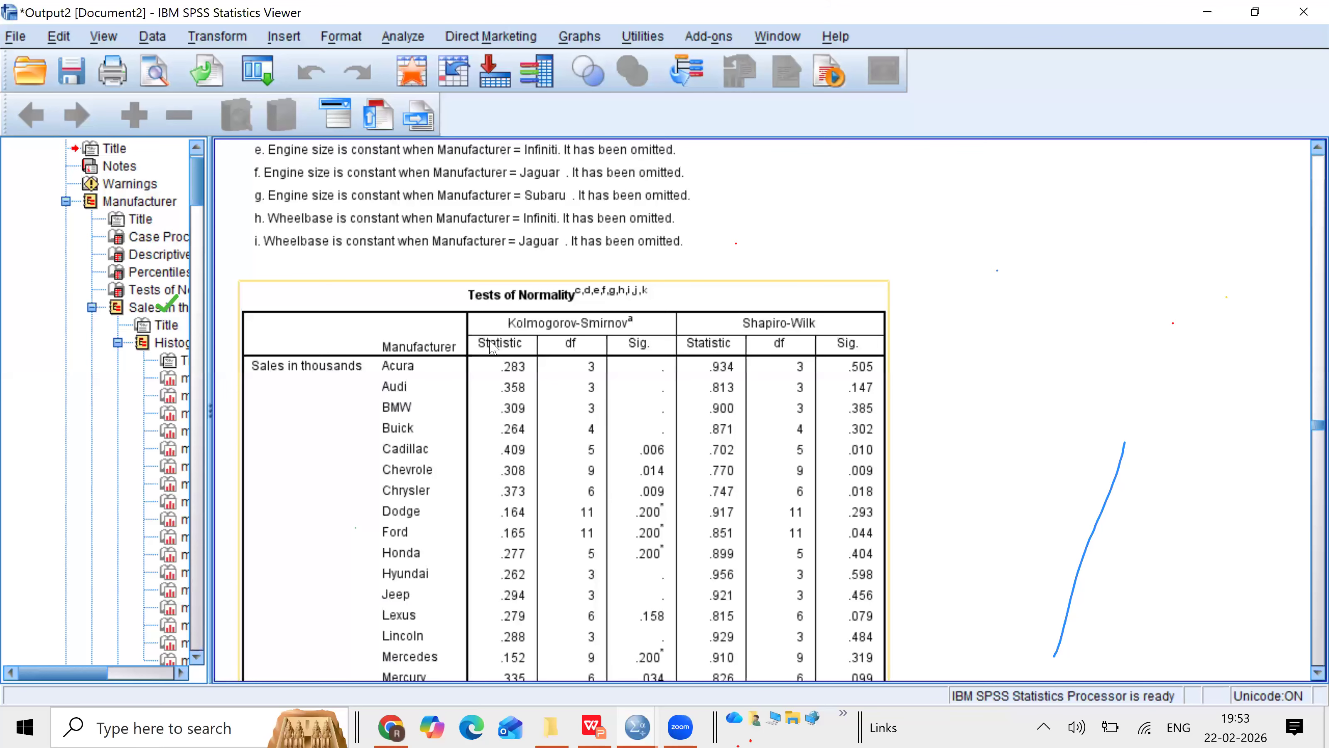
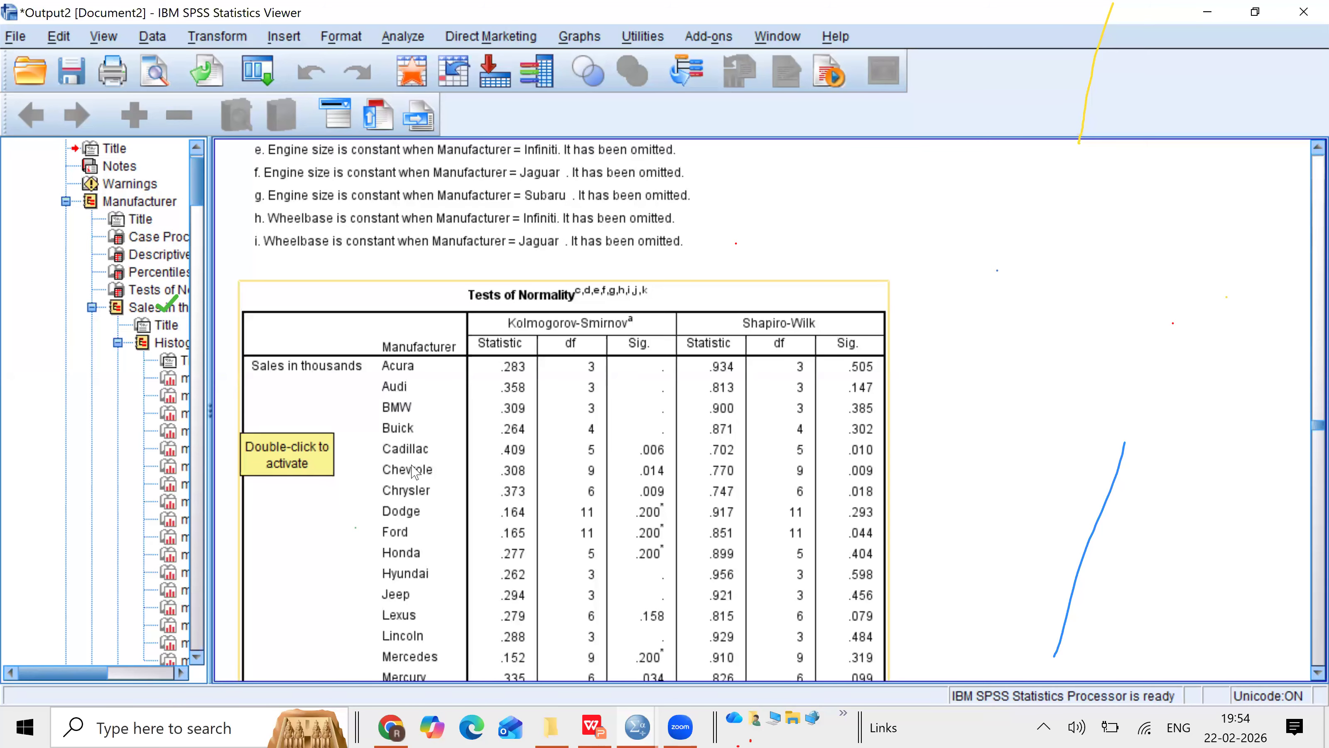
Step: Scroll through the histograms and Normal Q-Q plots of Sales in thousands for each manufacturer
{"action": "scroll", "coordinate": [1305, 653], "scroll_direction": "down", "scroll_amount": 10}
{"action": "scroll", "coordinate": [1305, 653], "scroll_direction": "down", "scroll_amount": 20}
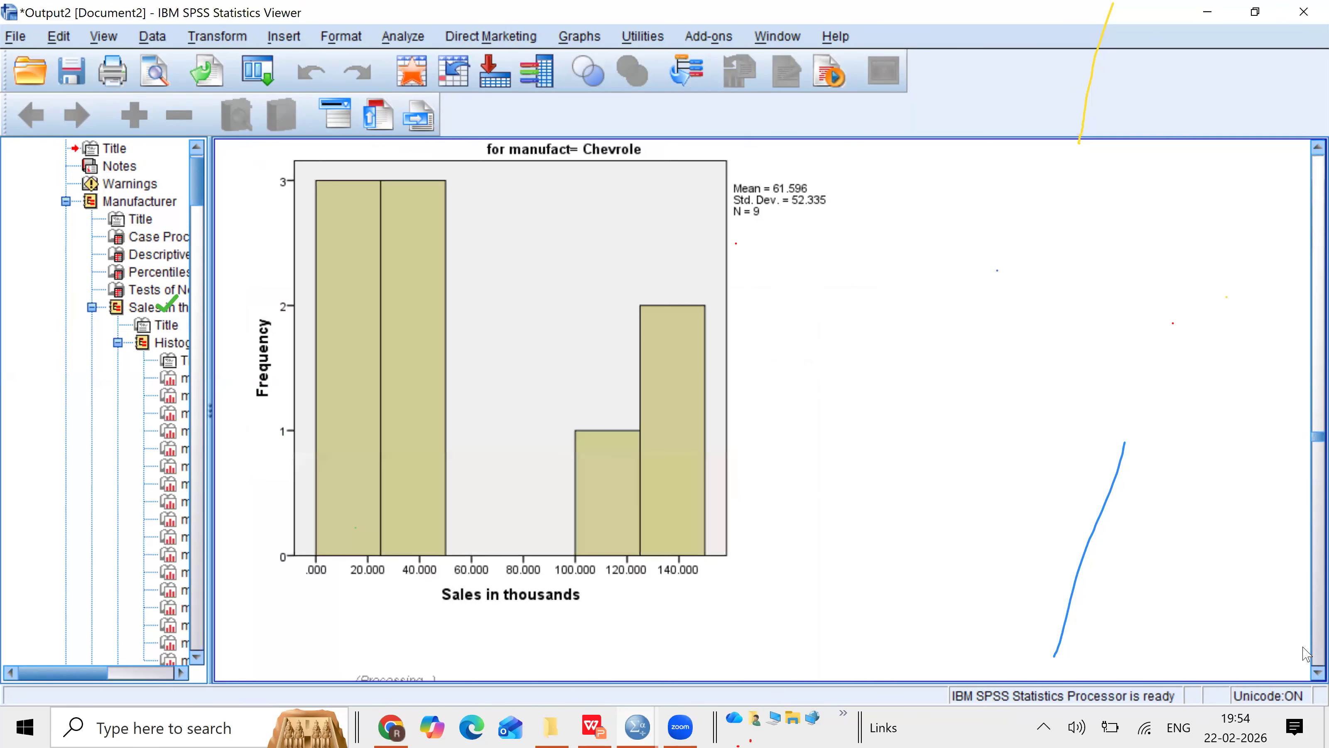
{"action": "scroll", "coordinate": [1305, 653], "scroll_direction": "down", "scroll_amount": 15}
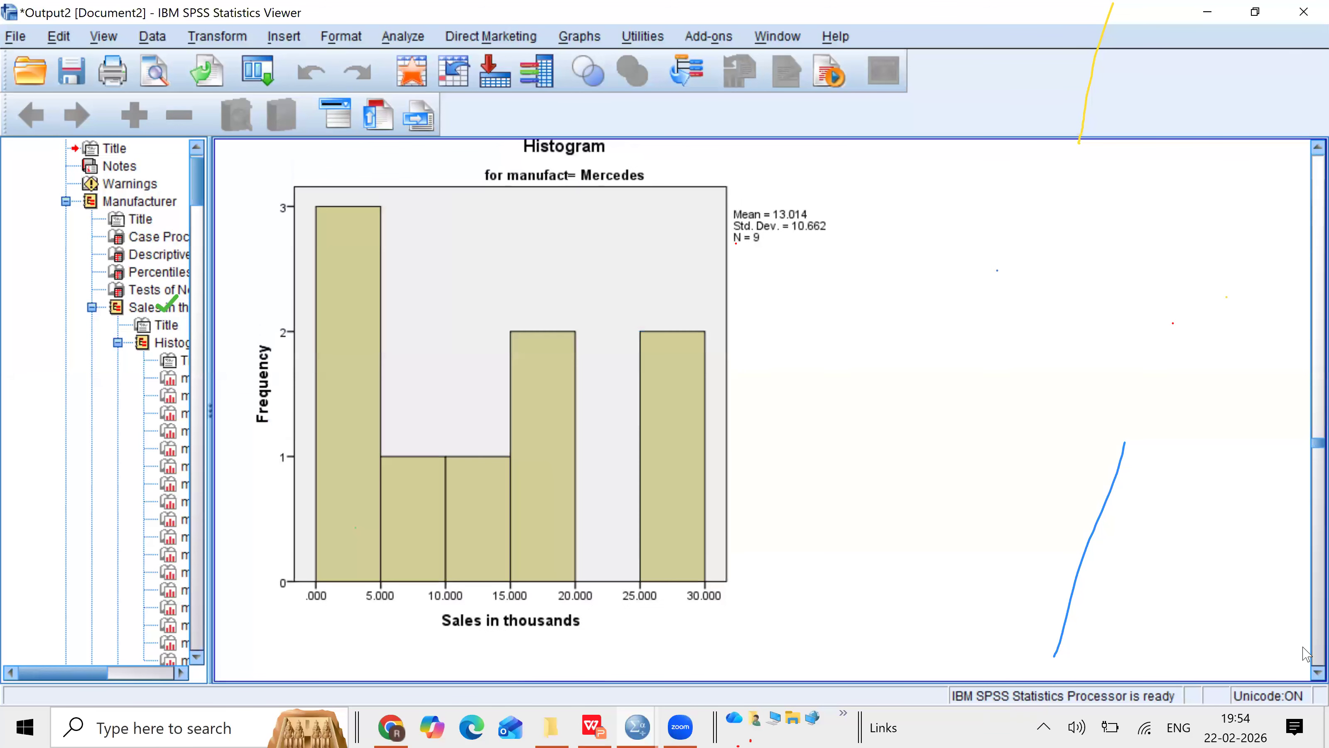
{"action": "scroll", "coordinate": [1304, 653], "scroll_direction": "down", "scroll_amount": 20}
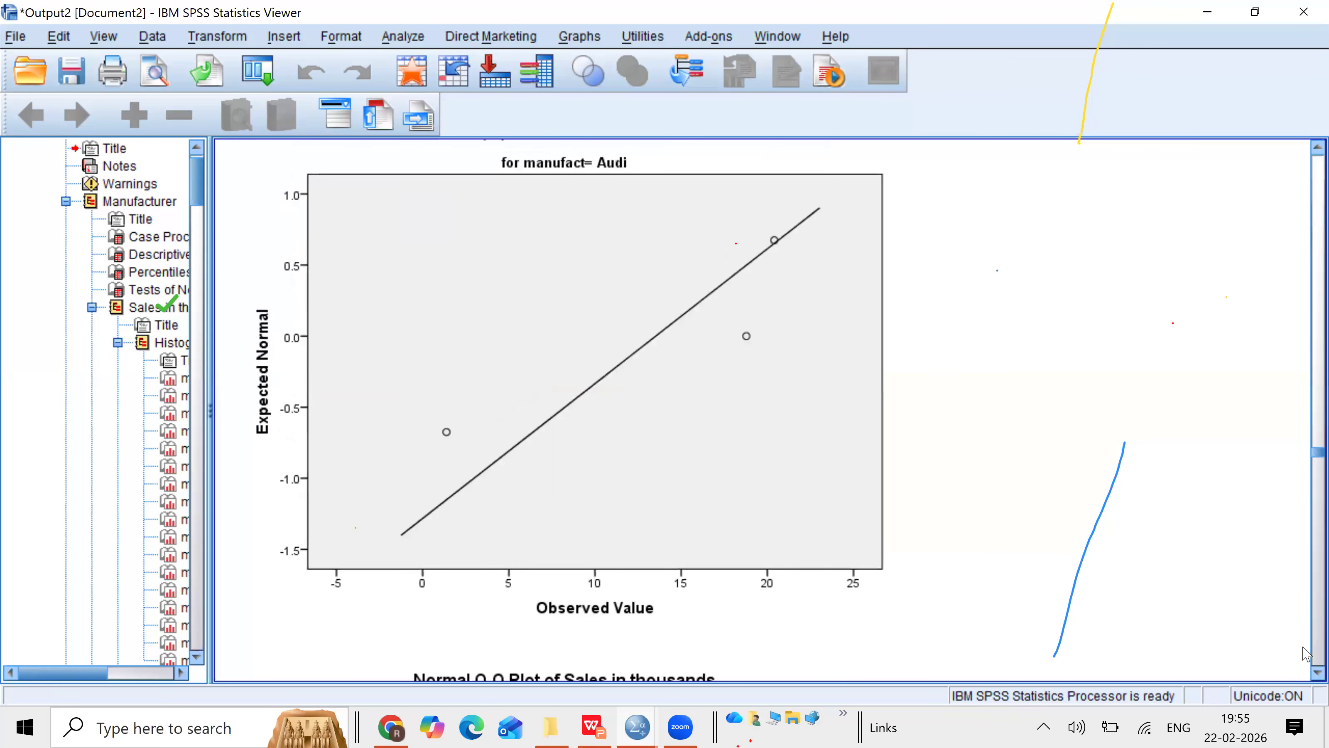
{"action": "scroll", "coordinate": [1305, 653], "scroll_direction": "down", "scroll_amount": 10}
{"action": "scroll", "coordinate": [1305, 653], "scroll_direction": "down", "scroll_amount": 15}
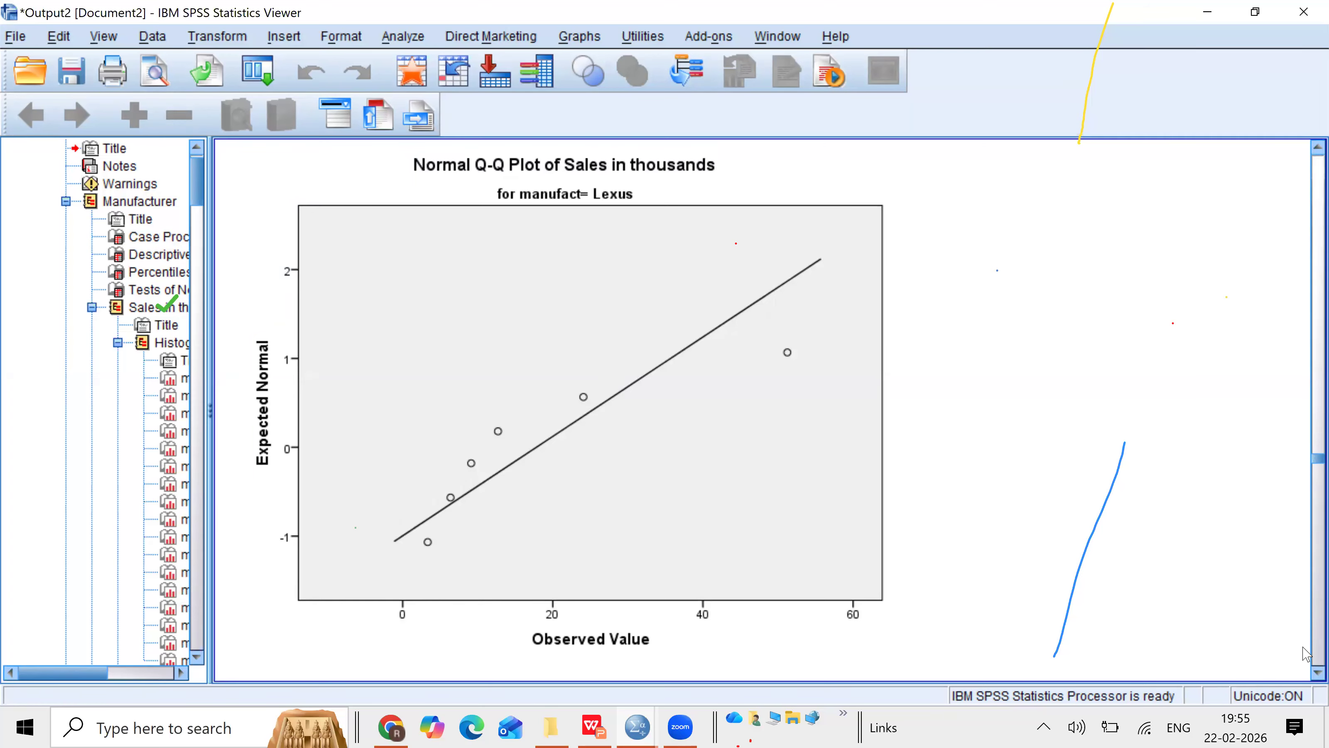
{"action": "left_click", "coordinate": [741, 393]}
{"action": "left_click", "coordinate": [583, 46]}
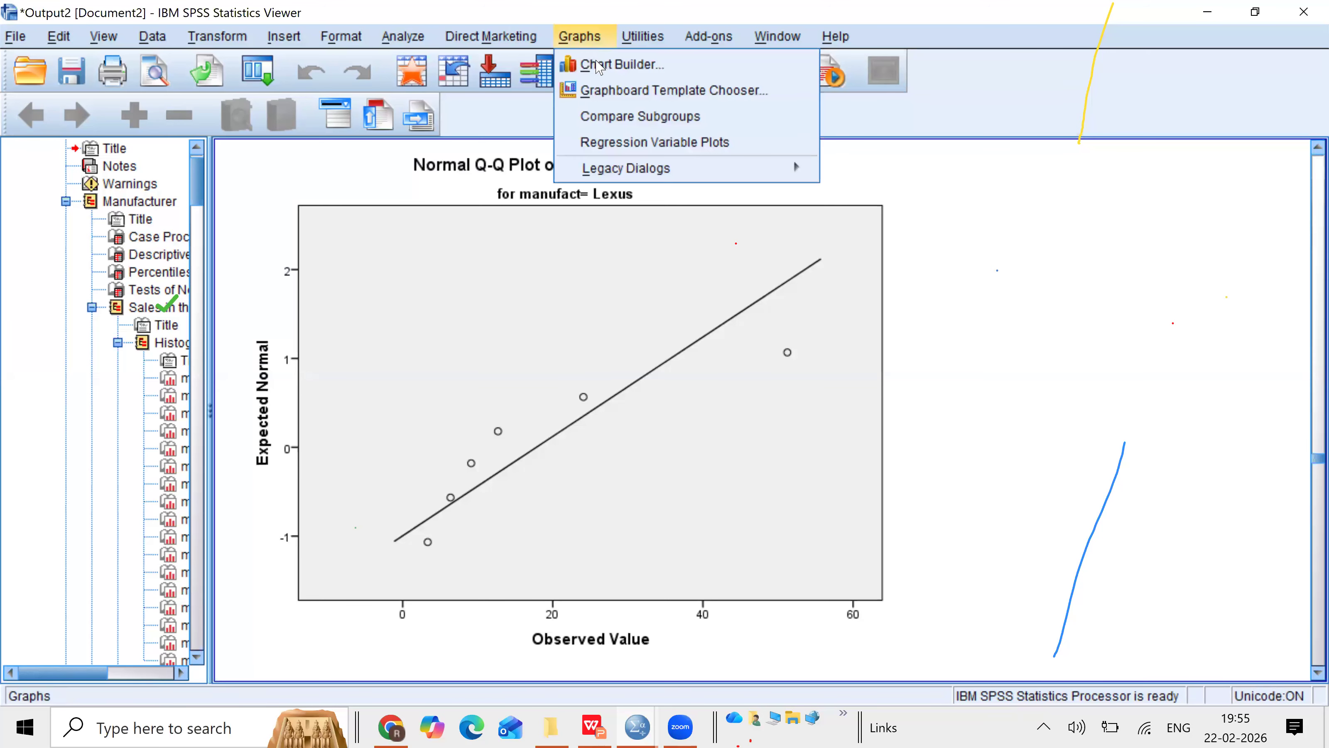
{"action": "left_click", "coordinate": [596, 65]}
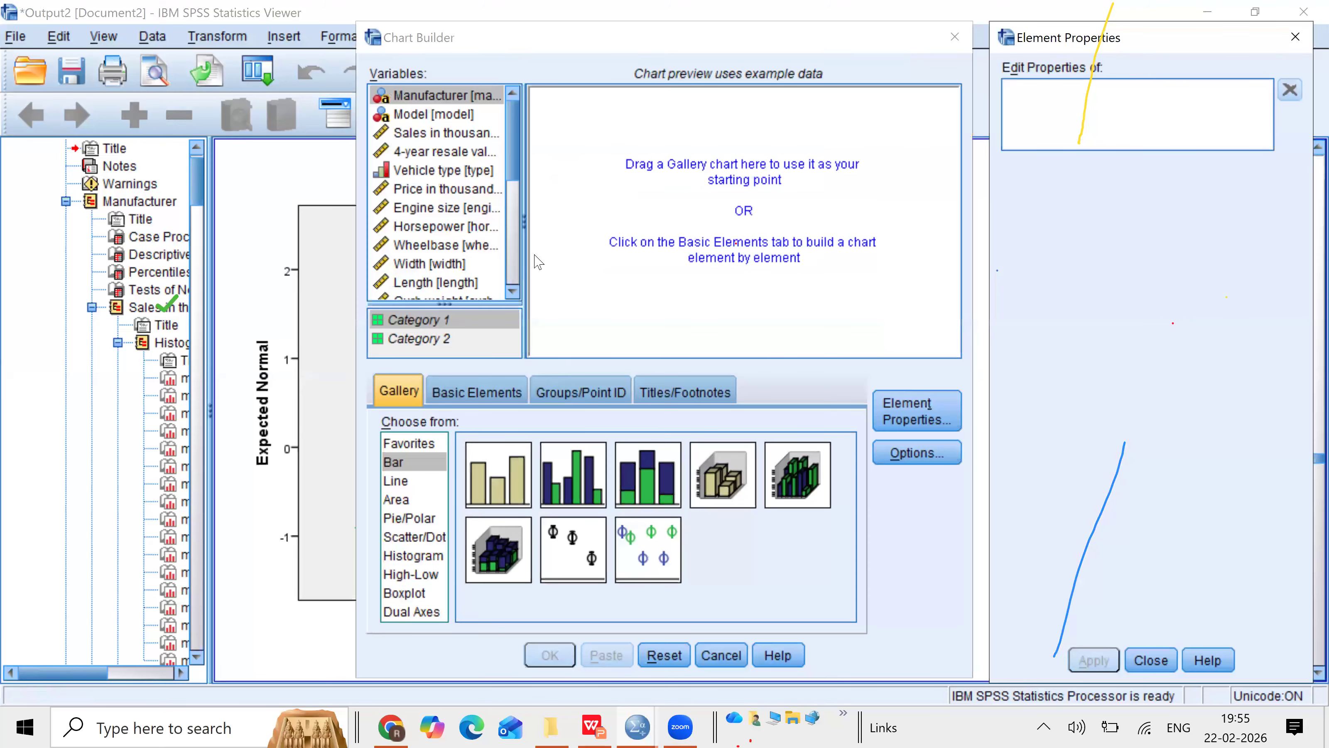
{"action": "left_click", "coordinate": [959, 45]}
{"action": "left_click", "coordinate": [959, 45]}
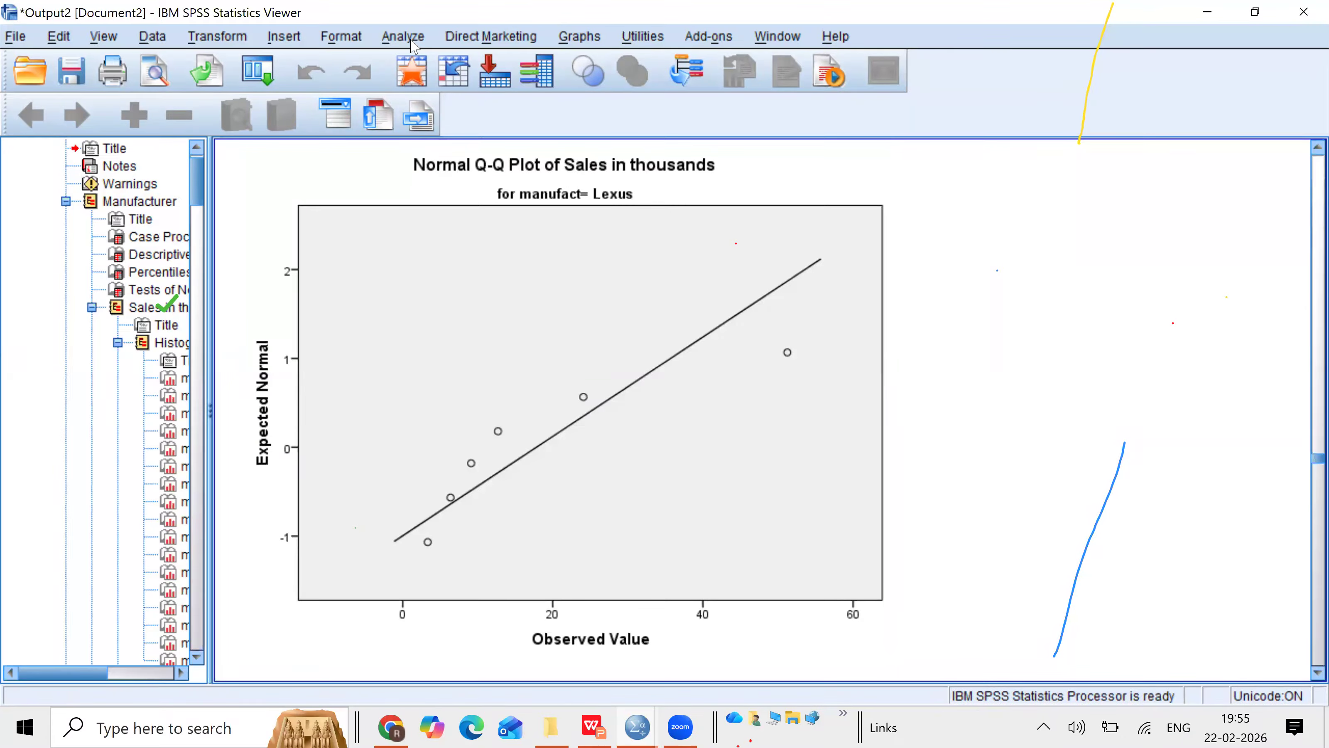
Step: Build a simple boxplot of Sales in thousands by Vehicle type in Chart Builder
{"action": "left_click", "coordinate": [591, 41]}
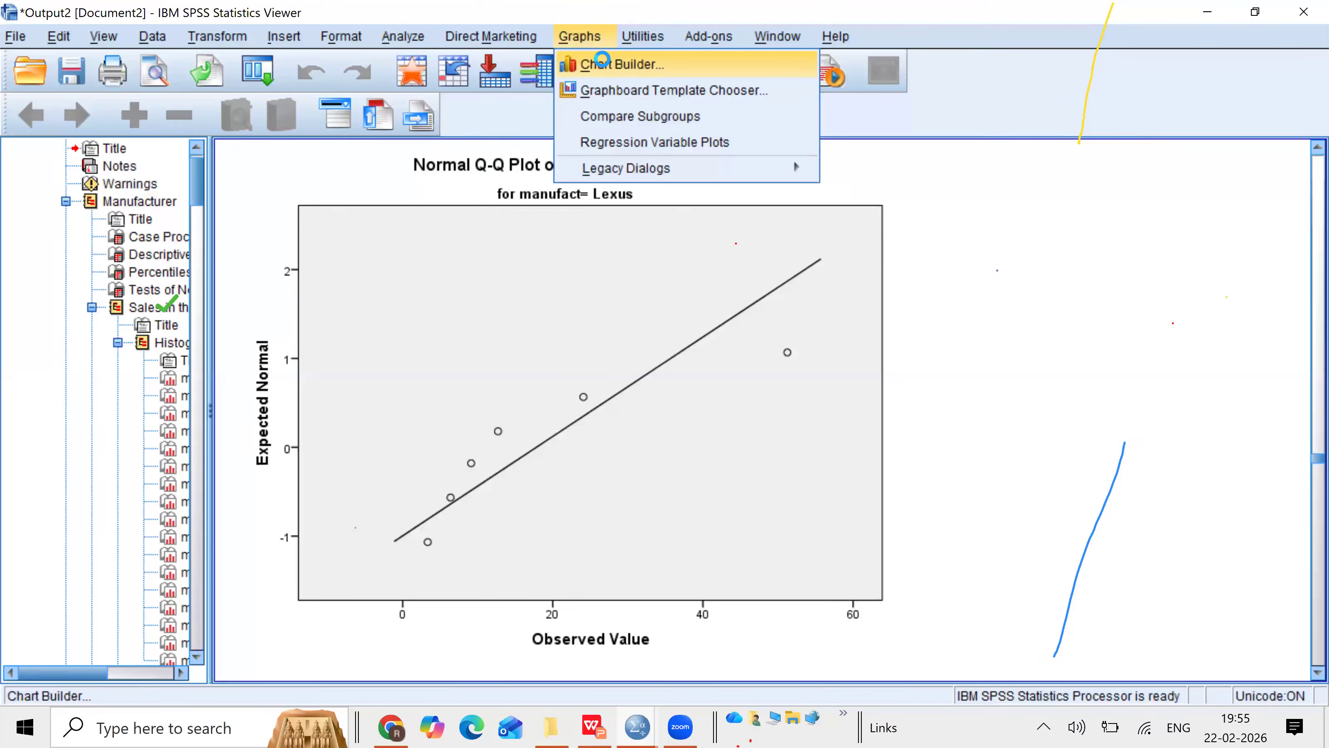
{"action": "left_click", "coordinate": [604, 66]}
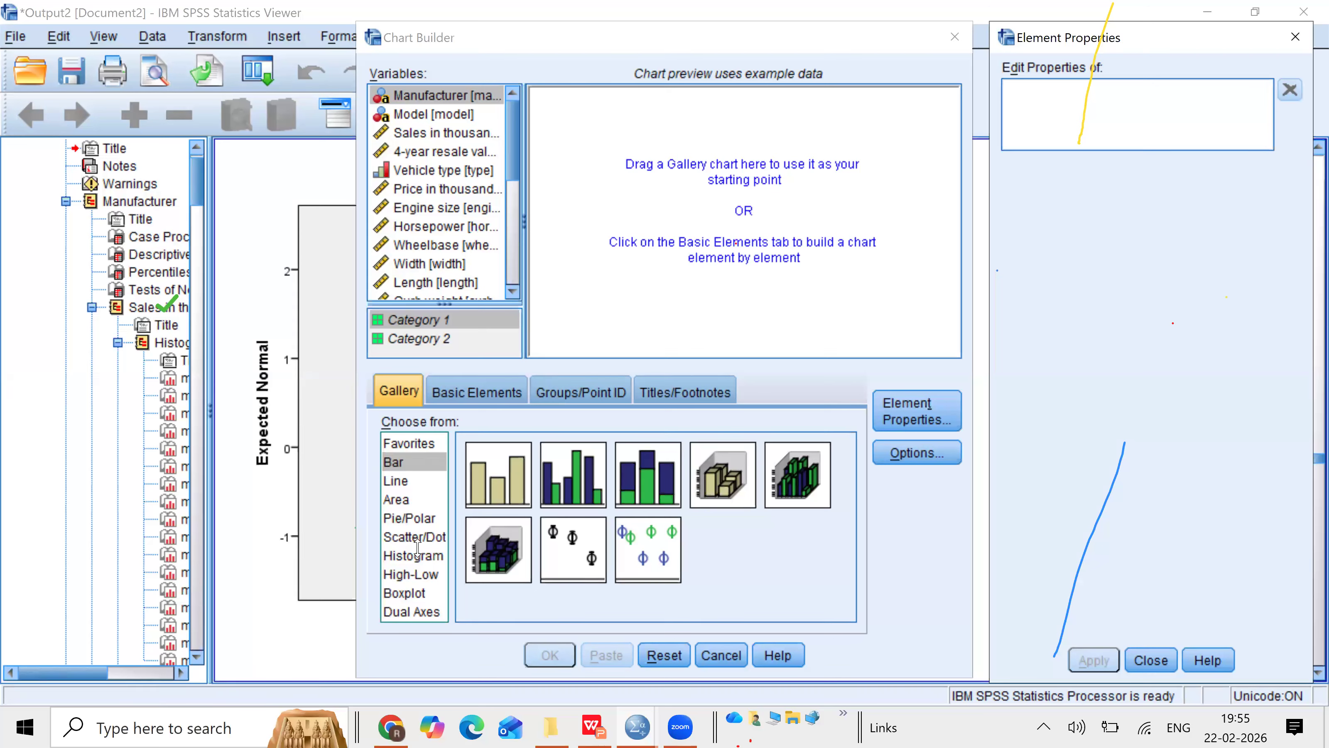
{"action": "left_click", "coordinate": [415, 593]}
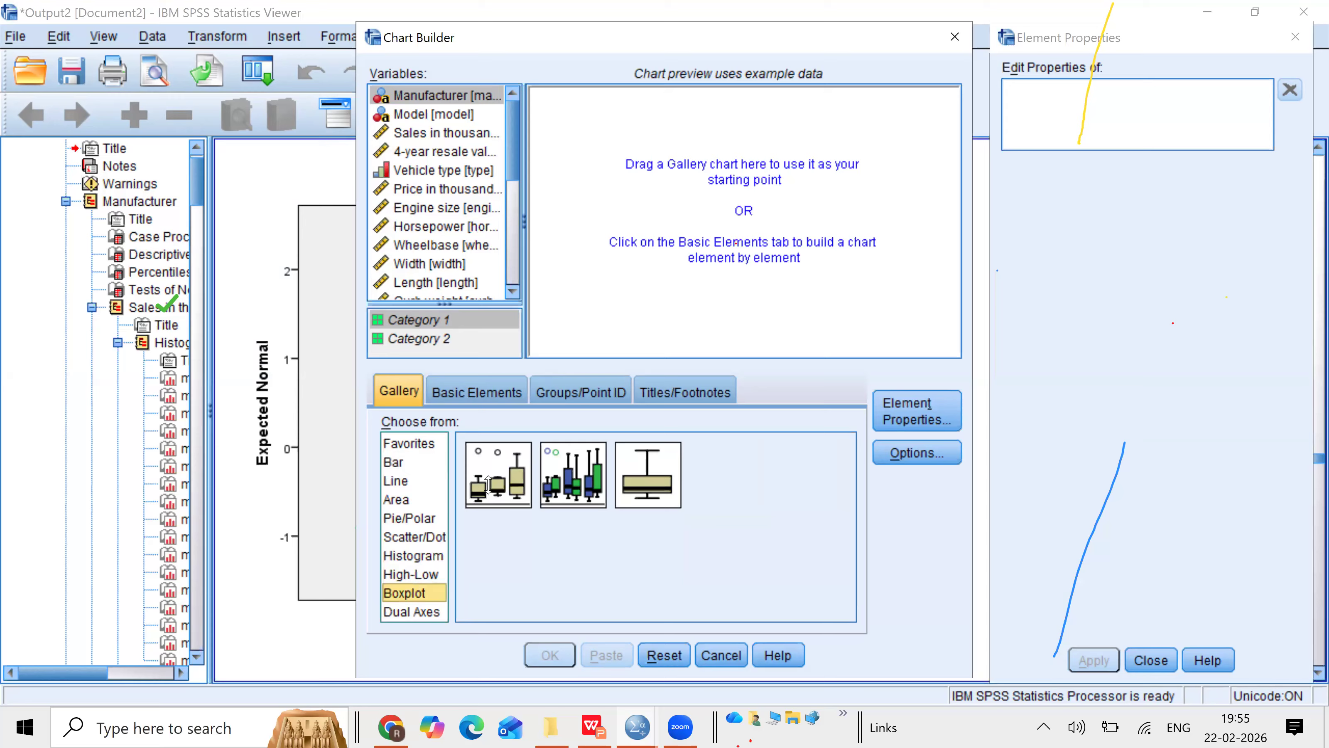
{"action": "left_click_drag", "start_coordinate": [488, 484], "coordinate": [710, 210]}
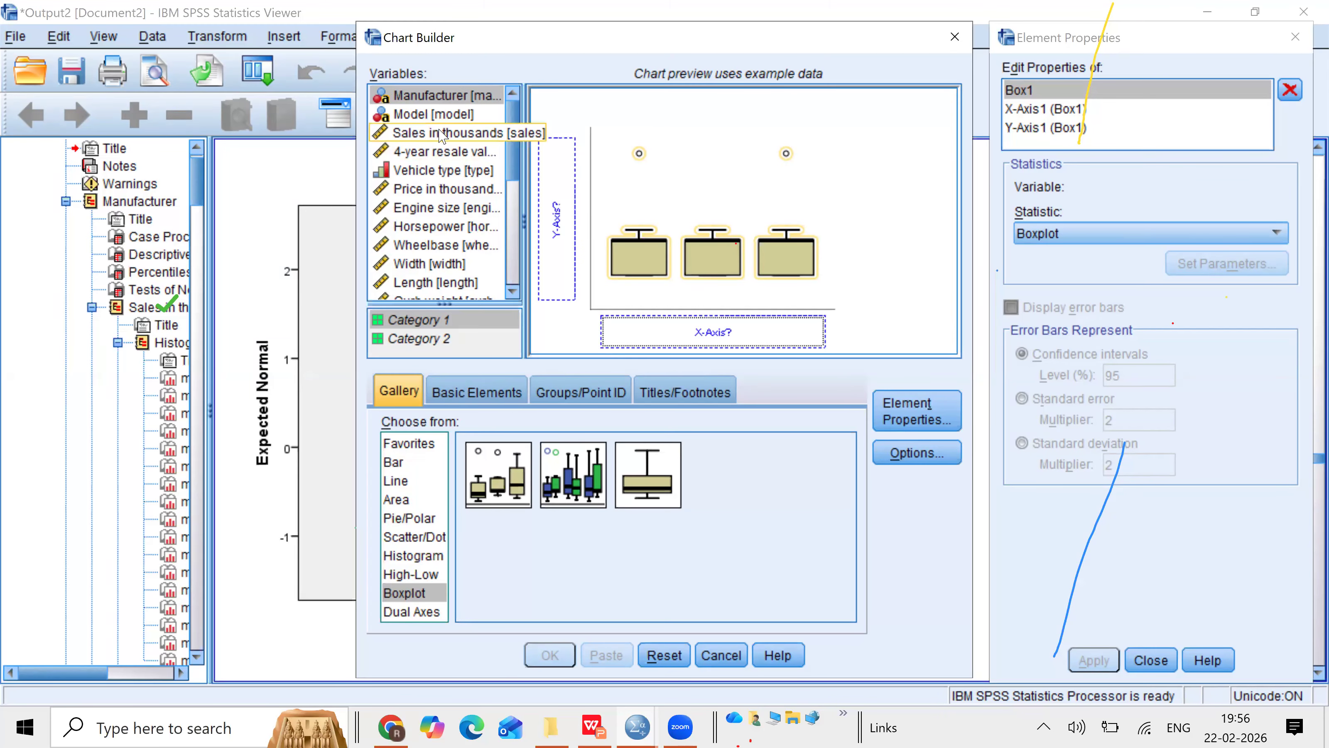
{"action": "left_click_drag", "start_coordinate": [439, 135], "coordinate": [556, 199]}
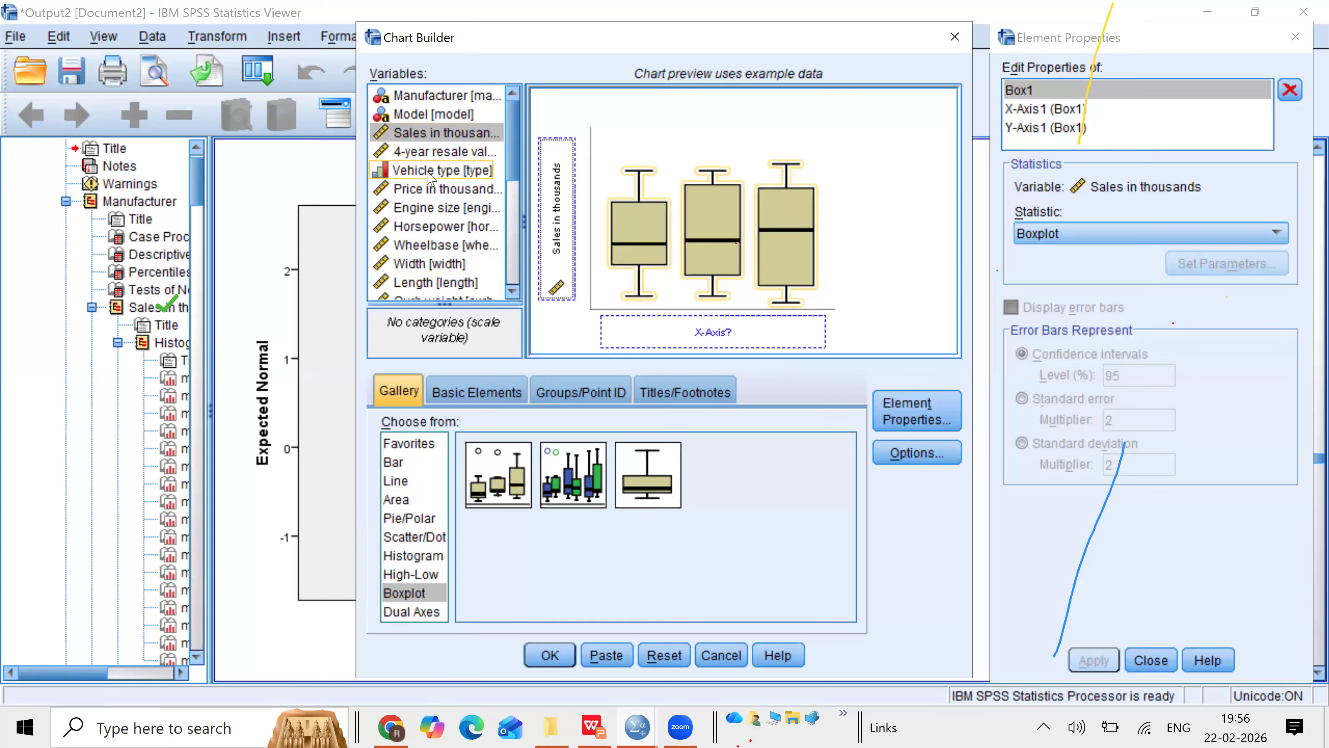
{"action": "left_click_drag", "start_coordinate": [428, 172], "coordinate": [695, 332]}
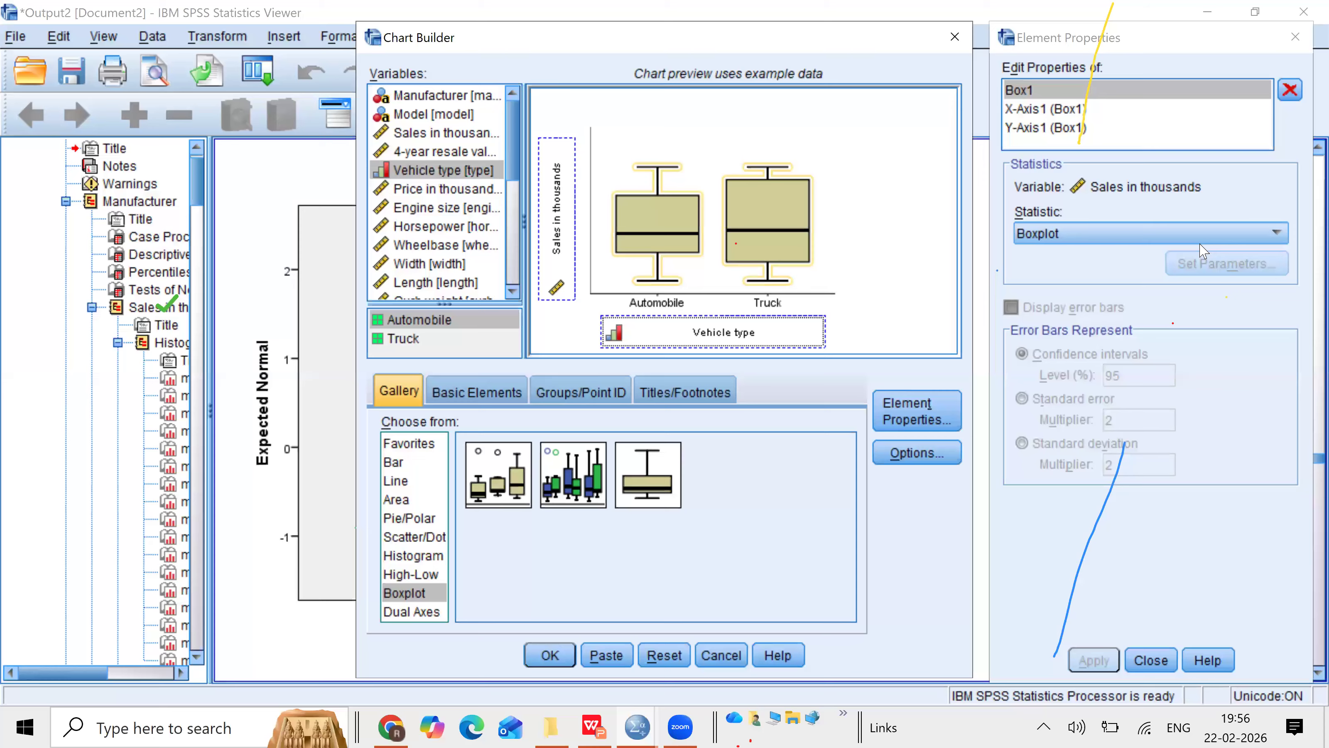
{"action": "left_click", "coordinate": [560, 657]}
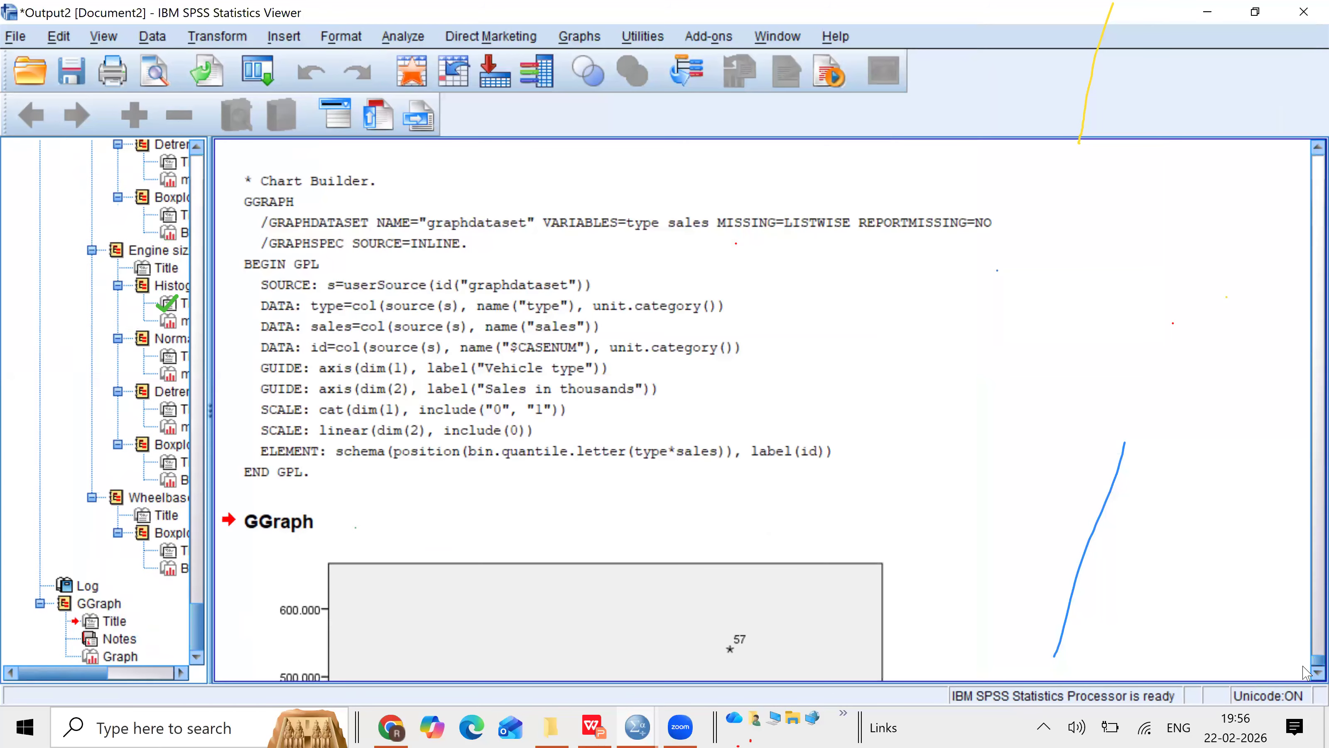
Step: Open the boxplot in the Chart Editor and transpose its axes so the boxes run horizontally
{"action": "scroll", "coordinate": [1305, 680], "scroll_direction": "down", "scroll_amount": 1}
{"action": "scroll", "coordinate": [1304, 679], "scroll_direction": "down", "scroll_amount": 6}
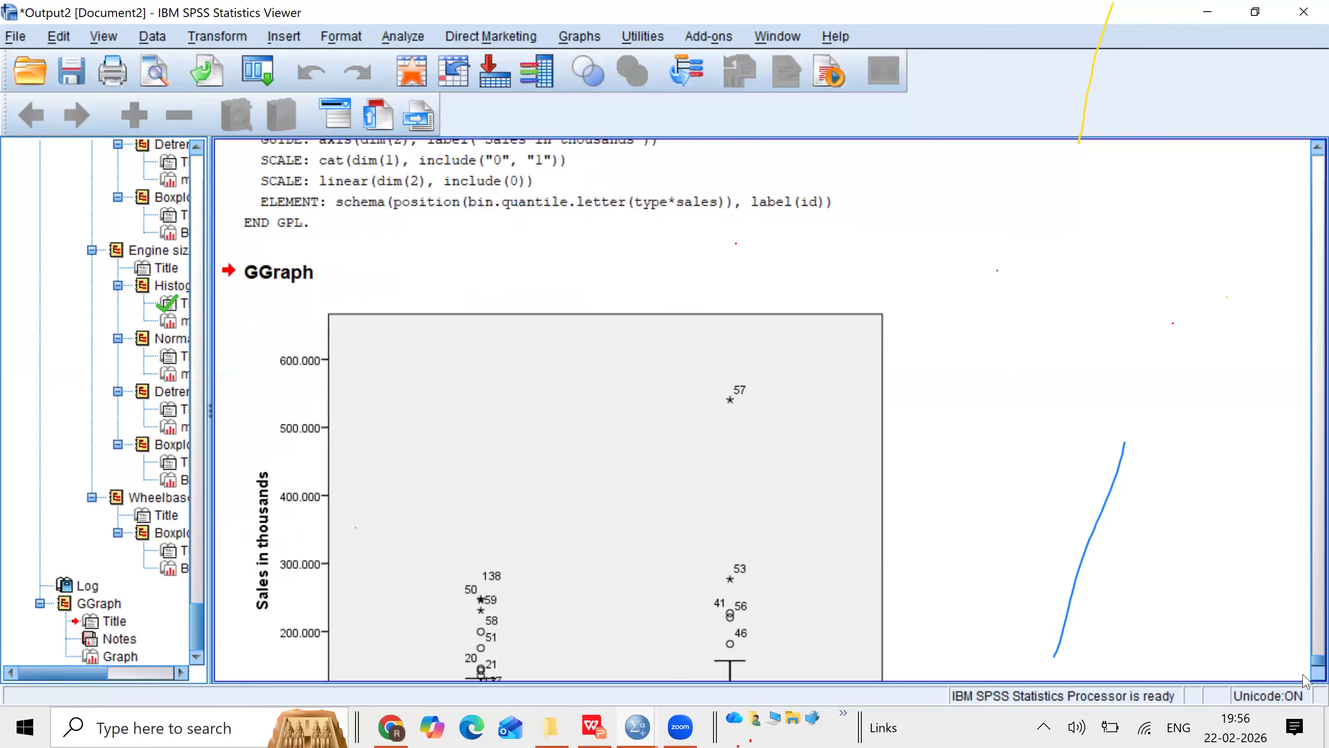
{"action": "left_click", "coordinate": [824, 617]}
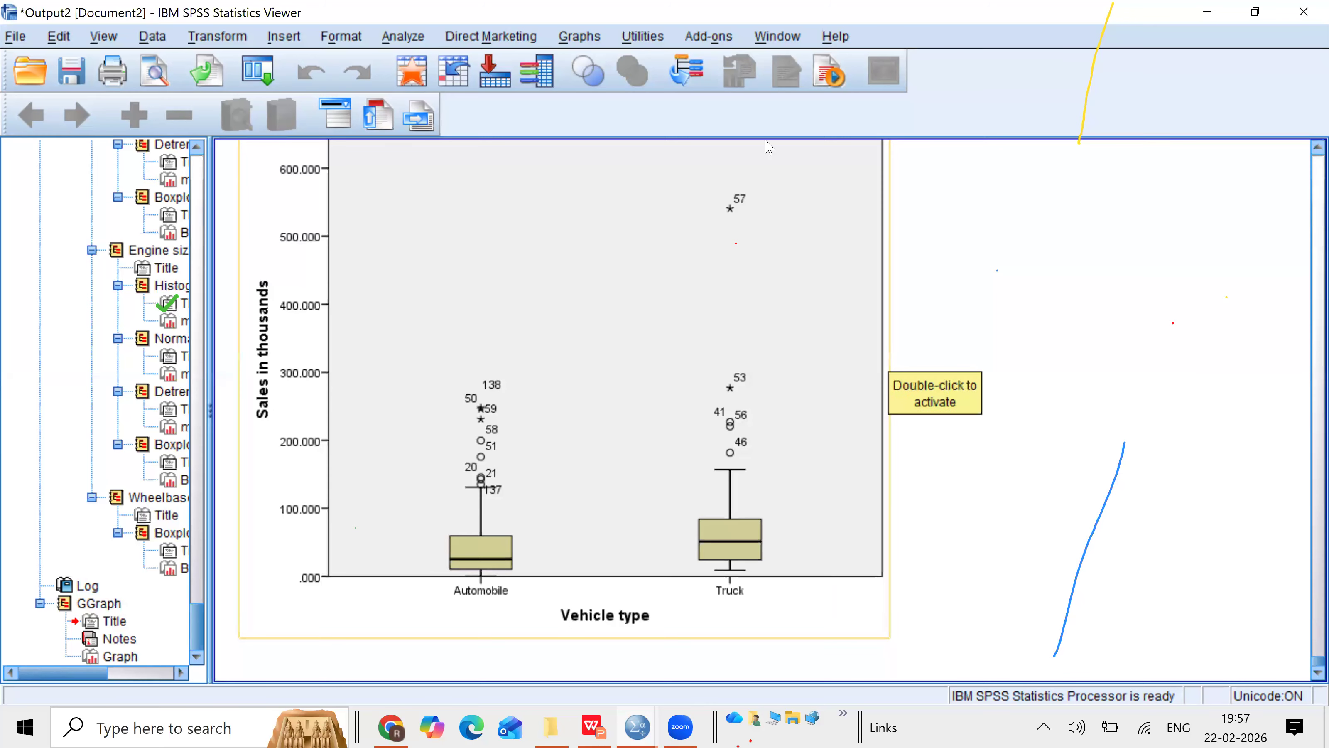
{"action": "left_click", "coordinate": [675, 276]}
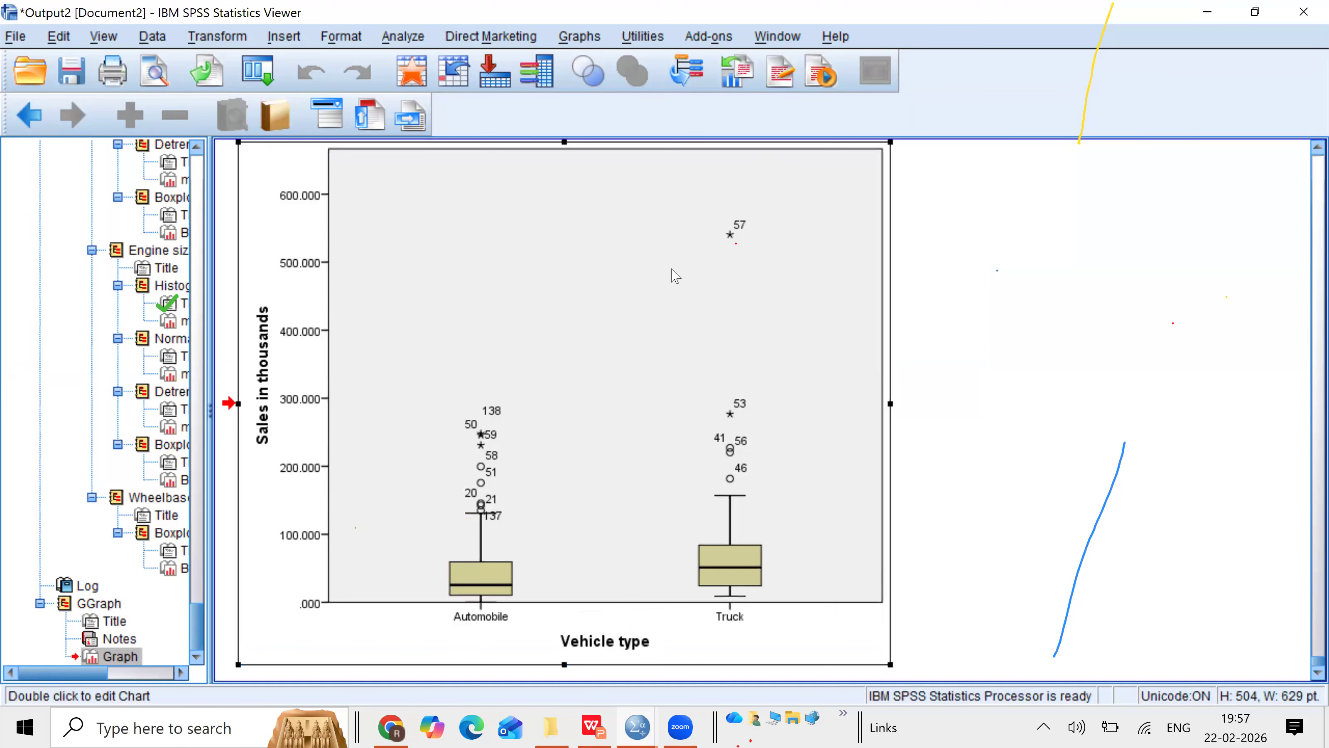
{"action": "double_click", "coordinate": [675, 276]}
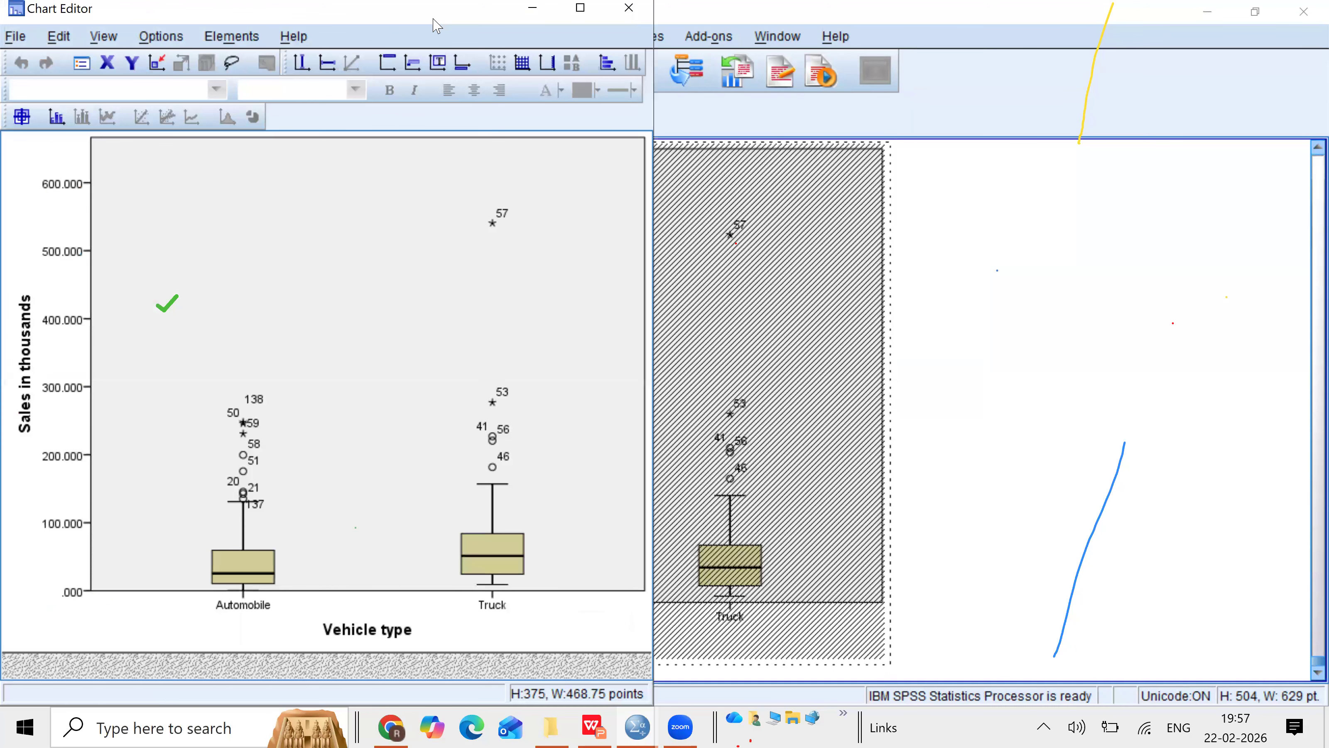
{"action": "left_click", "coordinate": [162, 37]}
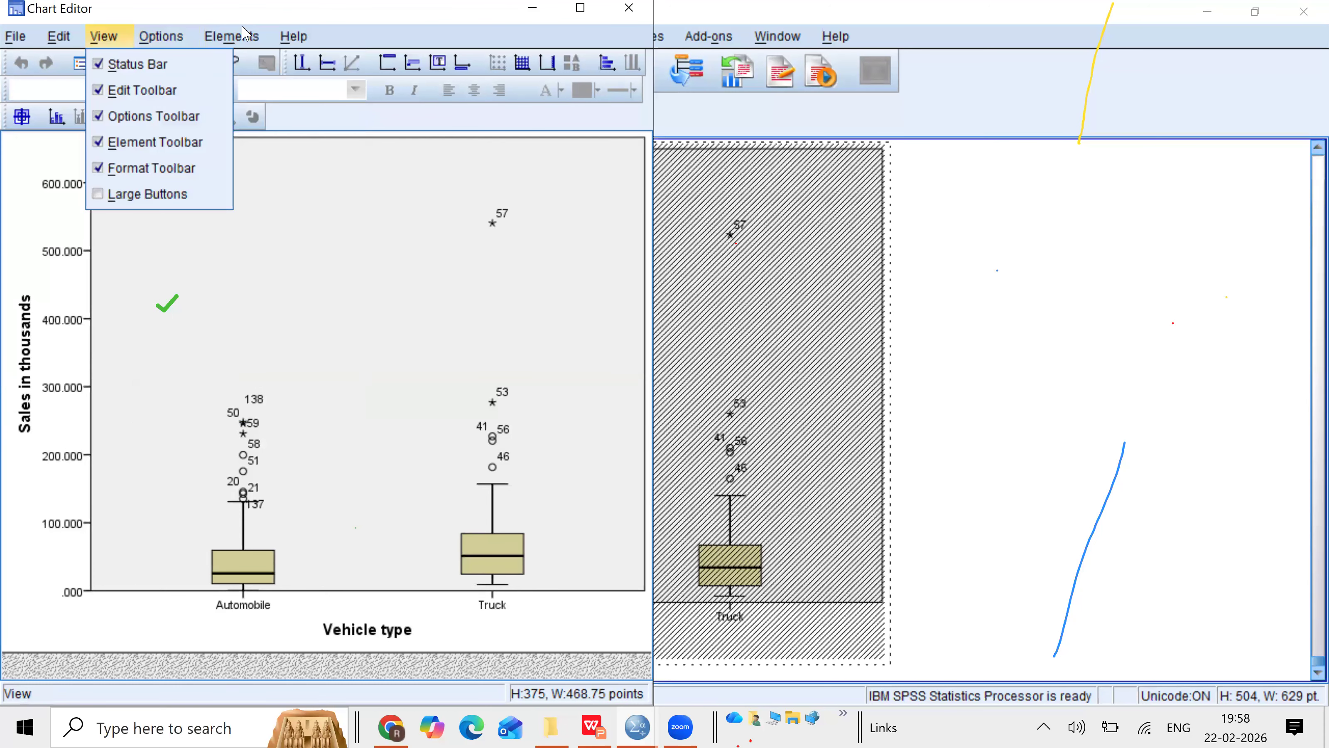
{"action": "mouse_move", "coordinate": [250, 35]}
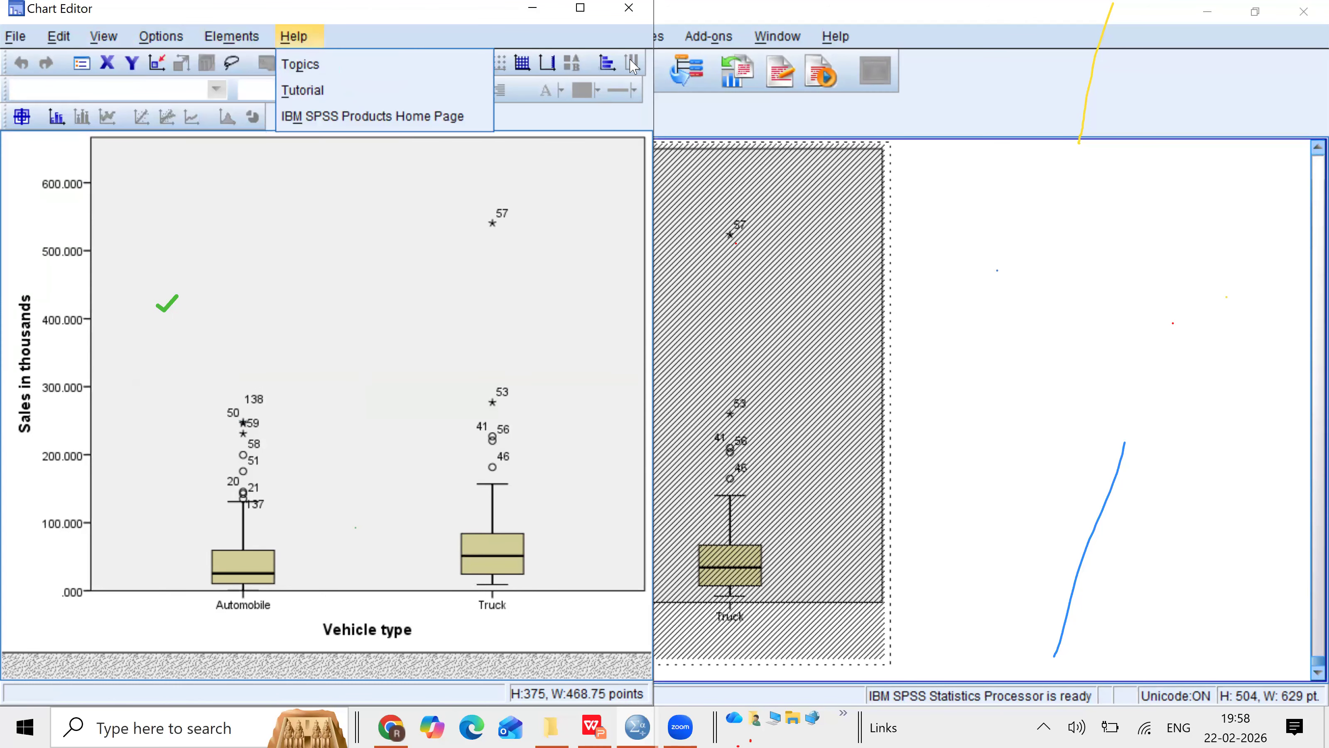
{"action": "left_click", "coordinate": [607, 63]}
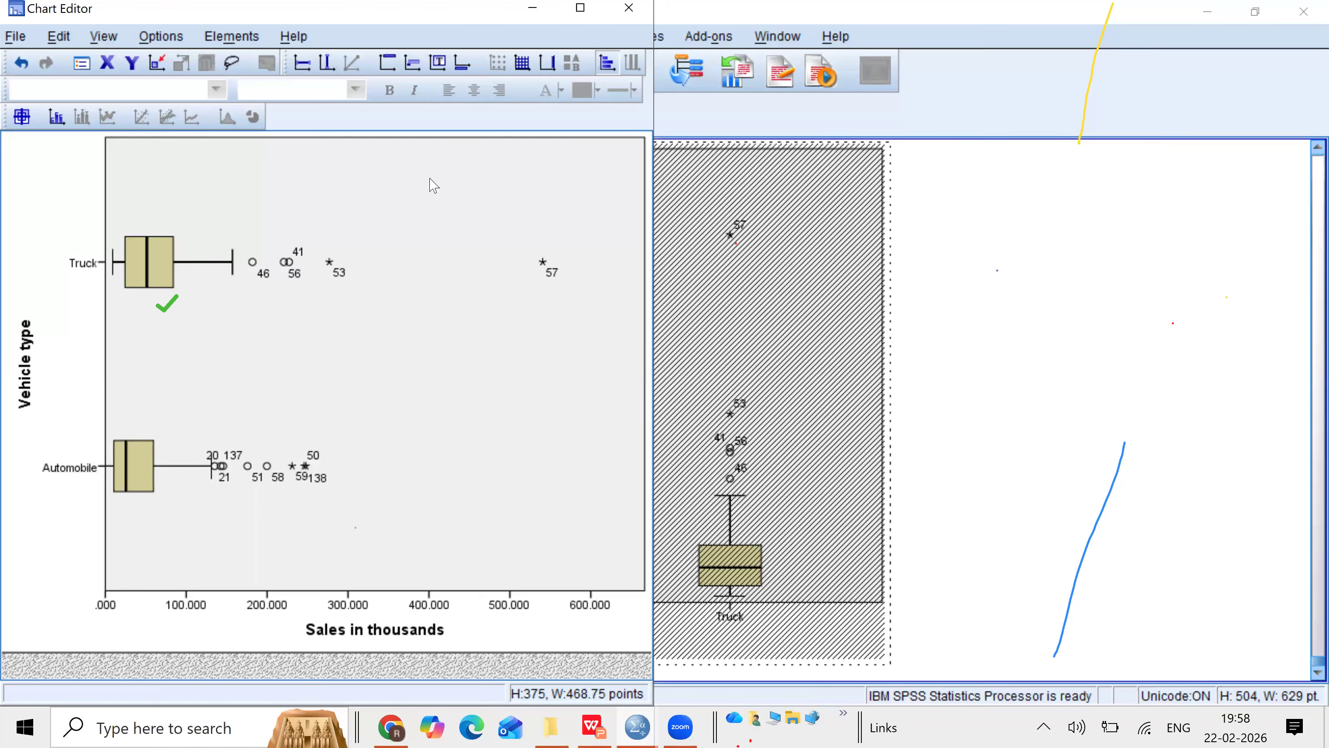
{"action": "left_click", "coordinate": [623, 21]}
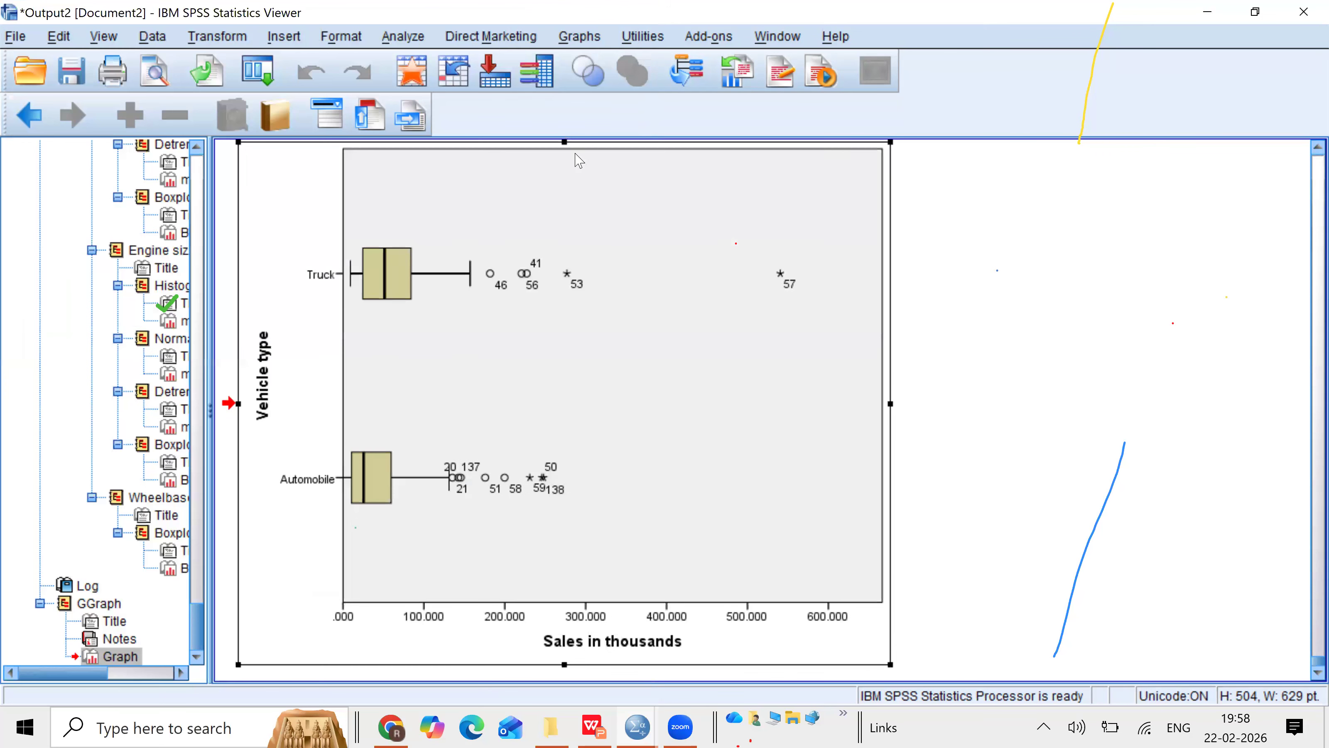
Step: Build a simple bar chart of mean Price in thousands by Model in Chart Builder
{"action": "left_click", "coordinate": [582, 38]}
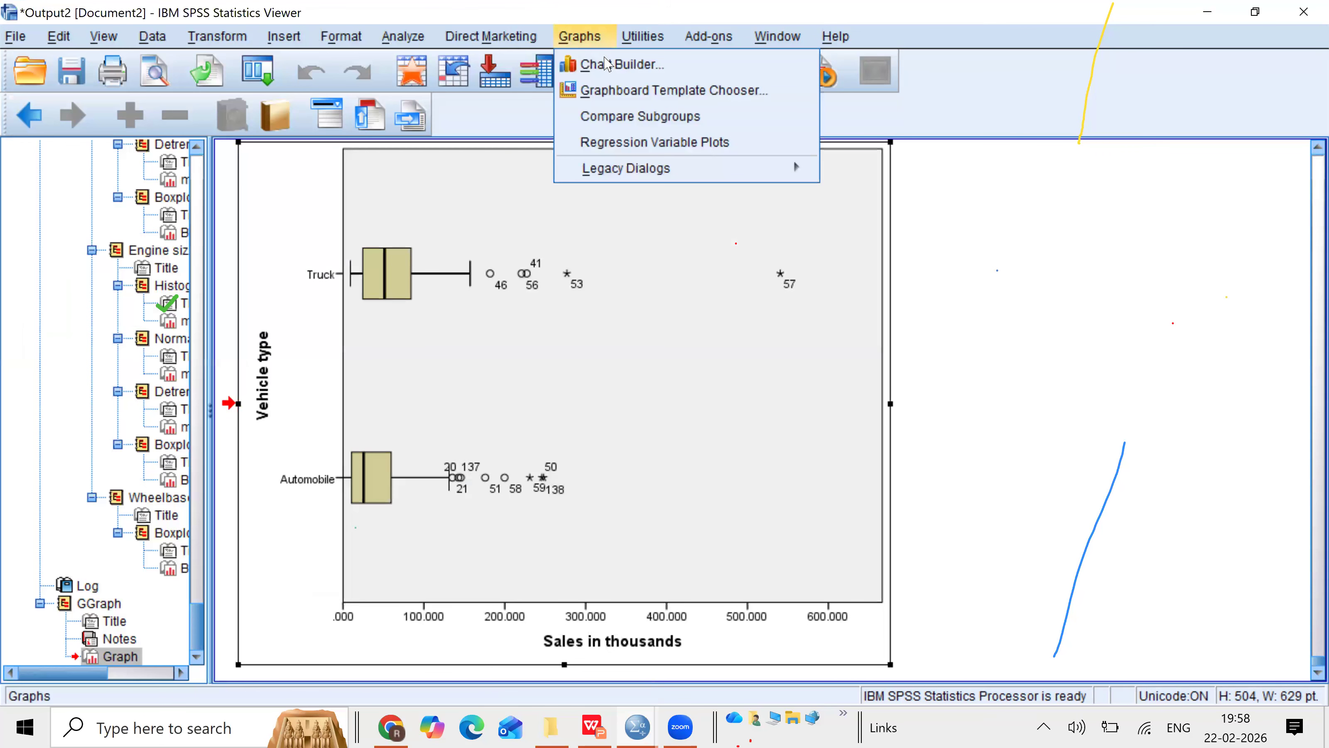
{"action": "left_click", "coordinate": [607, 64]}
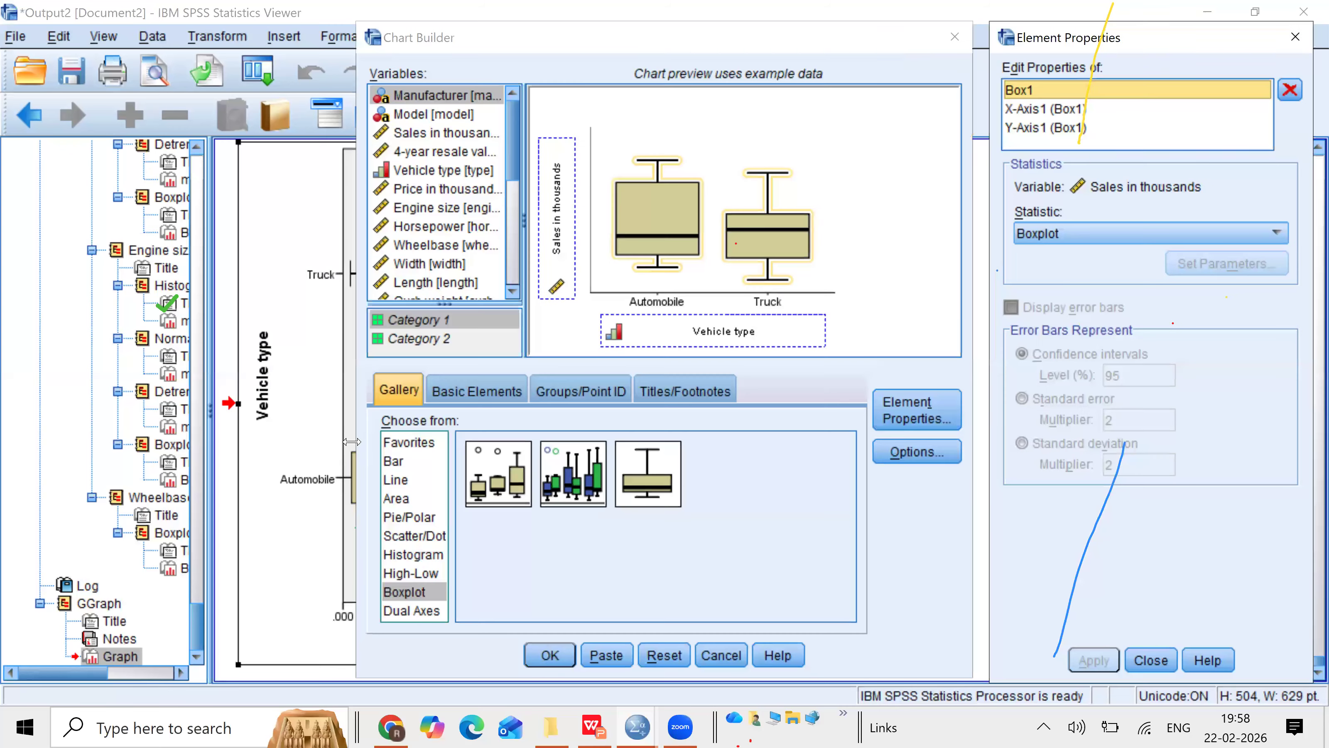
{"action": "left_click", "coordinate": [396, 461]}
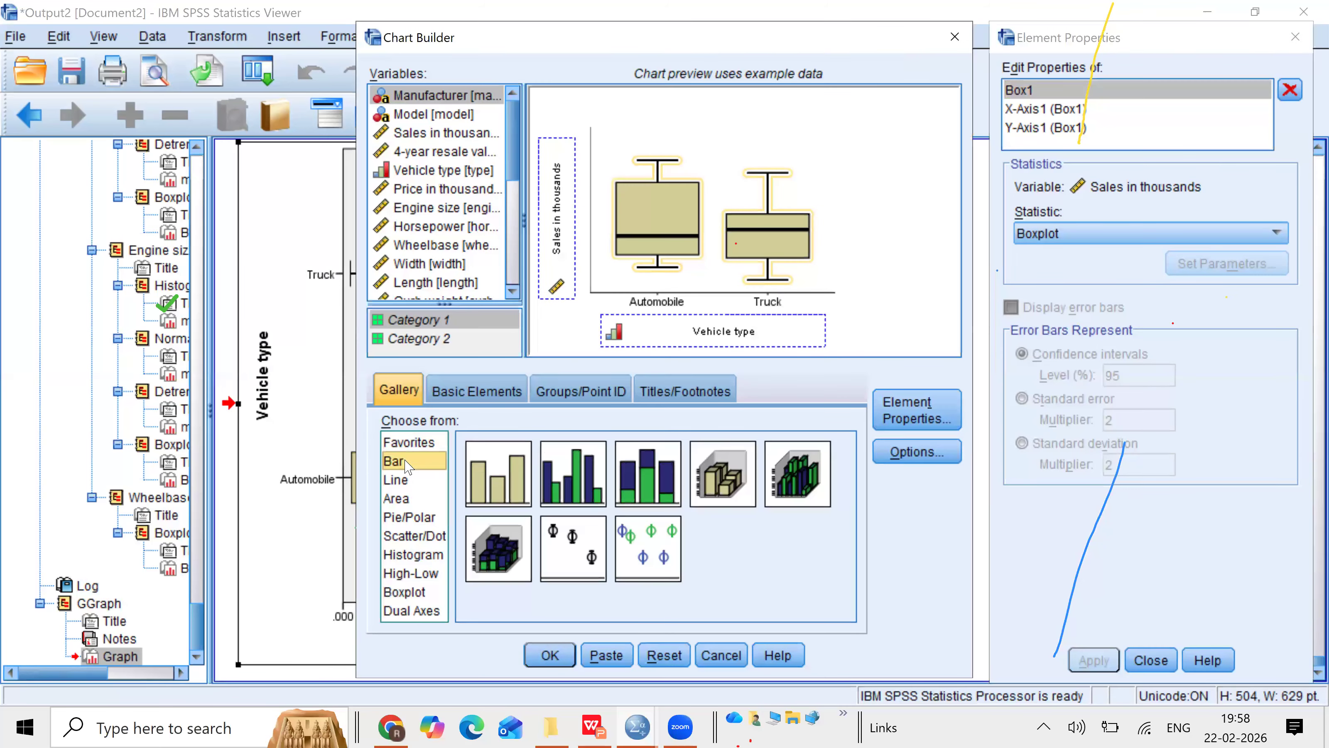
{"action": "left_click", "coordinate": [503, 479]}
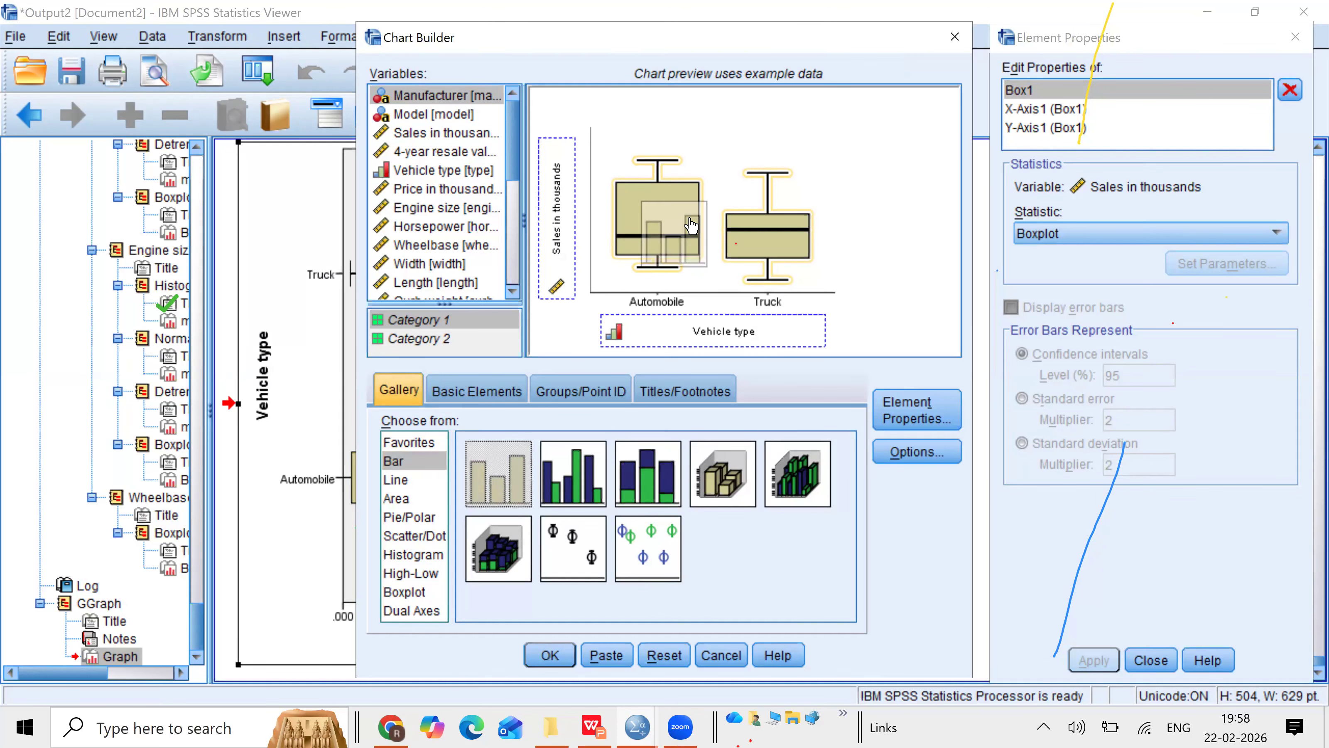
{"action": "left_click_drag", "start_coordinate": [692, 224], "coordinate": [692, 223]}
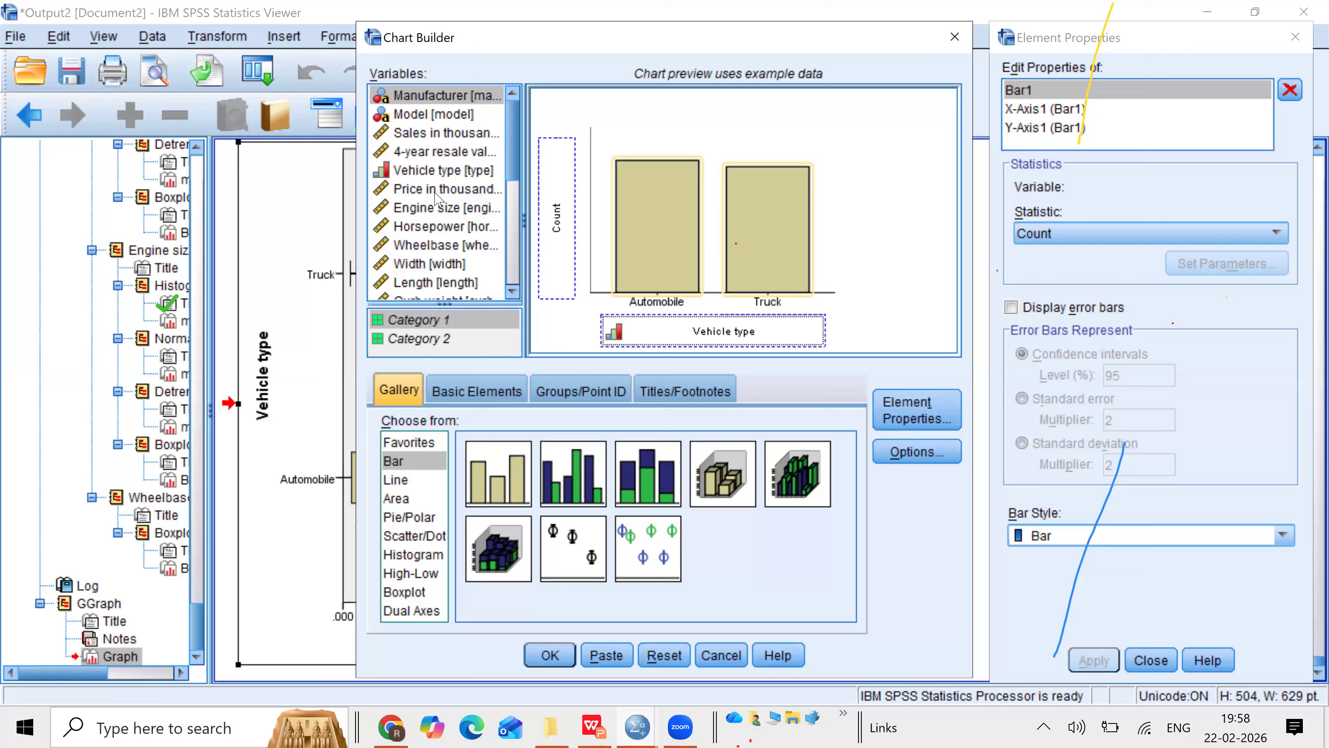
{"action": "left_click", "coordinate": [436, 191]}
{"action": "left_click_drag", "start_coordinate": [436, 194], "coordinate": [559, 205]}
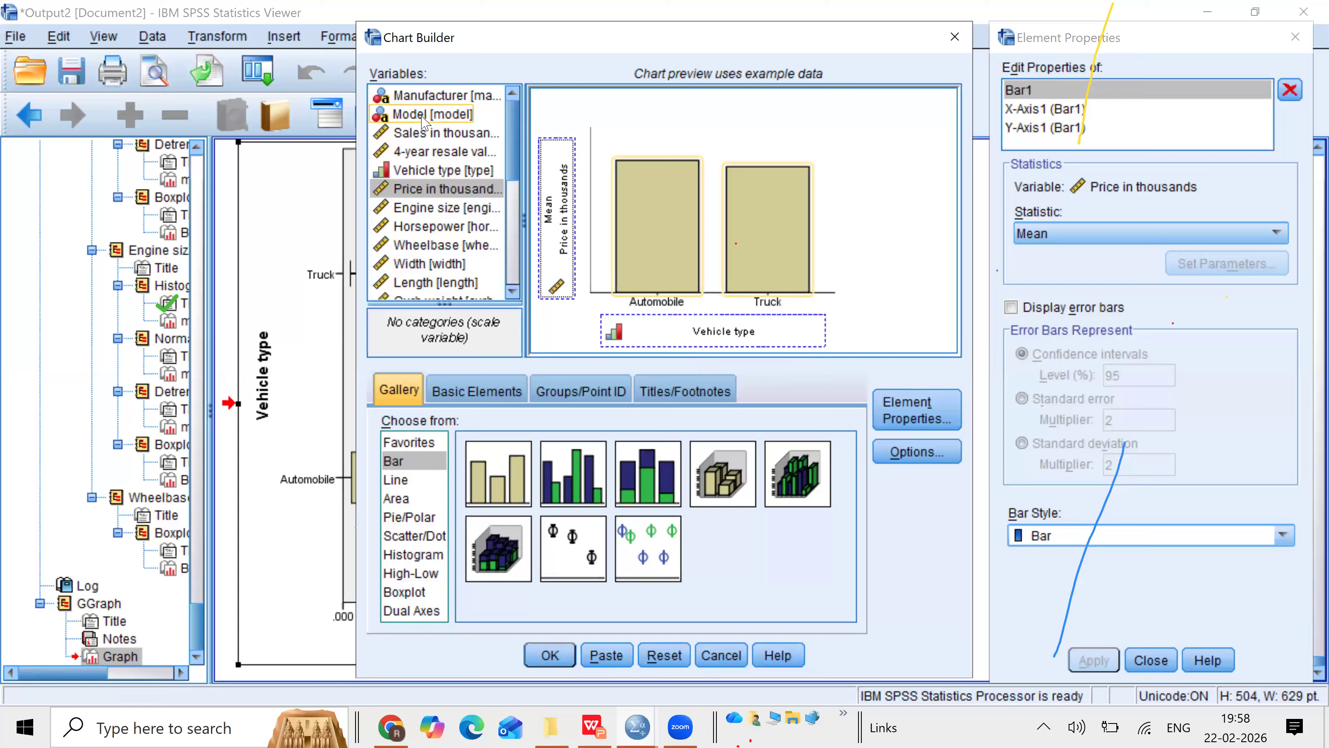
{"action": "left_click_drag", "start_coordinate": [413, 114], "coordinate": [689, 329]}
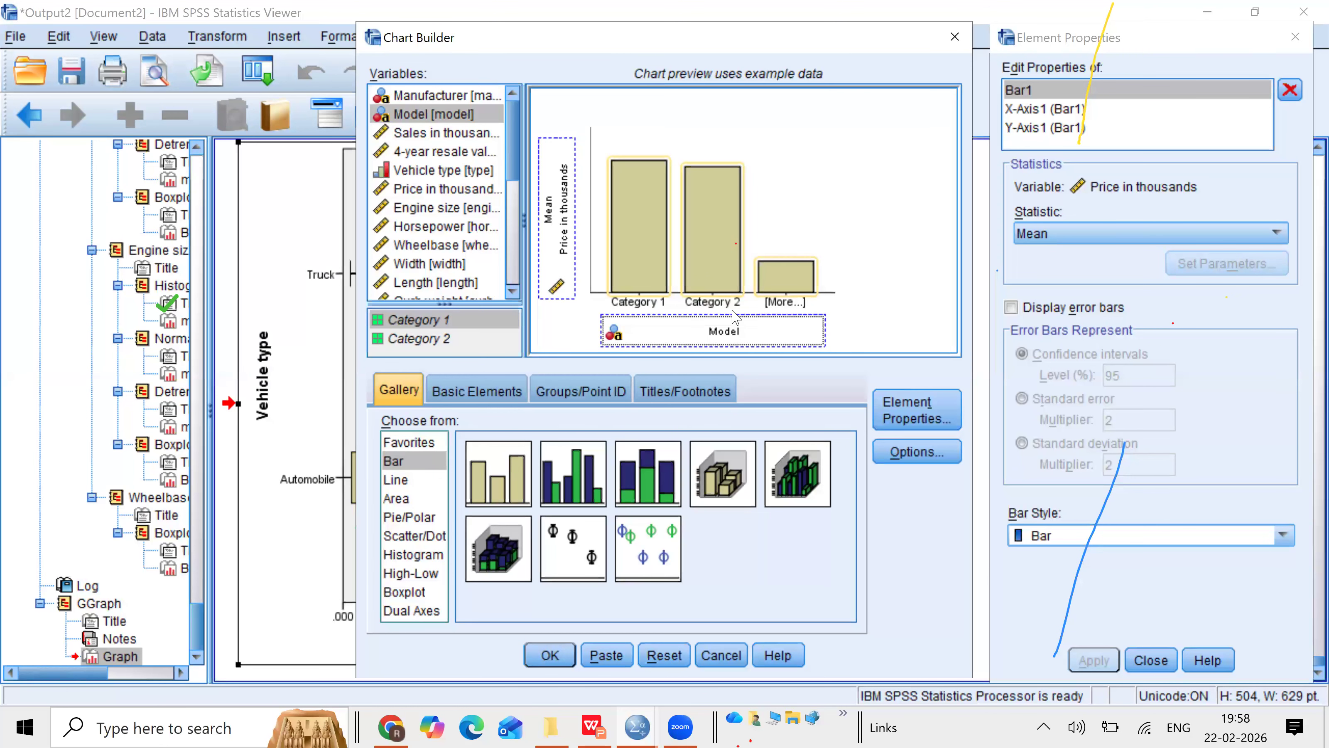
{"action": "left_click", "coordinate": [550, 655]}
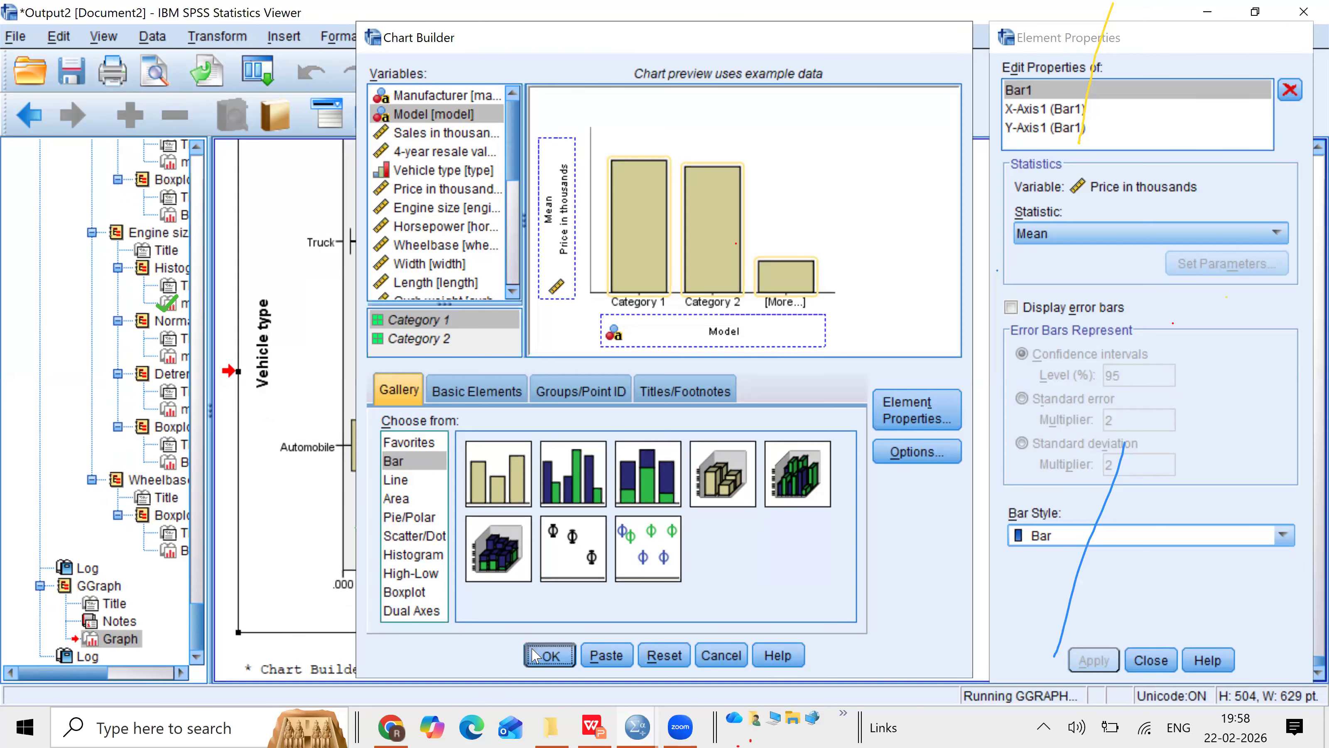
Step: Scroll down to examine the bar chart of mean price by model
{"action": "left_click", "coordinate": [1313, 672]}
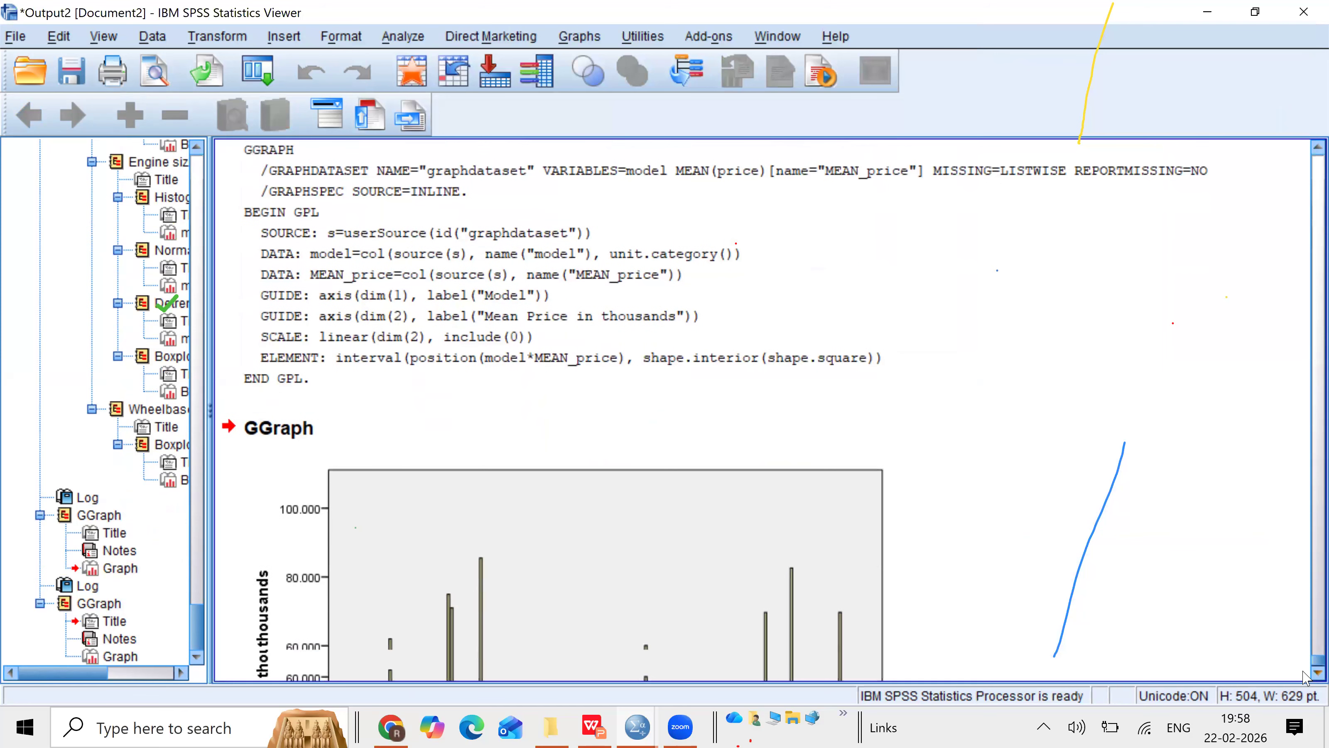
{"action": "left_click", "coordinate": [1313, 673]}
{"action": "left_click", "coordinate": [1313, 673]}
{"action": "left_click", "coordinate": [1313, 672]}
{"action": "scroll", "coordinate": [1304, 675], "scroll_direction": "down", "scroll_amount": 2}
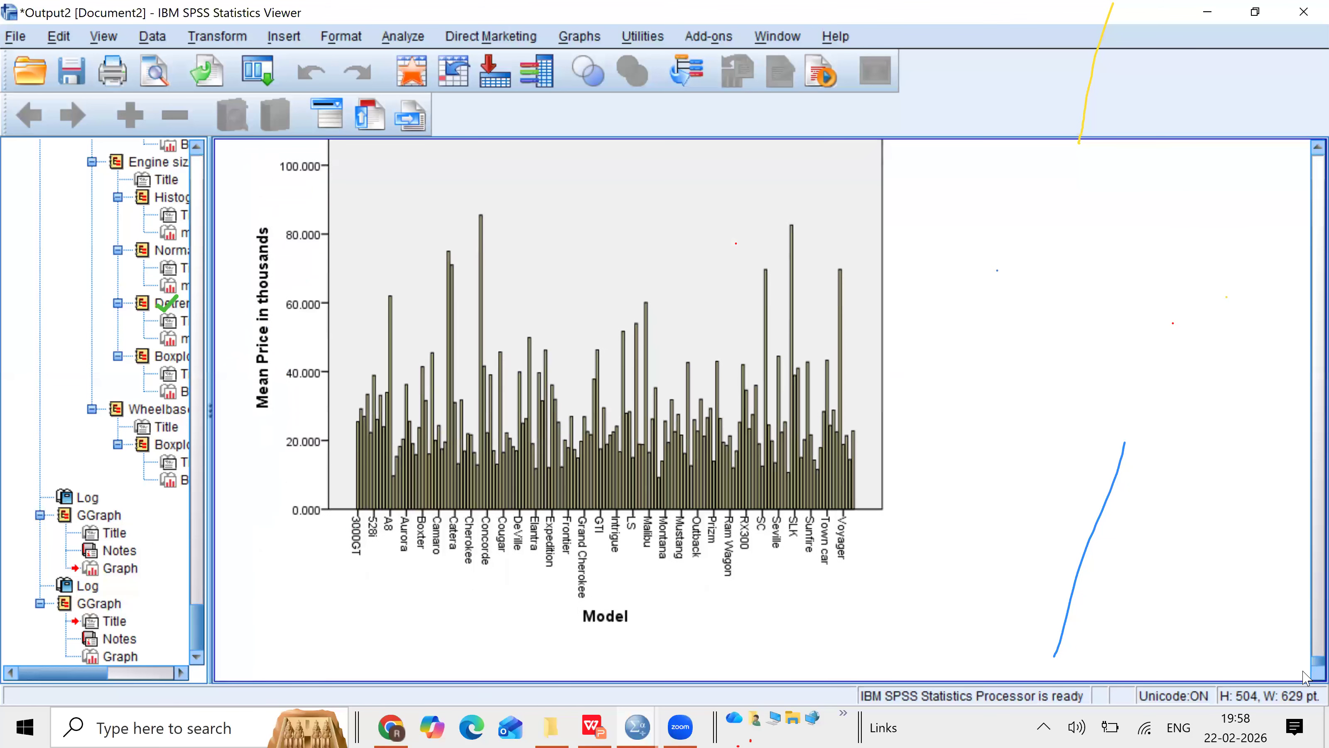
{"action": "left_click", "coordinate": [345, 552]}
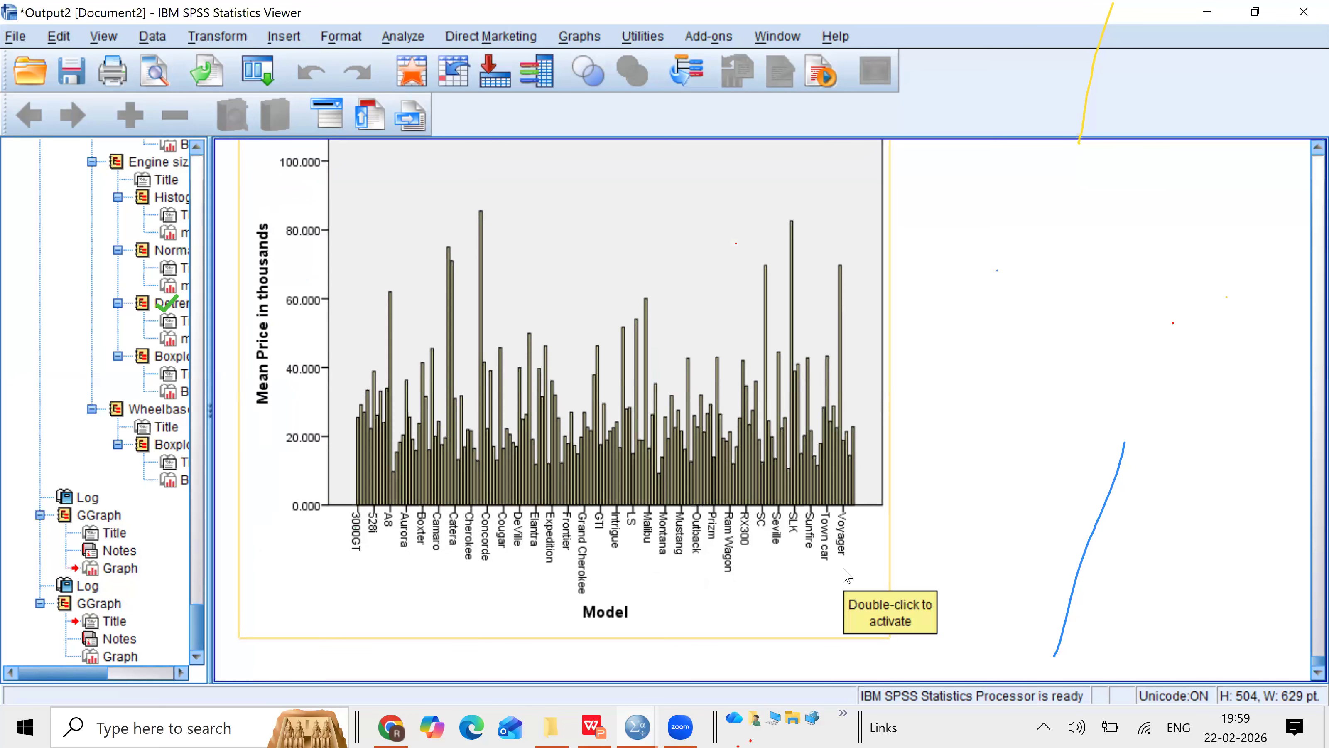
{"action": "left_click", "coordinate": [217, 515]}
{"action": "left_click", "coordinate": [283, 450]}
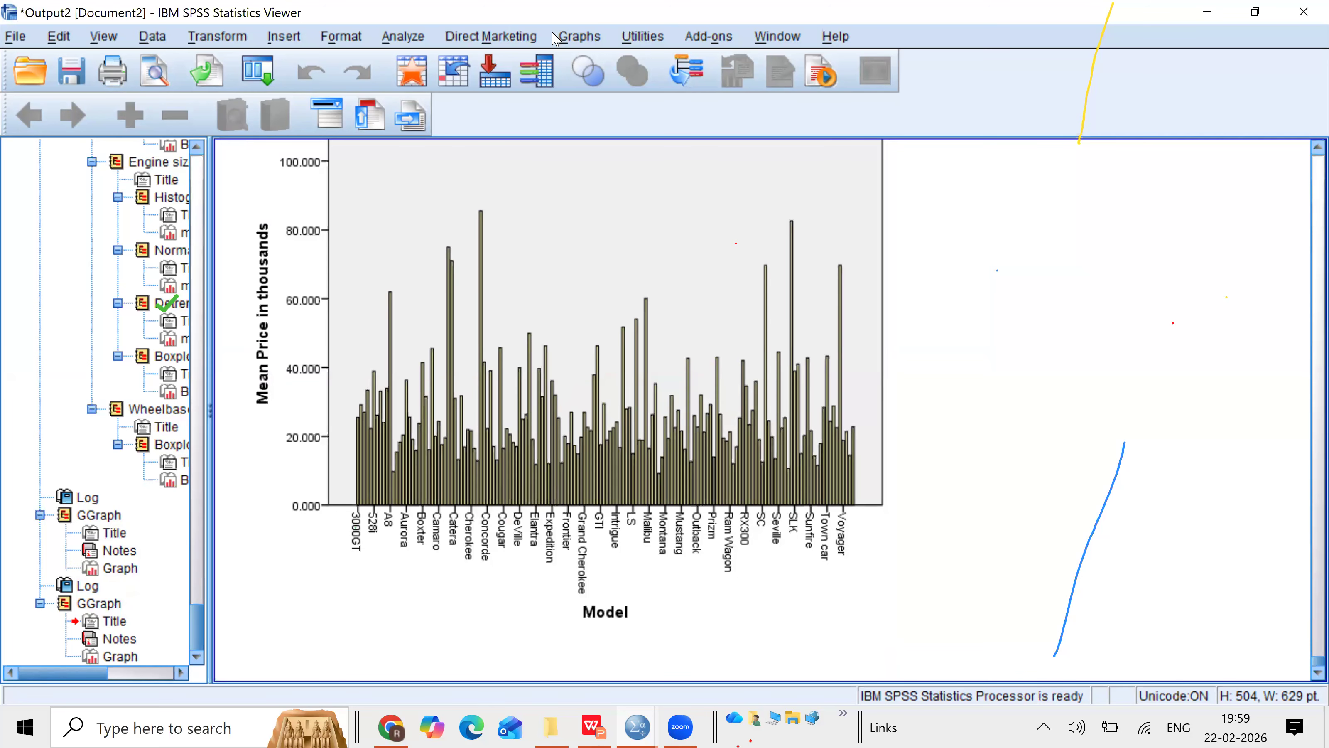
Step: Build a pie chart of summed Sales in thousands coloured by Vehicle type in Chart Builder
{"action": "left_click", "coordinate": [572, 37]}
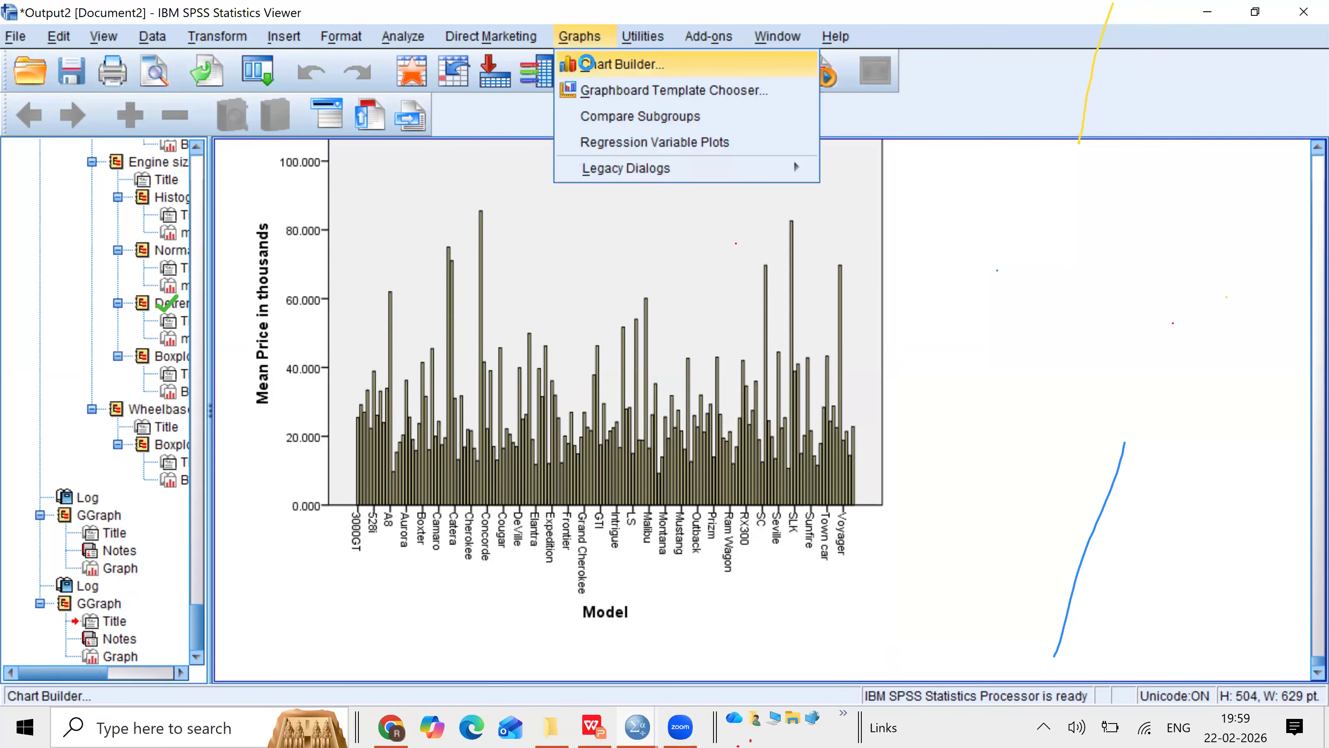
{"action": "left_click", "coordinate": [585, 64]}
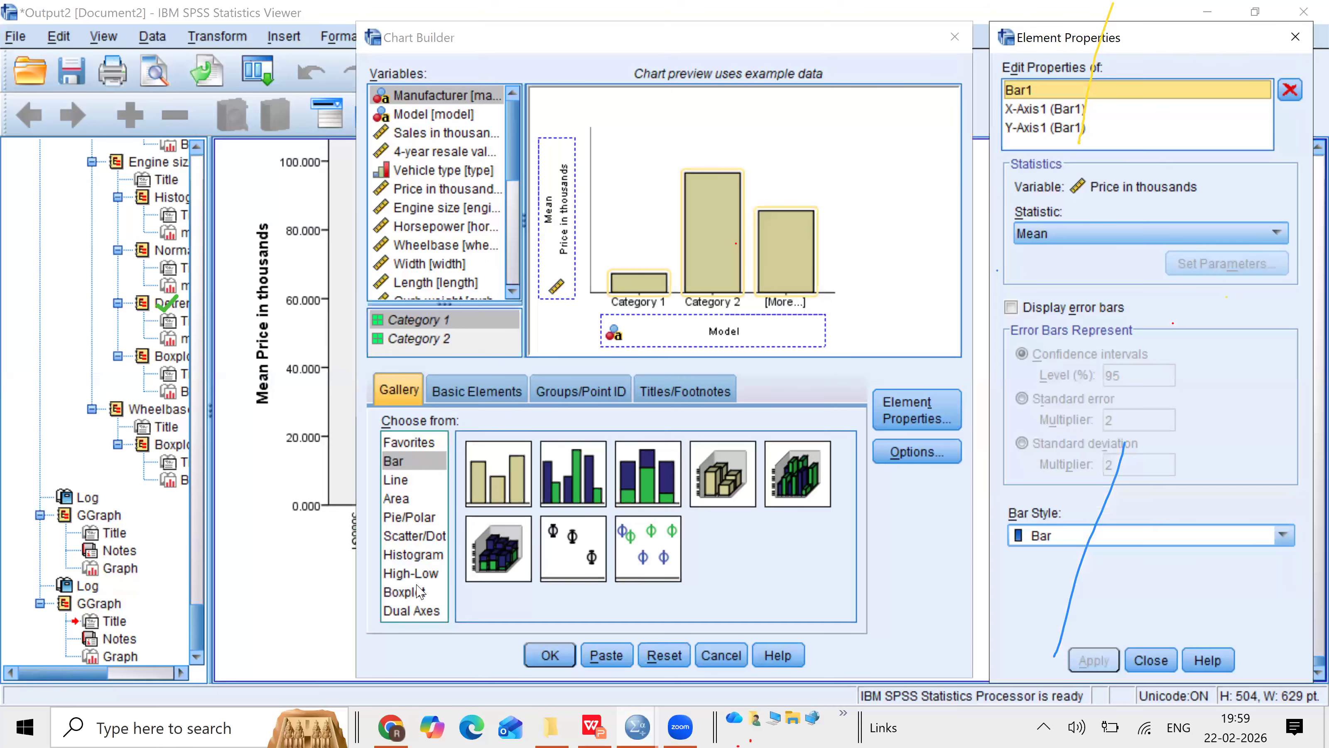
{"action": "left_click", "coordinate": [397, 500]}
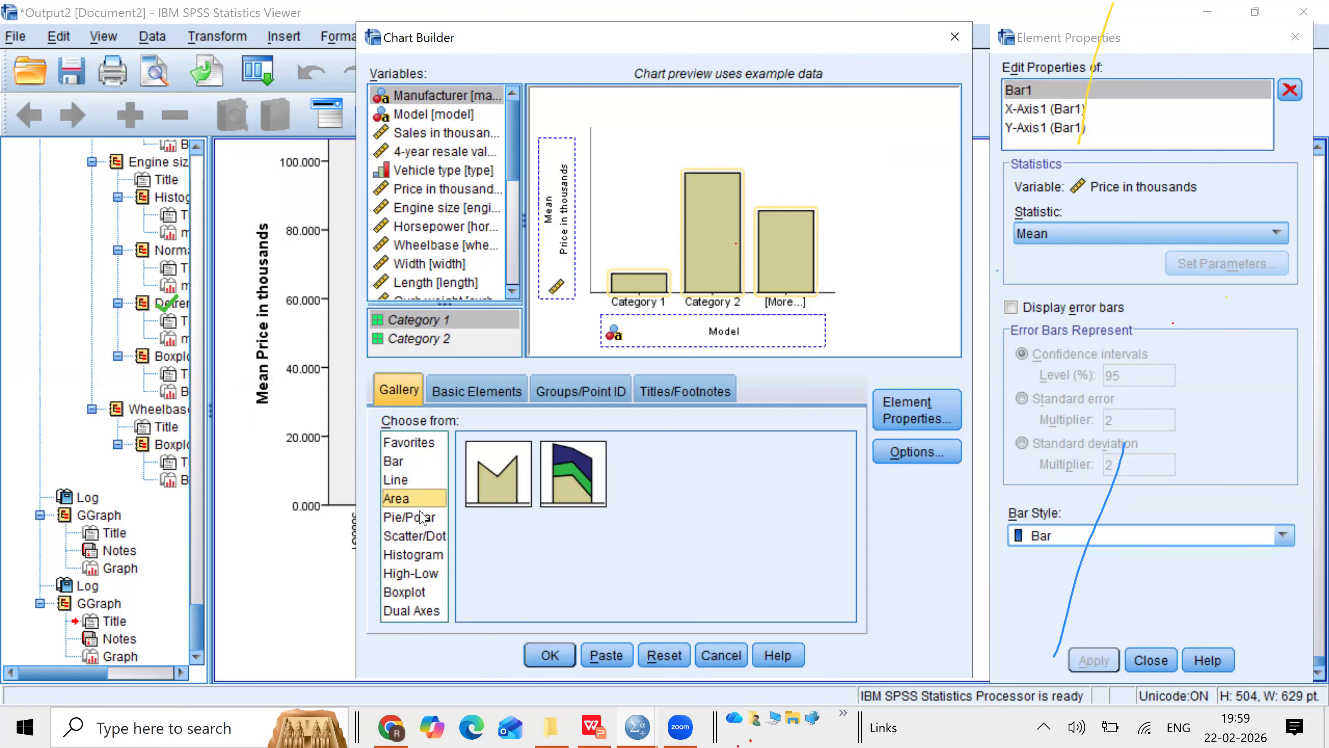
{"action": "left_click", "coordinate": [411, 517]}
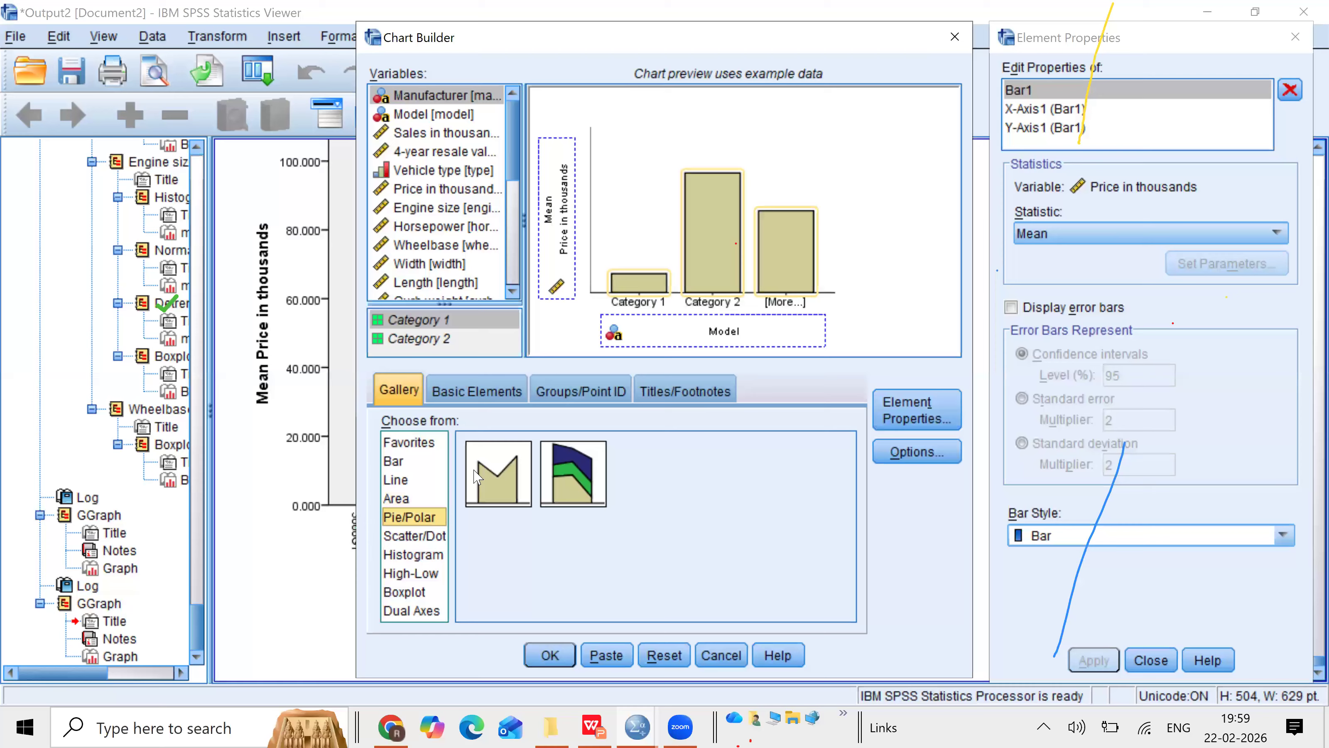
{"action": "left_click", "coordinate": [479, 484]}
{"action": "left_click_drag", "start_coordinate": [479, 484], "coordinate": [714, 215]}
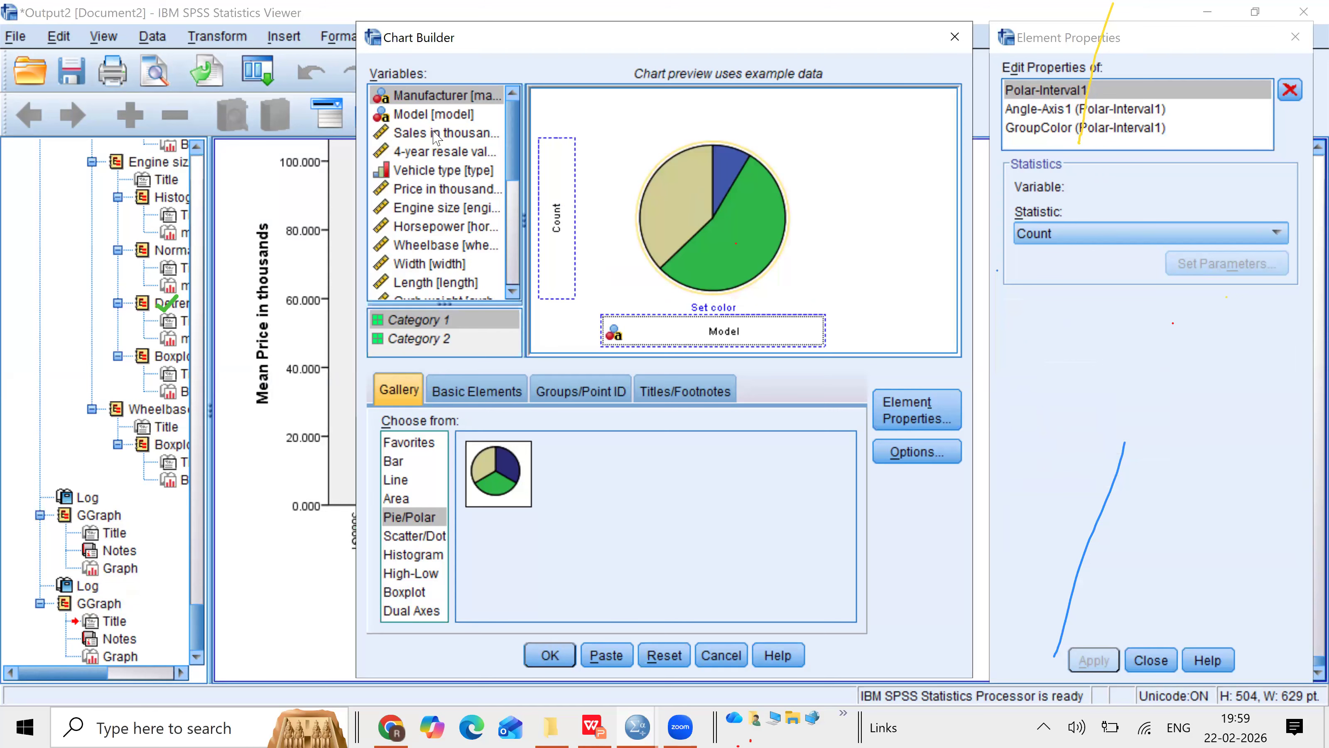
{"action": "left_click_drag", "start_coordinate": [435, 135], "coordinate": [559, 185]}
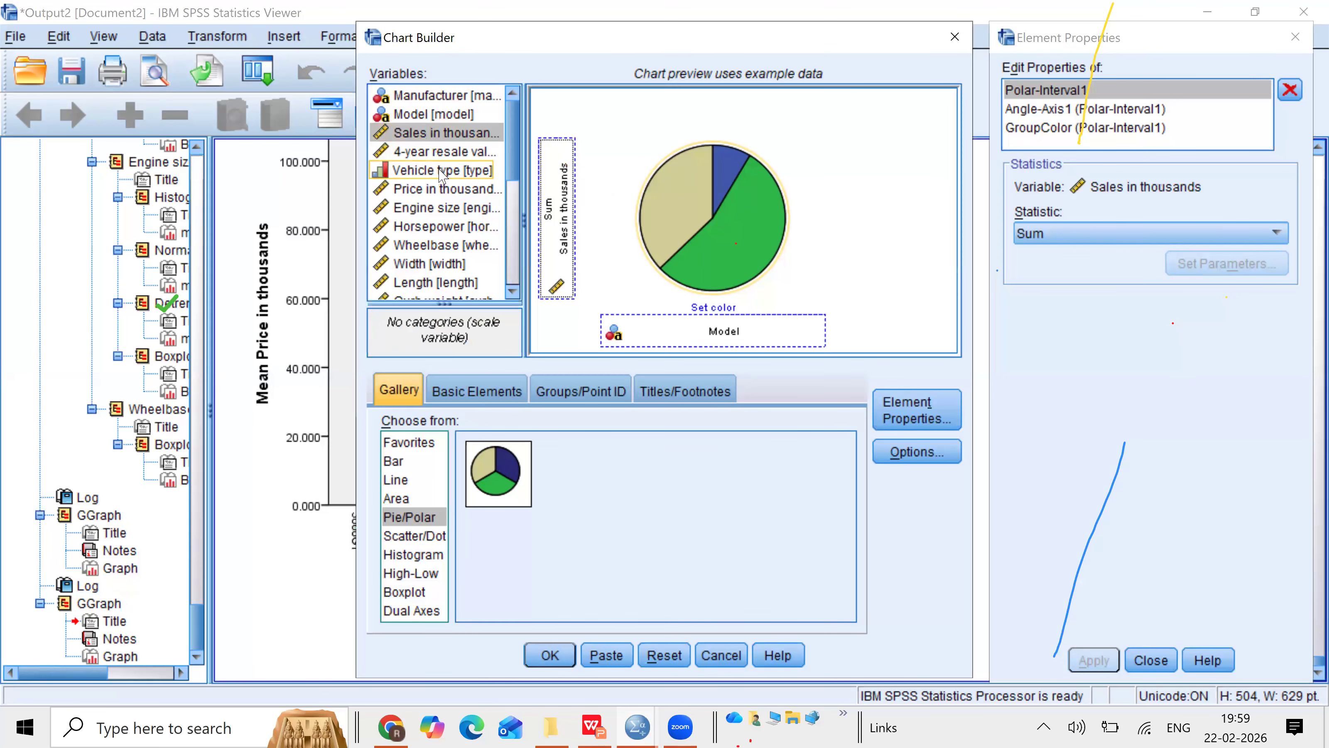
{"action": "left_click_drag", "start_coordinate": [440, 174], "coordinate": [680, 329]}
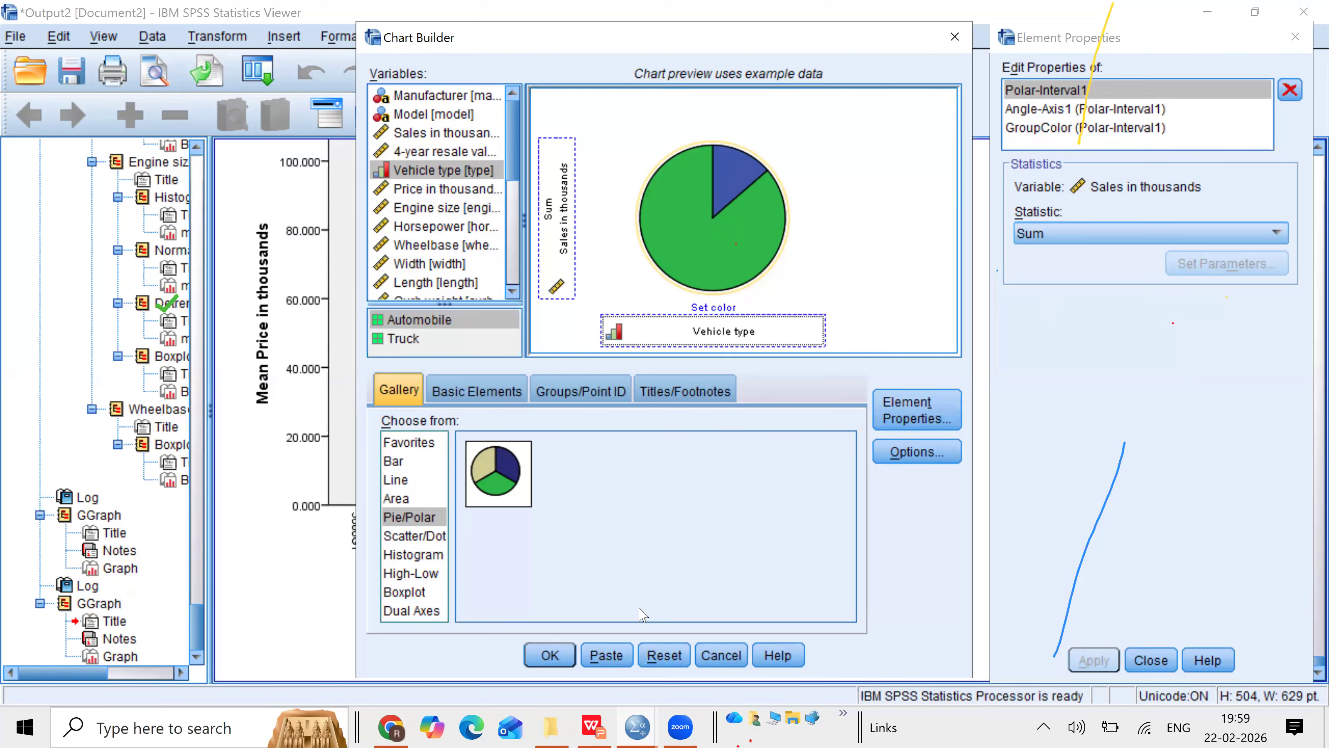
{"action": "left_click", "coordinate": [547, 654]}
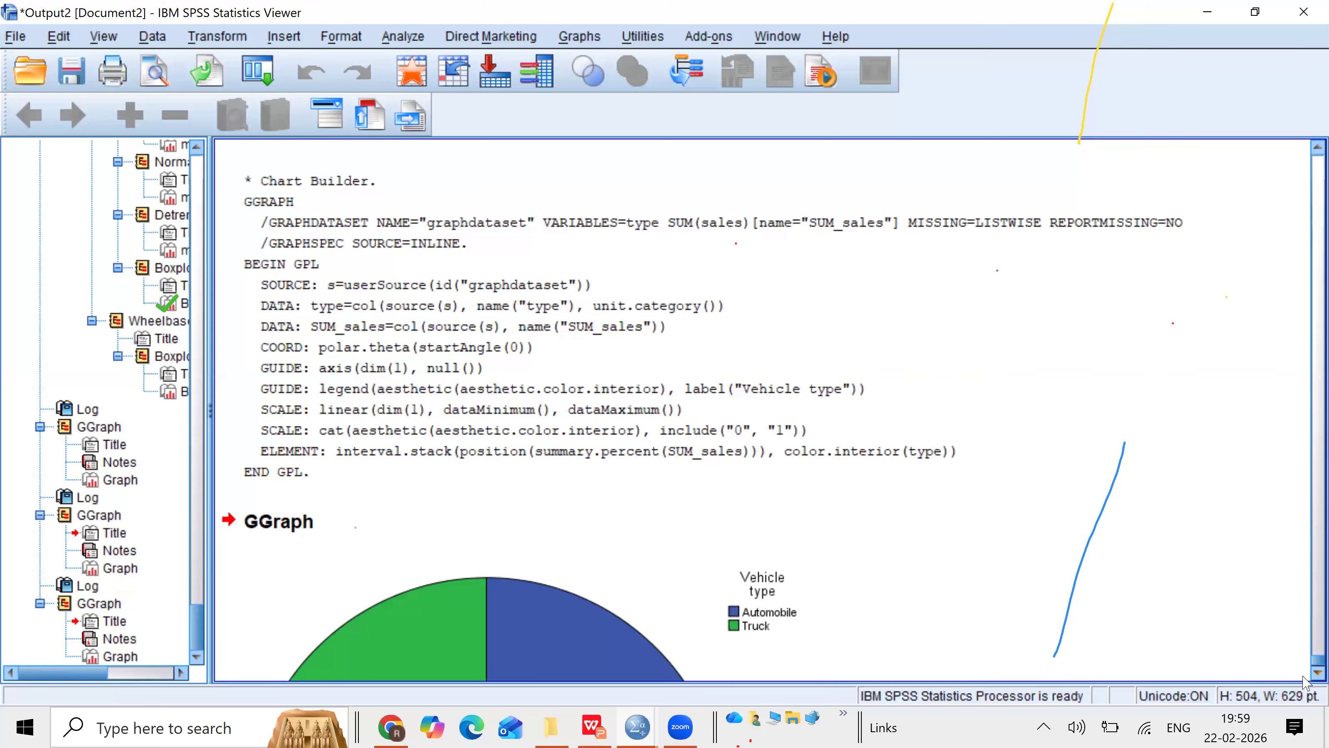
Step: Open the pie chart in the Chart Editor and show data labels on its slices
{"action": "left_click", "coordinate": [1316, 673]}
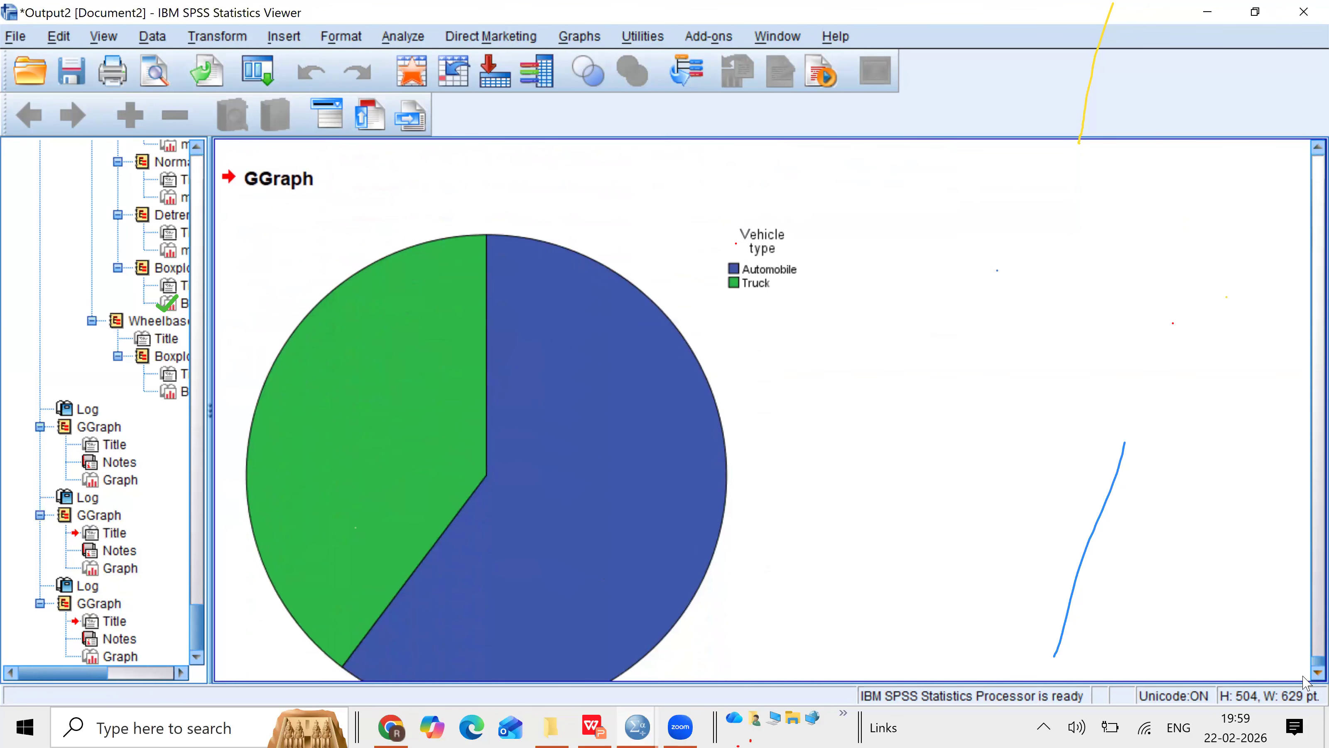
{"action": "left_click", "coordinate": [699, 513]}
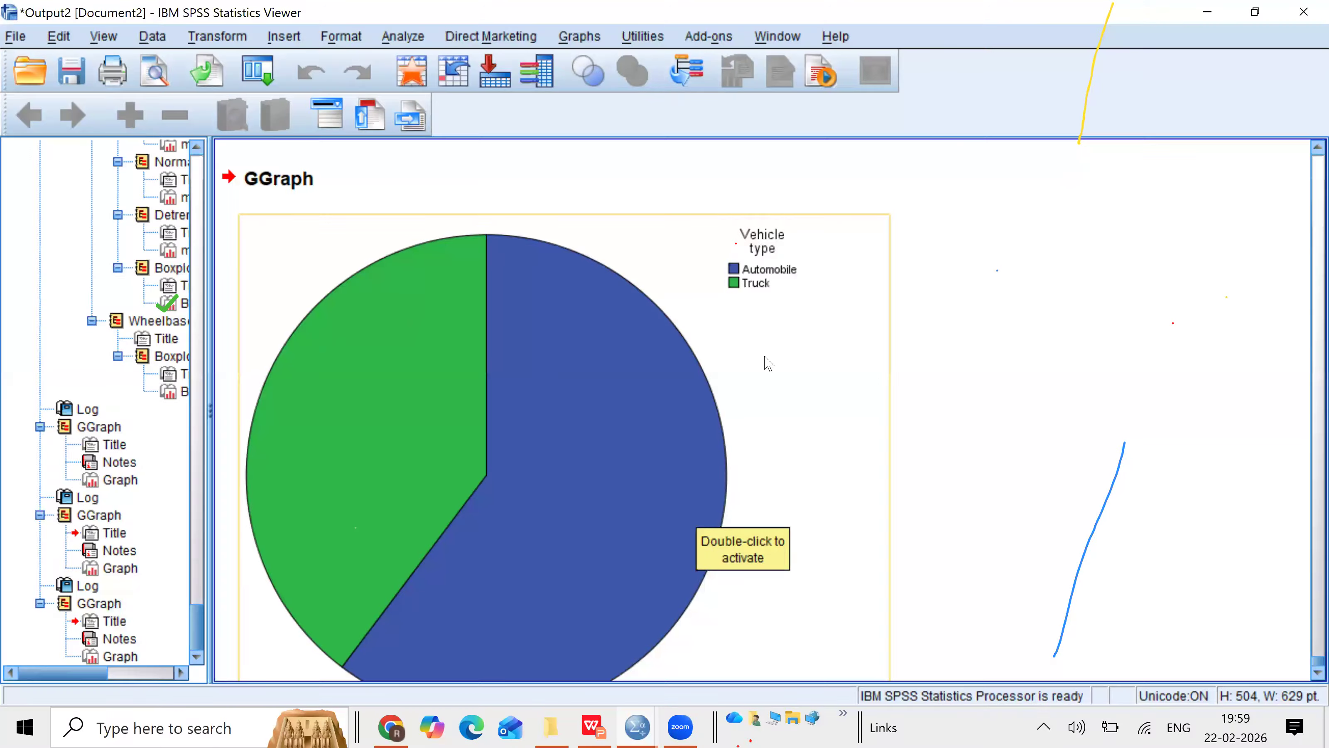
{"action": "left_click", "coordinate": [549, 320]}
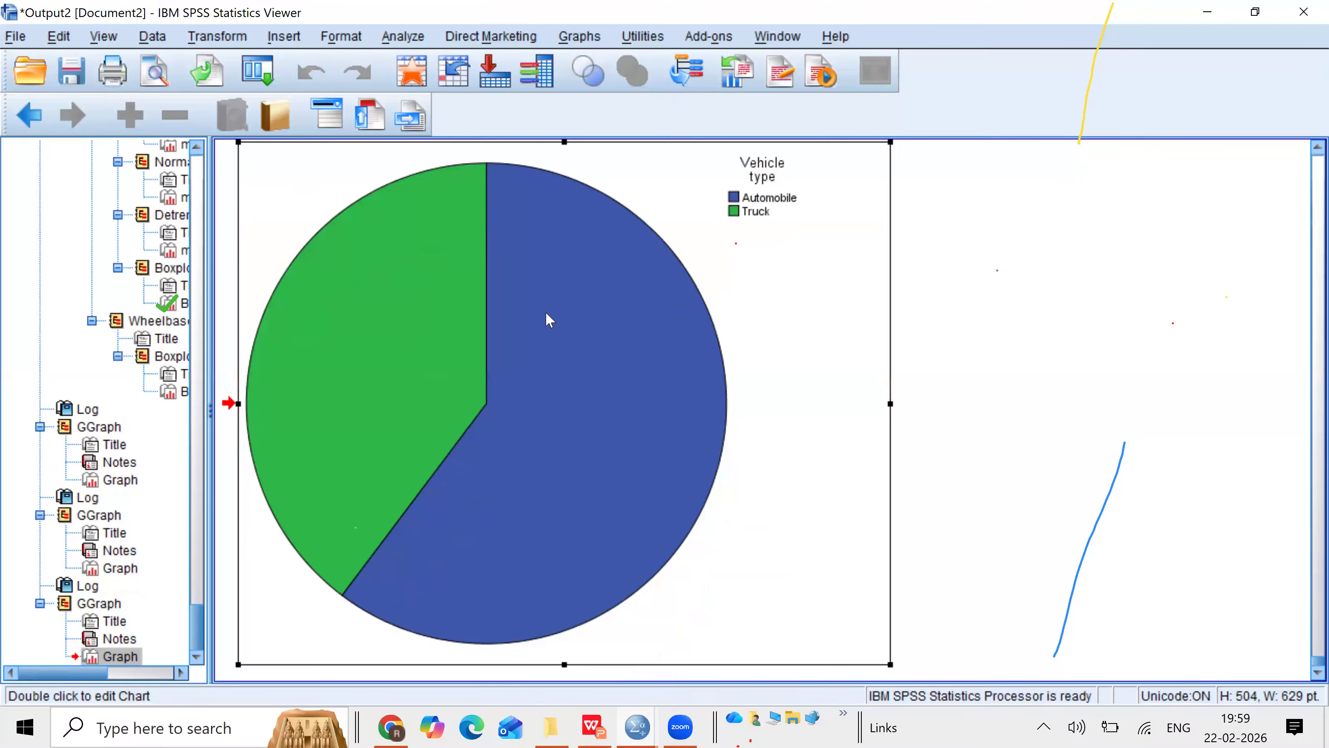
{"action": "double_click", "coordinate": [549, 320]}
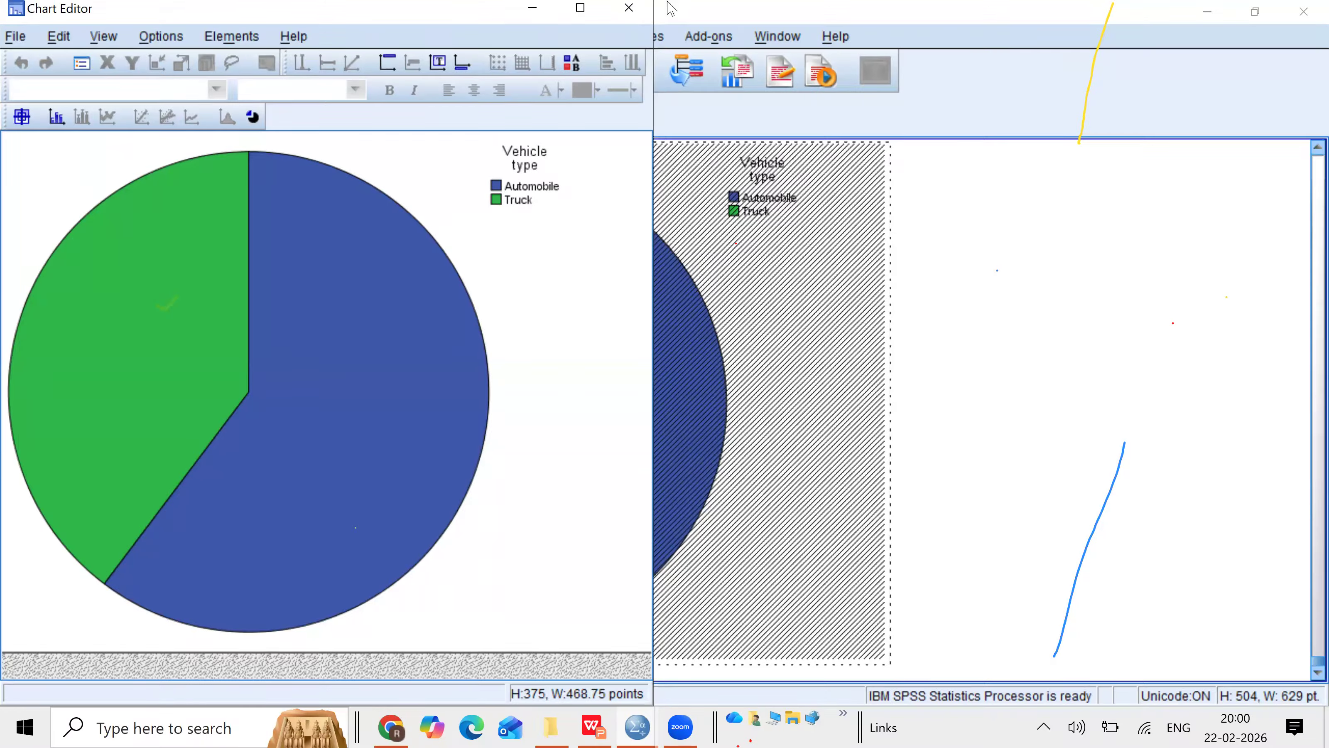
{"action": "left_click", "coordinate": [152, 38]}
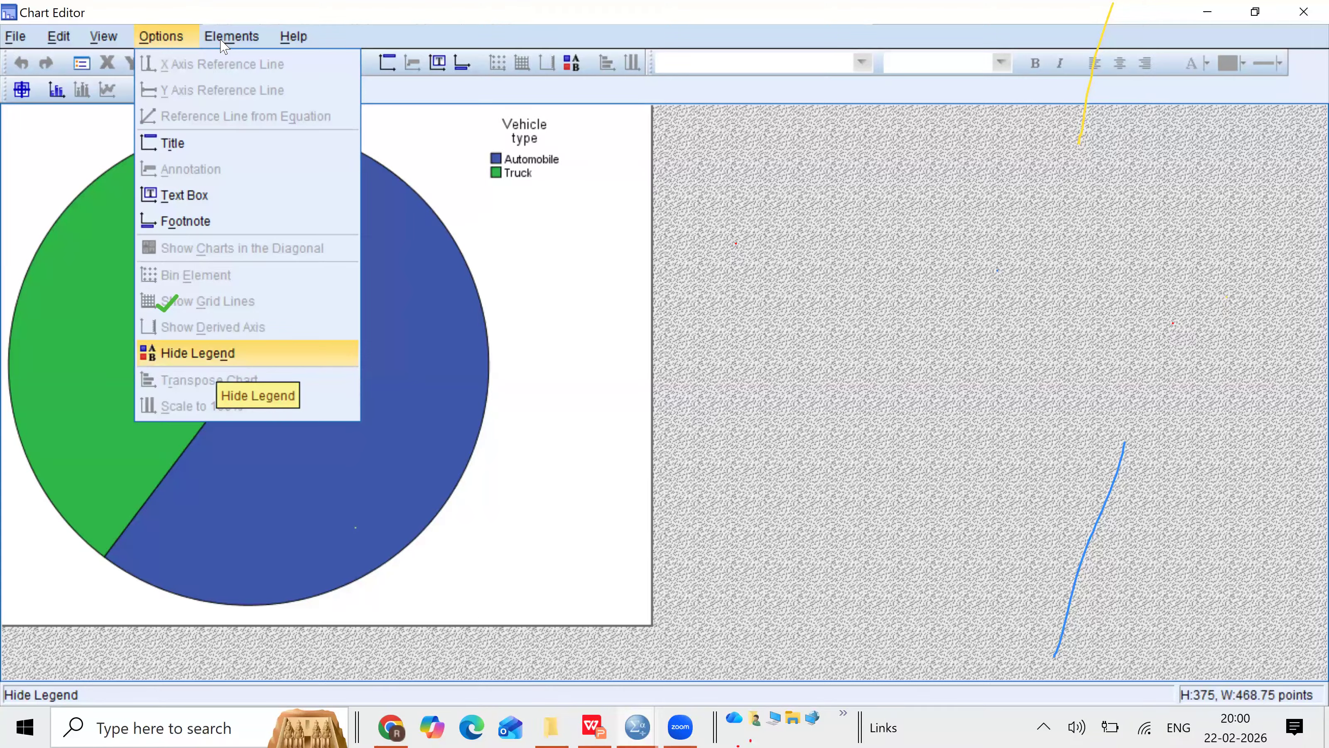
{"action": "mouse_move", "coordinate": [226, 42]}
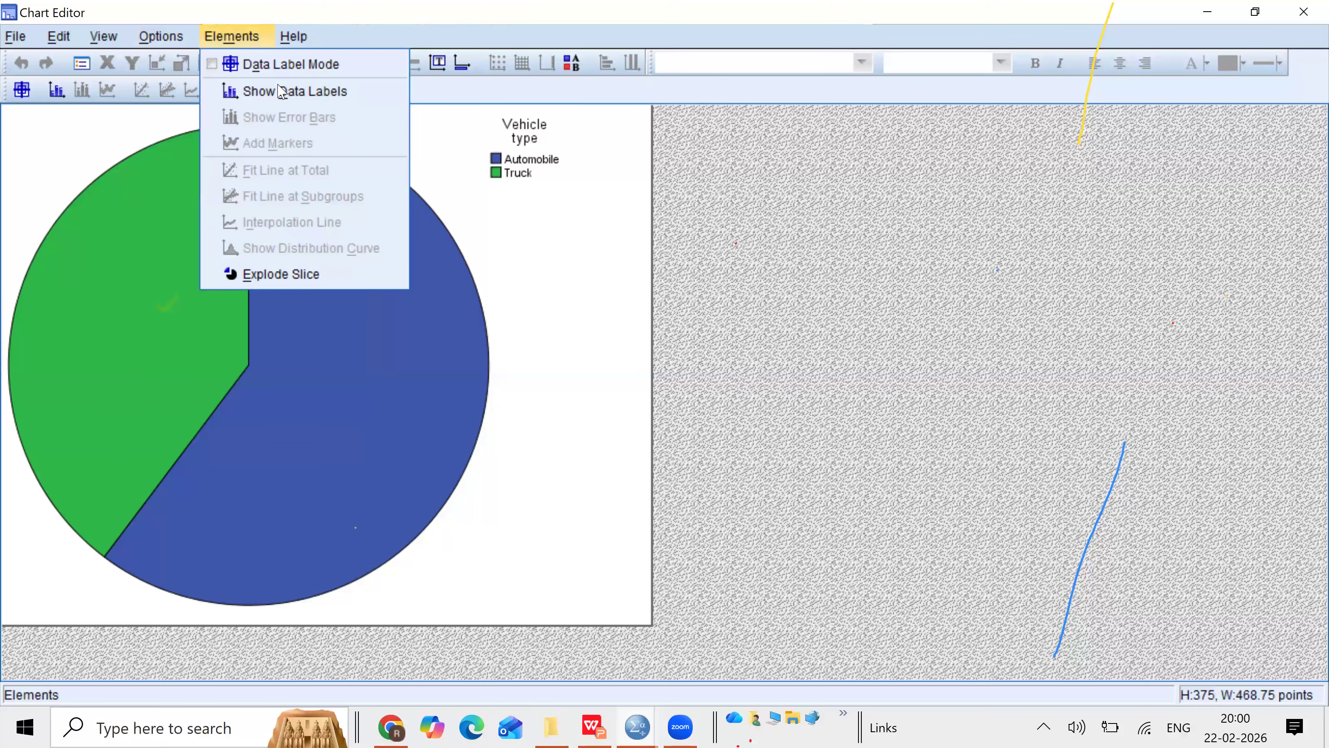
{"action": "left_click", "coordinate": [280, 92]}
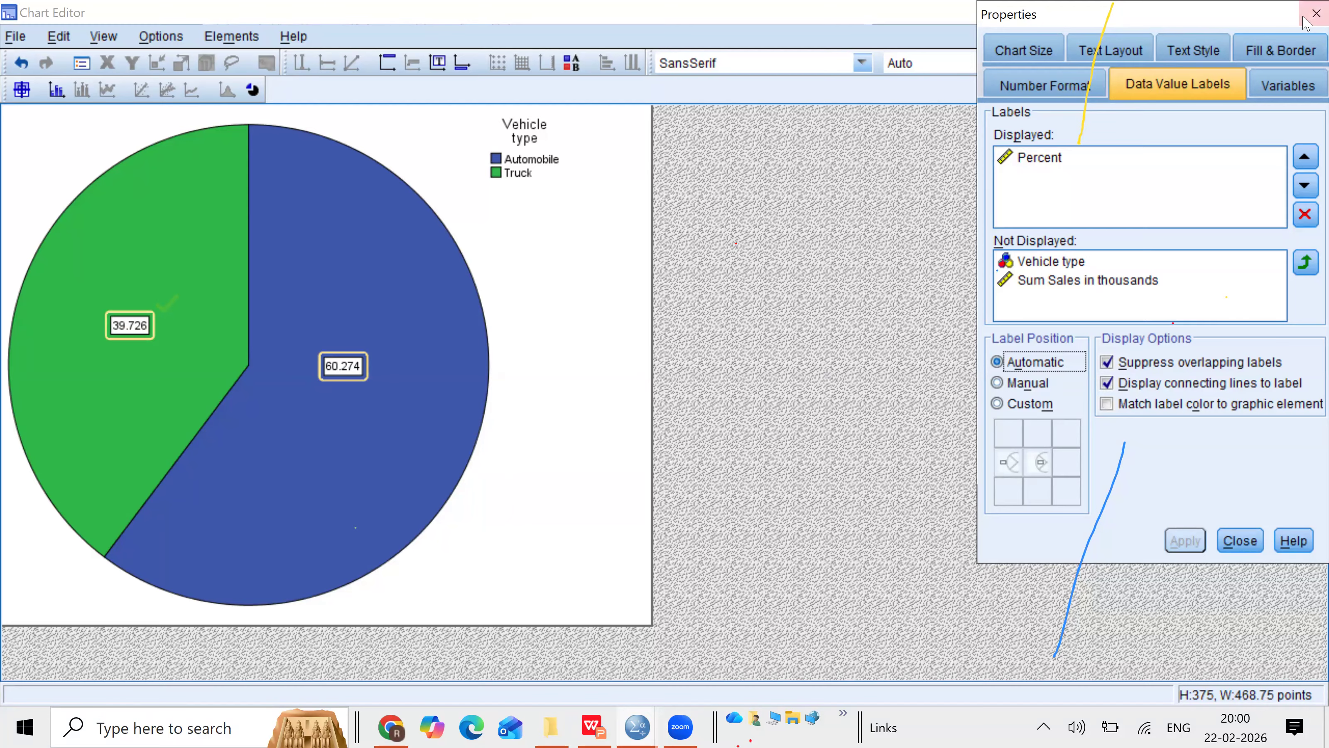
{"action": "left_click", "coordinate": [1316, 13]}
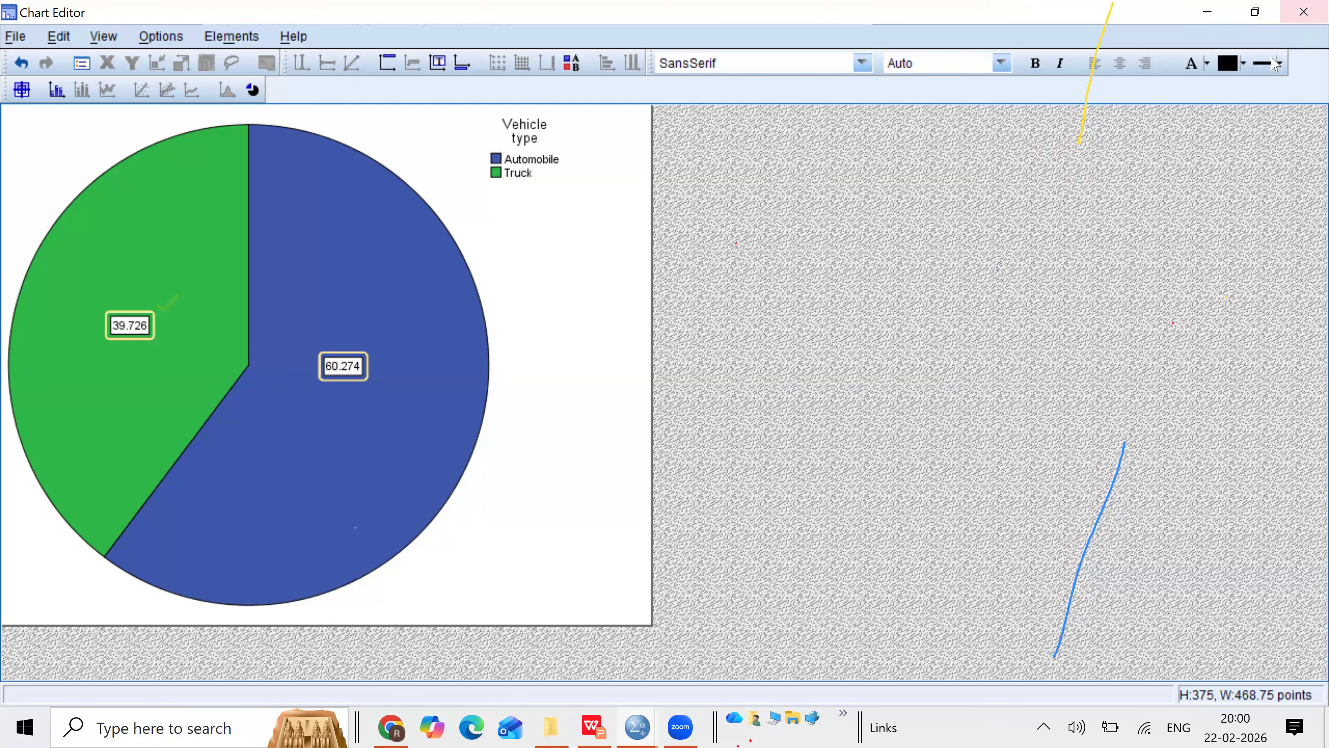
{"action": "left_click", "coordinate": [1303, 11]}
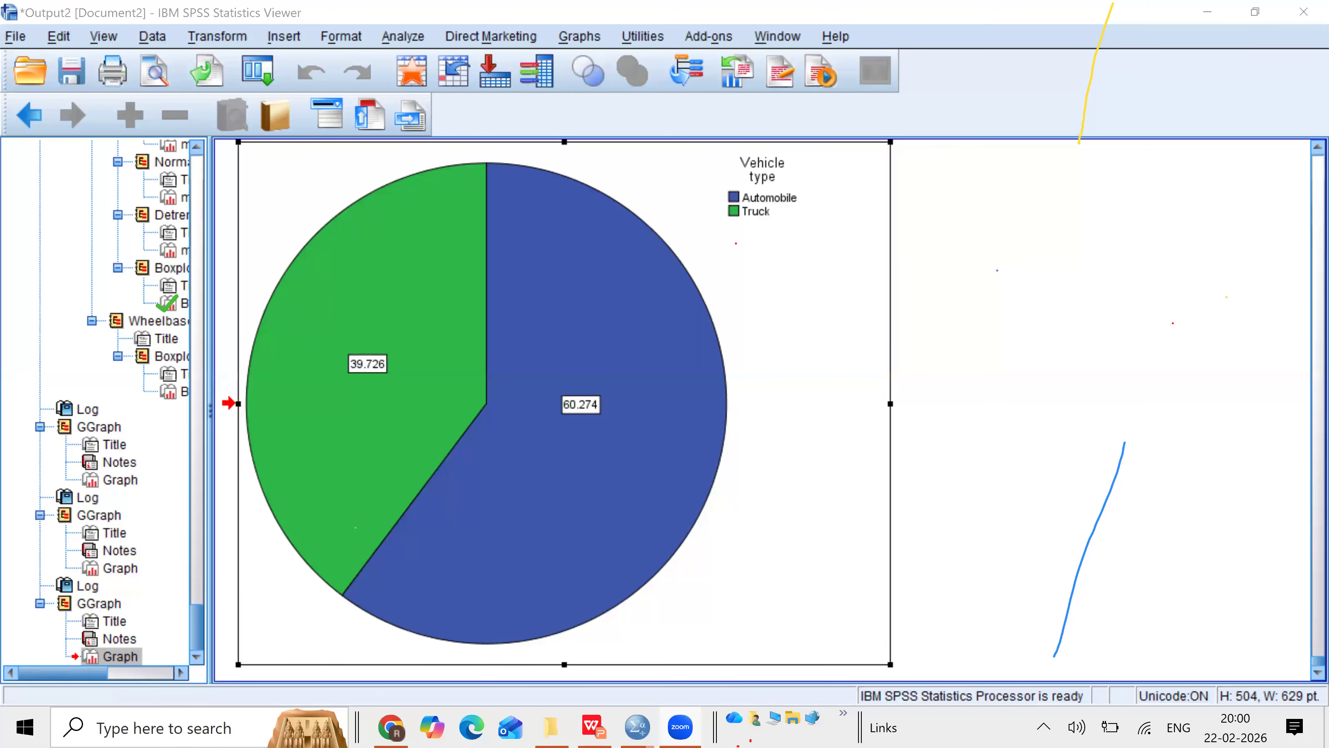
Step: In the data editor, run a One-Way ANOVA of Sales in thousands by Vehicle type with the homogeneity of variance test
{"action": "mouse_move", "coordinate": [637, 727]}
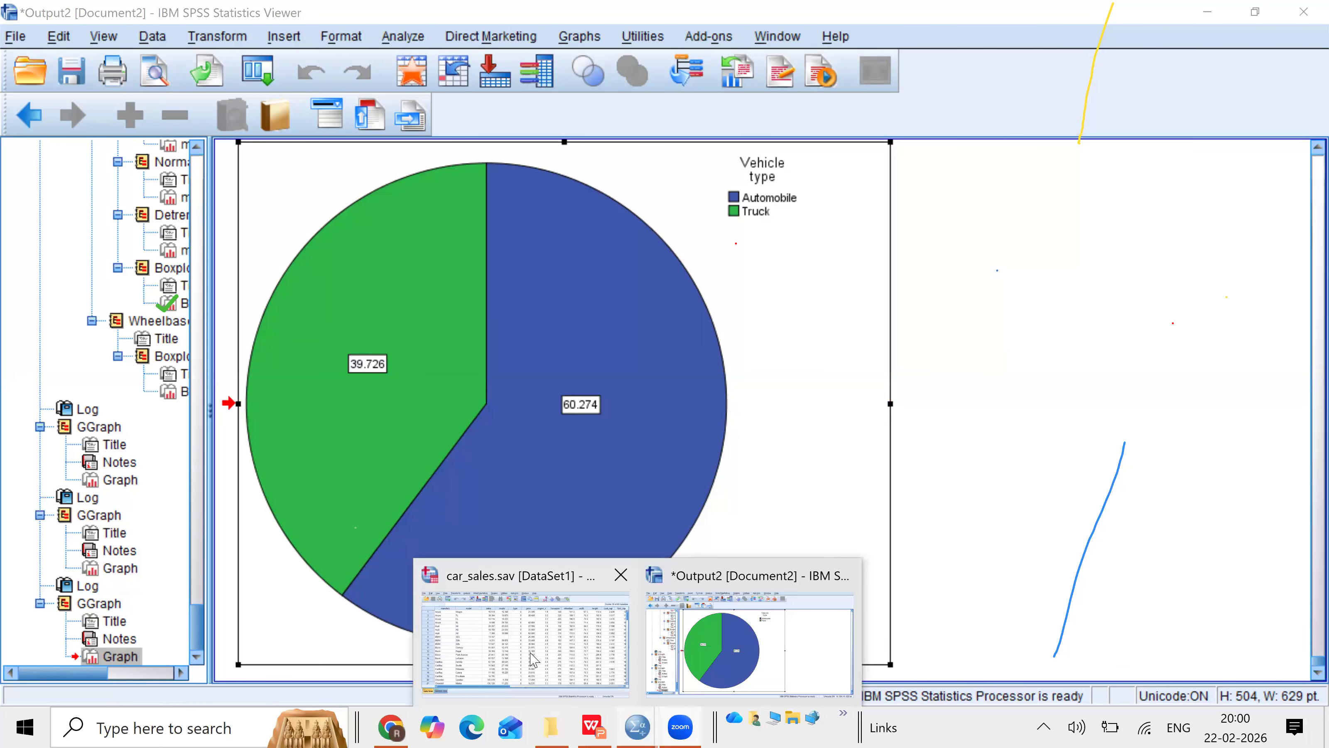
{"action": "left_click", "coordinate": [533, 659]}
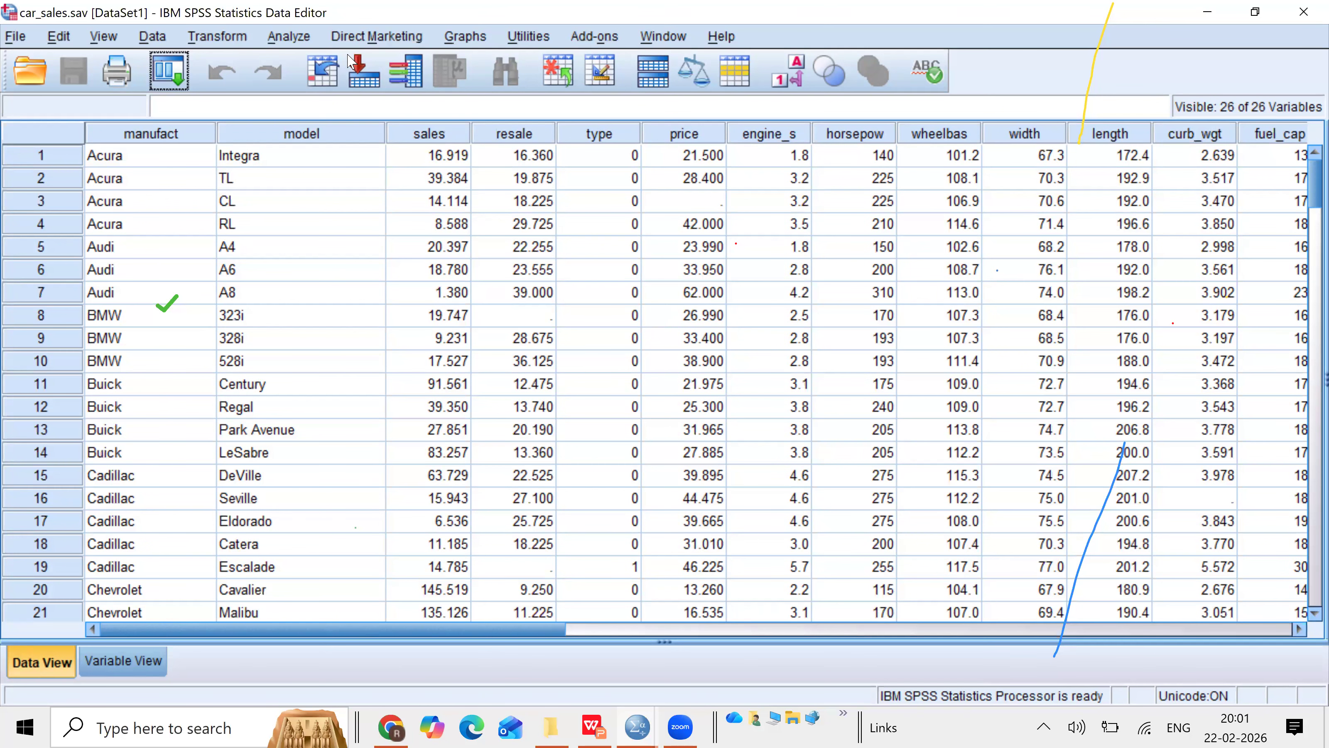
{"action": "left_click", "coordinate": [305, 37]}
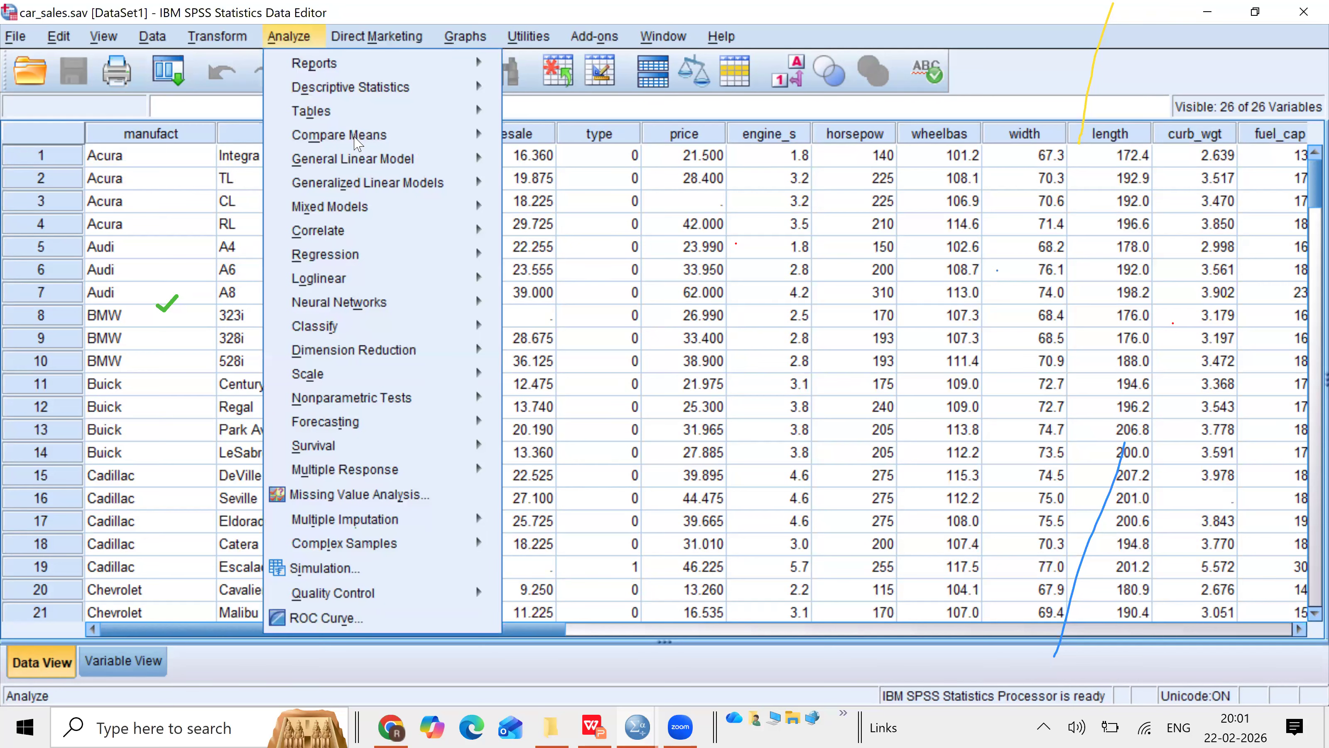
{"action": "mouse_move", "coordinate": [357, 141]}
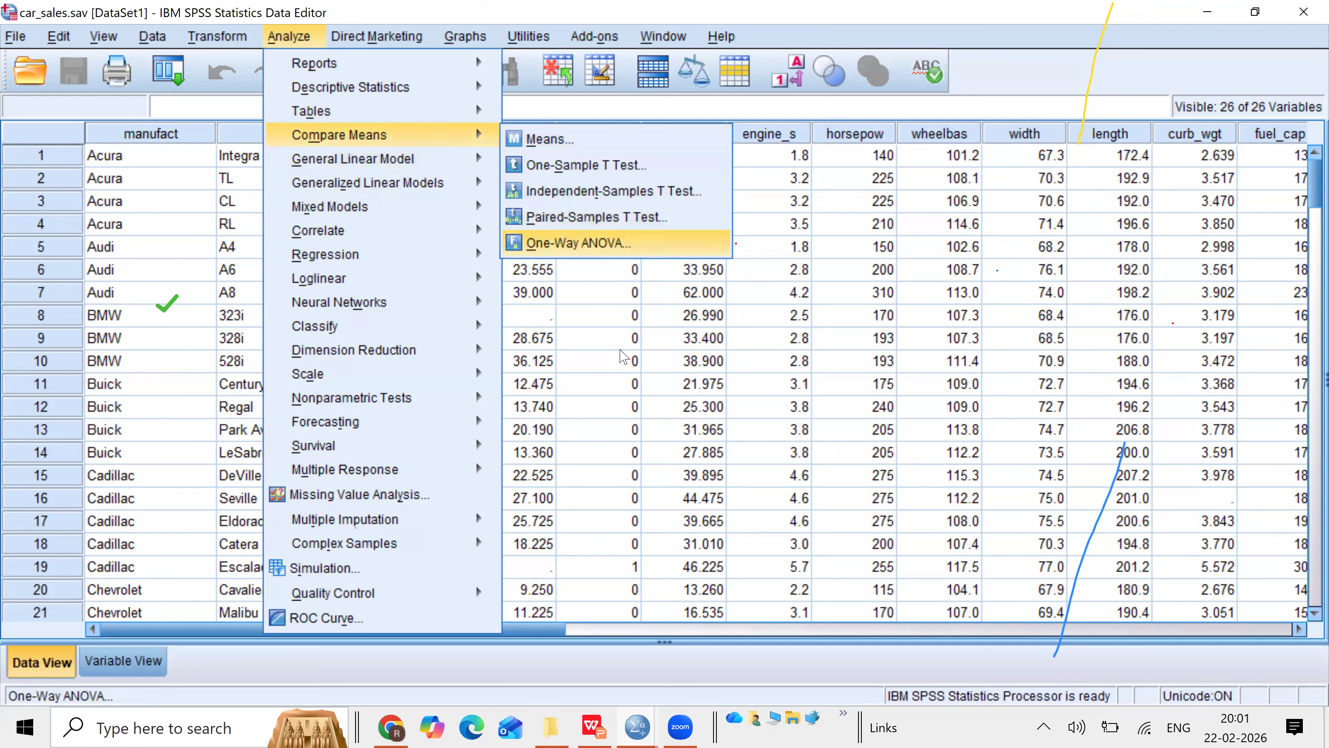
{"action": "left_click", "coordinate": [570, 254]}
{"action": "left_click", "coordinate": [621, 334]}
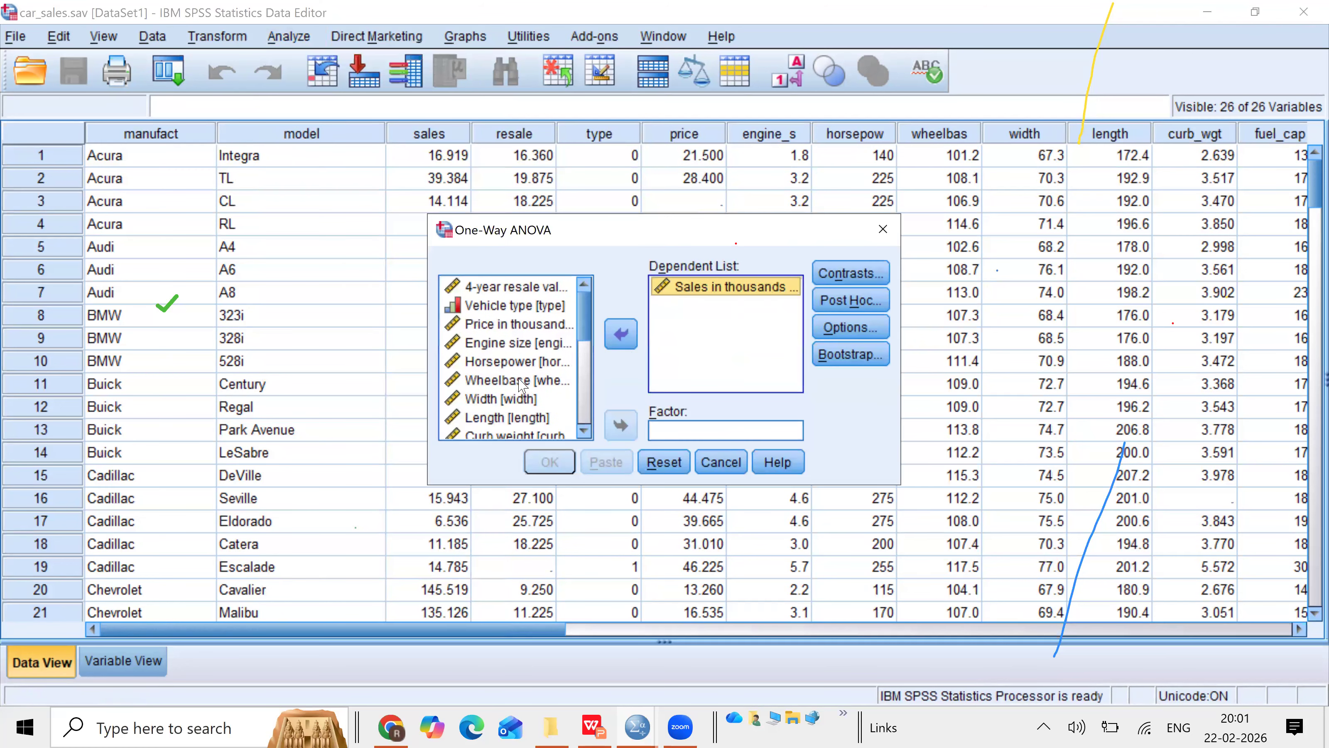
{"action": "left_click", "coordinate": [519, 302]}
{"action": "left_click", "coordinate": [622, 428]}
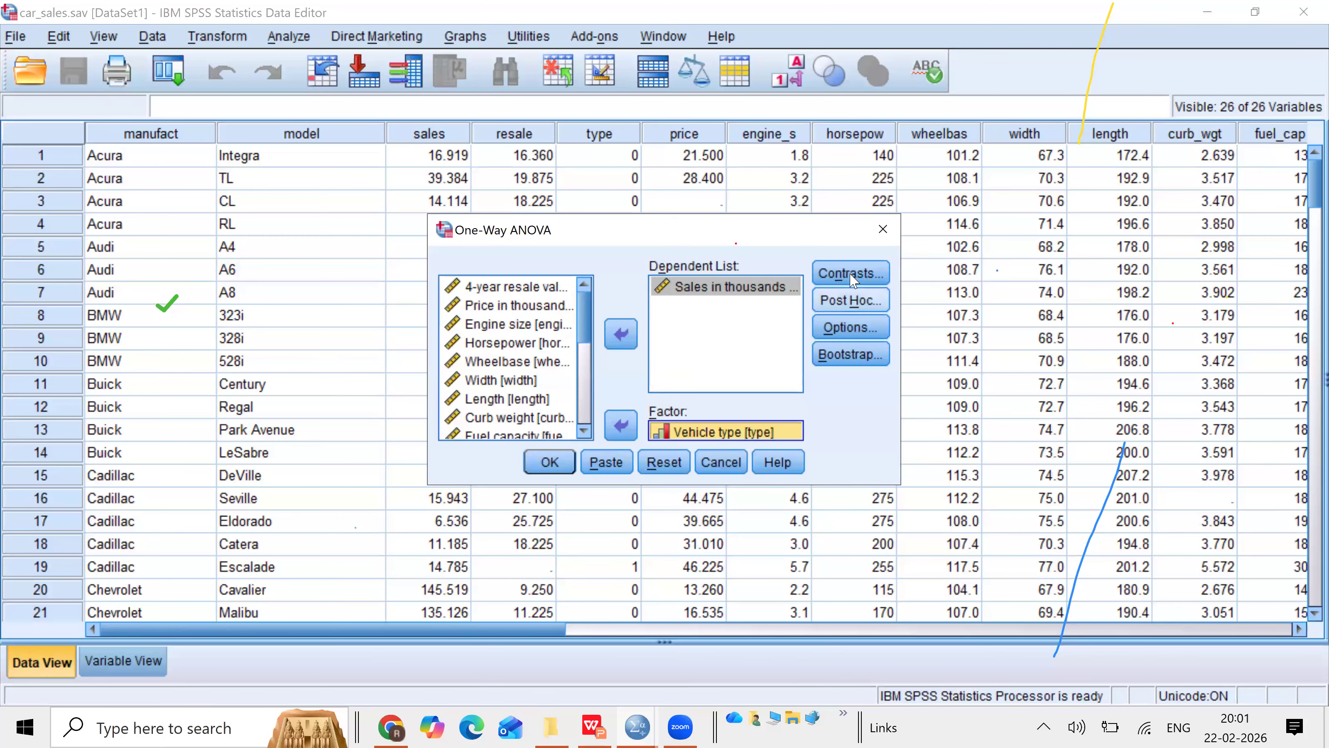
{"action": "left_click", "coordinate": [845, 329]}
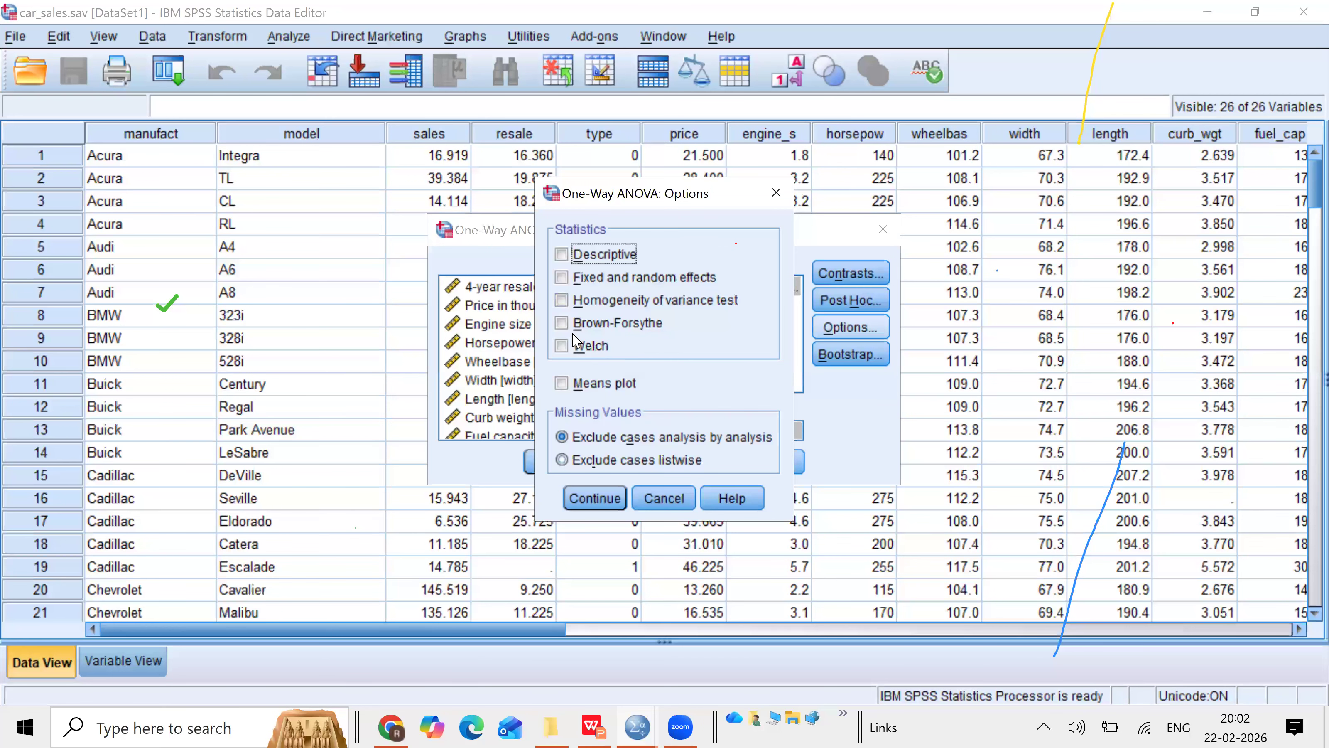
{"action": "left_click", "coordinate": [561, 299]}
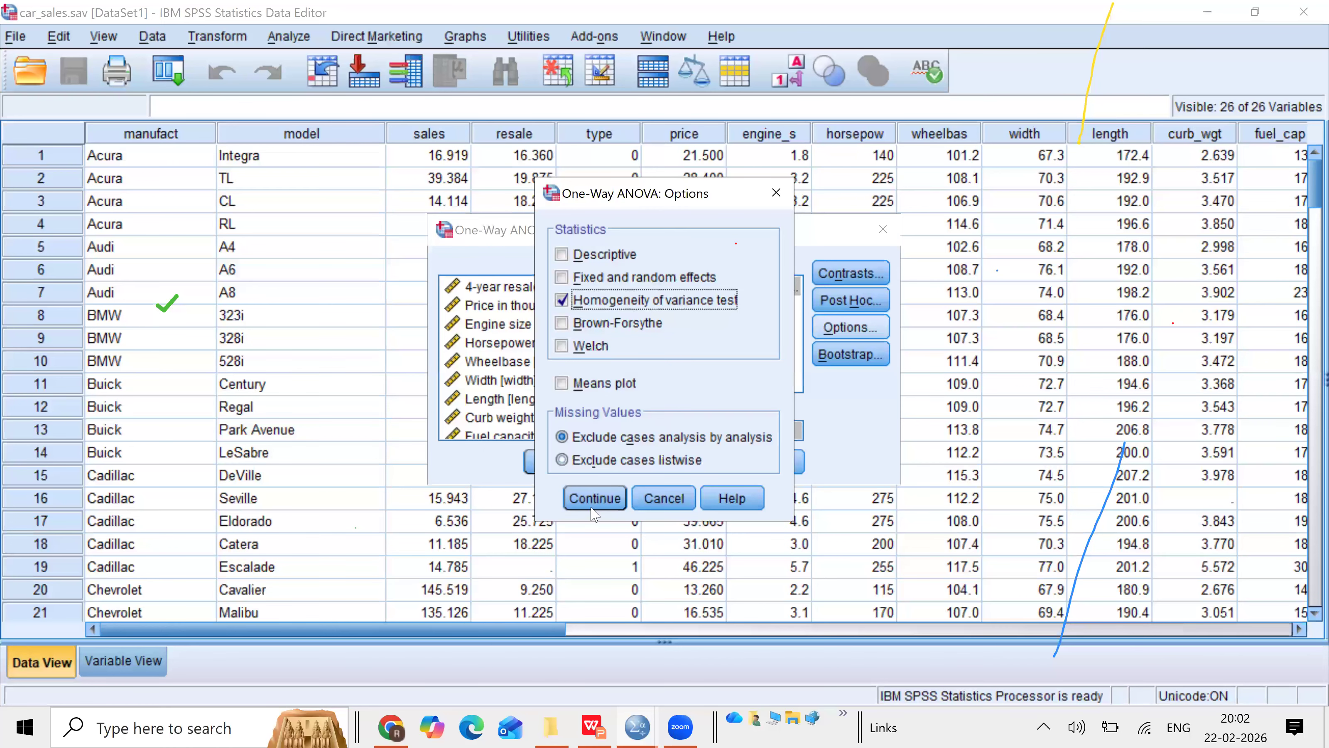
{"action": "left_click", "coordinate": [575, 498]}
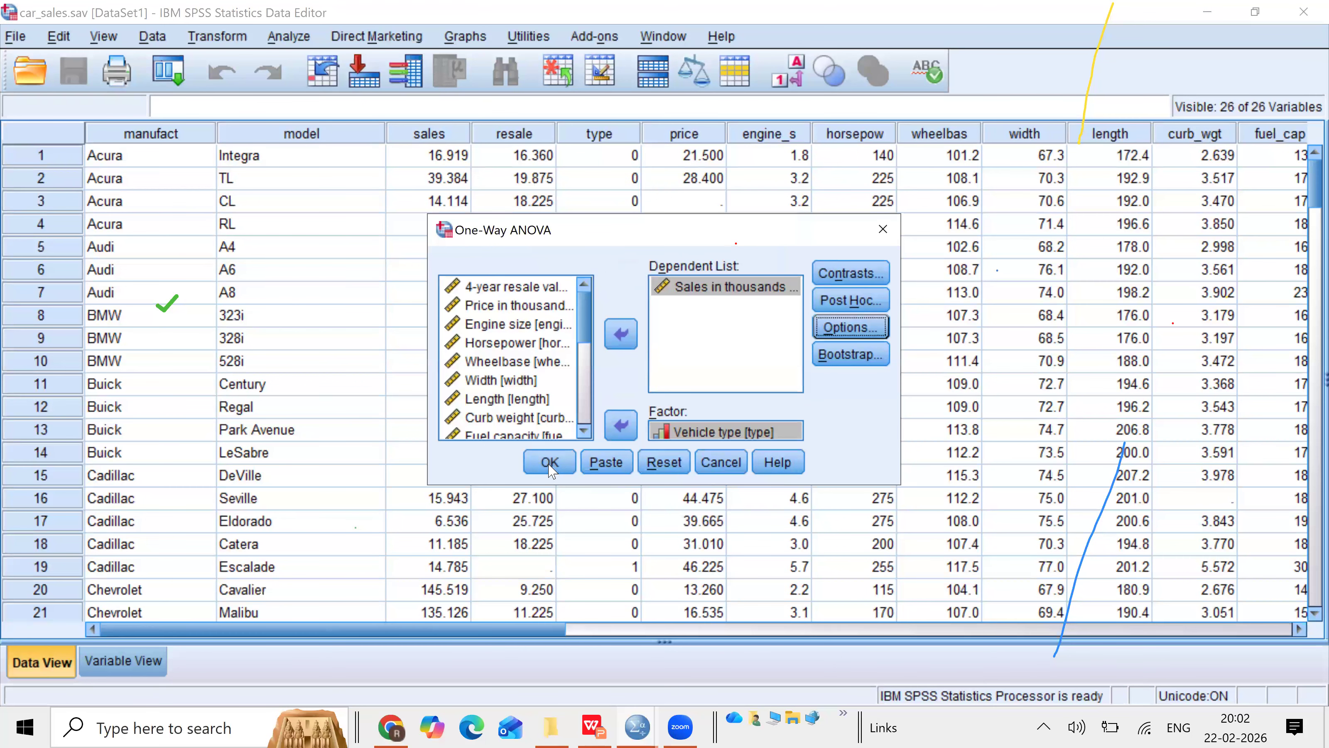
{"action": "left_click", "coordinate": [550, 463]}
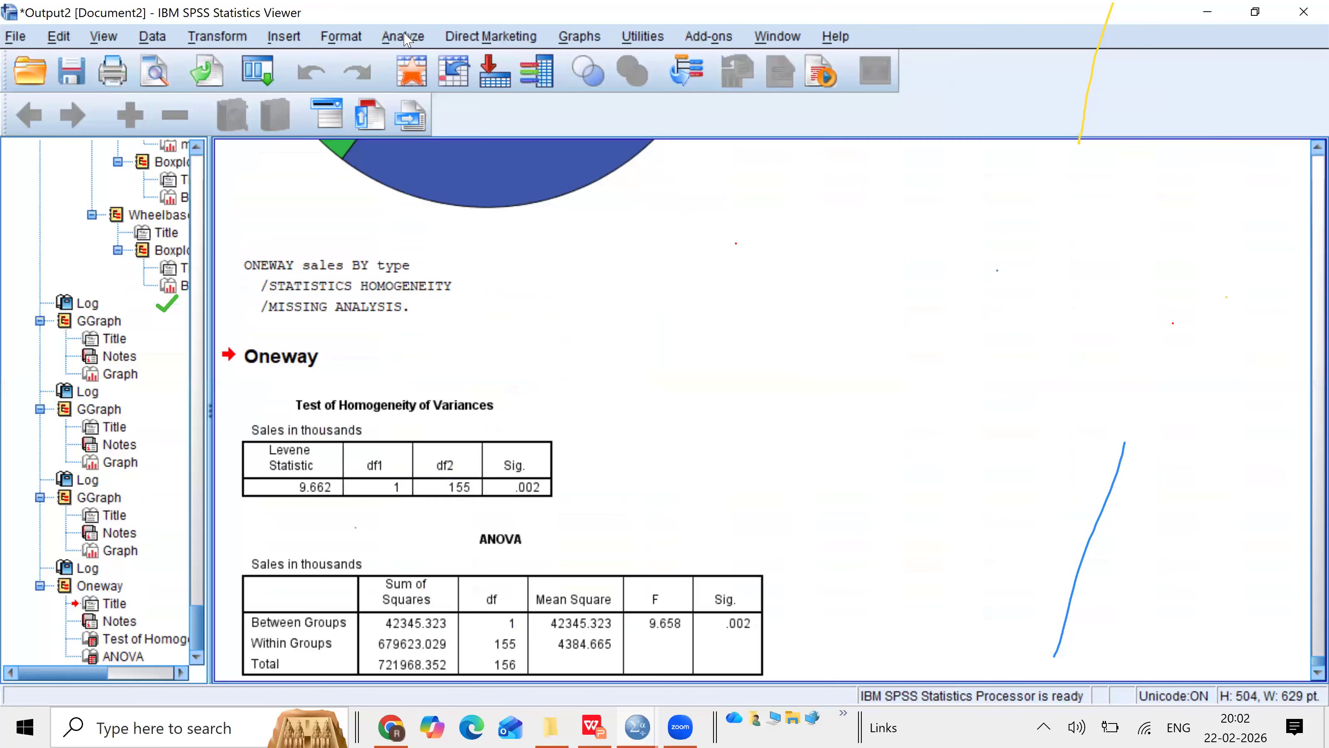
{"action": "left_click", "coordinate": [407, 38]}
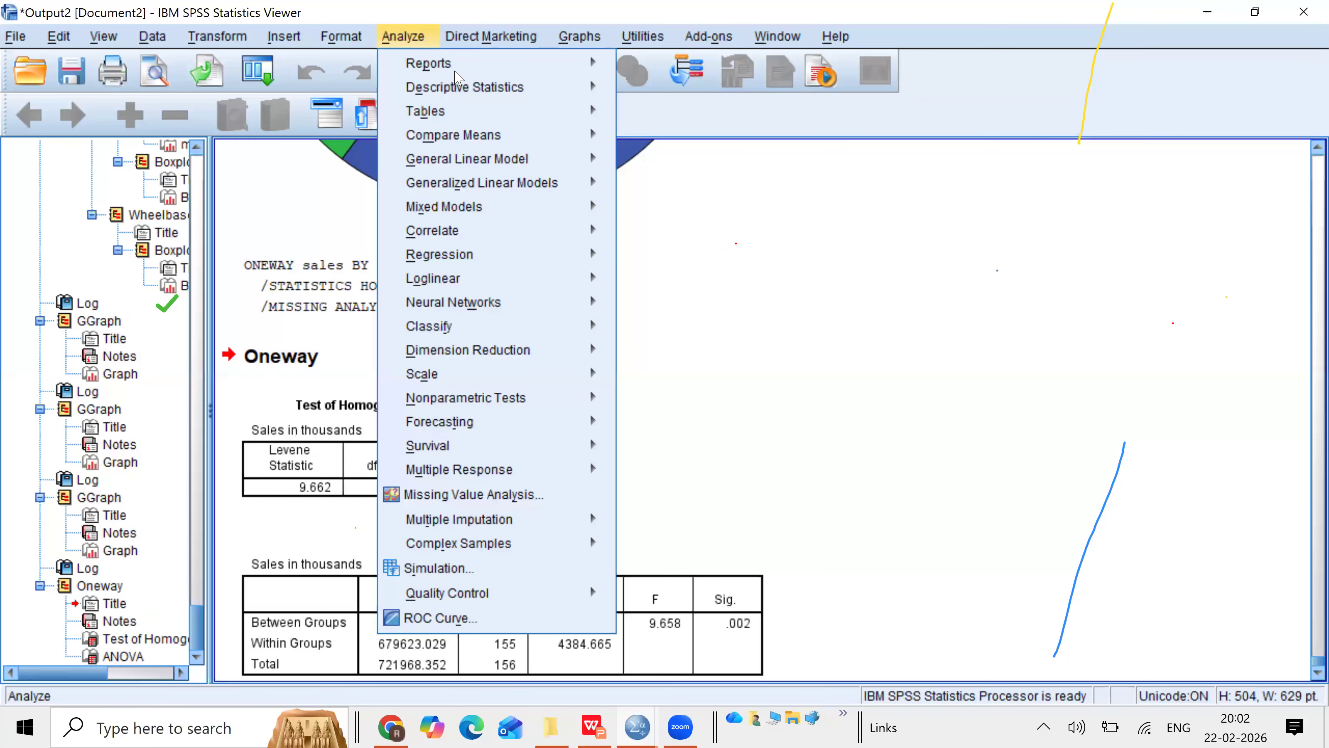
{"action": "mouse_move", "coordinate": [530, 144]}
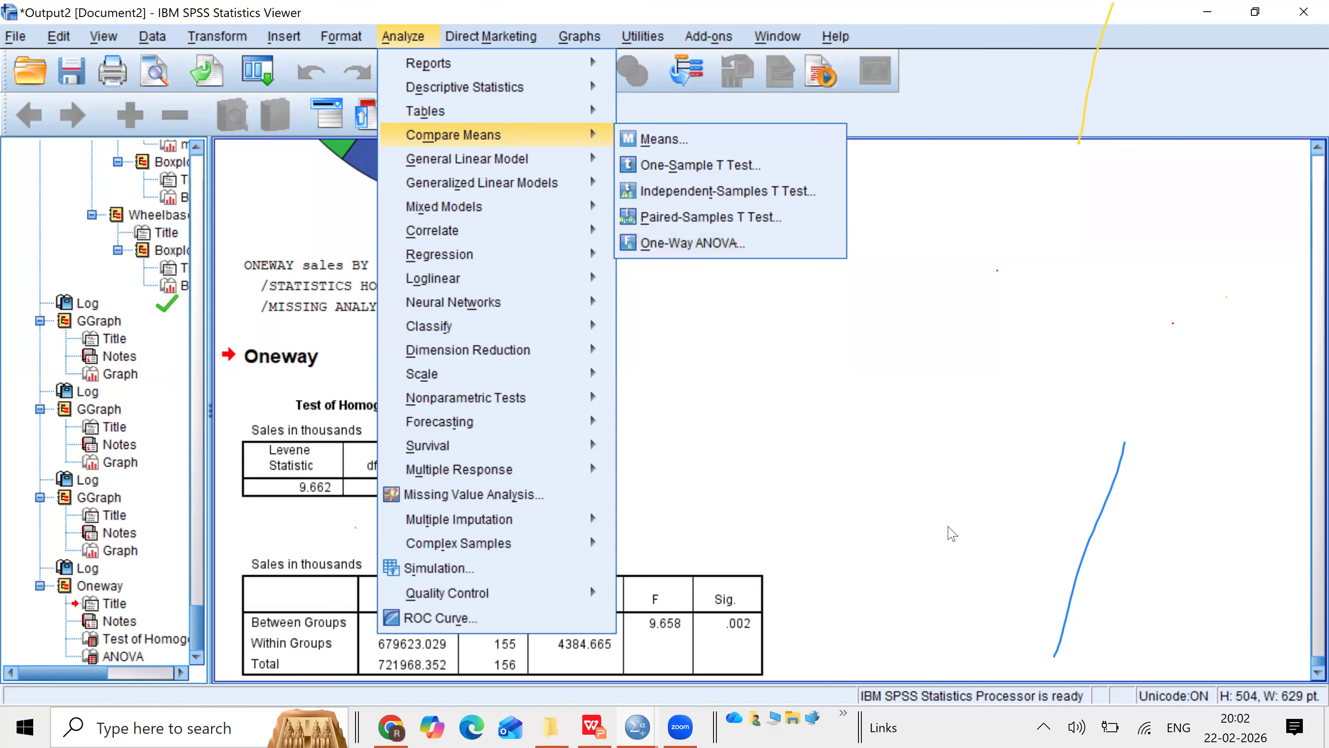
{"action": "left_click", "coordinate": [893, 449]}
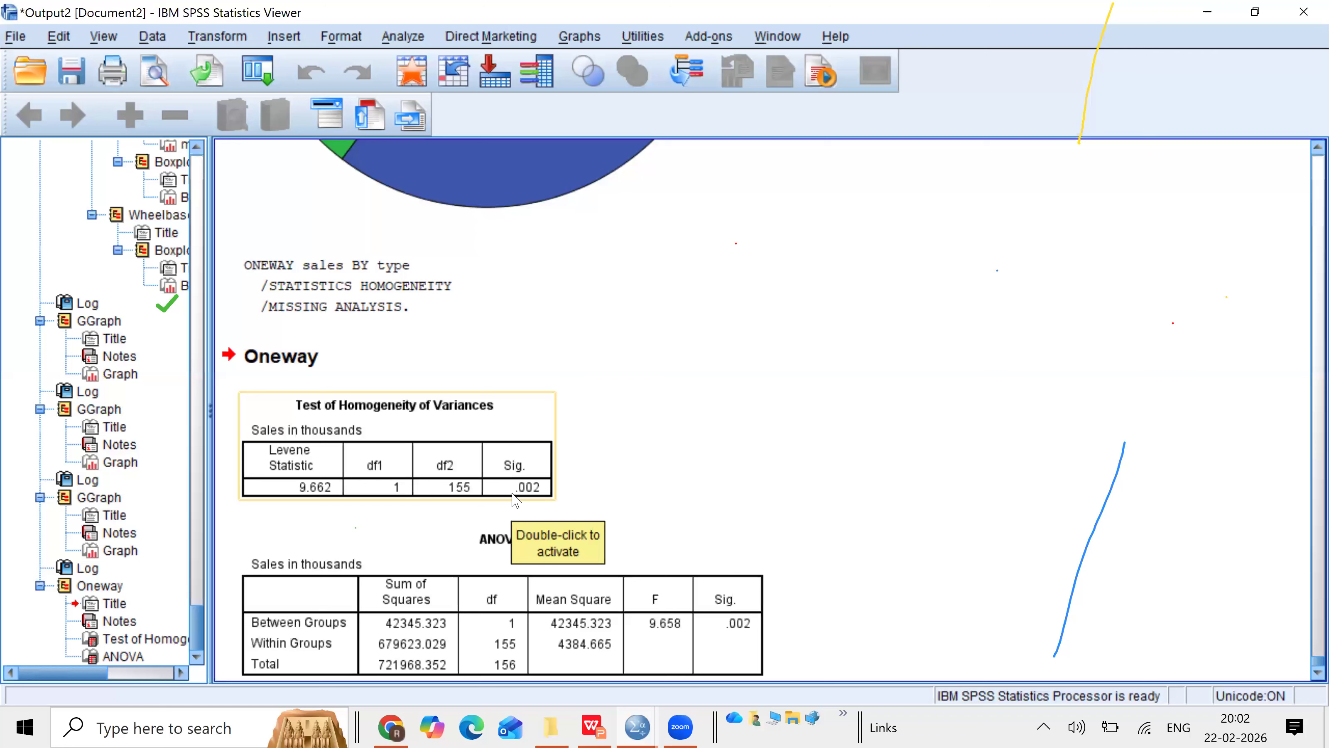
{"action": "left_click", "coordinate": [578, 416]}
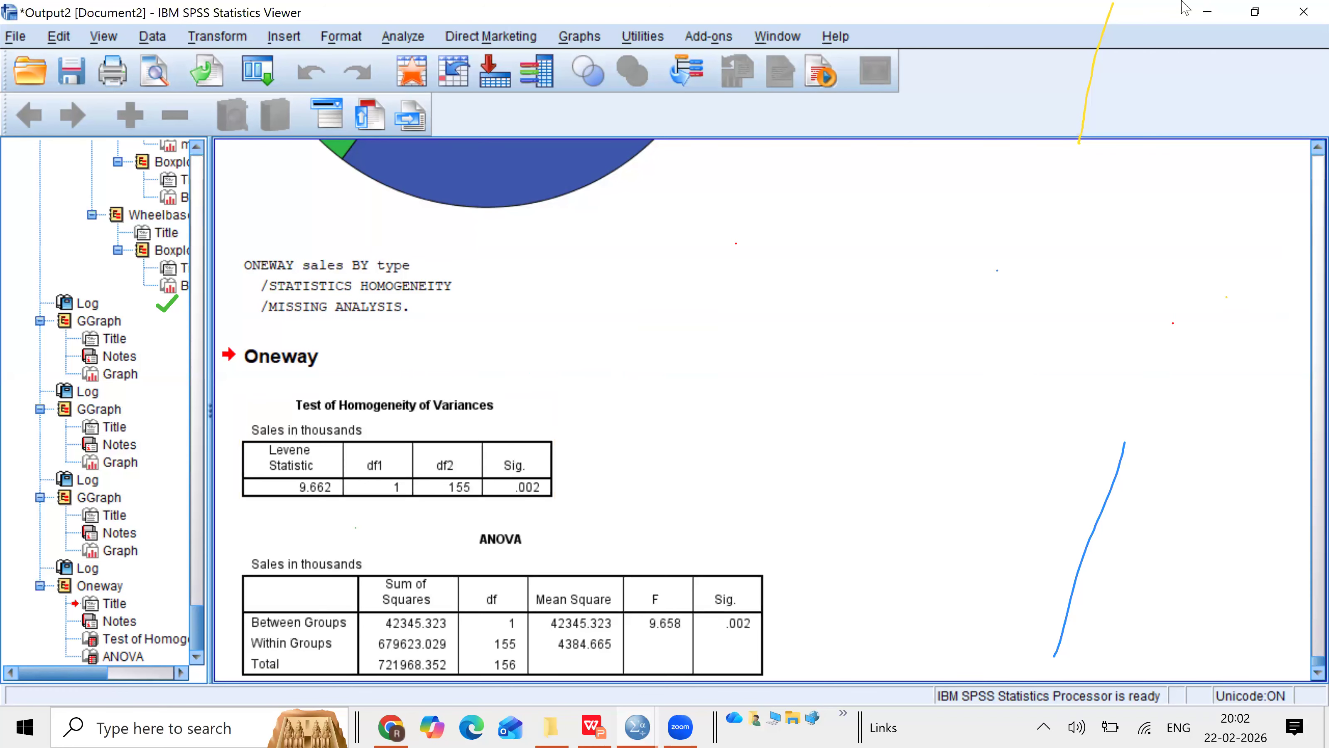